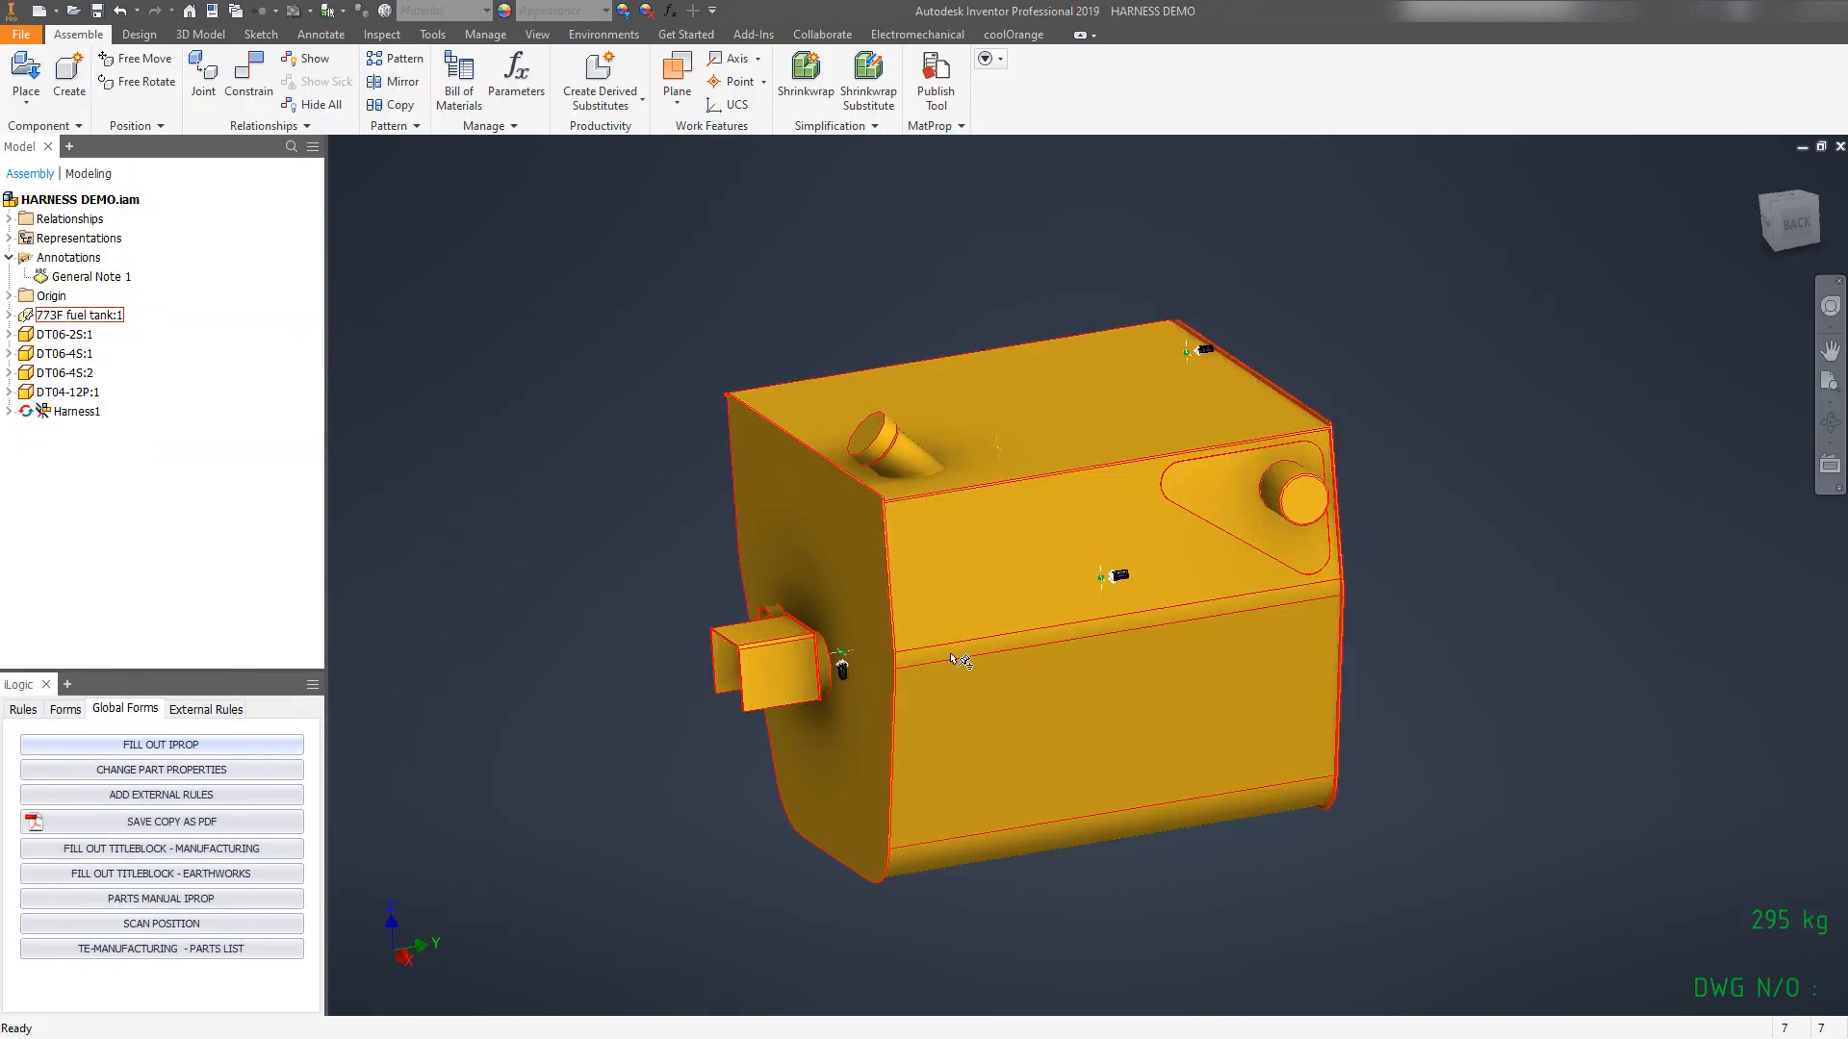
left_click(955, 670)
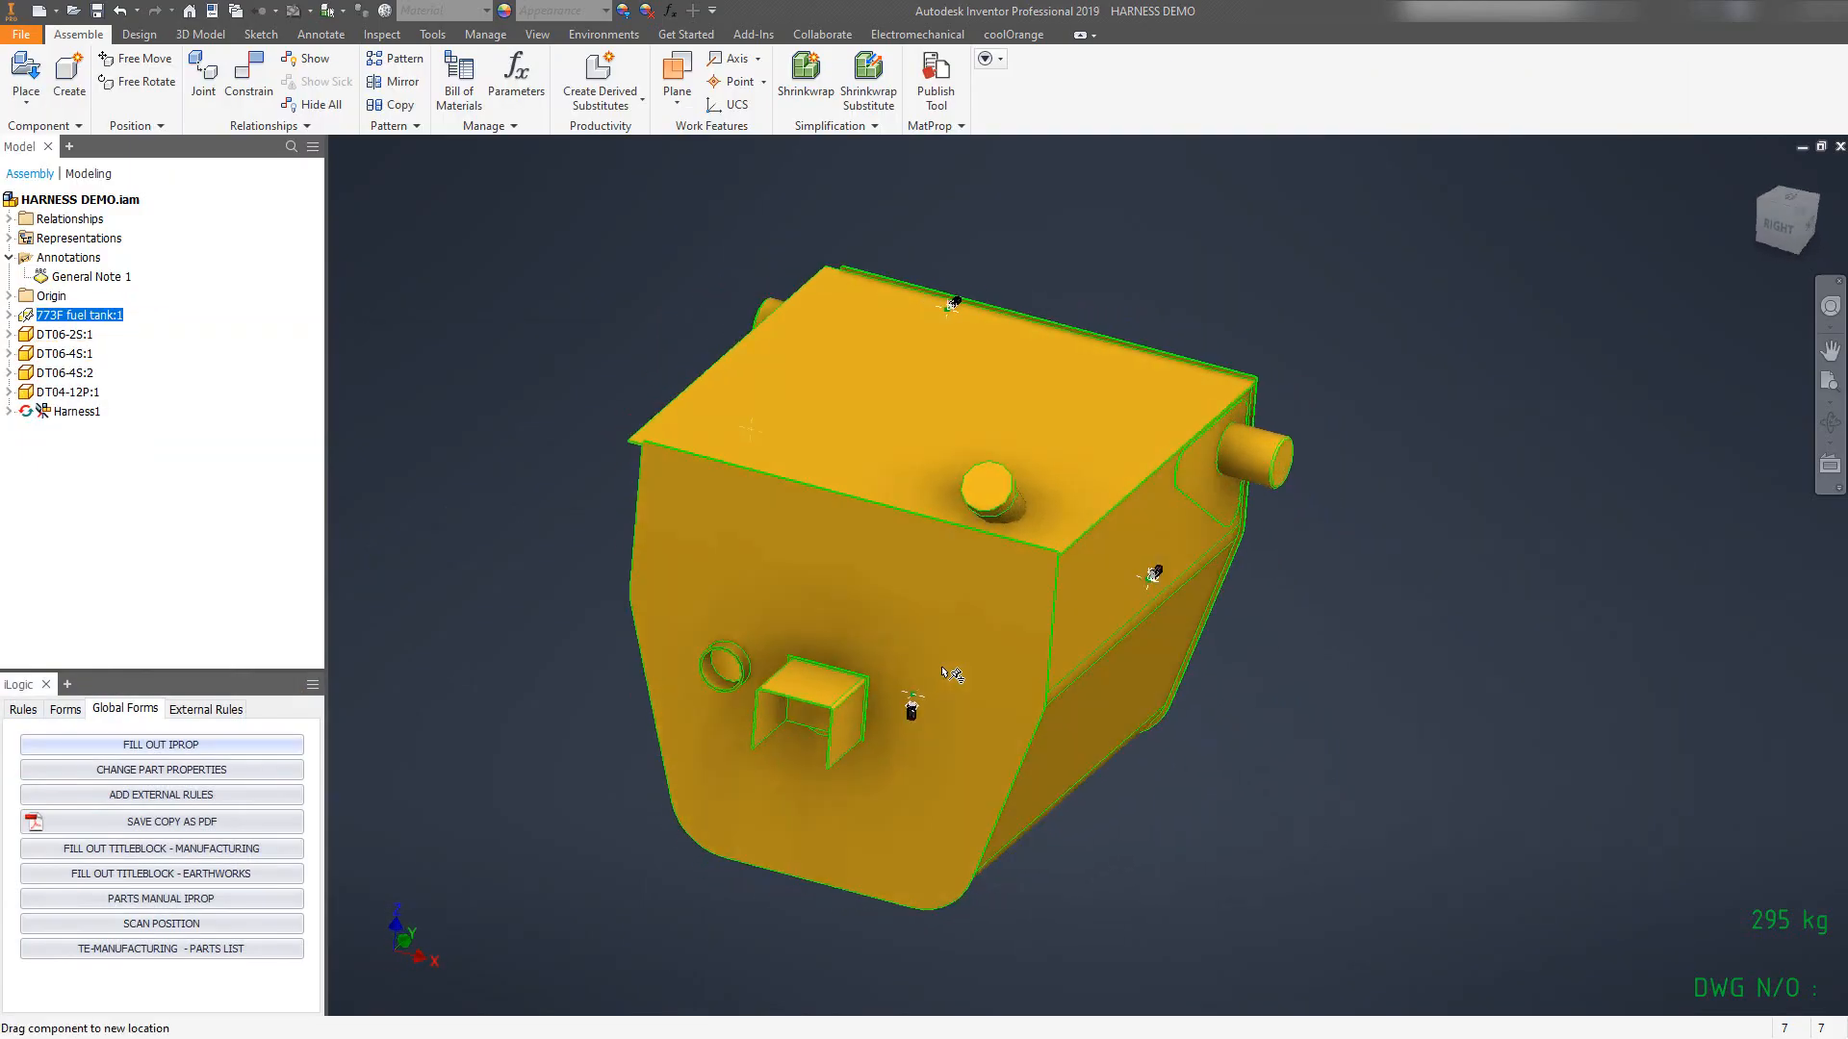
middle_click_drag(870, 607, 746, 694, "shift")
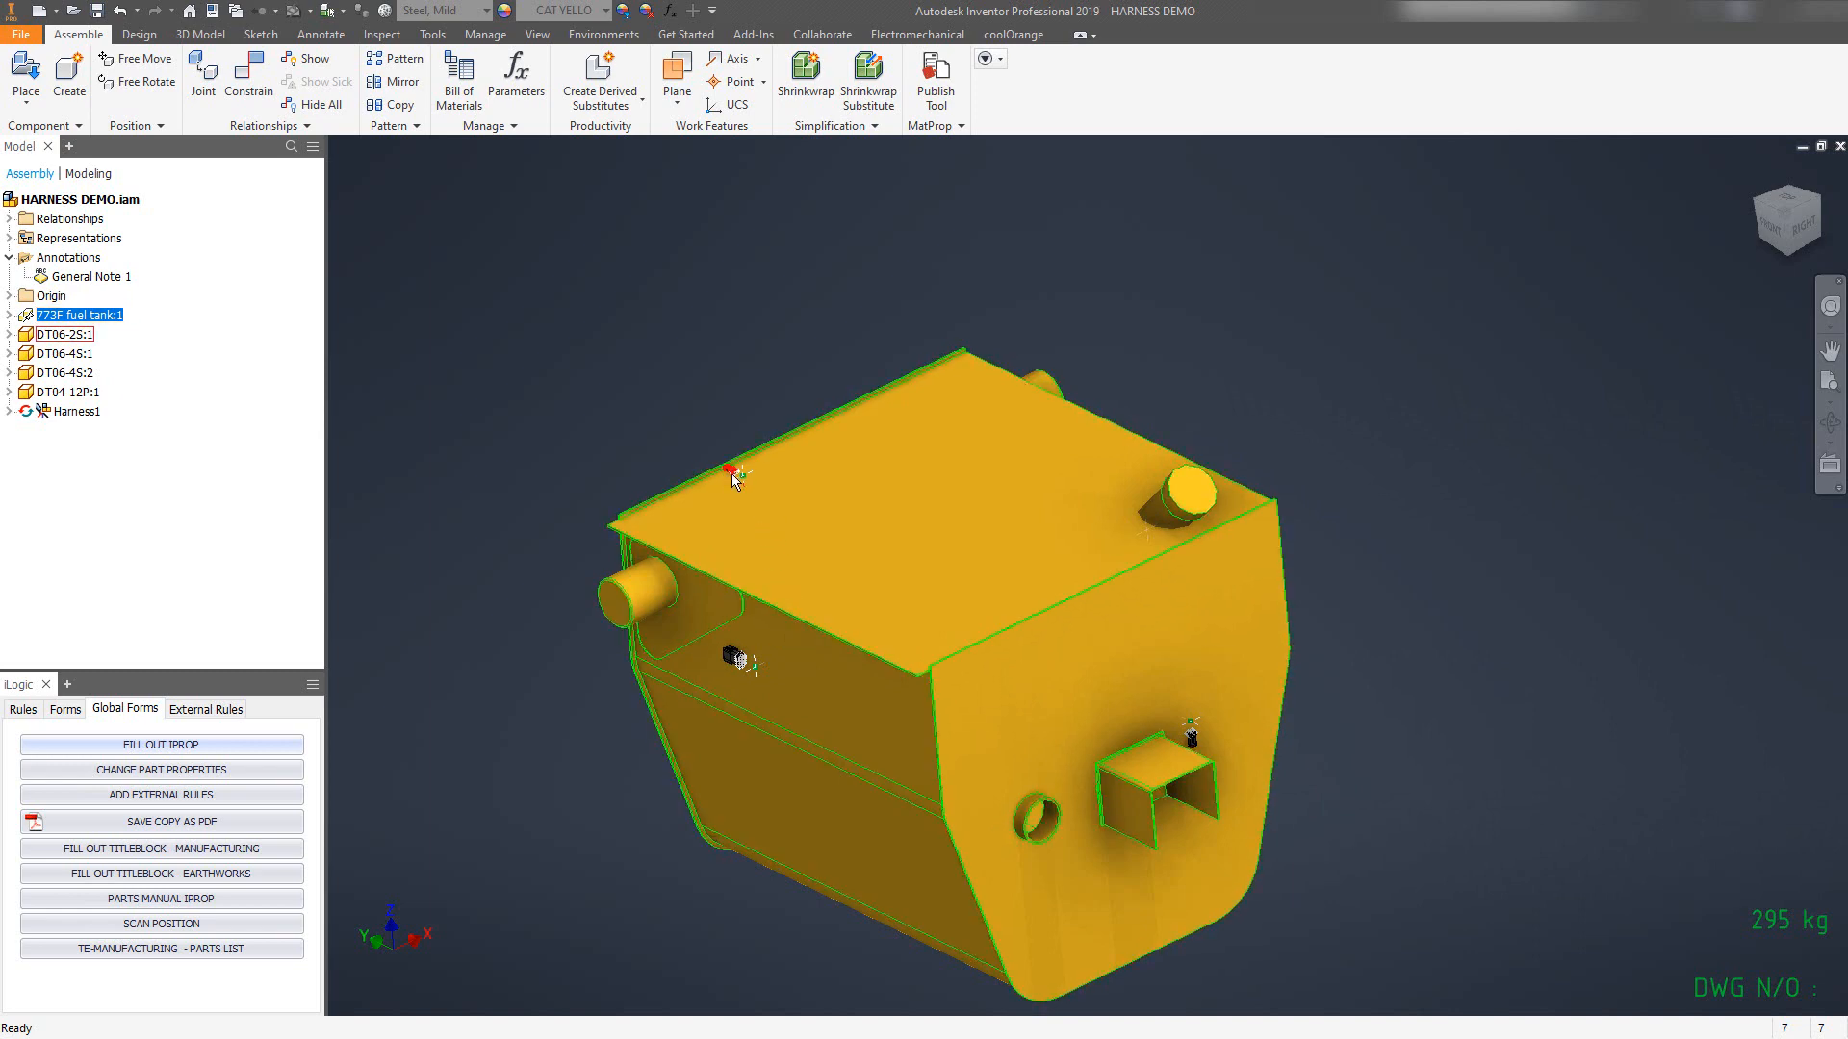
middle_click_drag(736, 479, 900, 712, "shift")
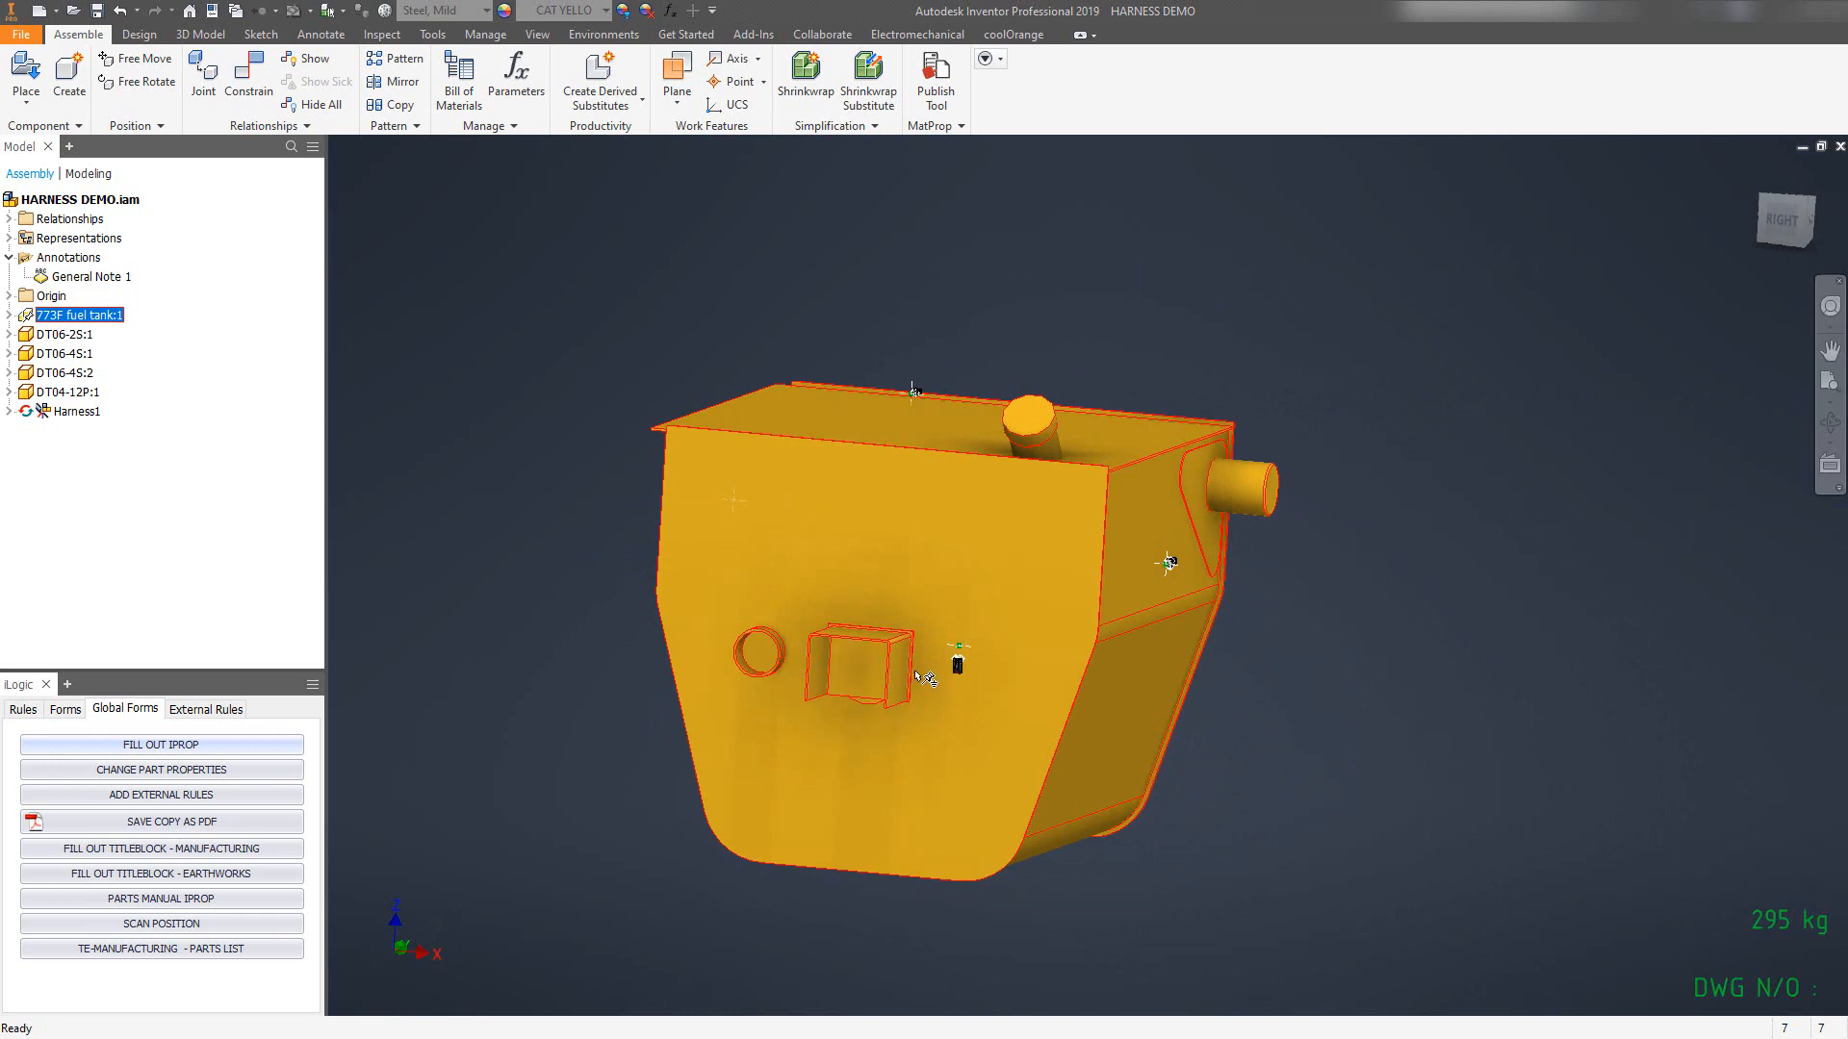
middle_click_drag(1080, 552, 938, 582, "shift")
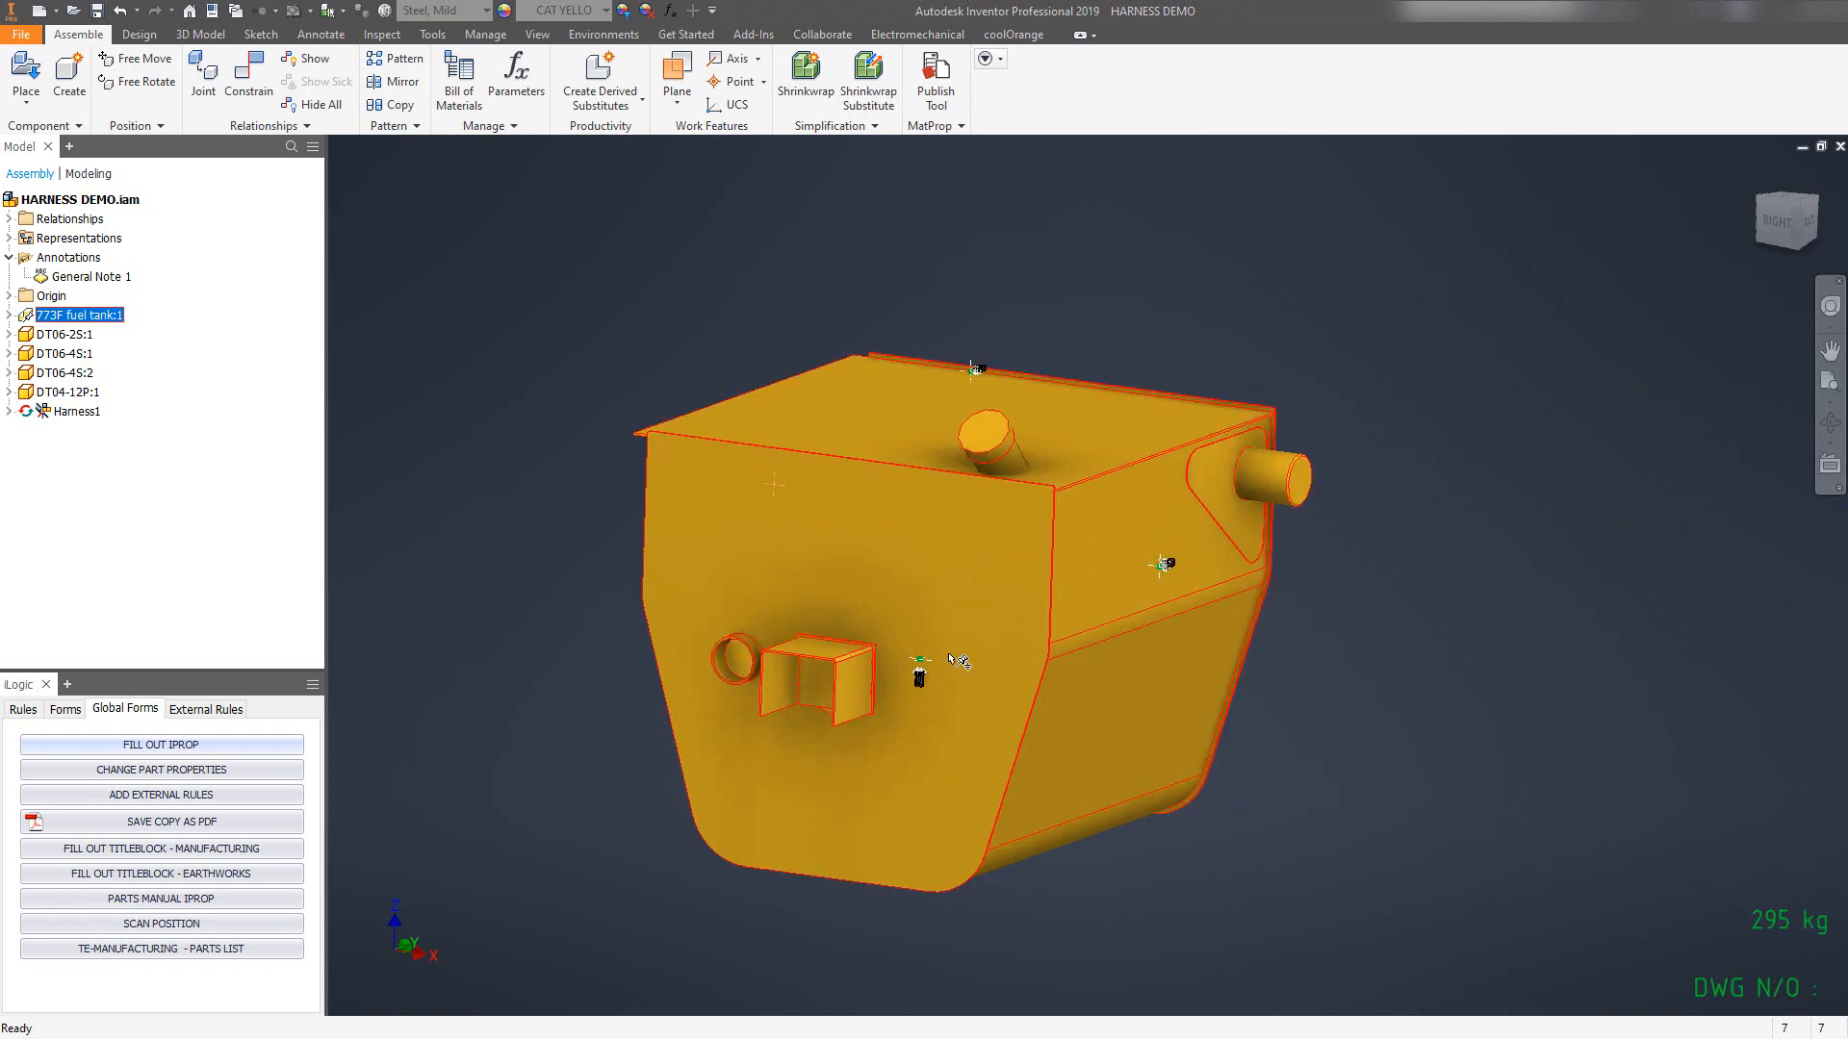
key("F4")
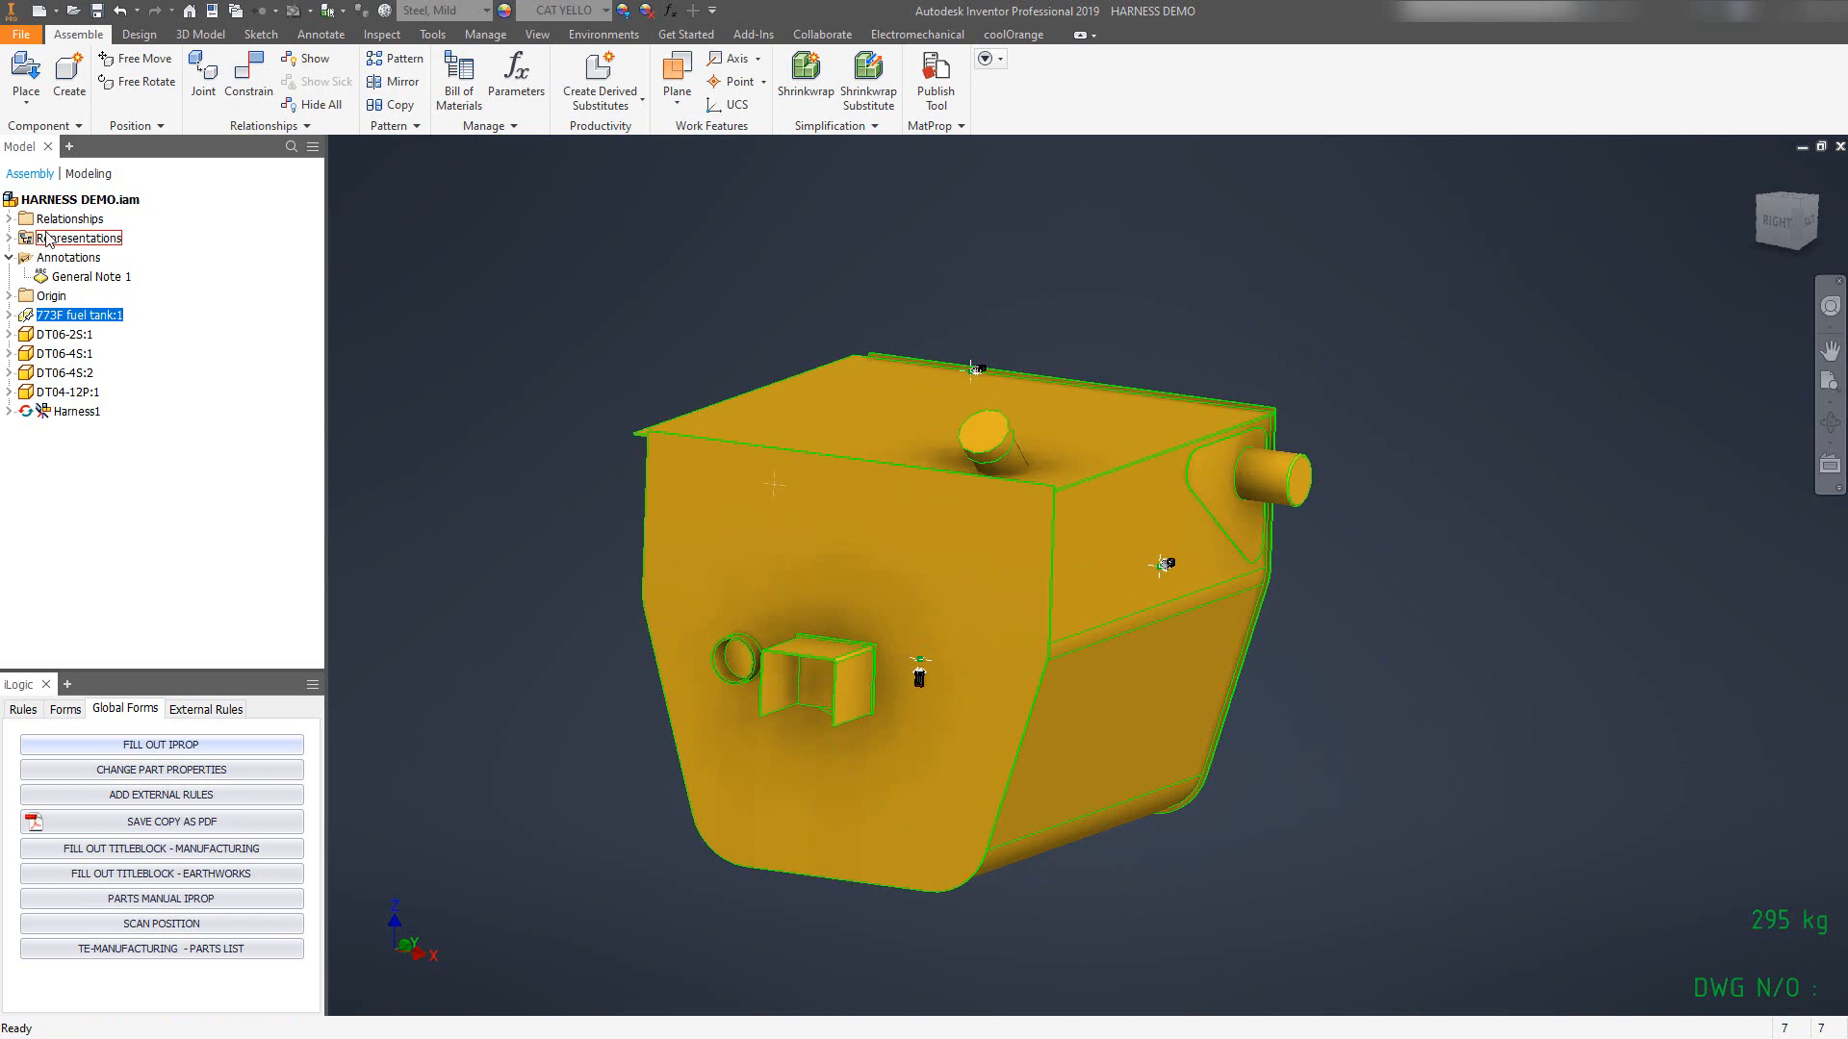
Create a new browser folder named HARNESS 1 under the assembly and place it just above Harness1.
right_click(35, 199)
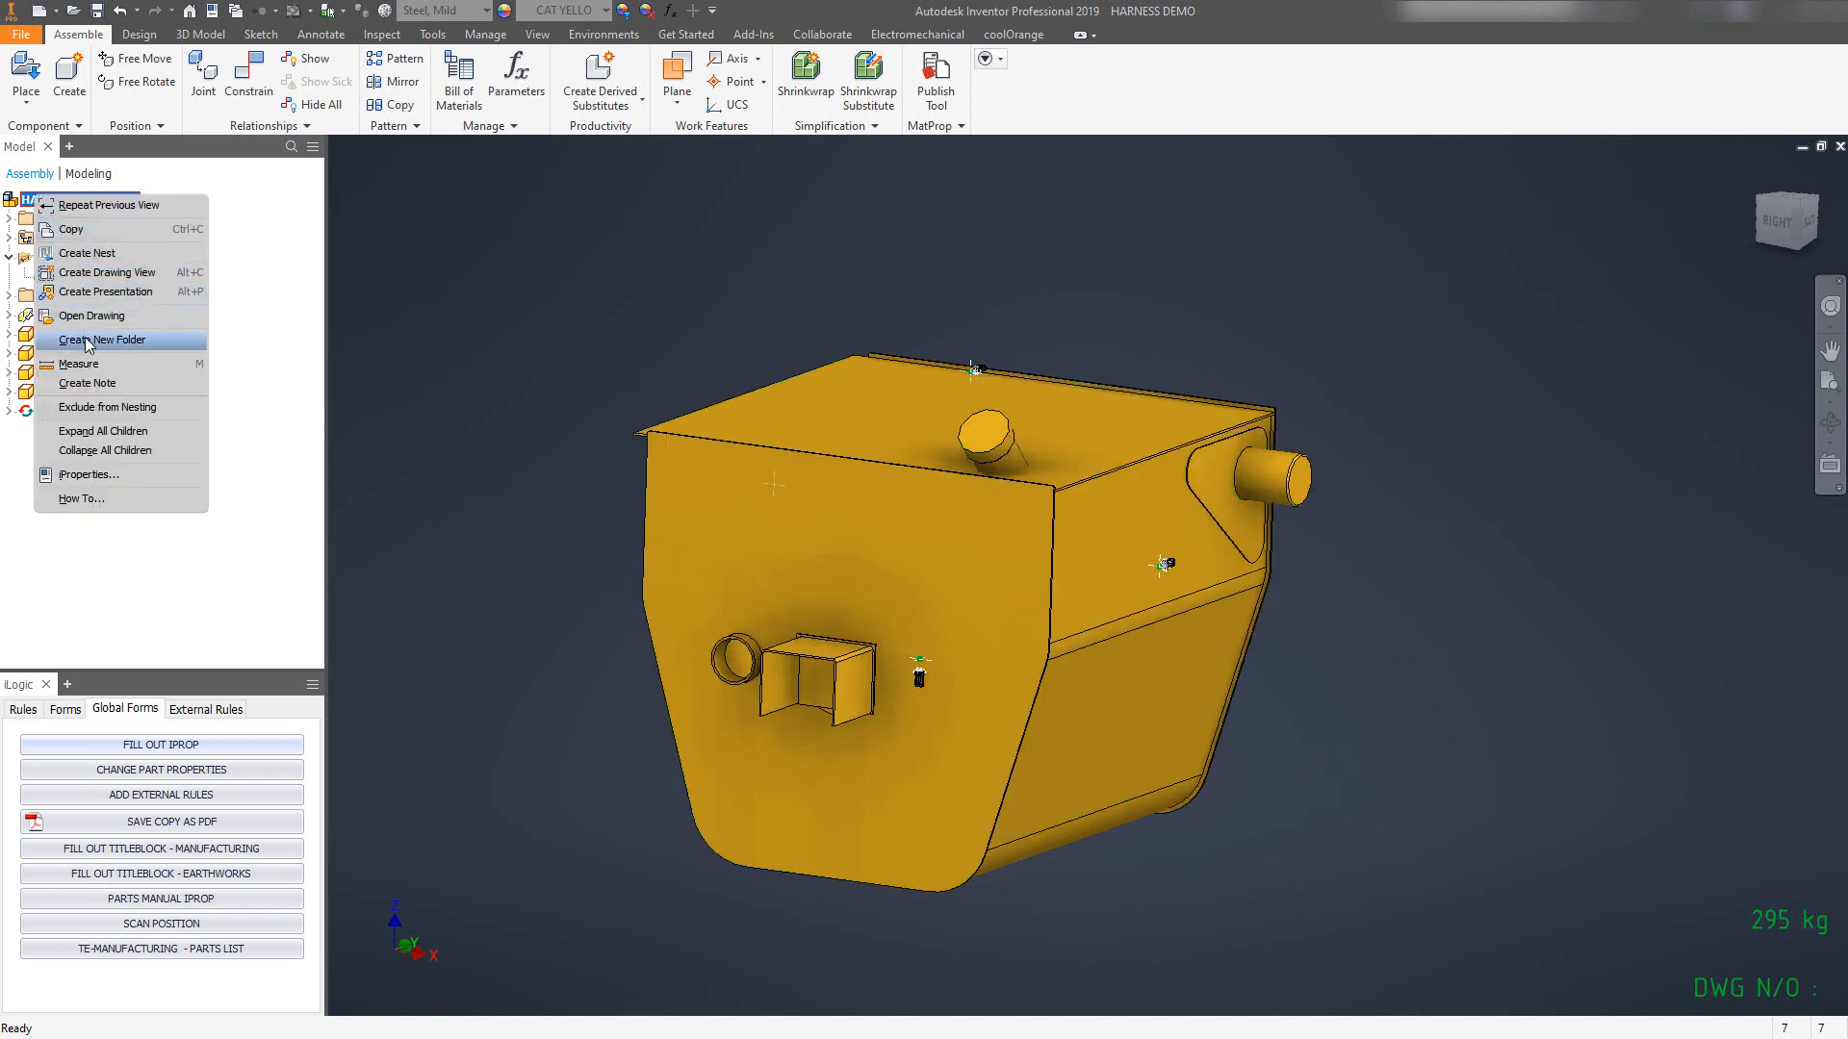
left_click(87, 340)
type("HARNESS 1")
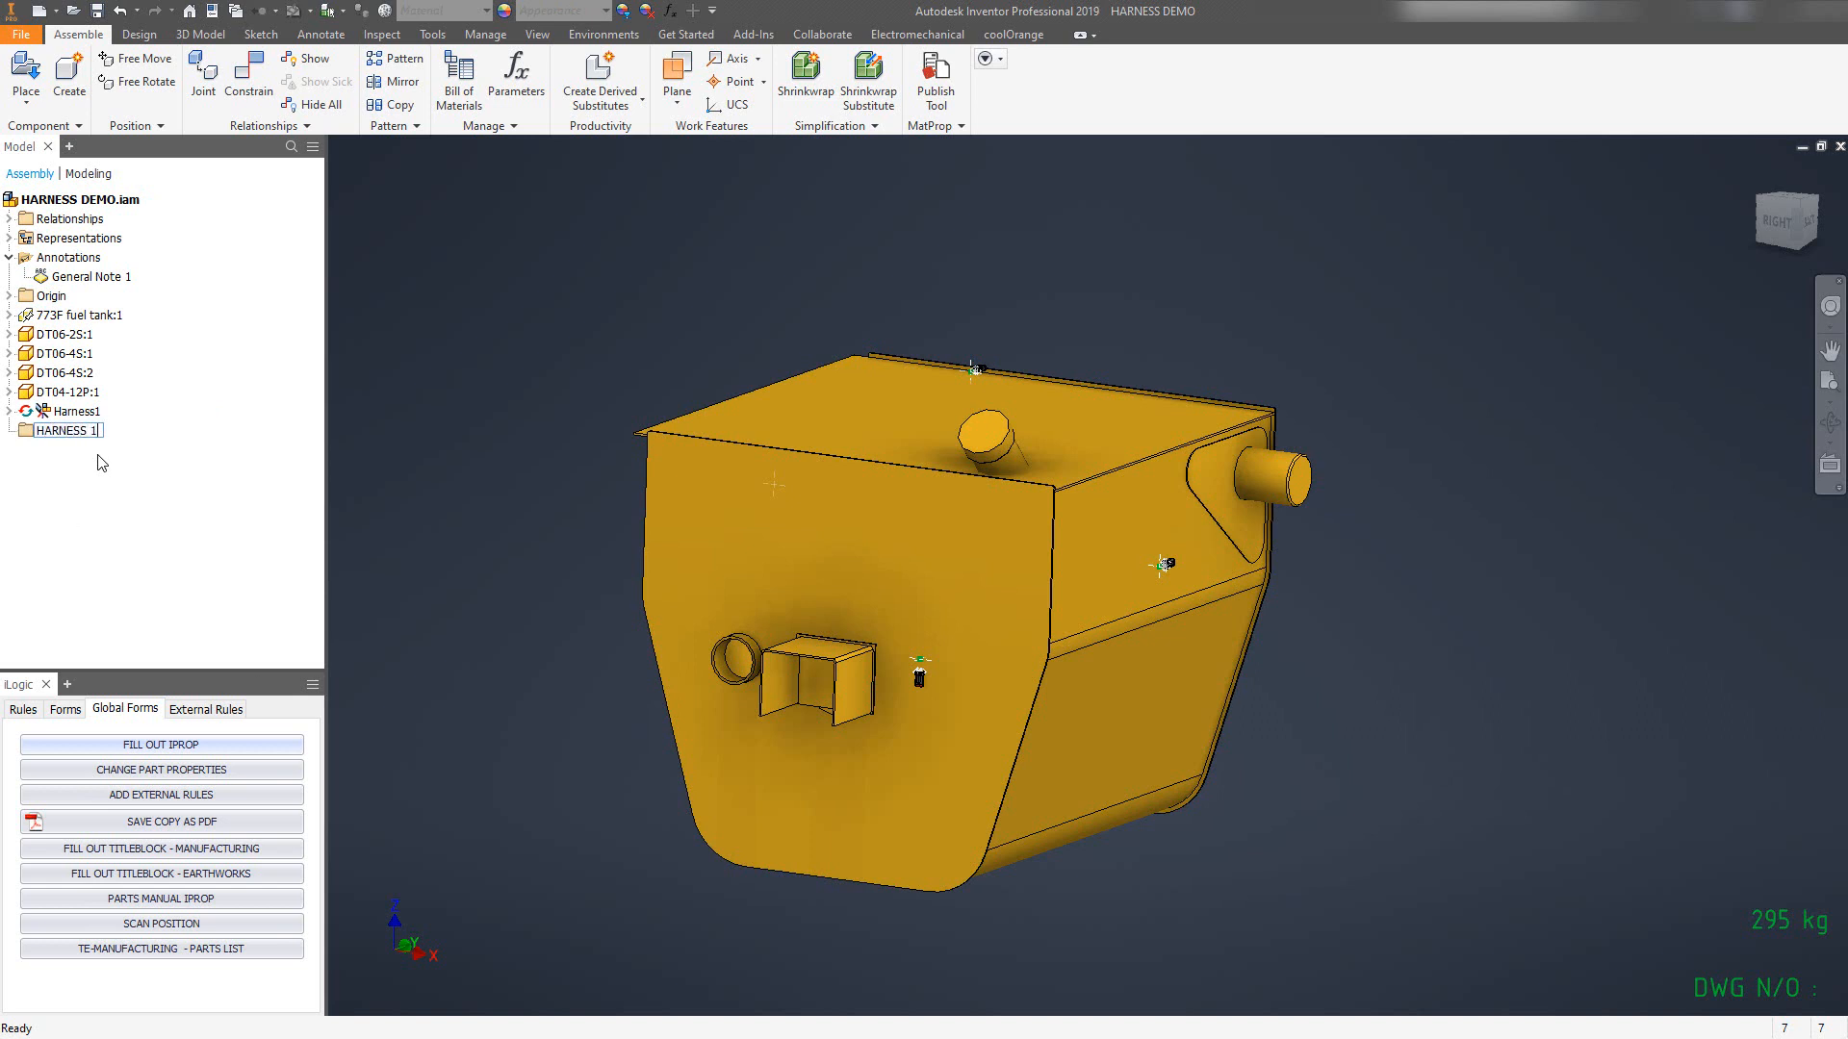
key("Return")
left_click_drag(53, 430, 38, 412)
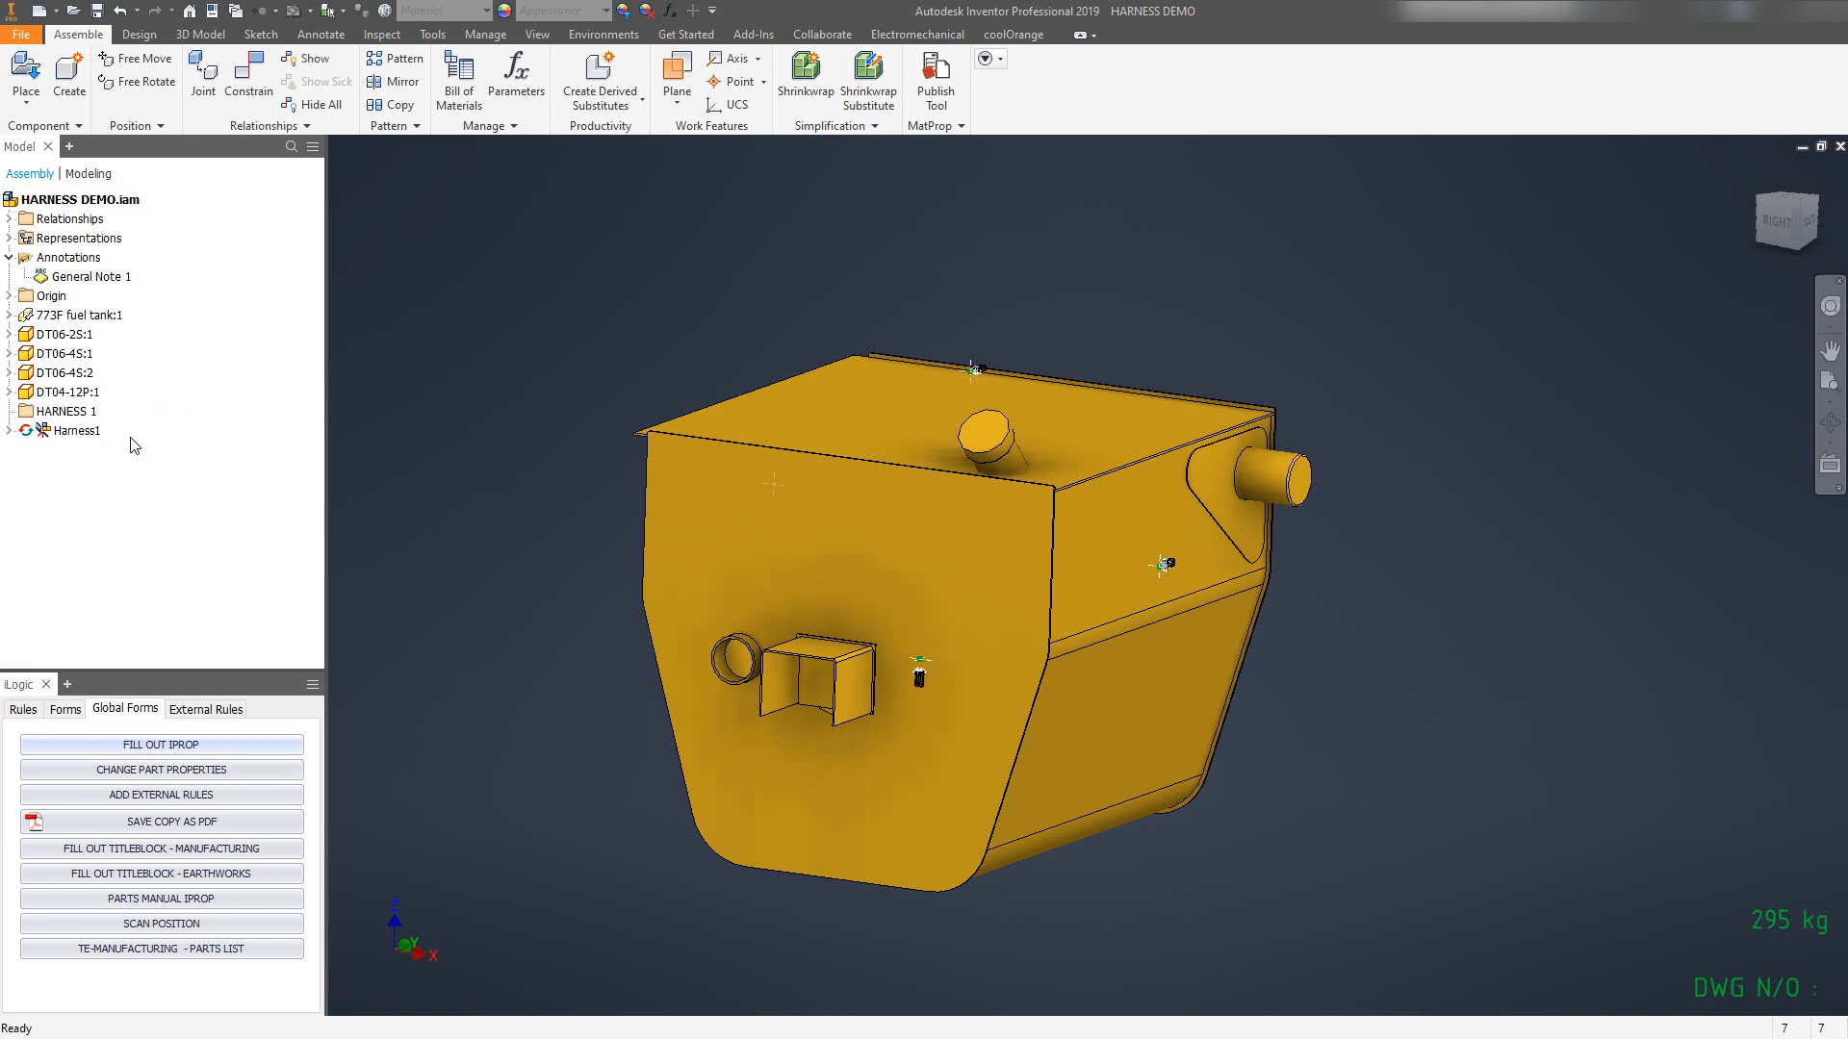
Move the four connectors DT04-12P:1, DT06-4S:2, DT06-4S:1 and DT06-2S:1 into the HARNESS 1 folder and expand it.
left_click(46, 391)
left_click(43, 372, "ctrl")
left_click(43, 353, "ctrl")
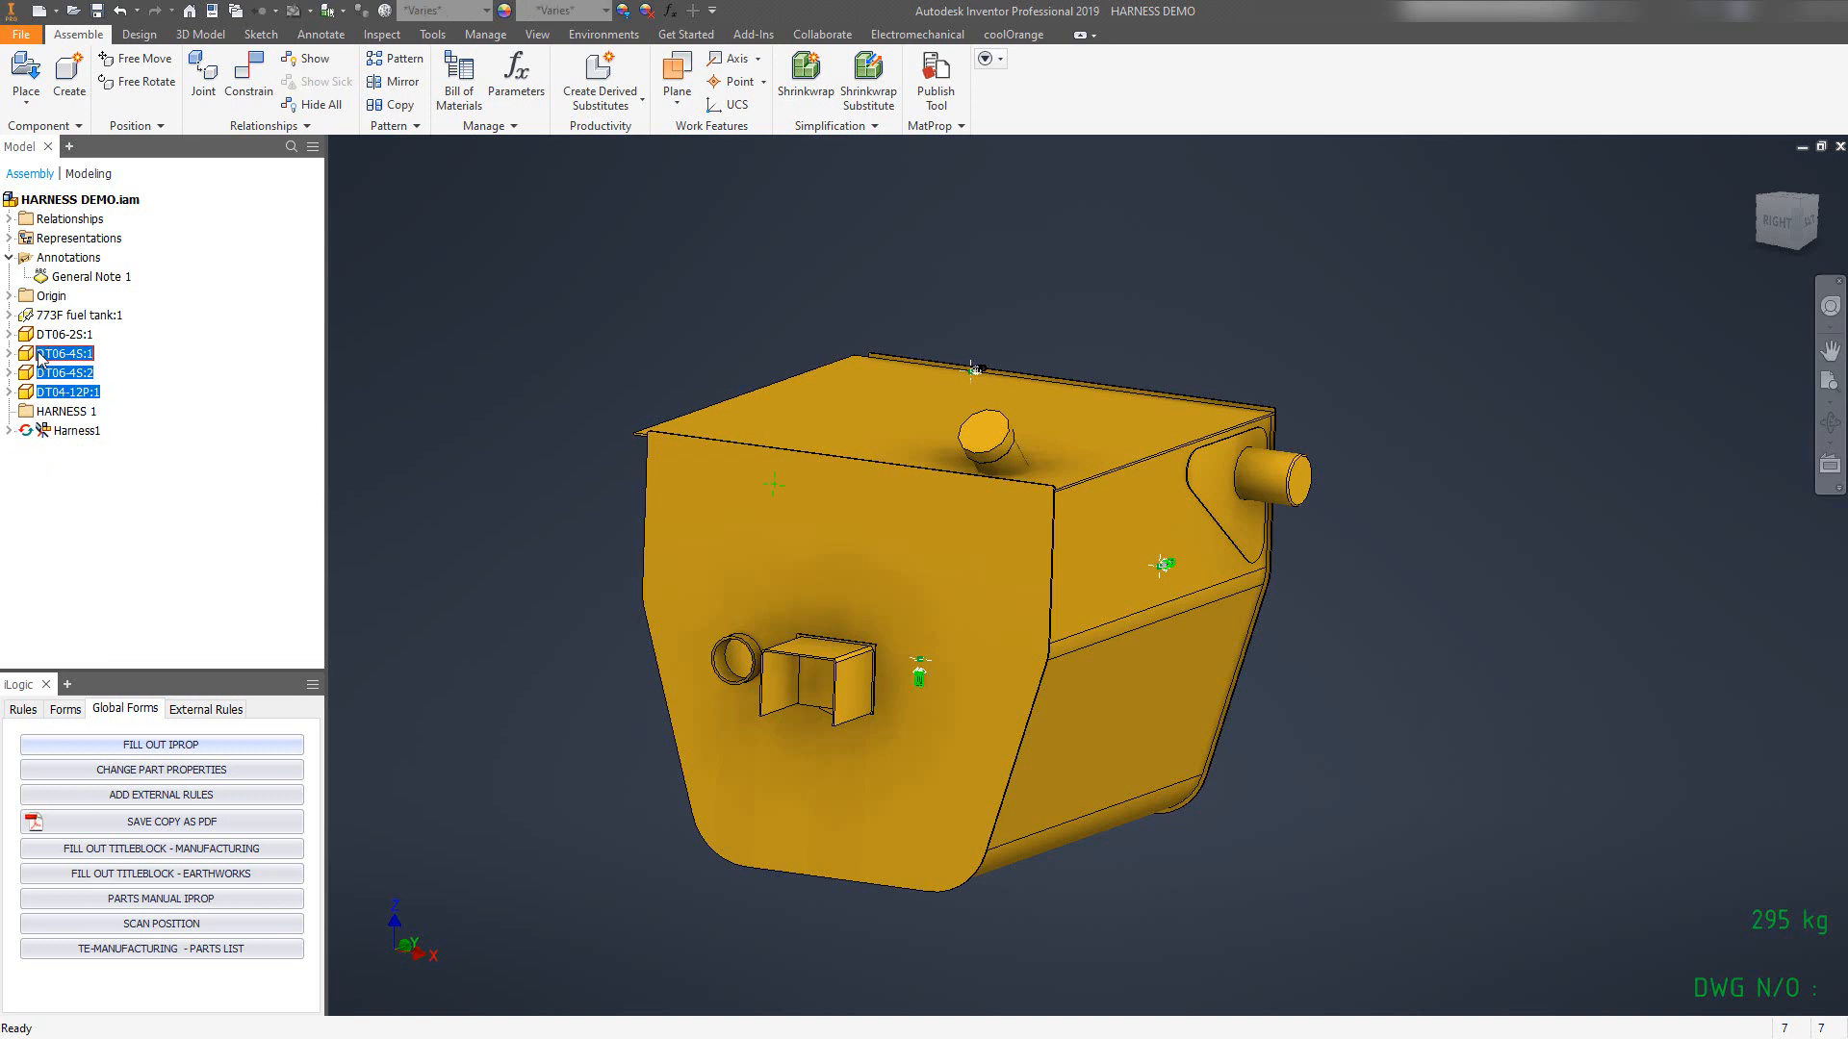
left_click(44, 334, "ctrl")
left_click_drag(34, 395, 48, 412)
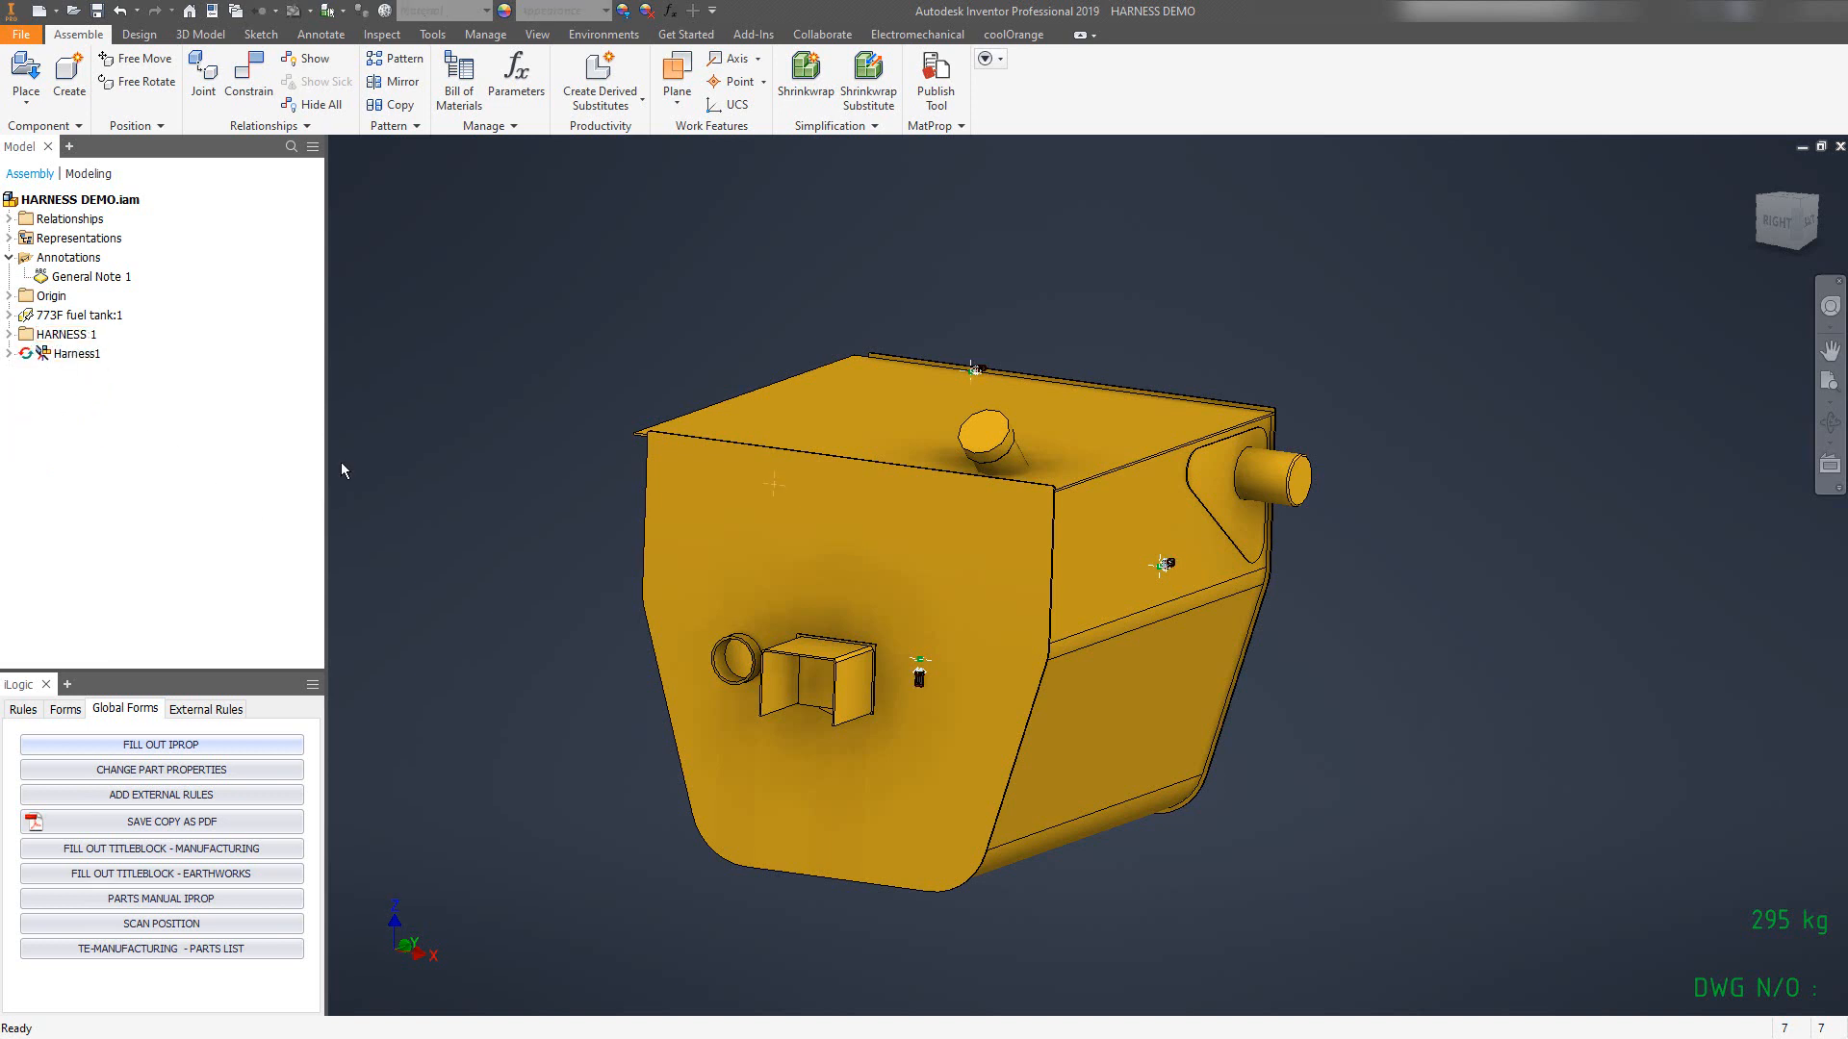
left_click(9, 334)
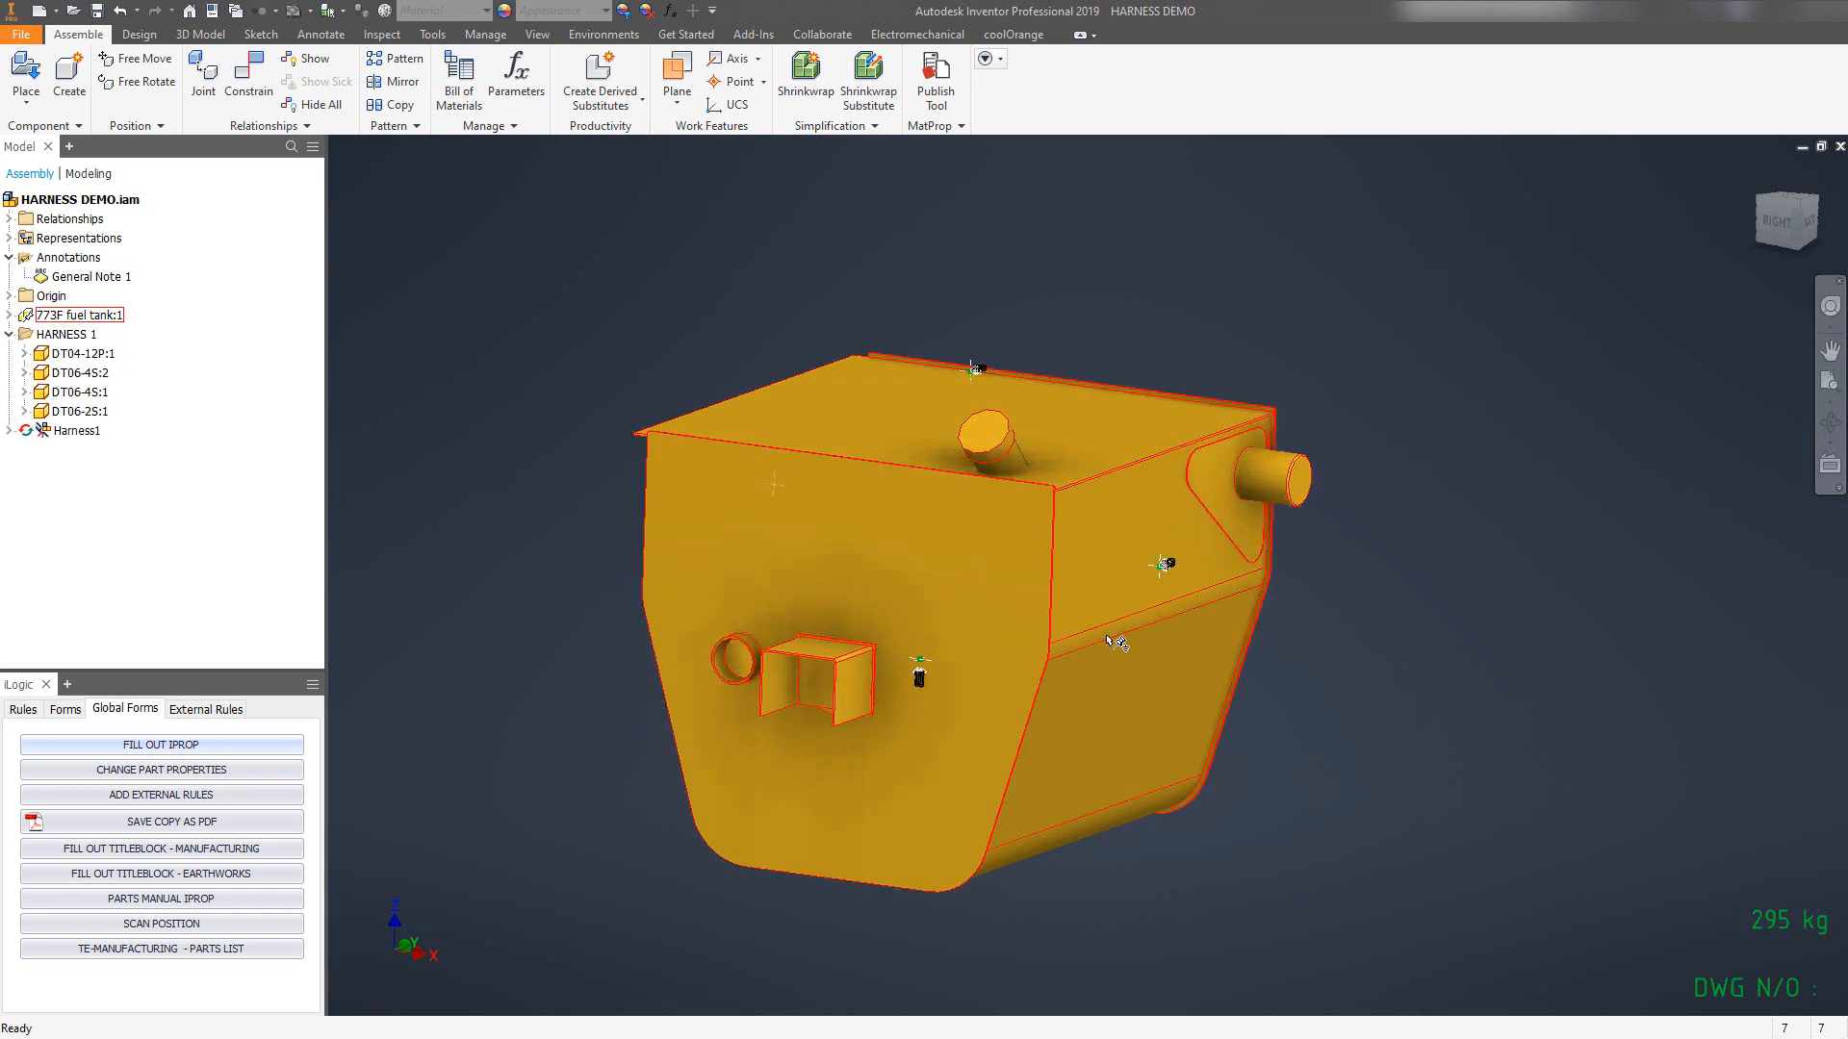
Select the 12-pin connector on the tank and check the connector labels in the AutoCAD Electrical wiring schematic.
mouse_move(1012, 627)
middle_mouse_down()
mouse_move(992, 628)
mouse_move(977, 565)
mouse_move(1191, 585)
mouse_move(1076, 568)
mouse_move(996, 642)
middle_mouse_up()
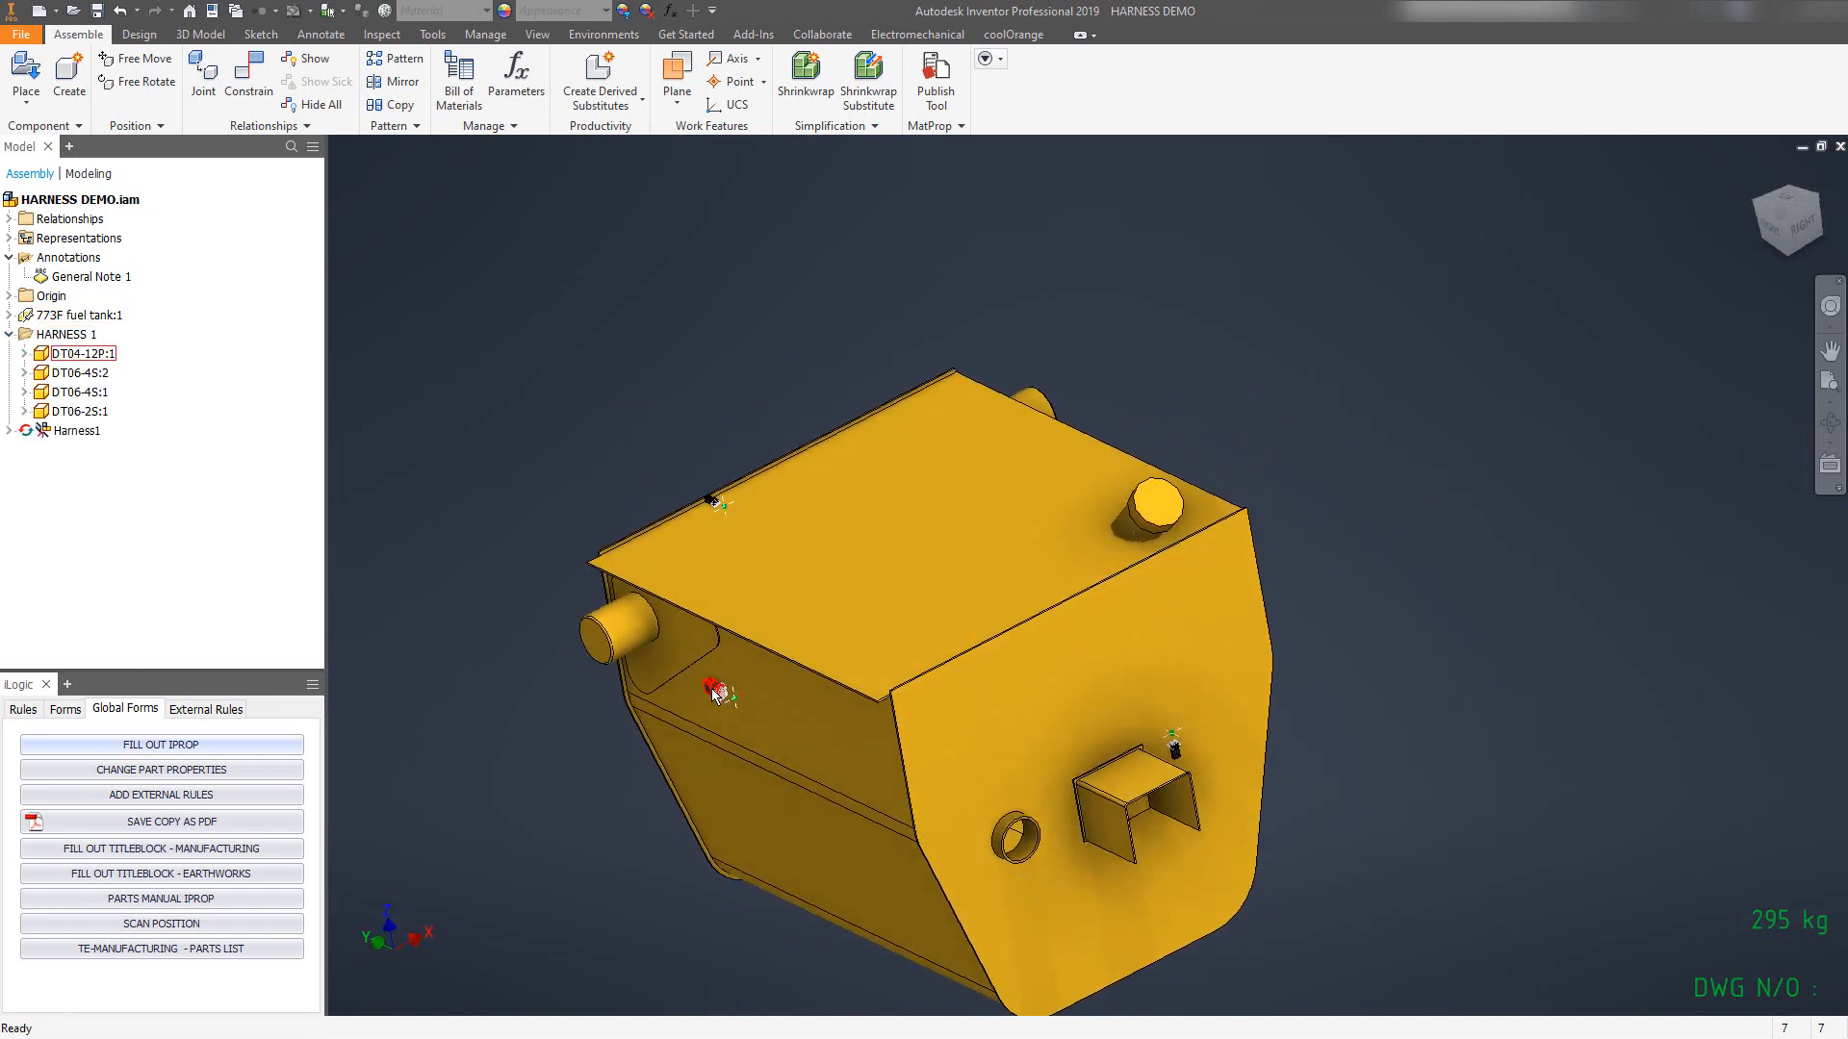
left_click(714, 692)
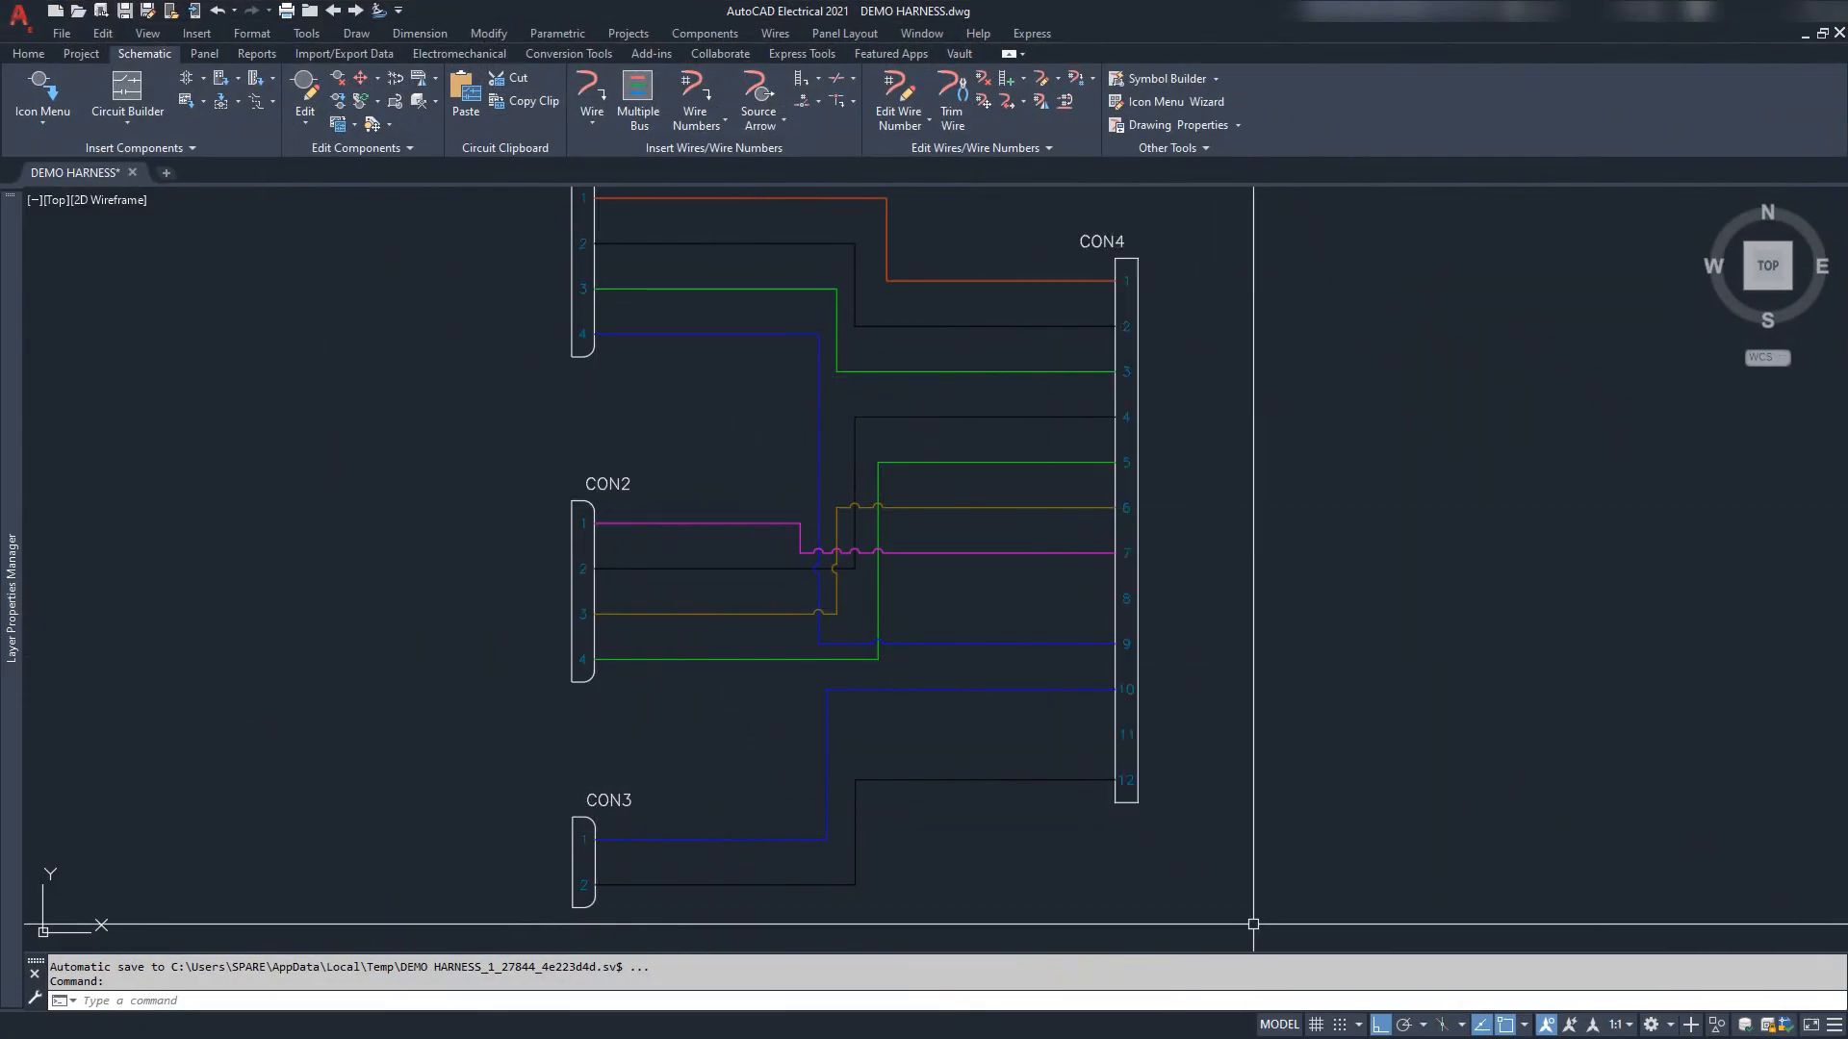
middle_click_drag(710, 476, 731, 640)
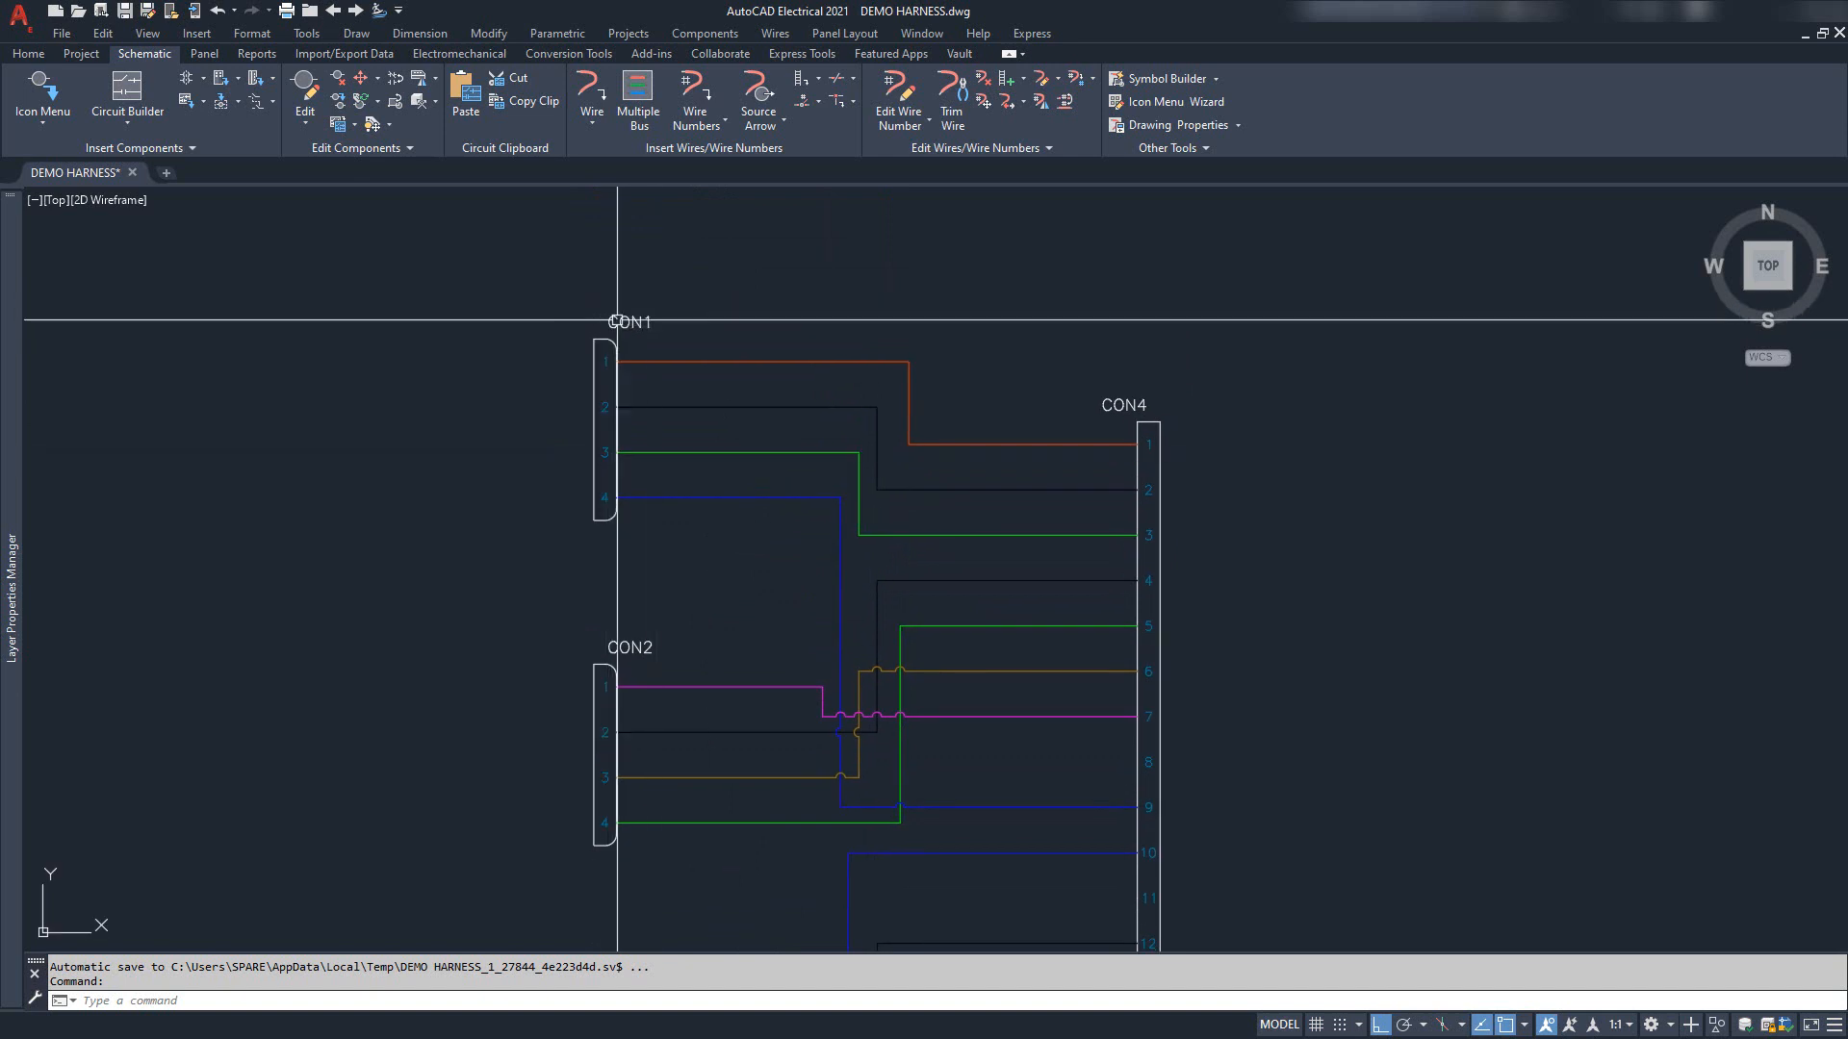
middle_click_drag(700, 795, 635, 447)
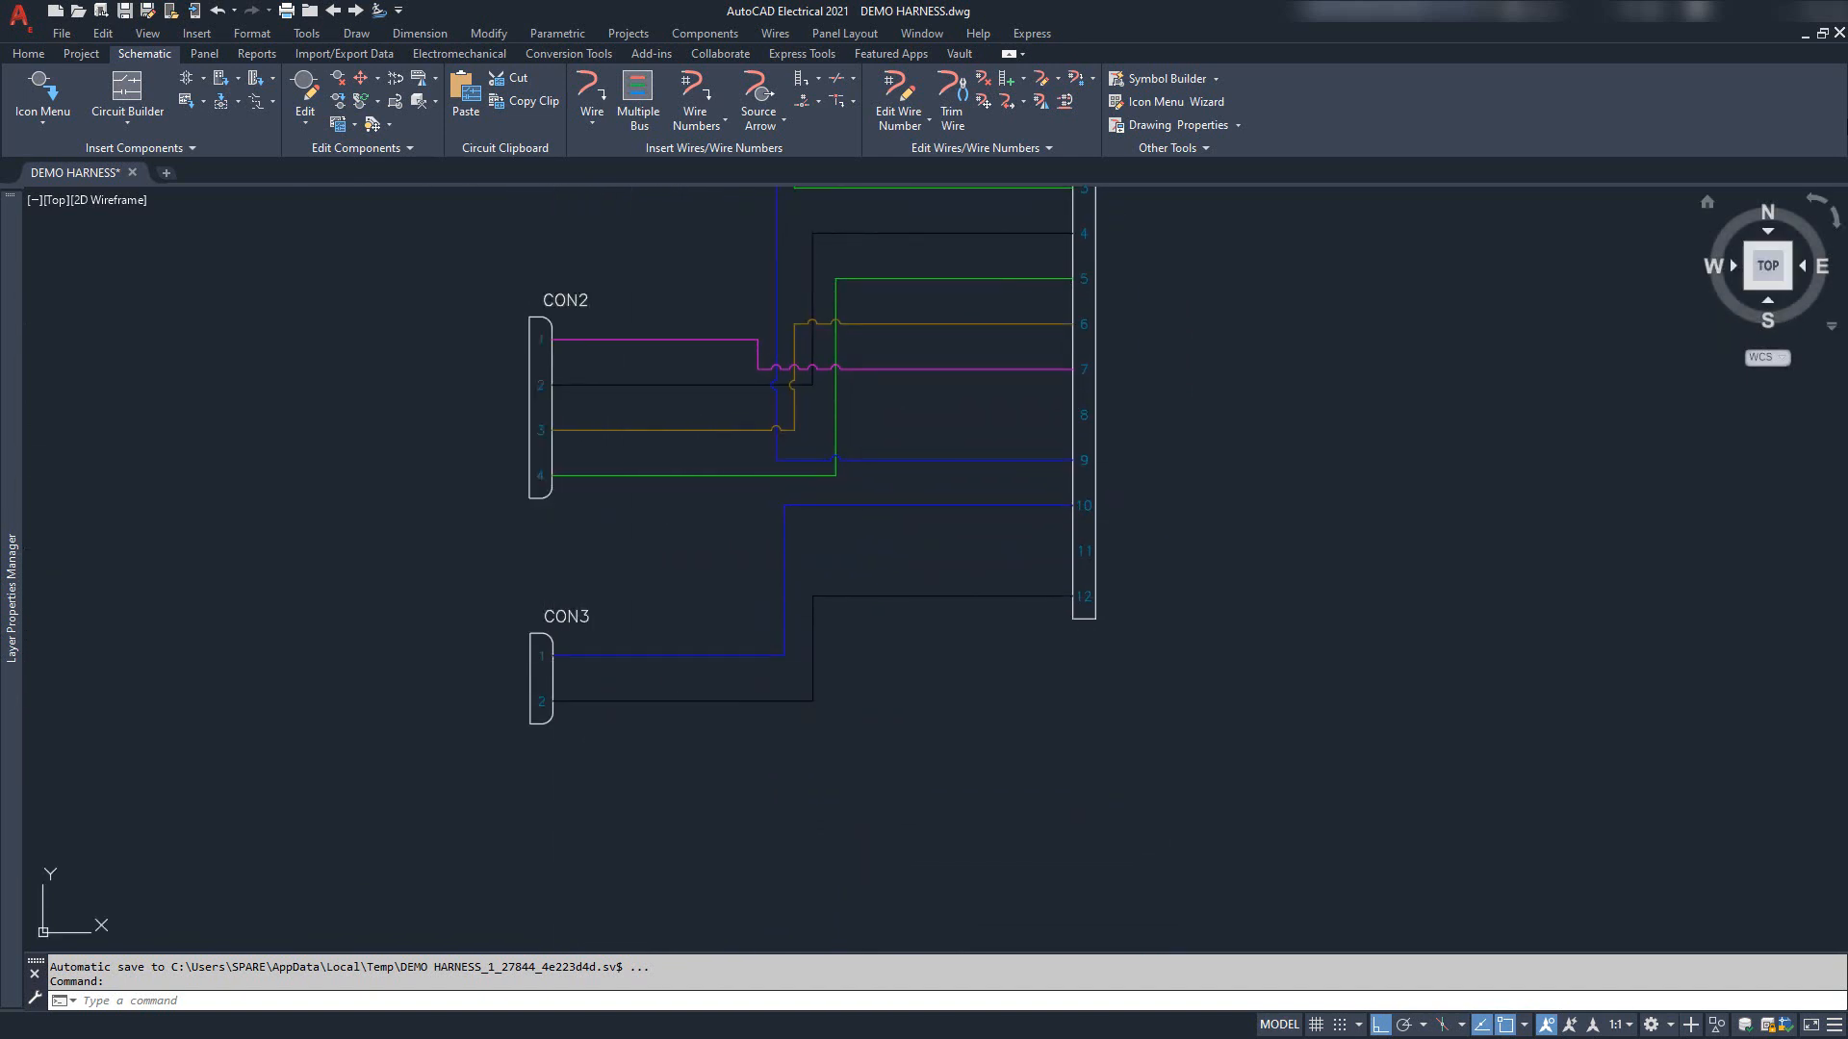
left_click(1787, 11)
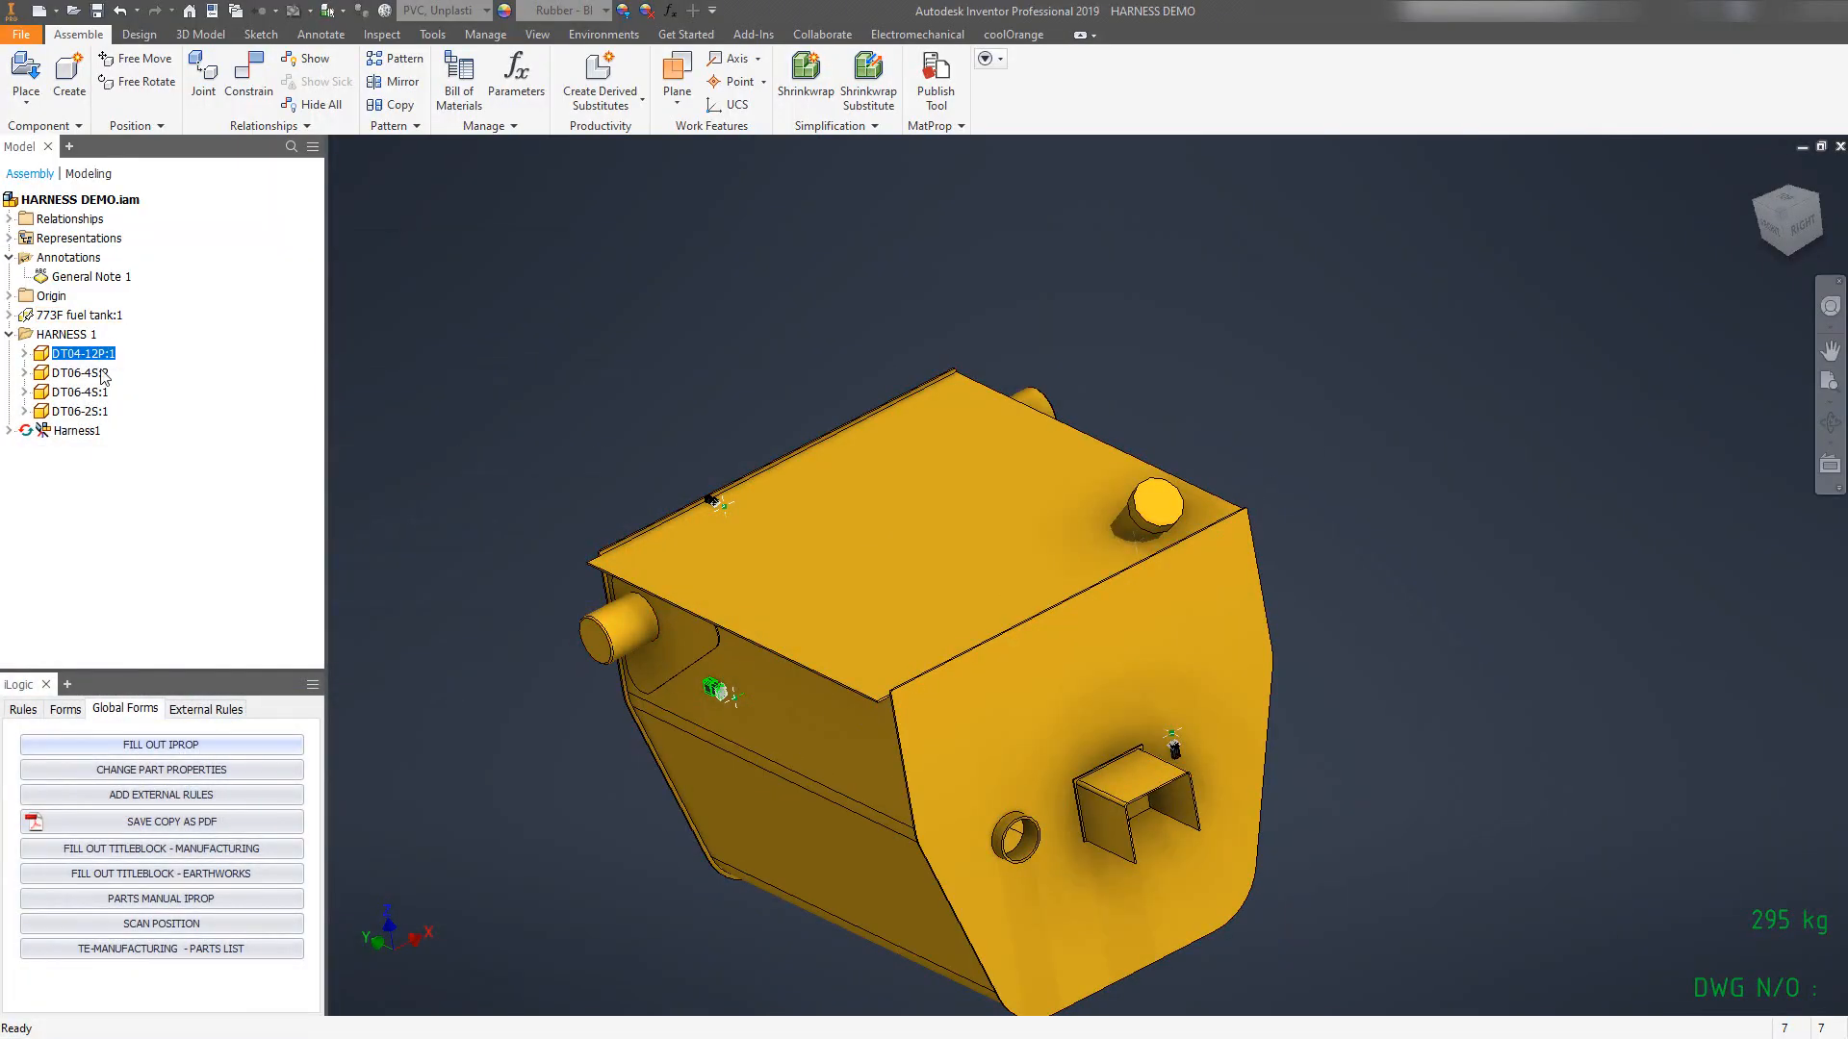
Back in Inventor, rename the 12-pin connector DT04-12P:1 as CON4.
scroll(775, 787, "up", 5)
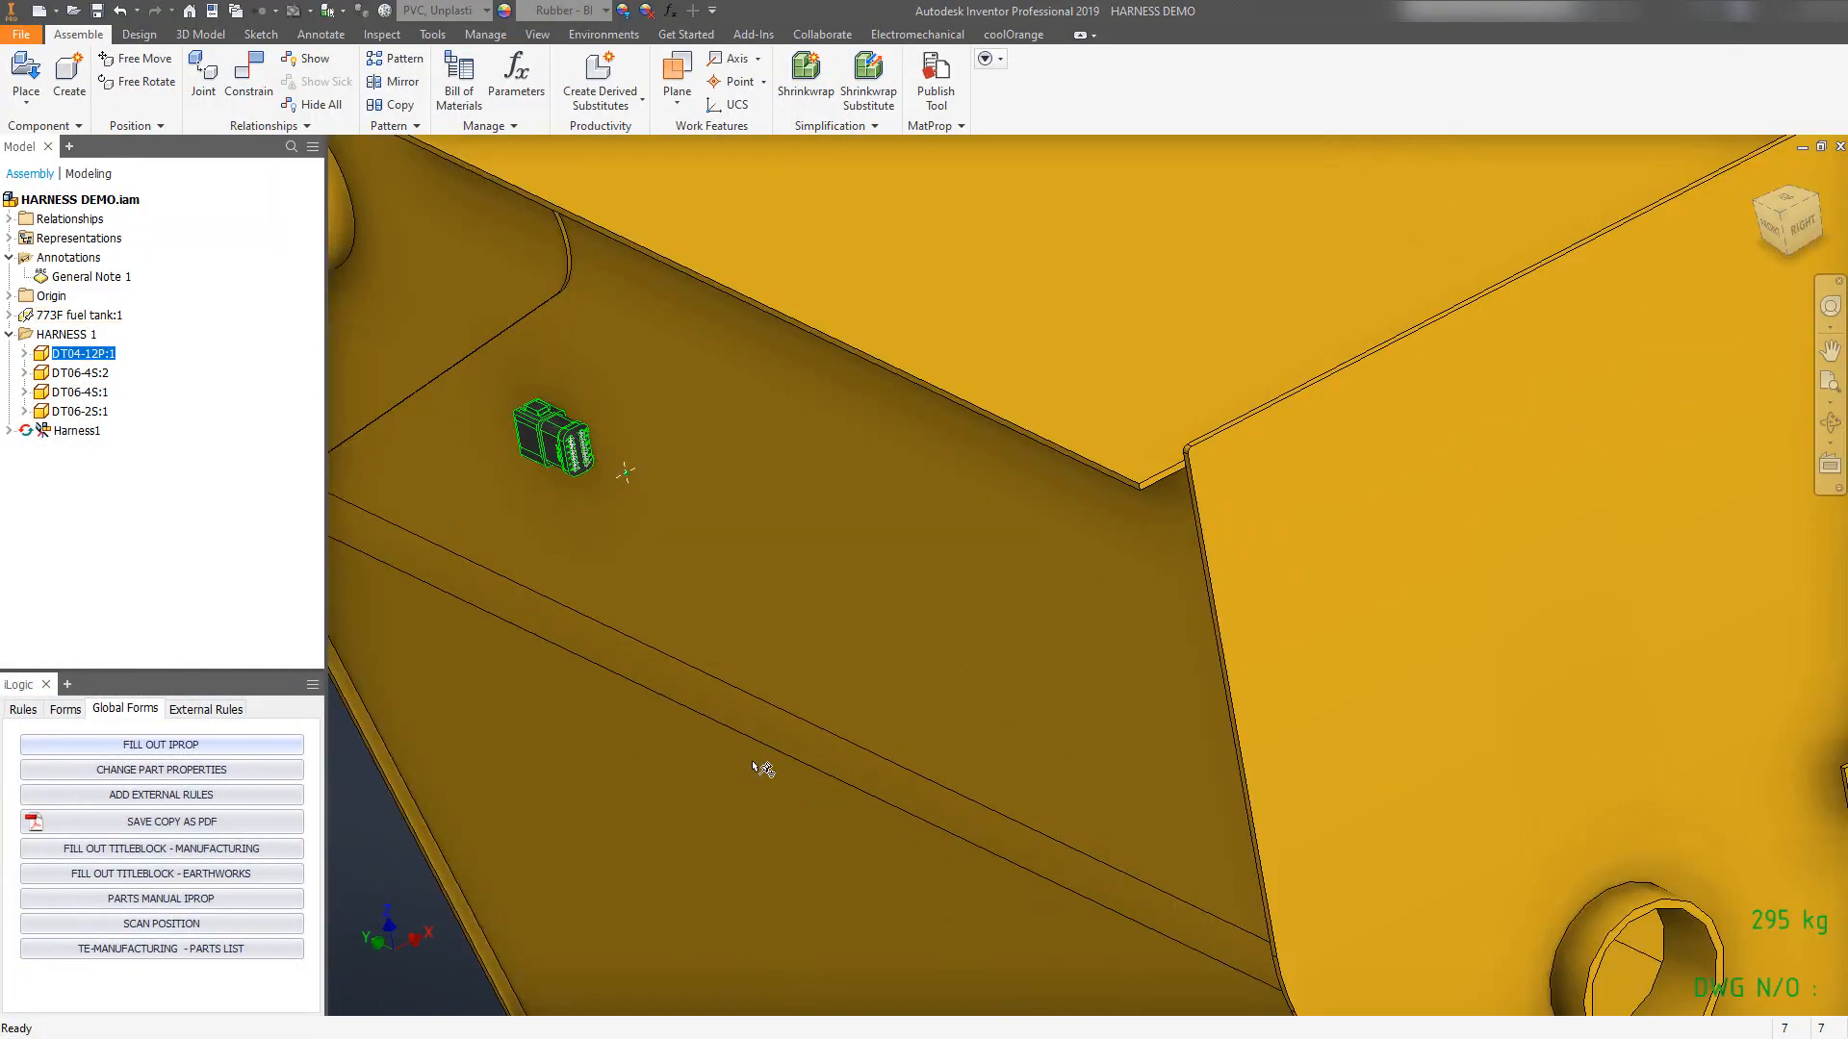
middle_click_drag(410, 378, 689, 540)
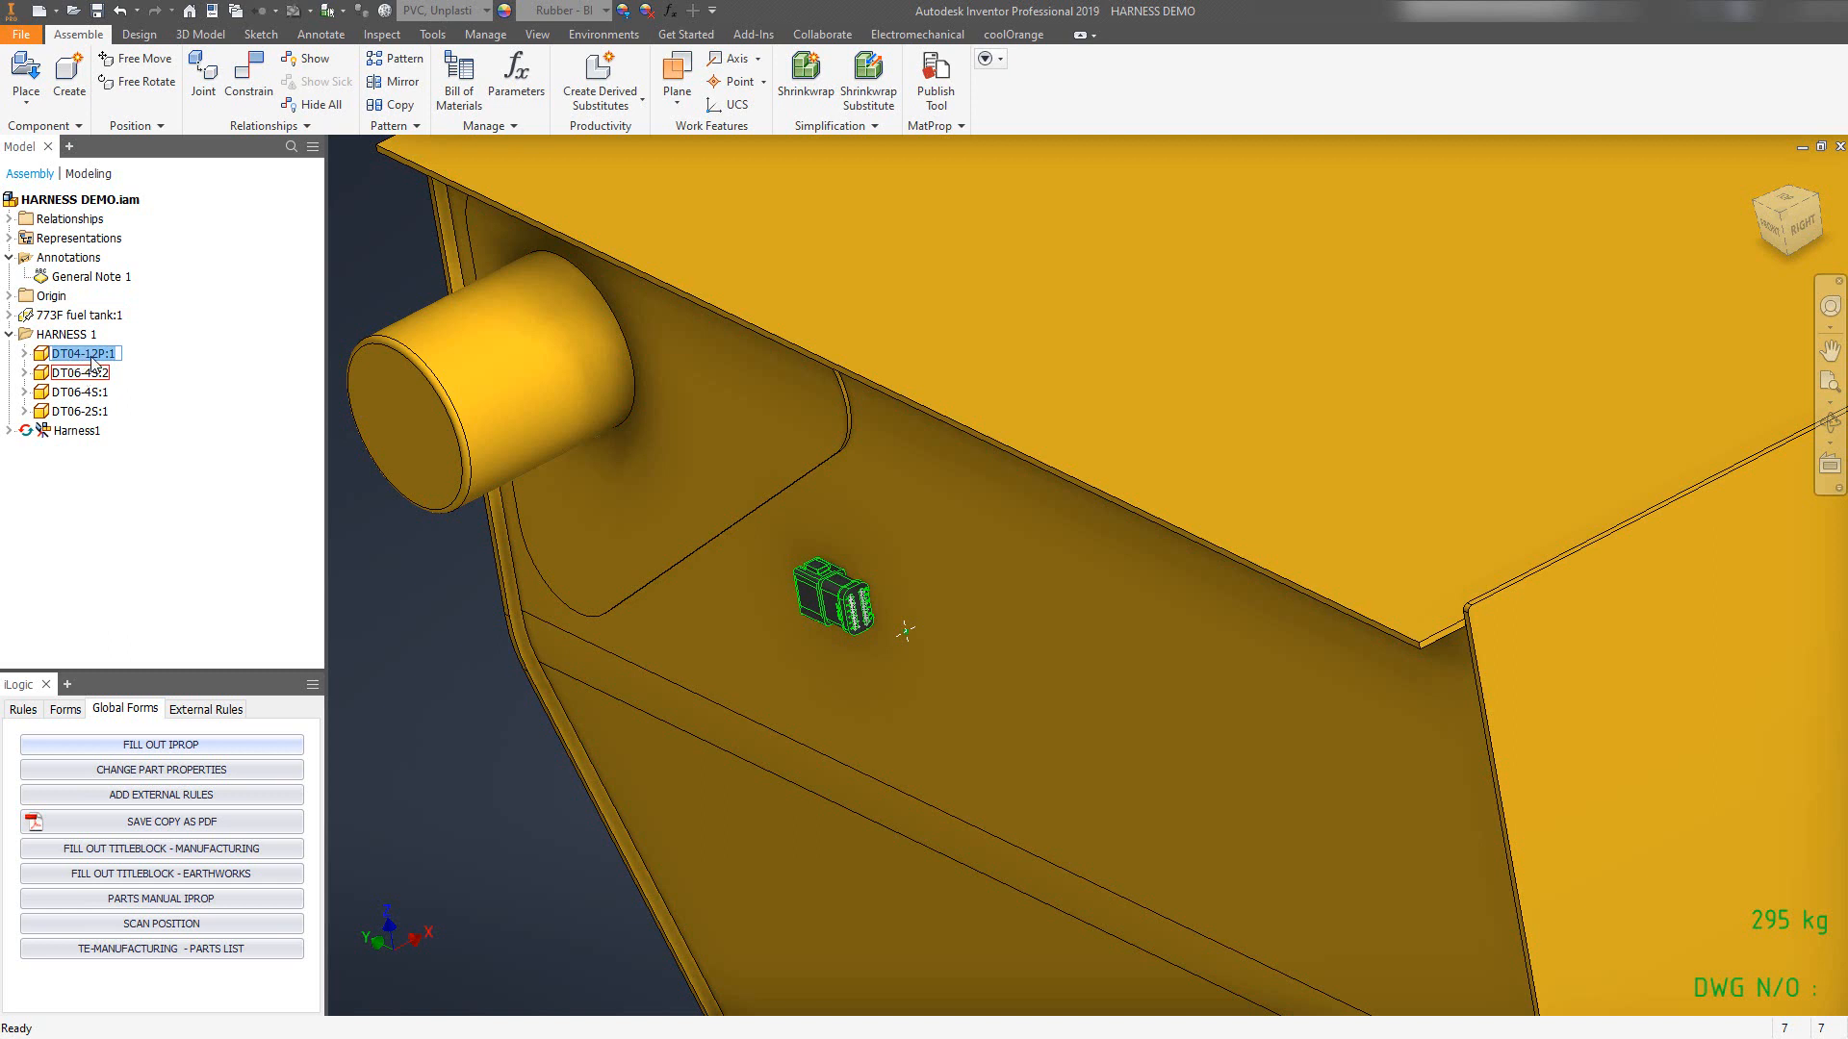
type("d")
key("Return")
Rename the two-pin connector DT06-2S:1 in the HARNESS 1 folder as CON3.
scroll(852, 612, "down", 3)
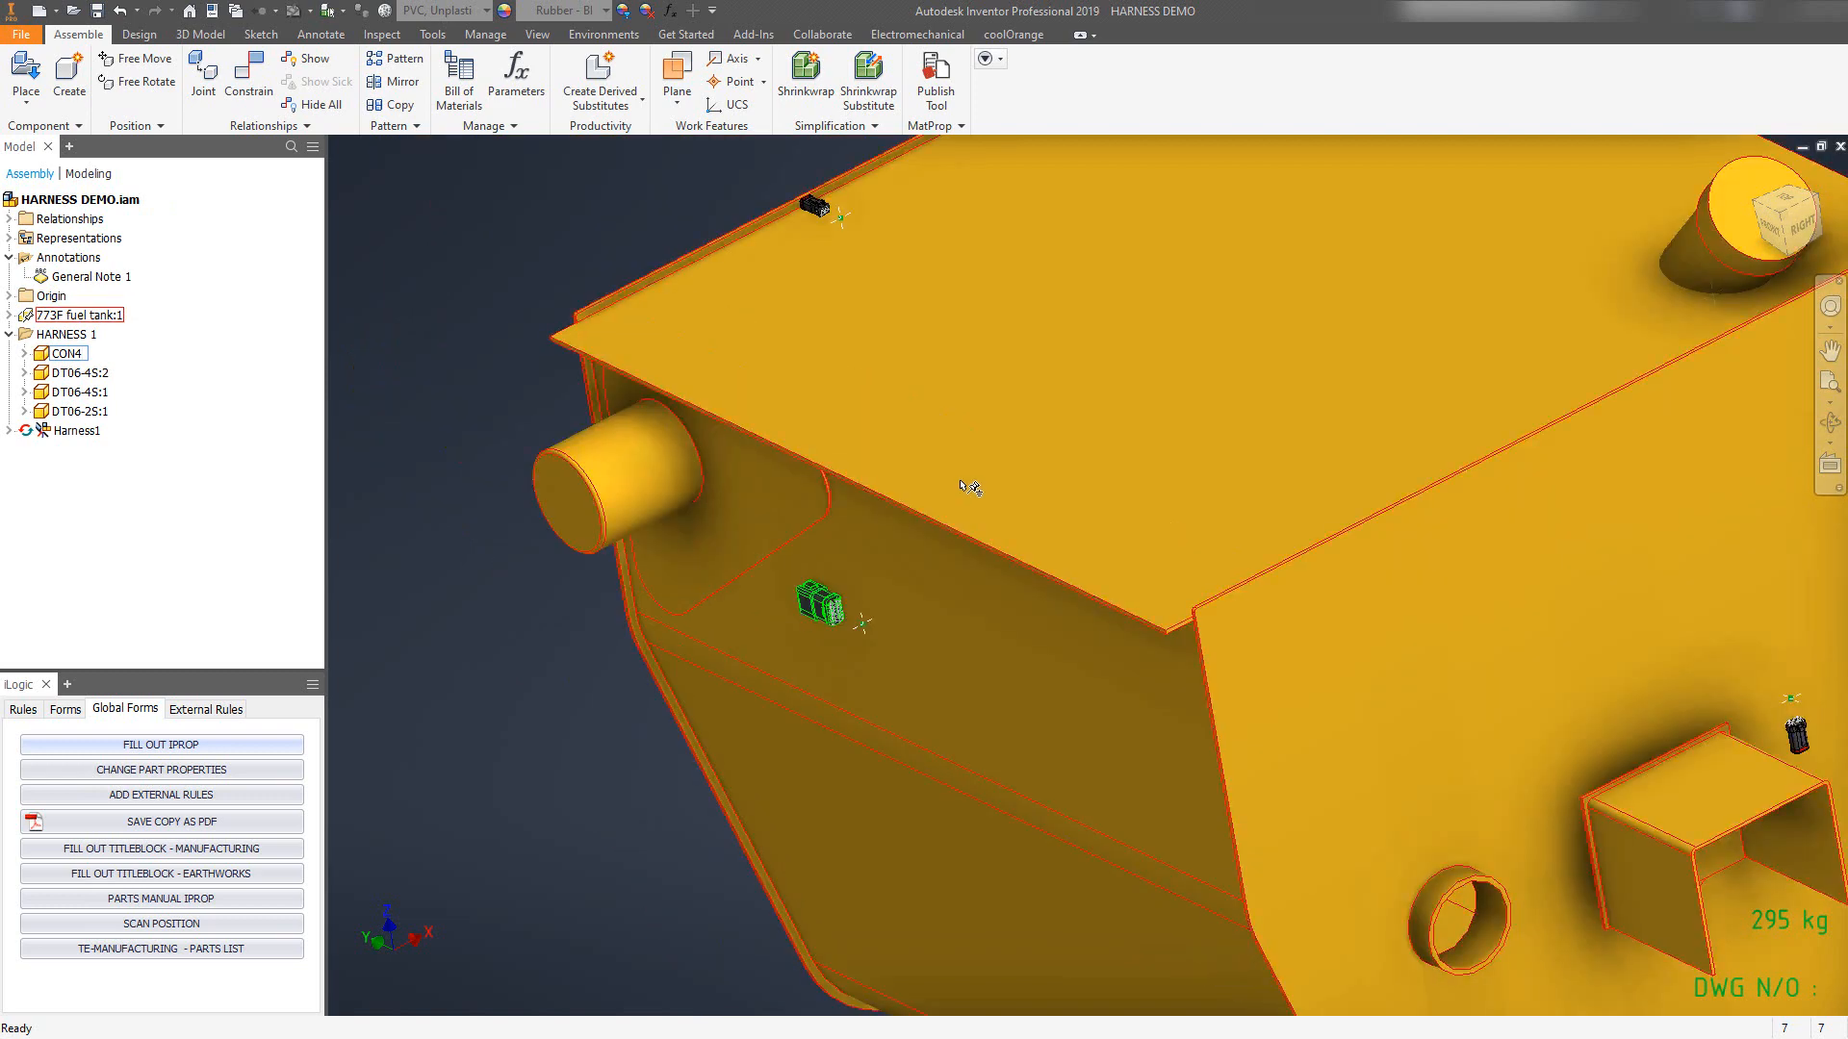
middle_click_drag(973, 487, 881, 741)
left_click(701, 309)
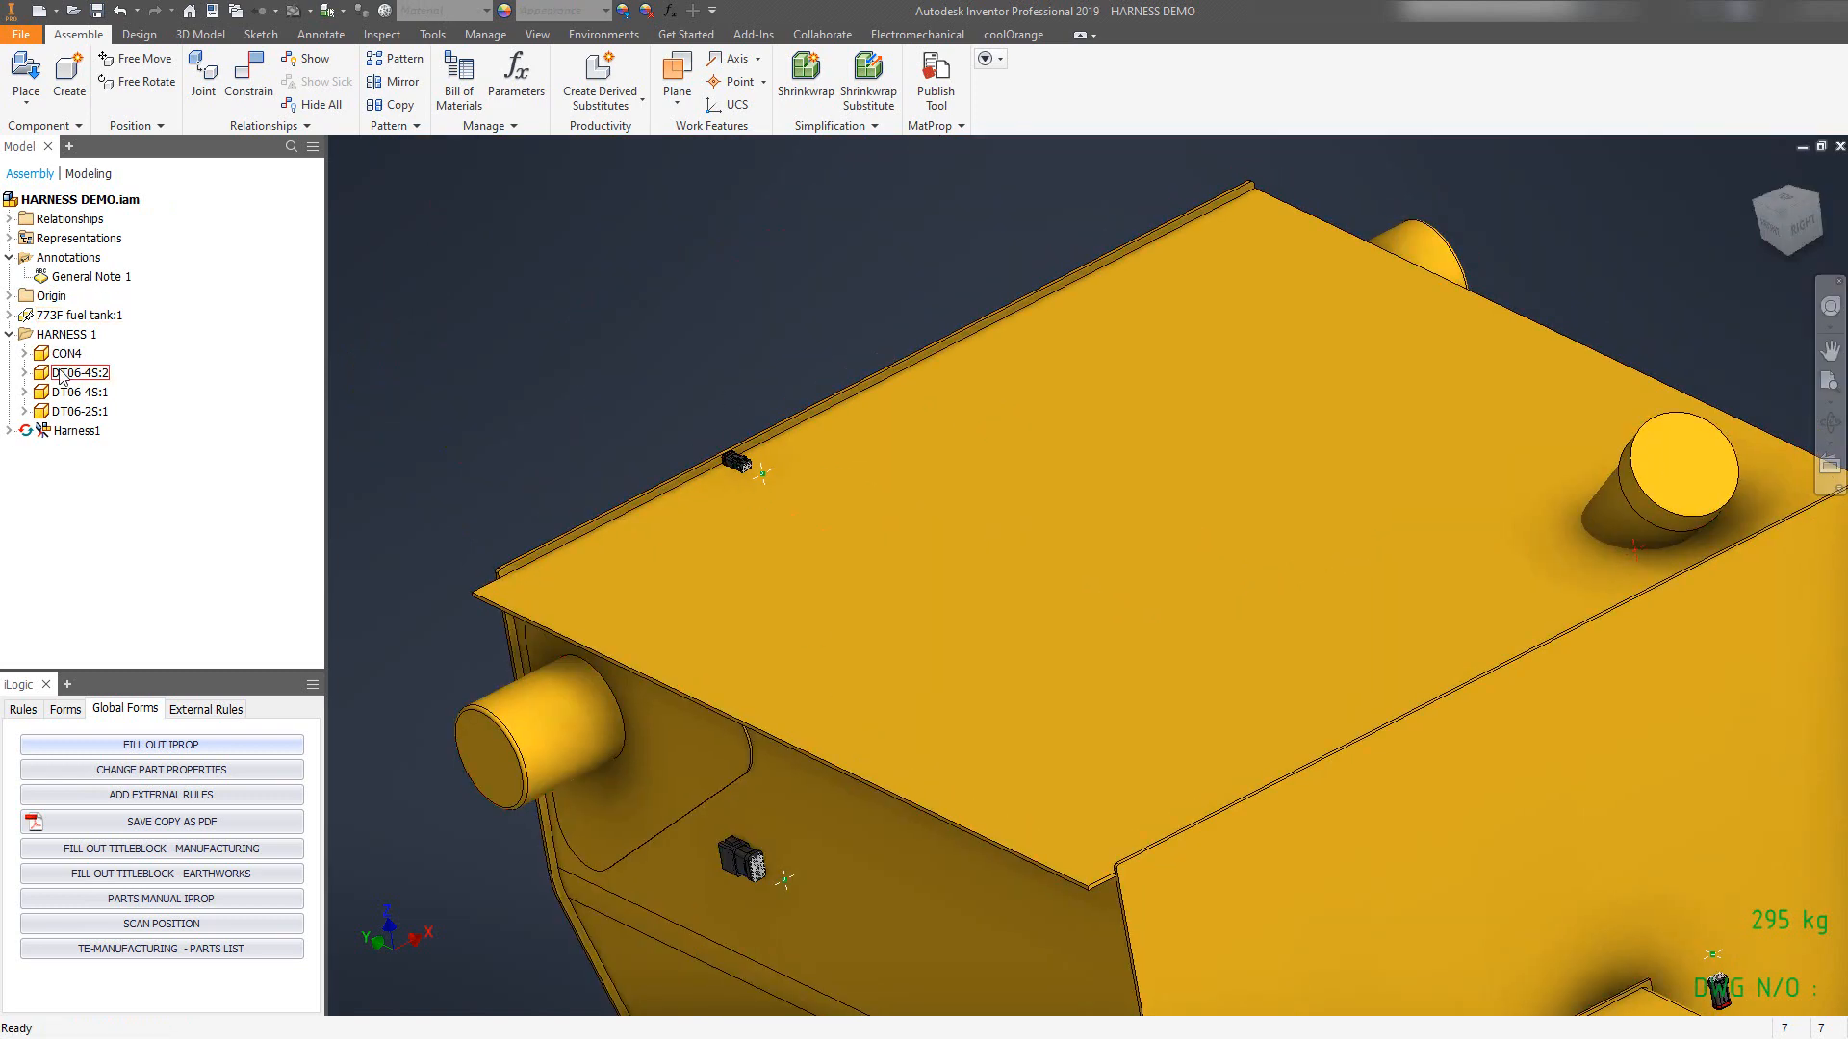
left_click(77, 411)
left_click(85, 412)
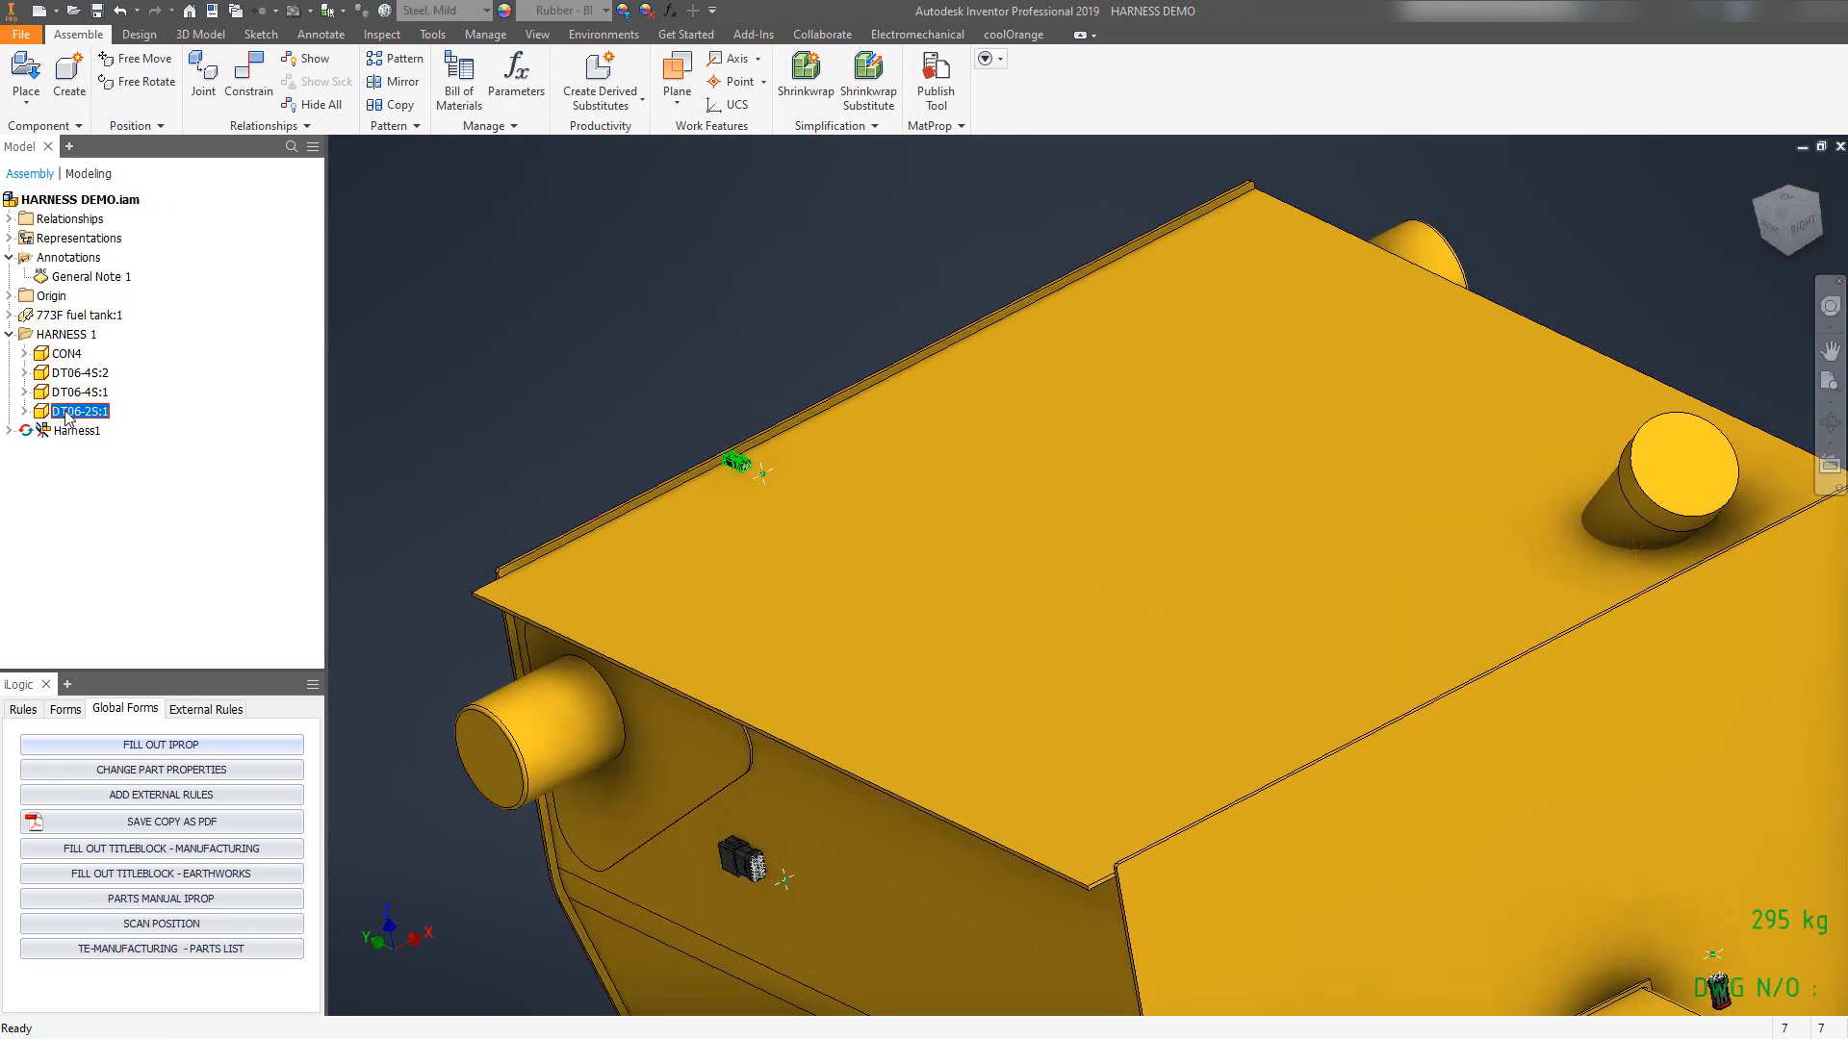
type("cON3")
key("Return")
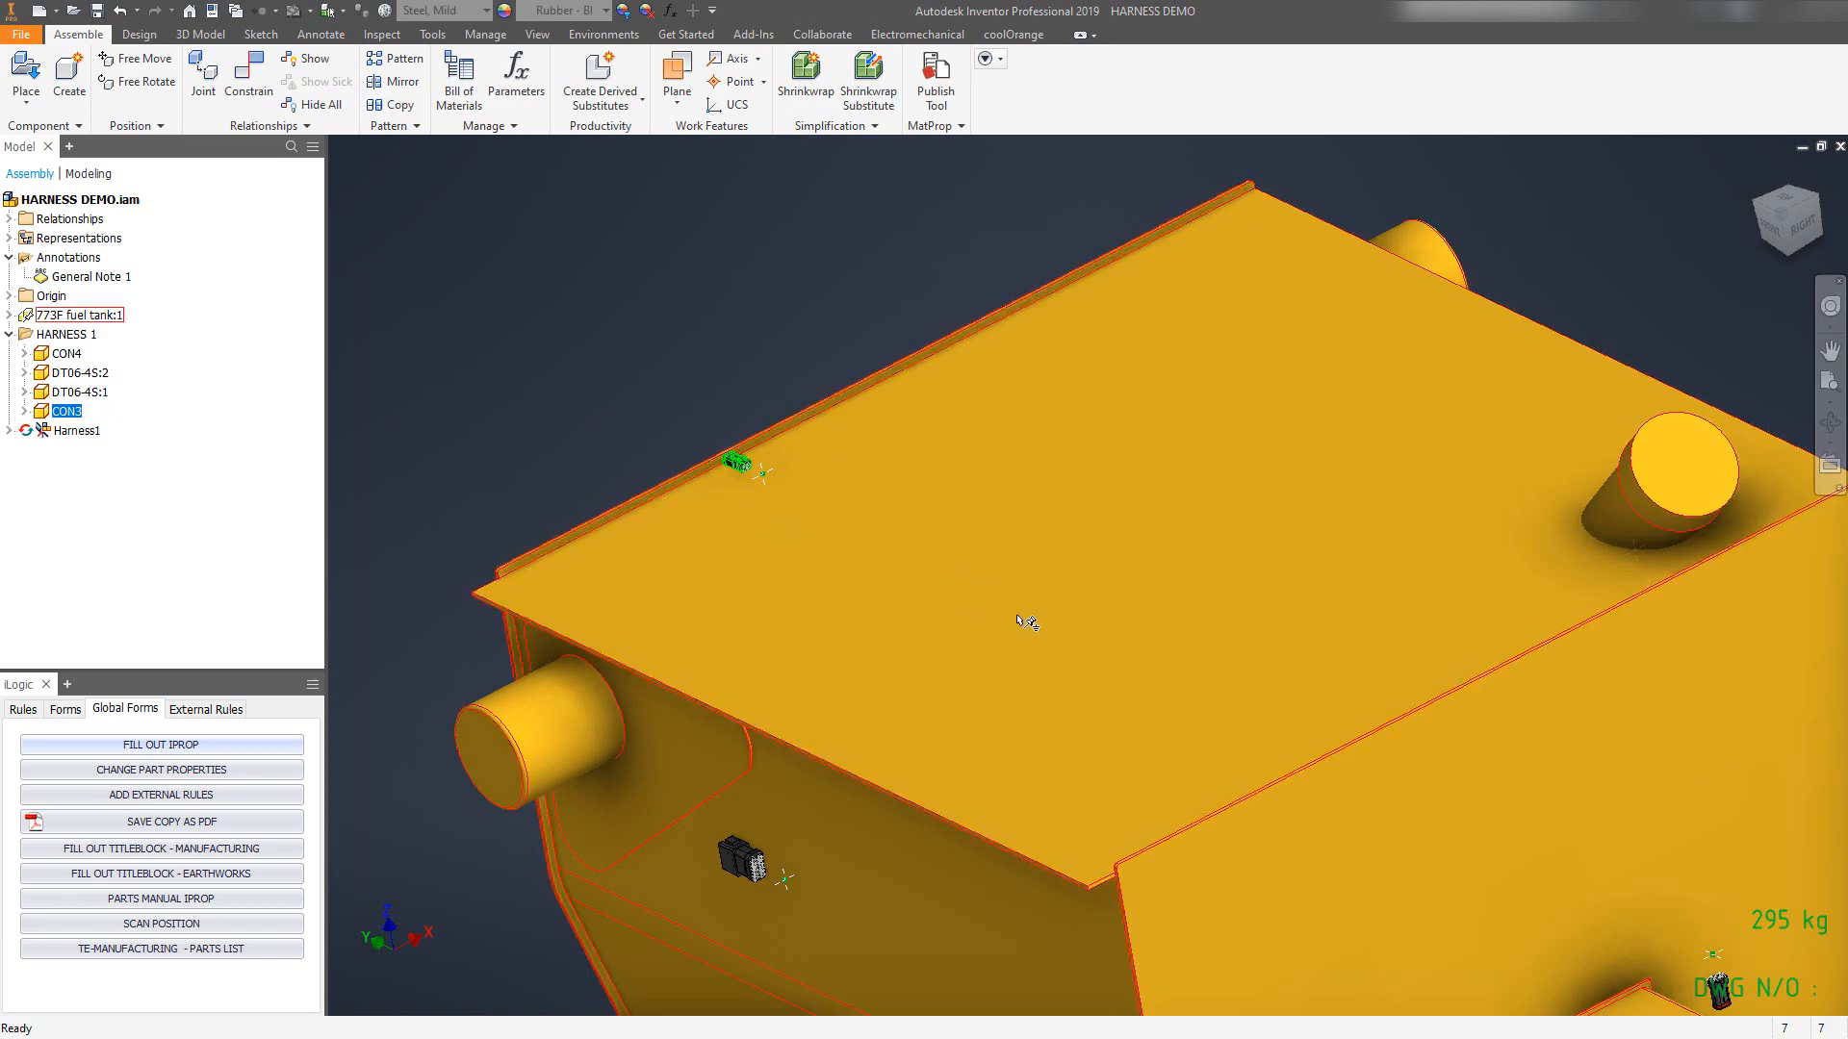
Rename connector DT06-4S:2 on the tank's side face as CON2.
middle_click_drag(1272, 711, 648, 664)
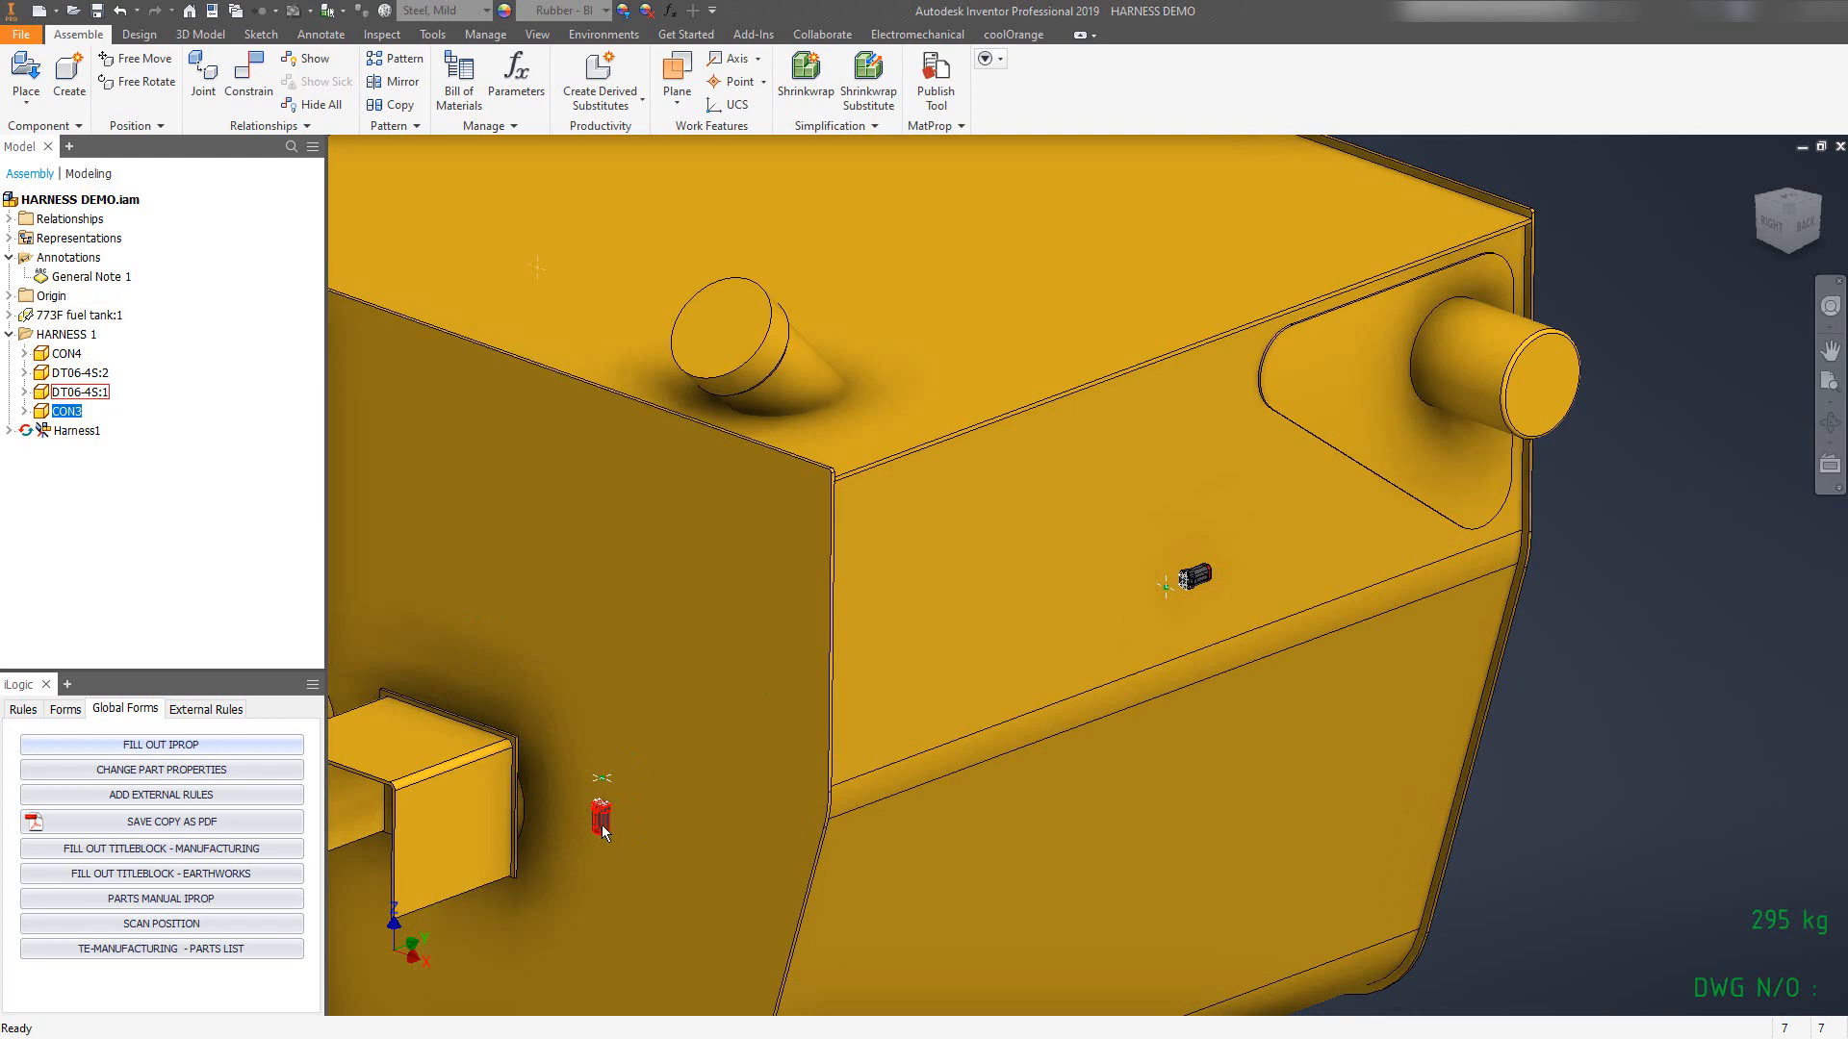
middle_click_drag(601, 825, 696, 800)
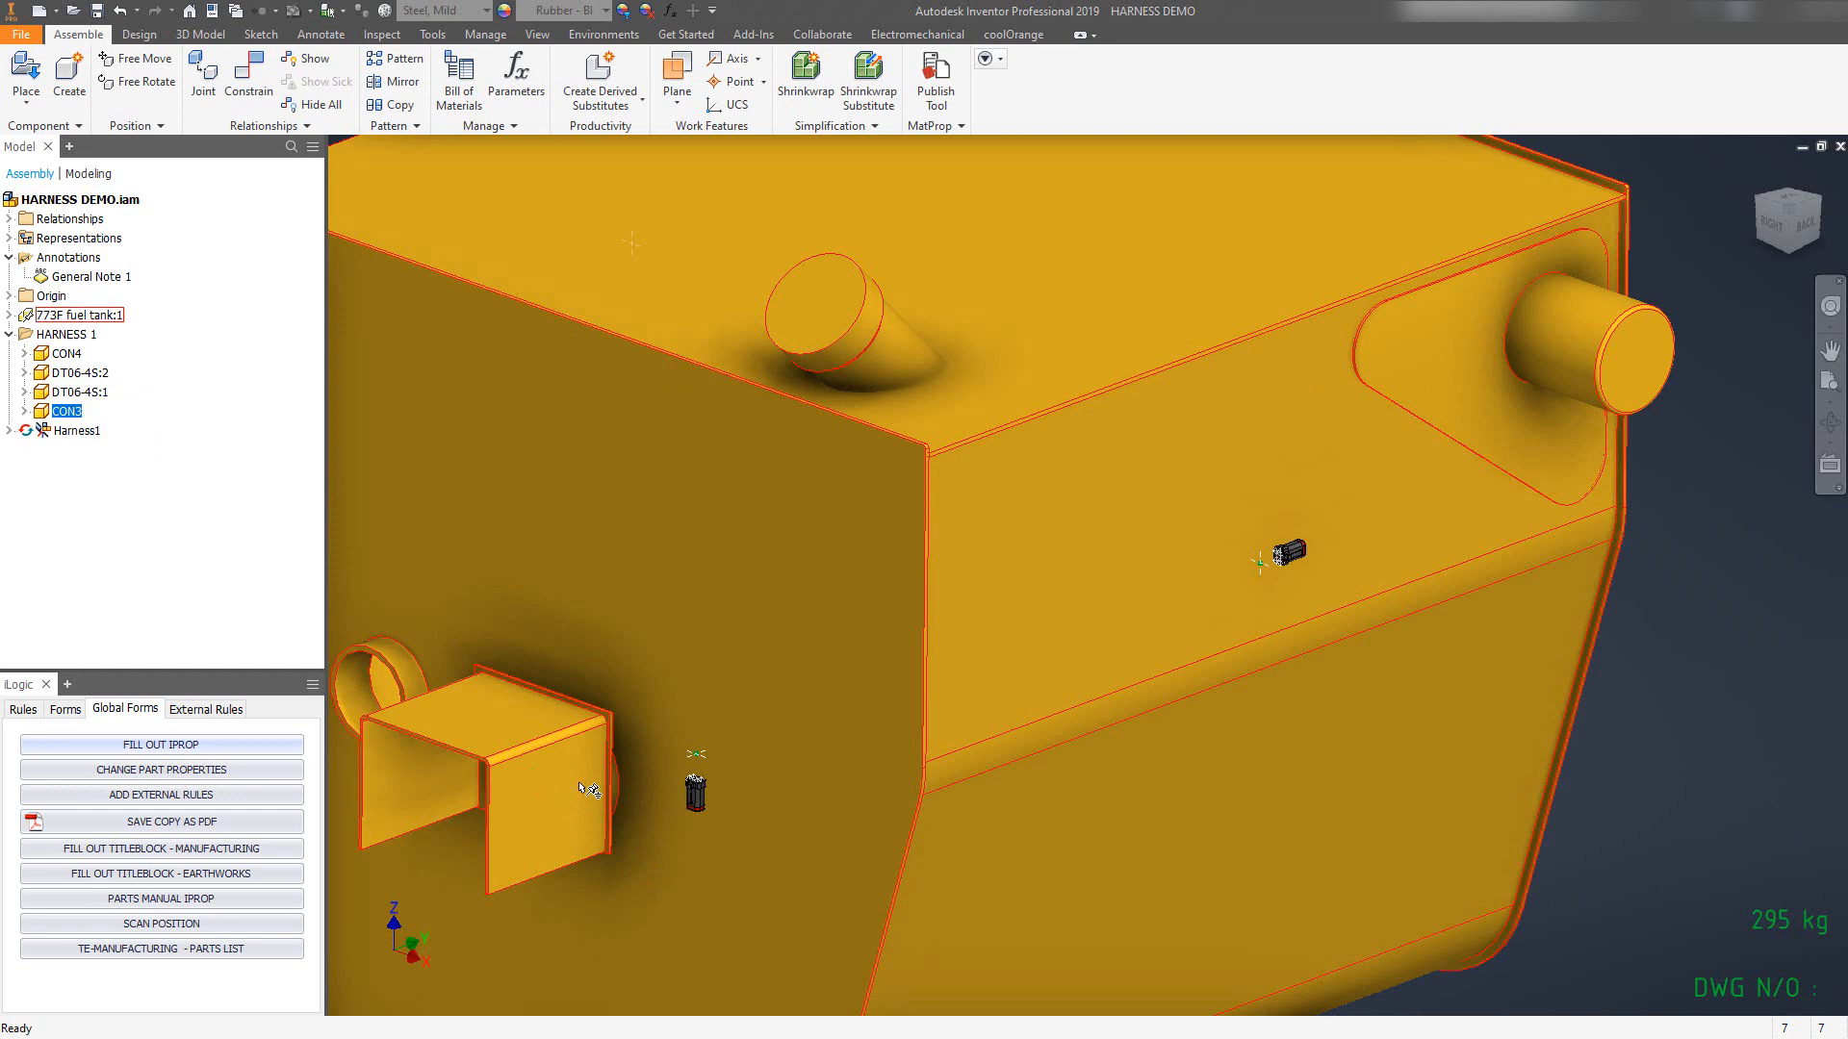
left_click(70, 376)
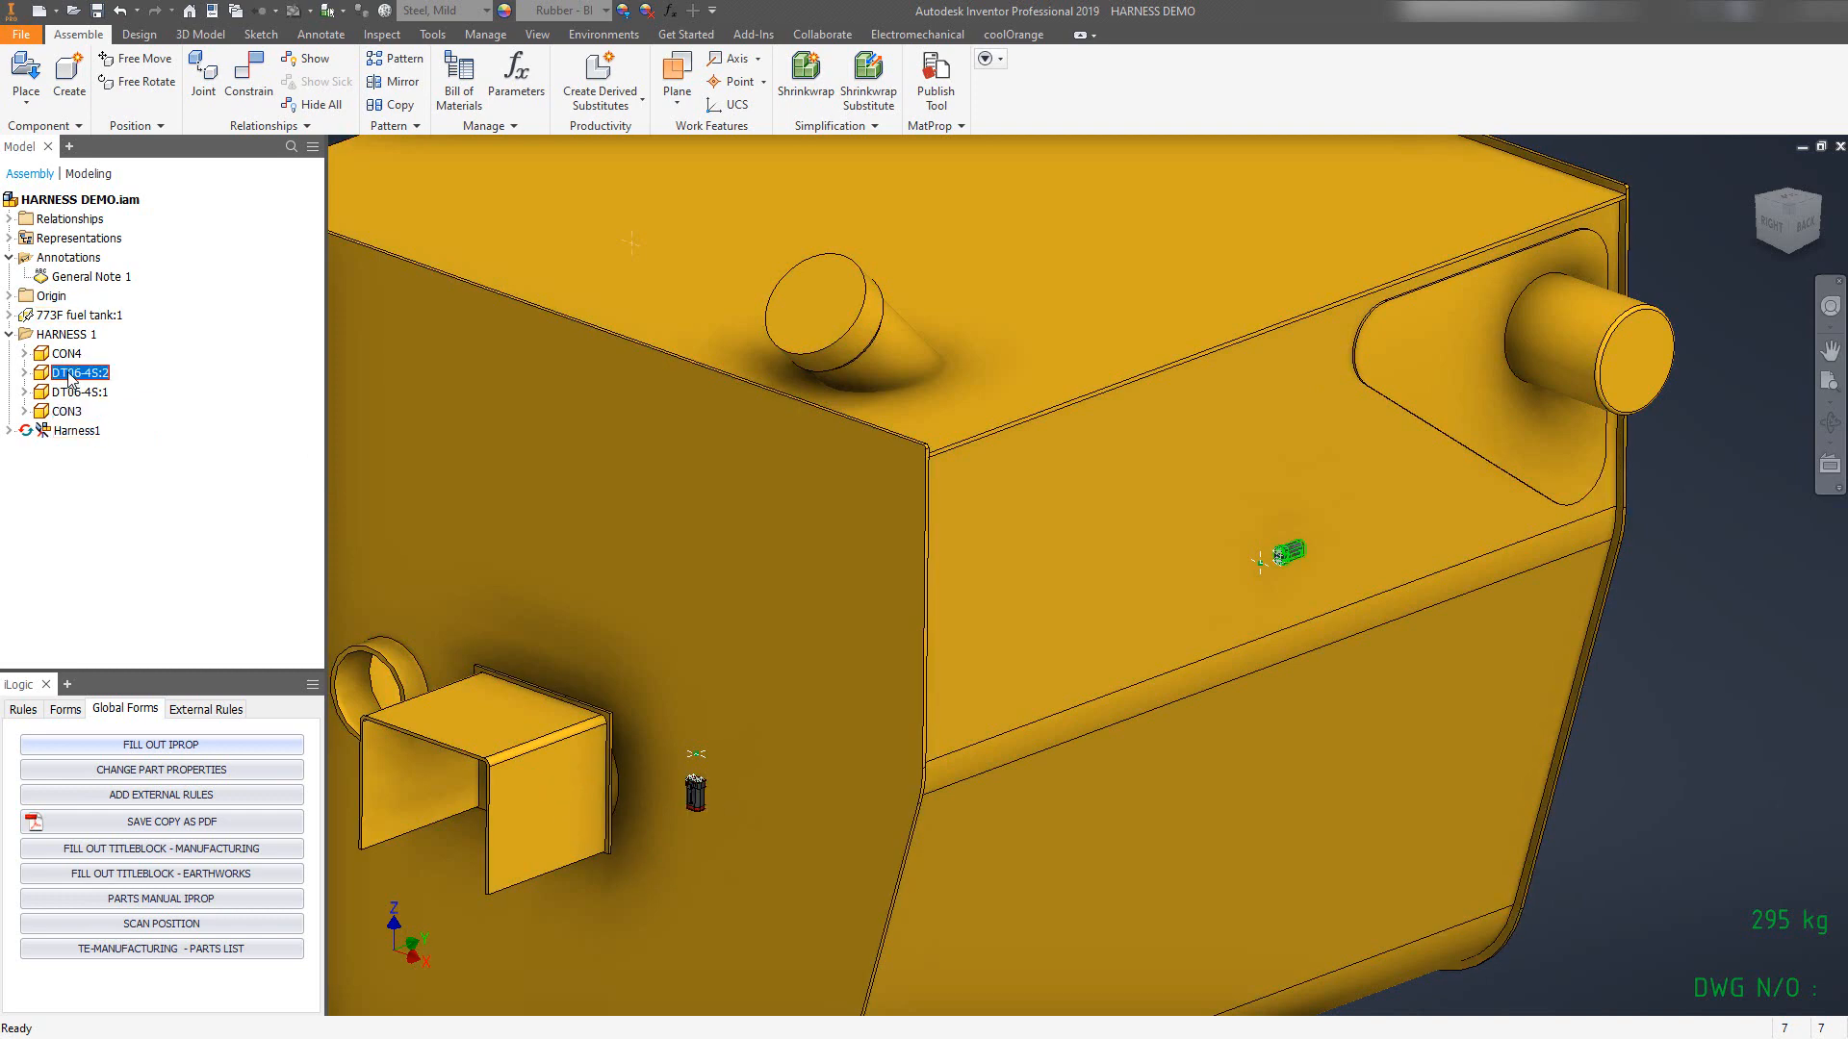
left_click(72, 377)
type("co")
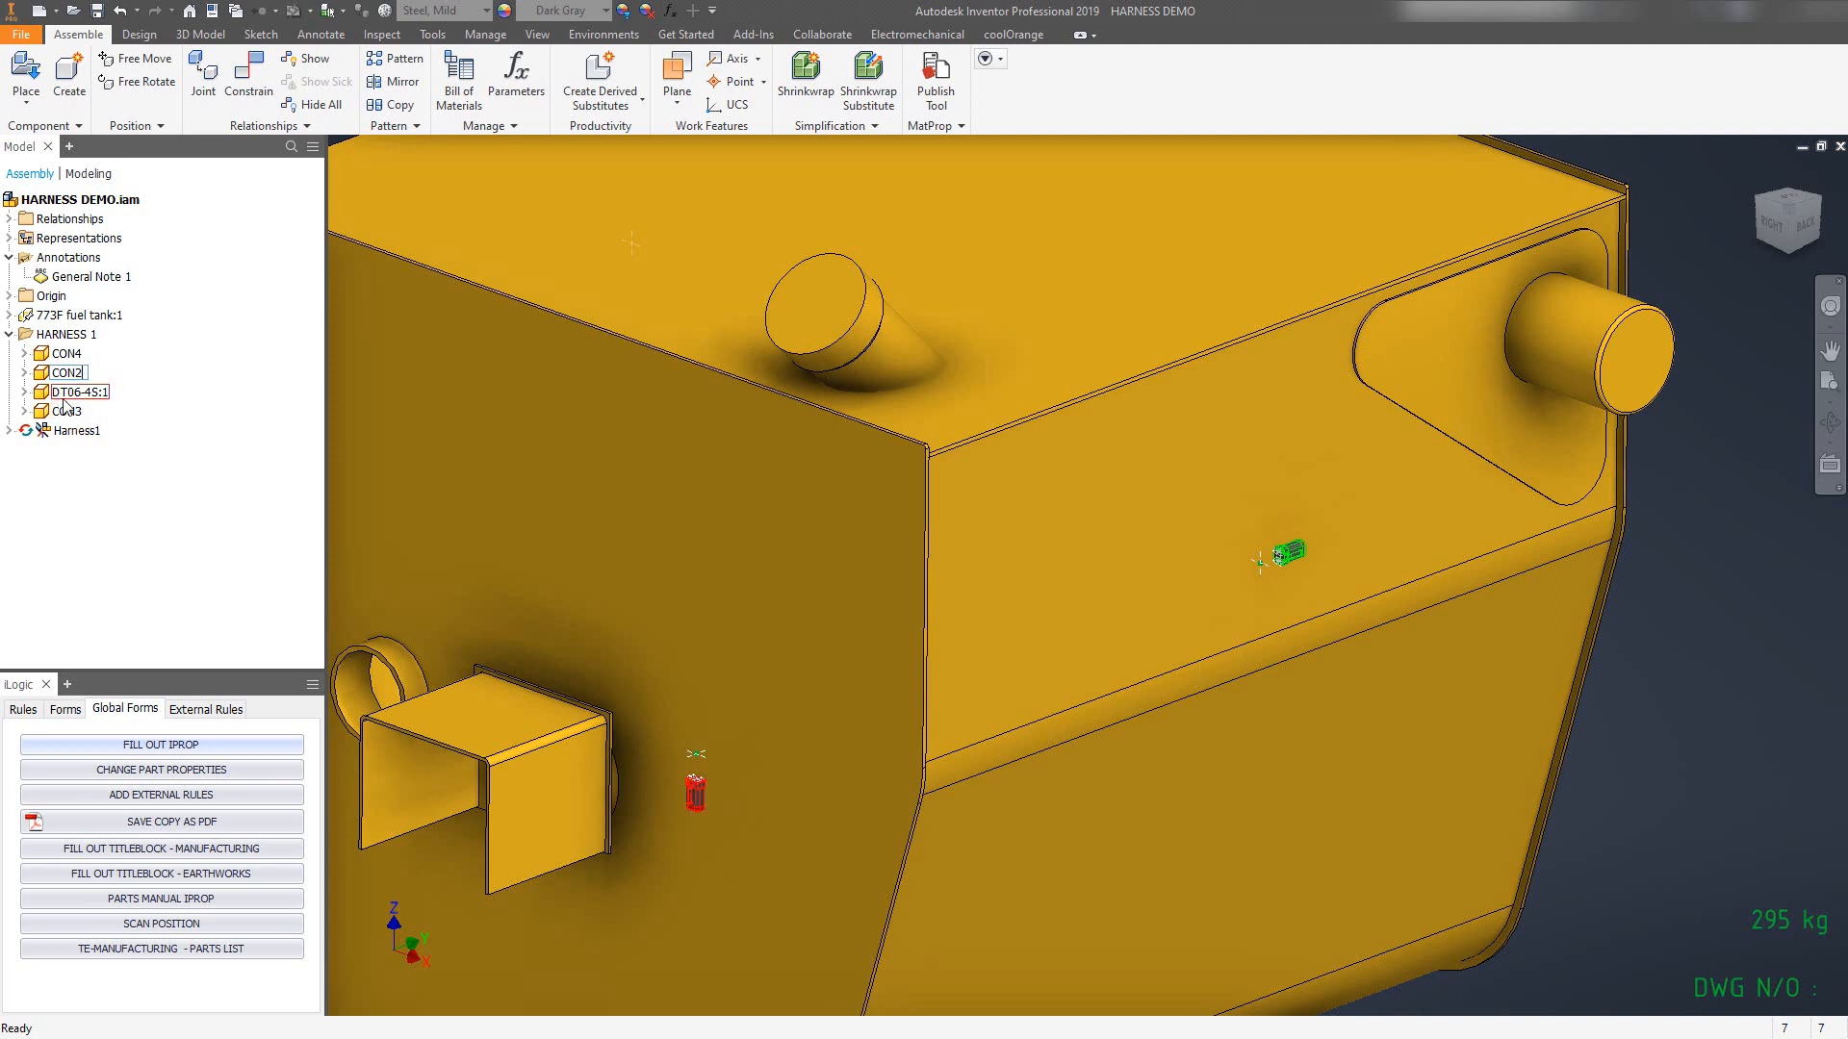
Rename connector DT06-4S:1 beside the square bracket as CON1 and save the assembly.
left_click(79, 393)
left_click(80, 395)
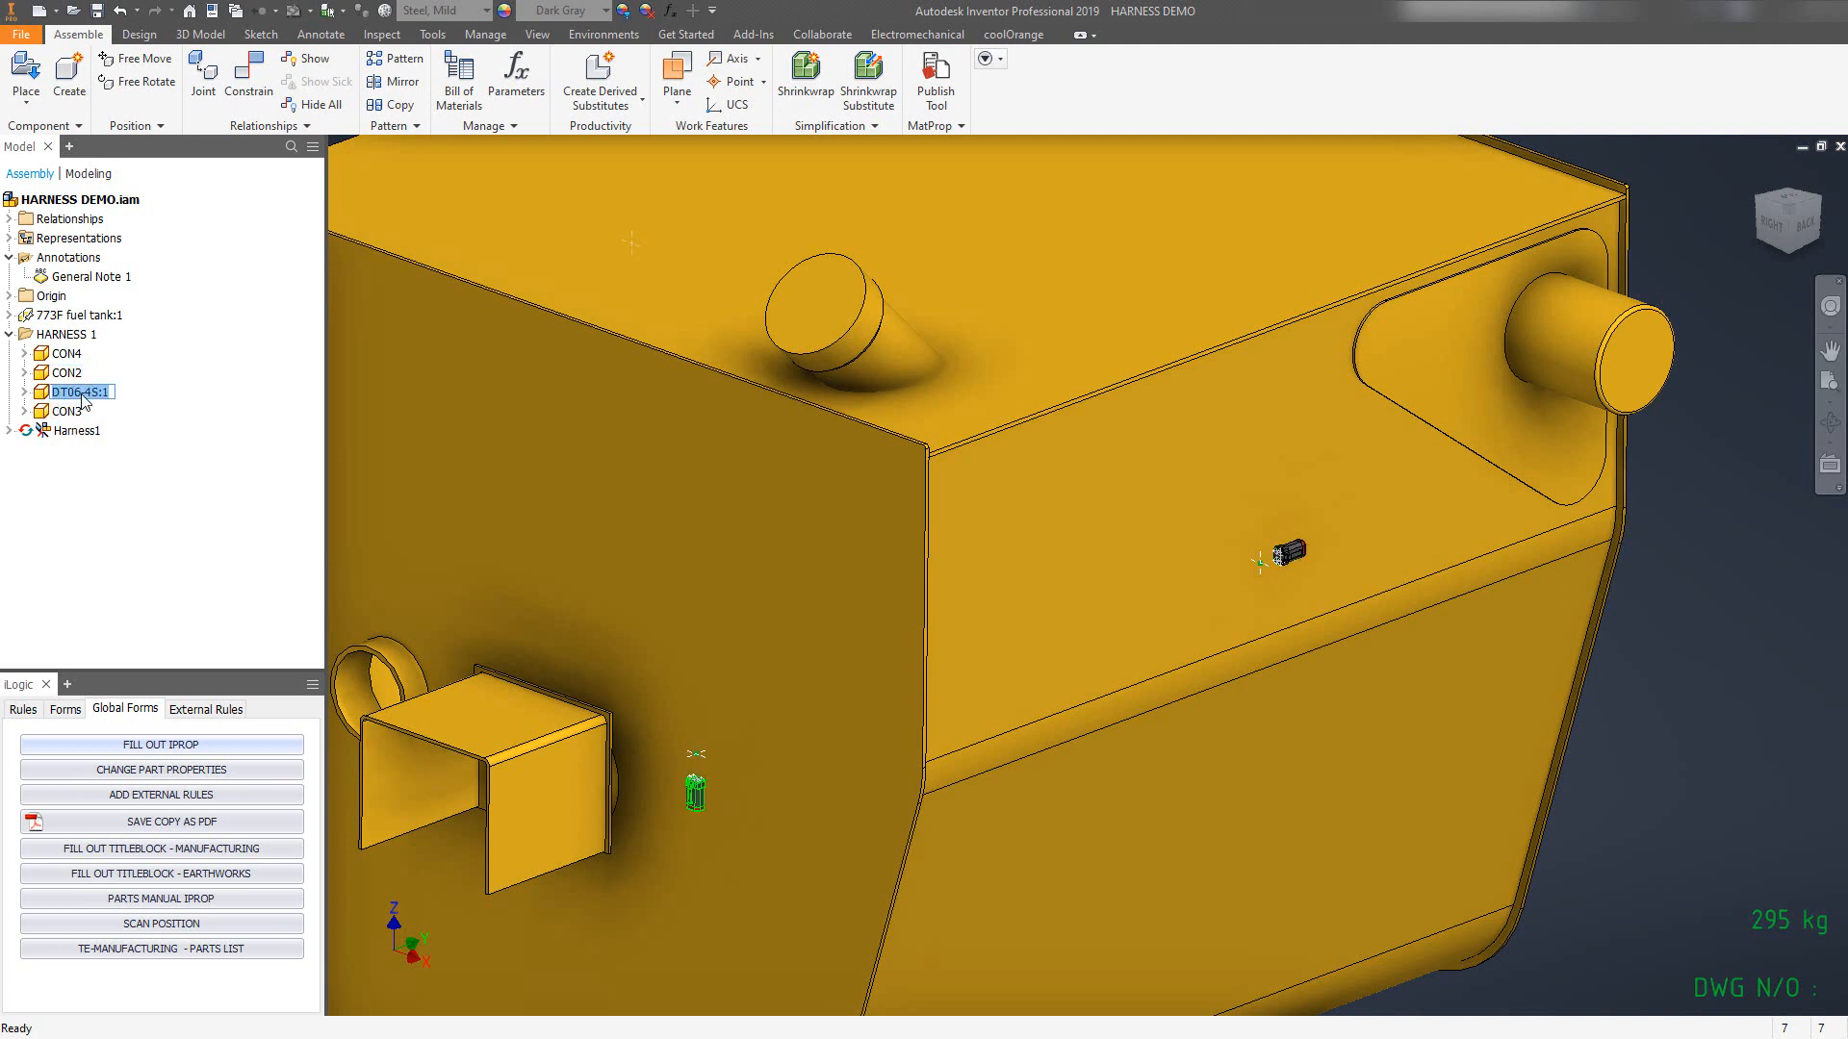
type("CON1")
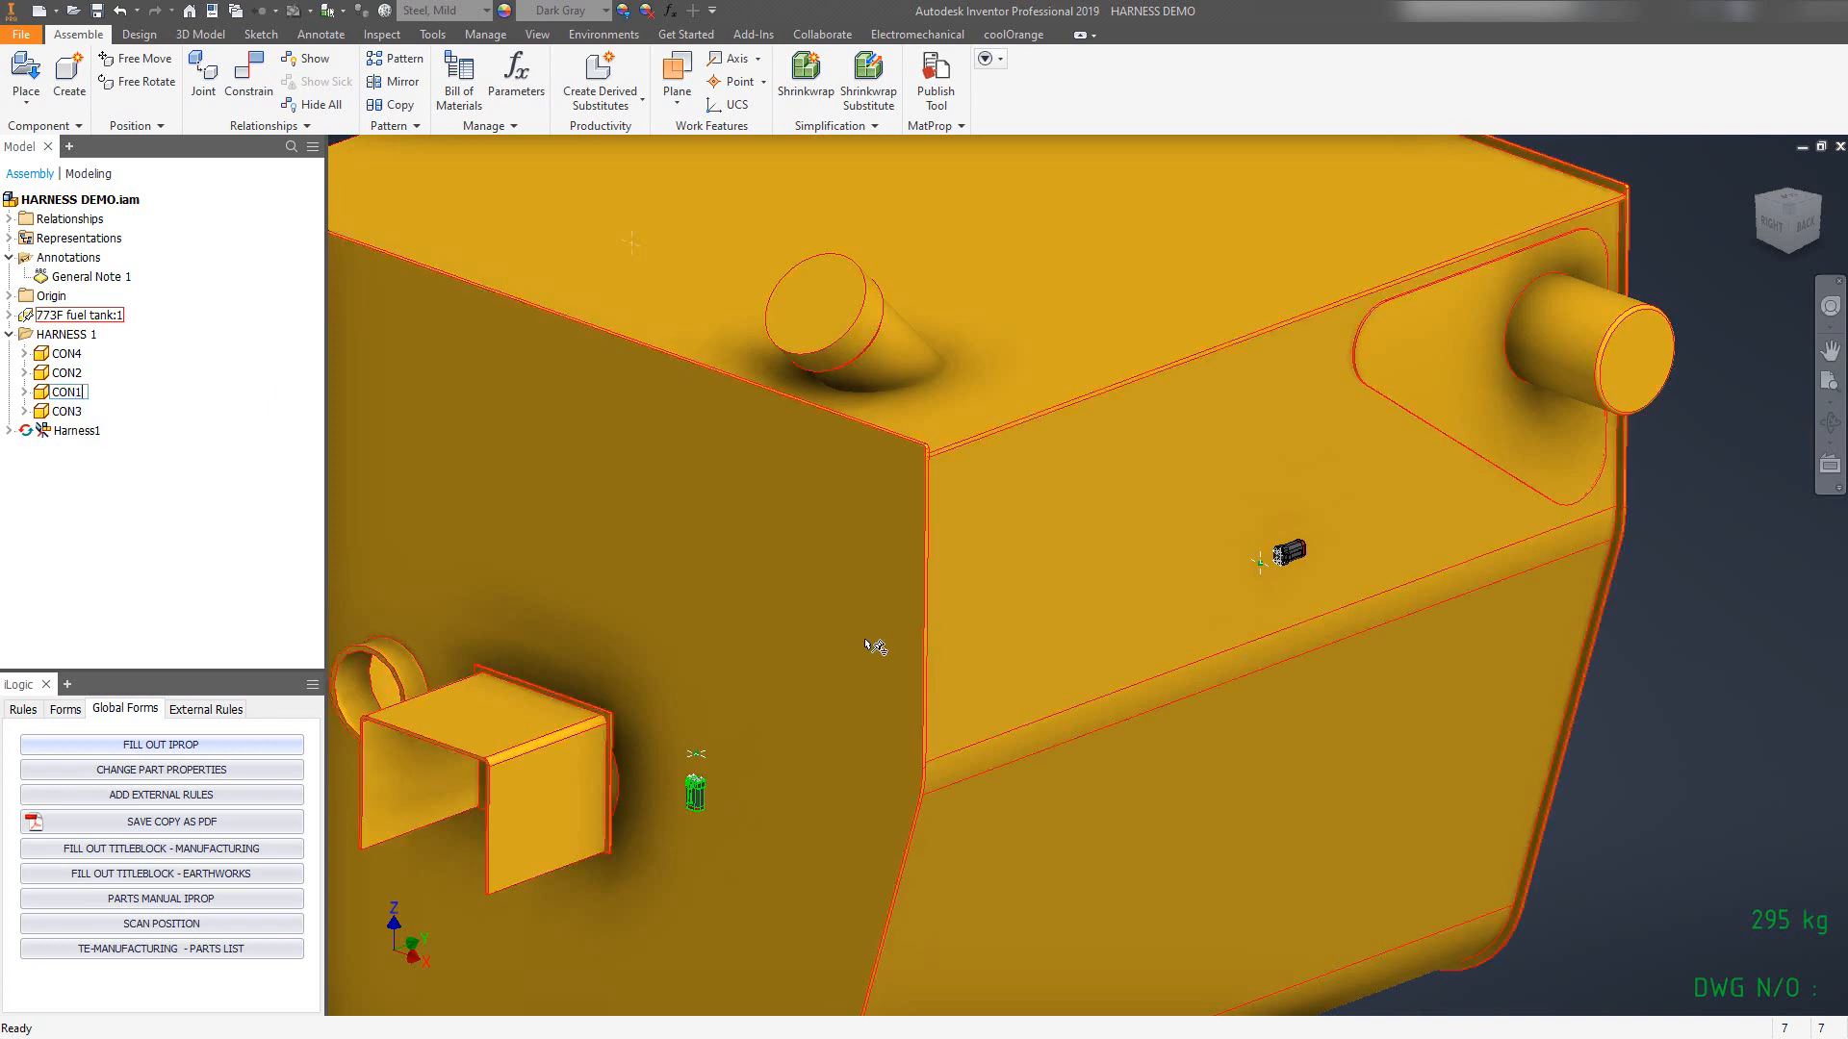
left_click(872, 647)
left_click(96, 11)
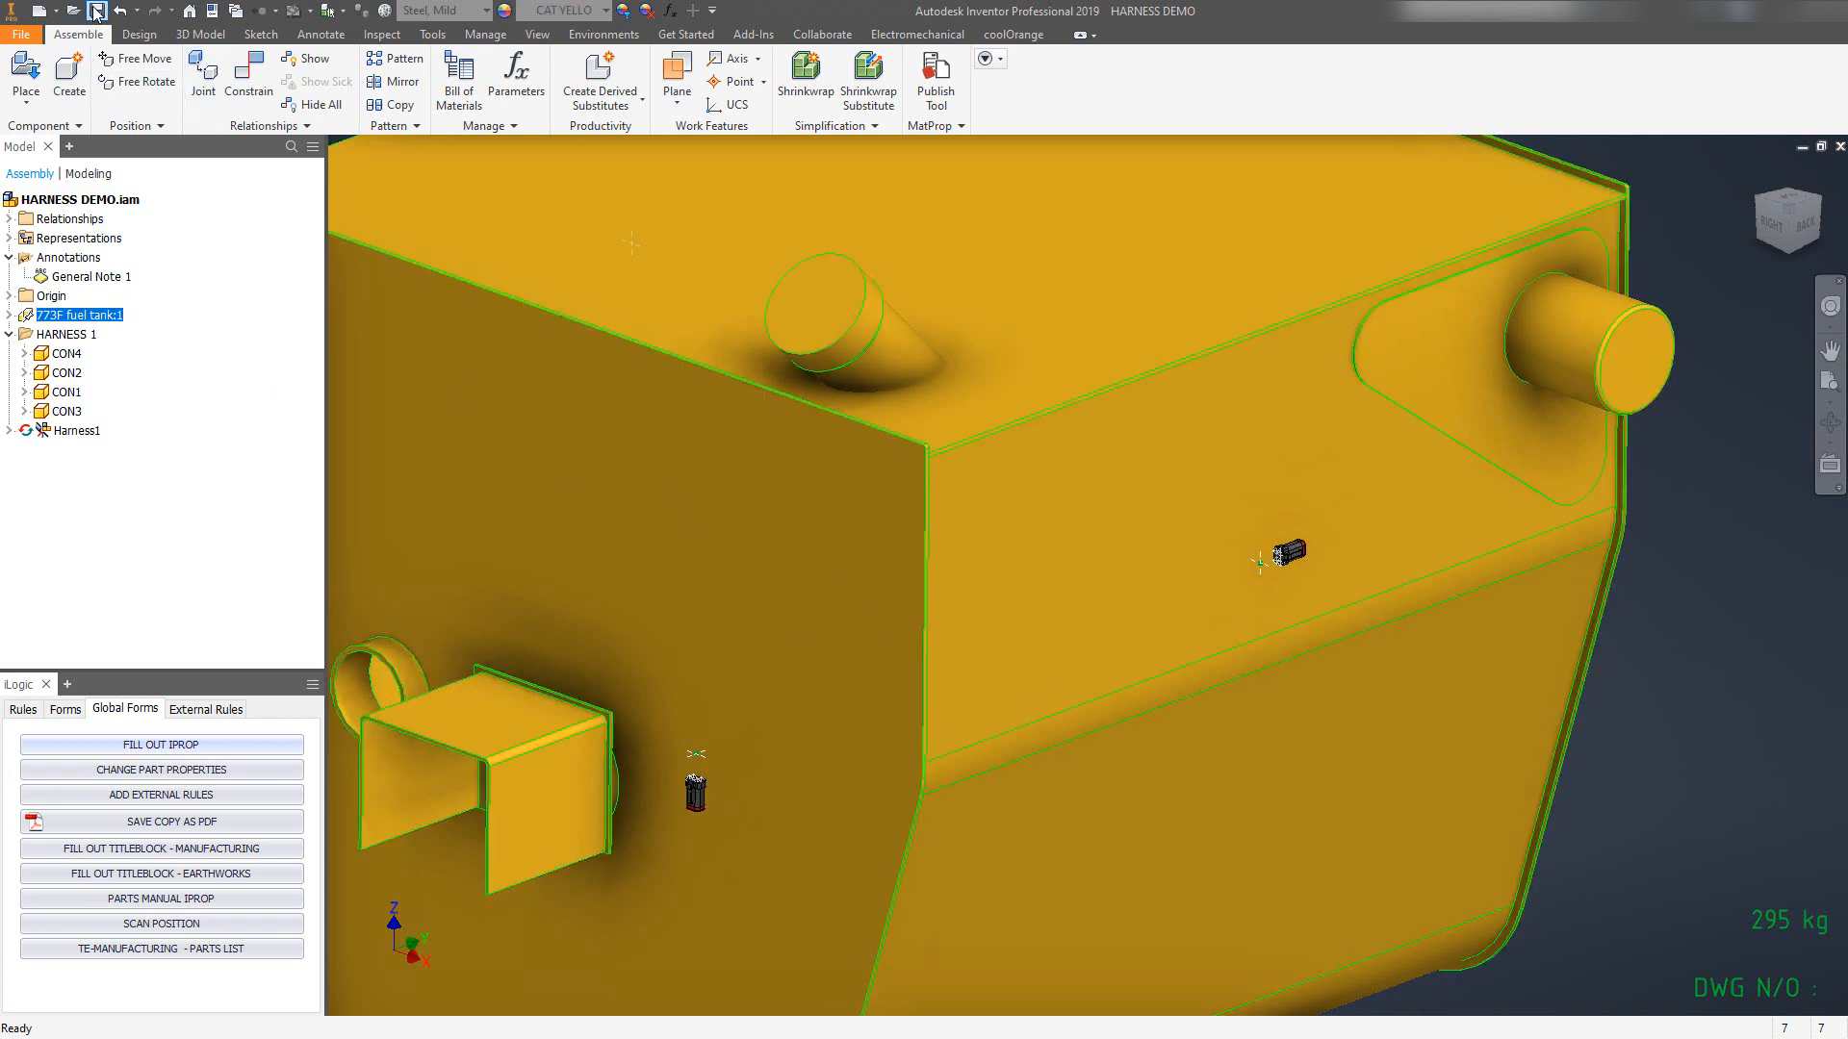
left_click(993, 449)
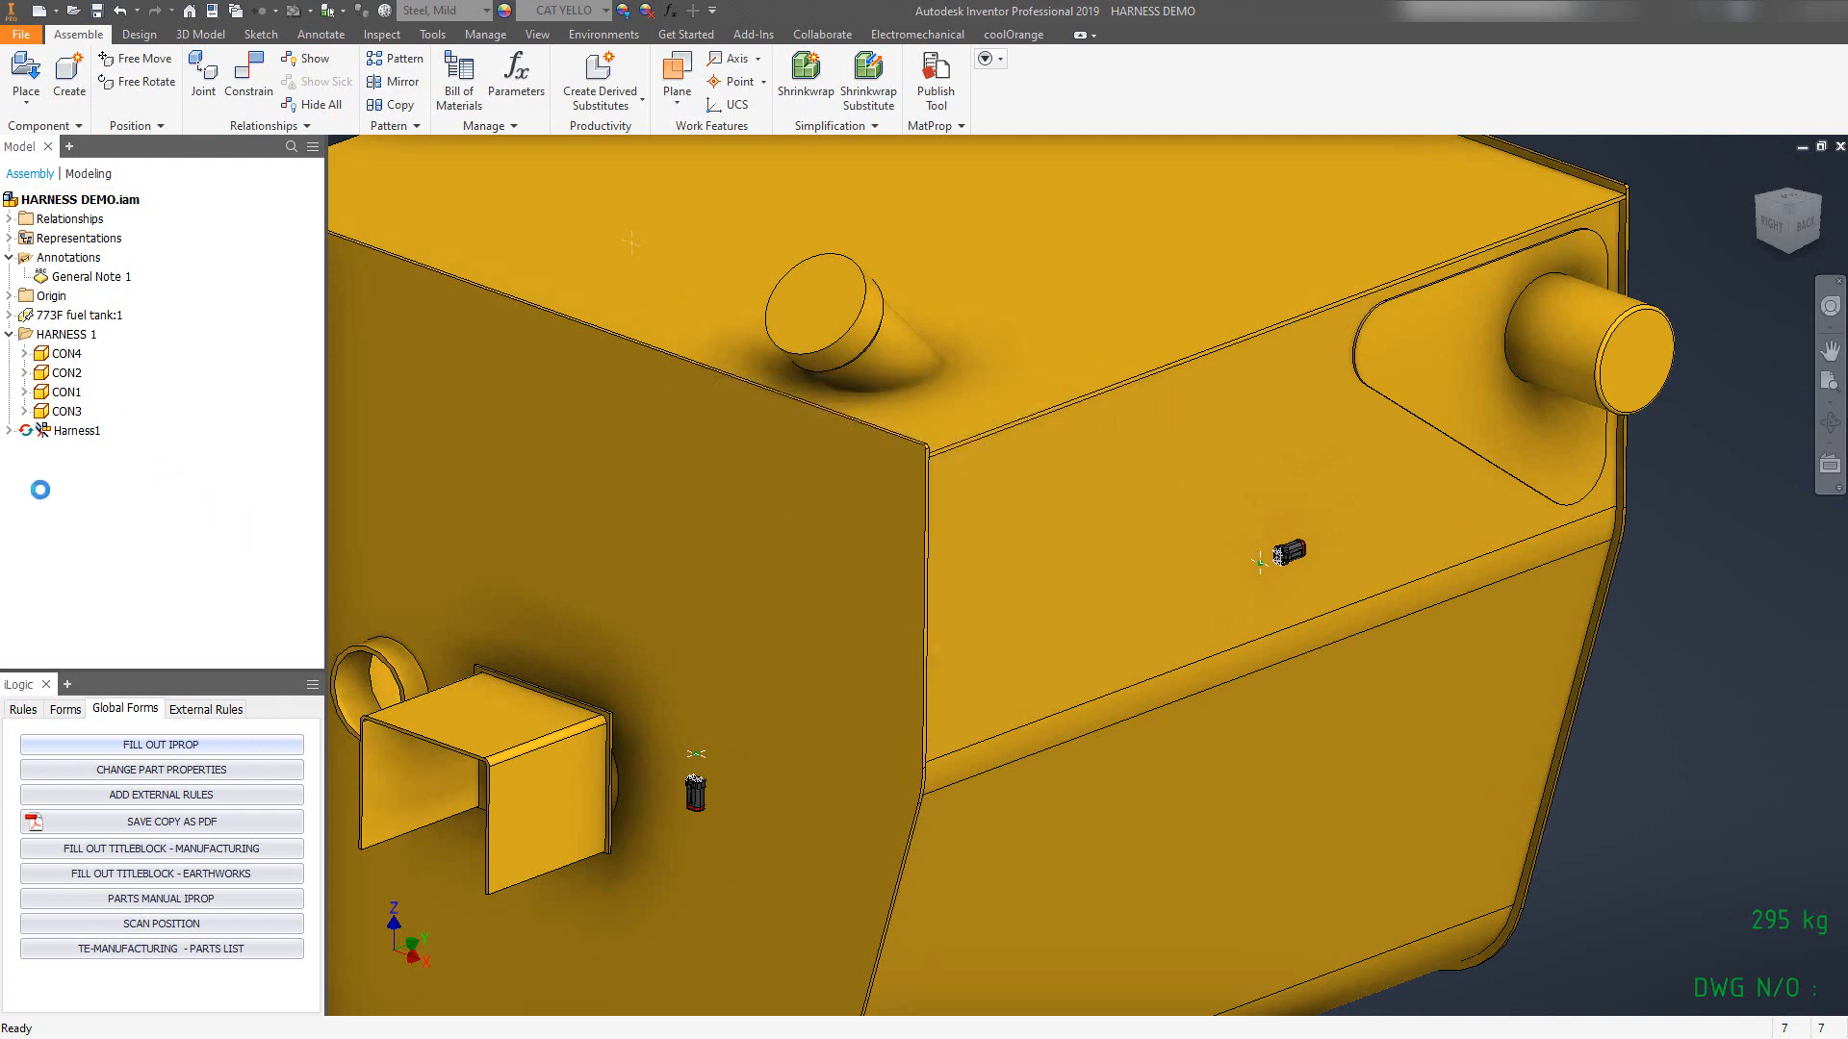
Open Harness1 for editing in the Cable and Harness environment and select connector CON4.
left_click(42, 433)
double_click(43, 435)
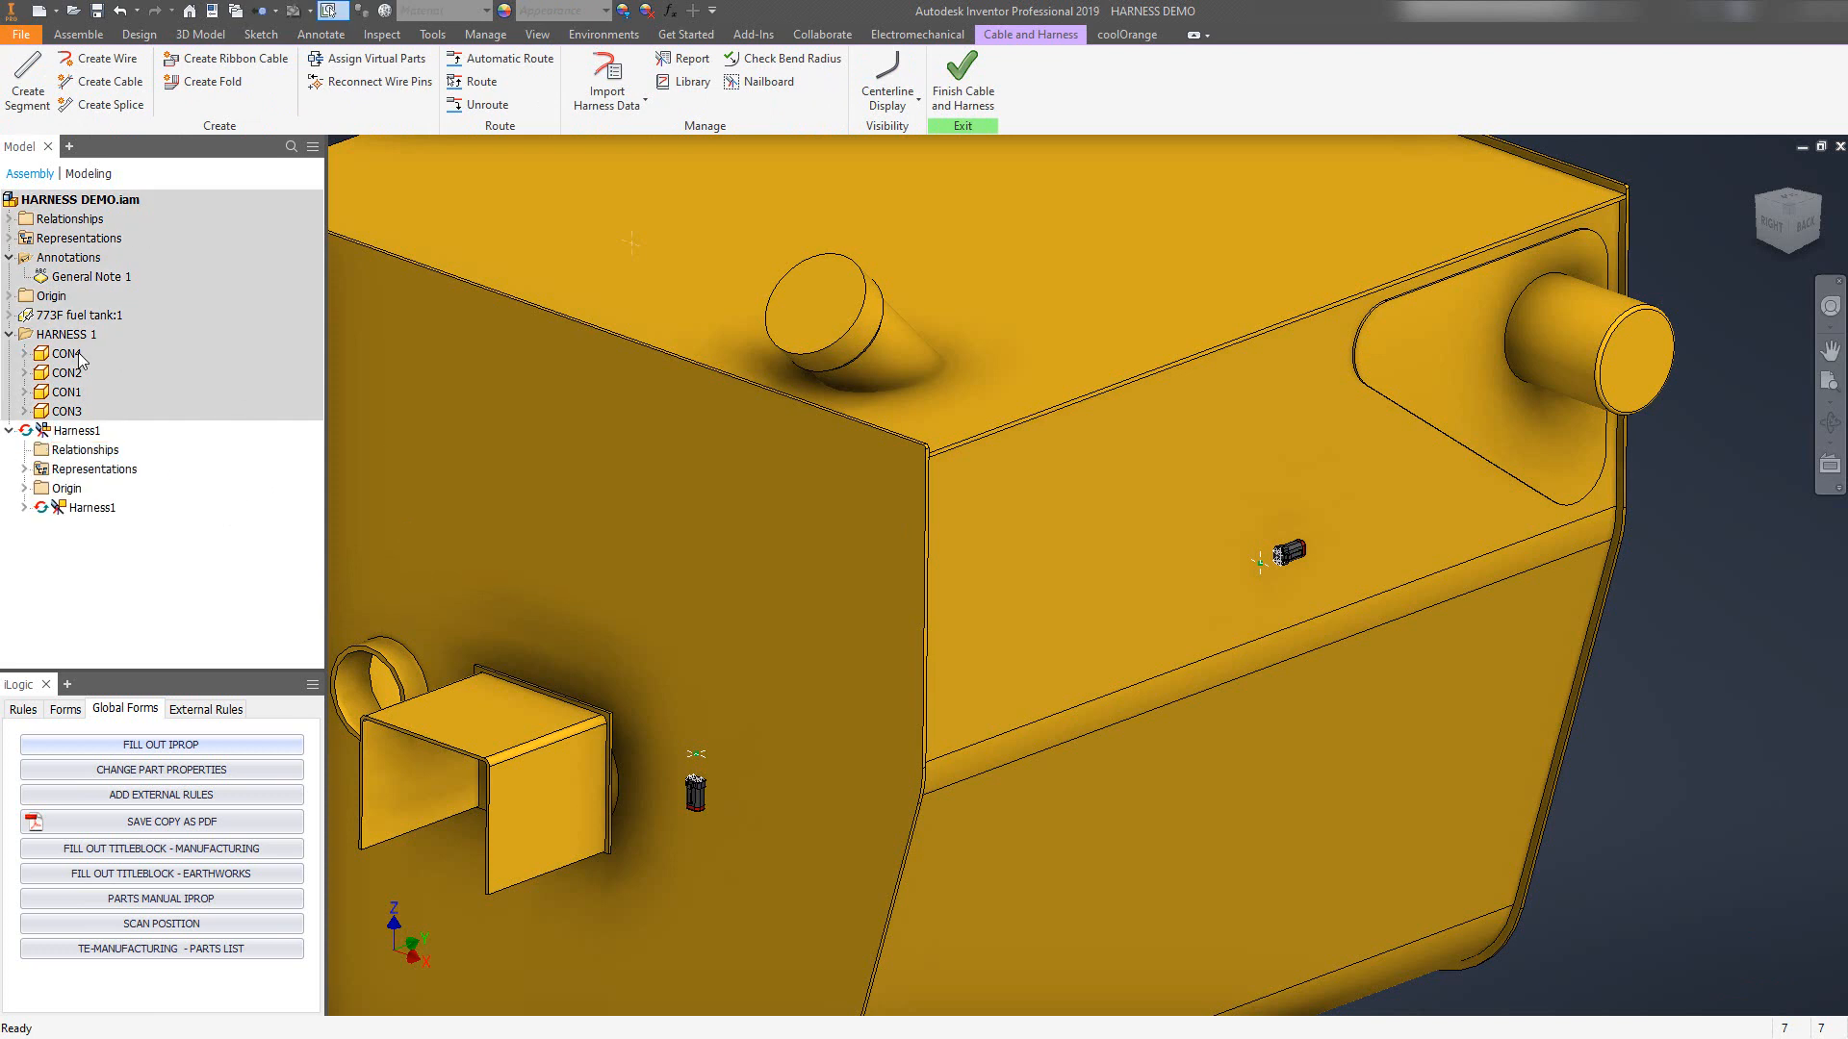
middle_click_drag(1113, 636, 1348, 734)
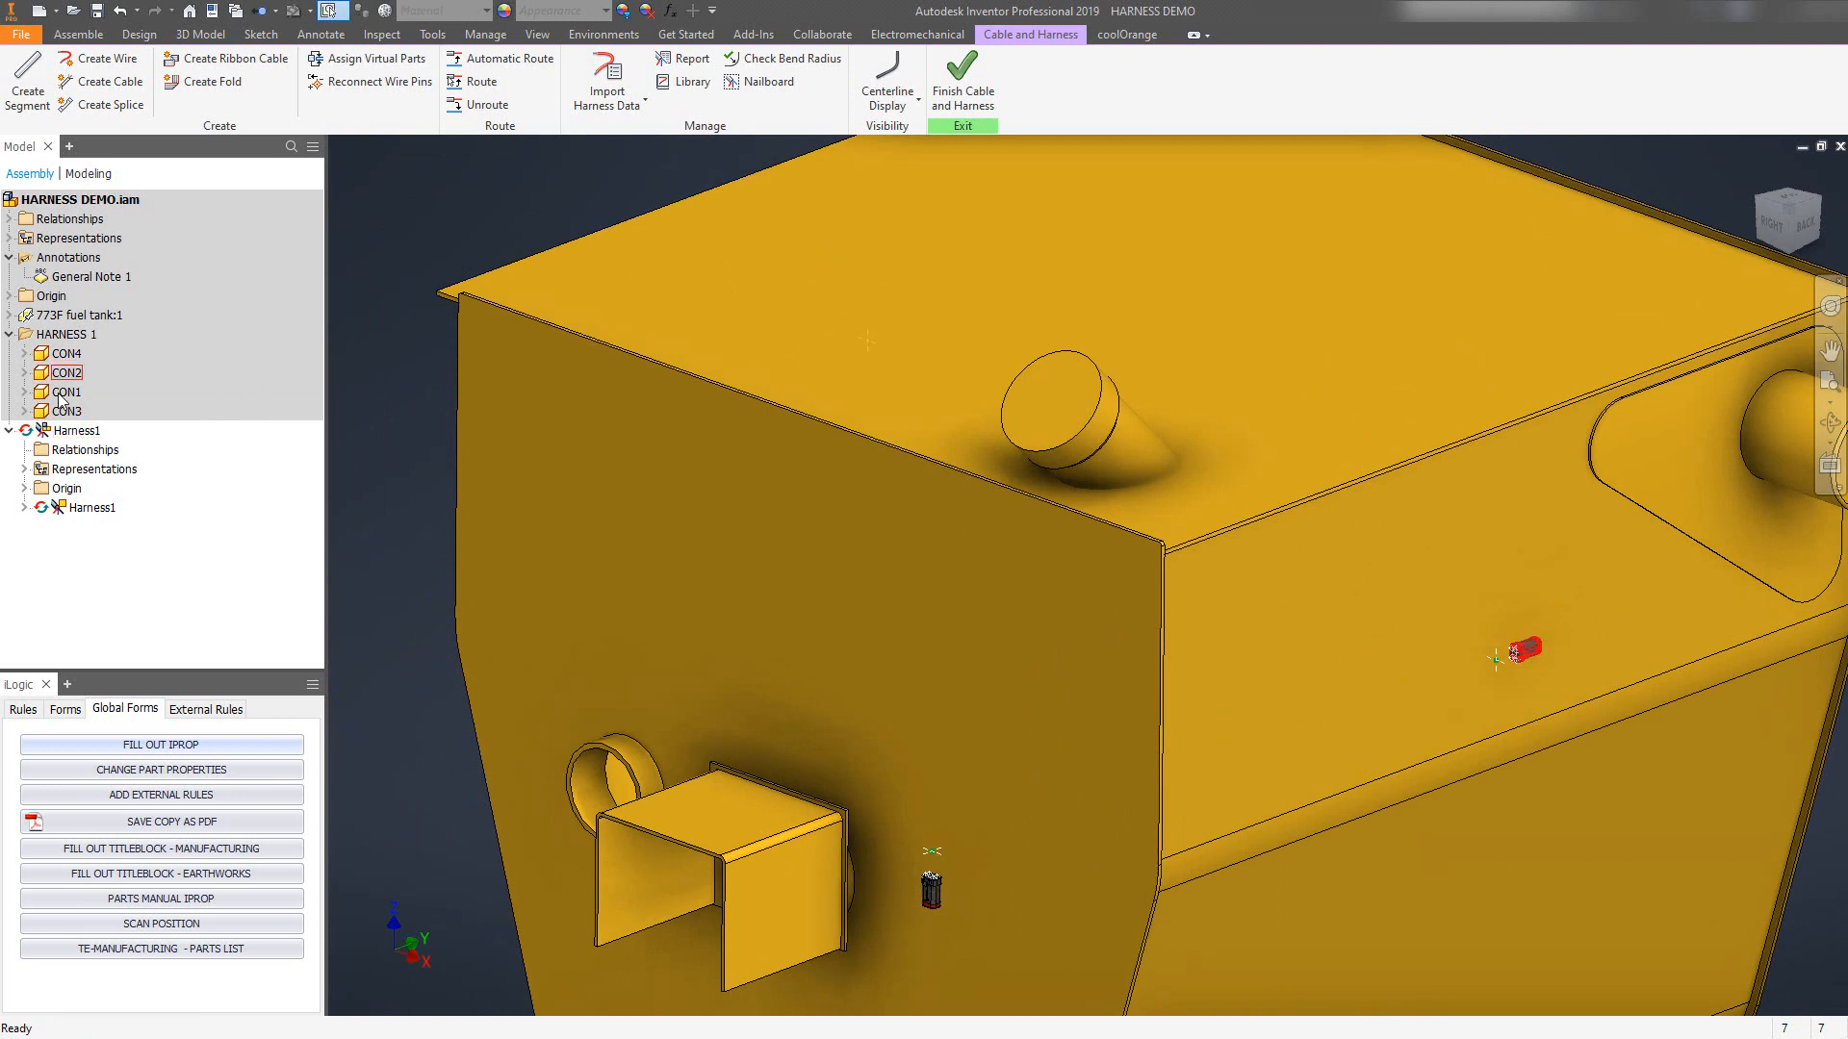
left_click(67, 353)
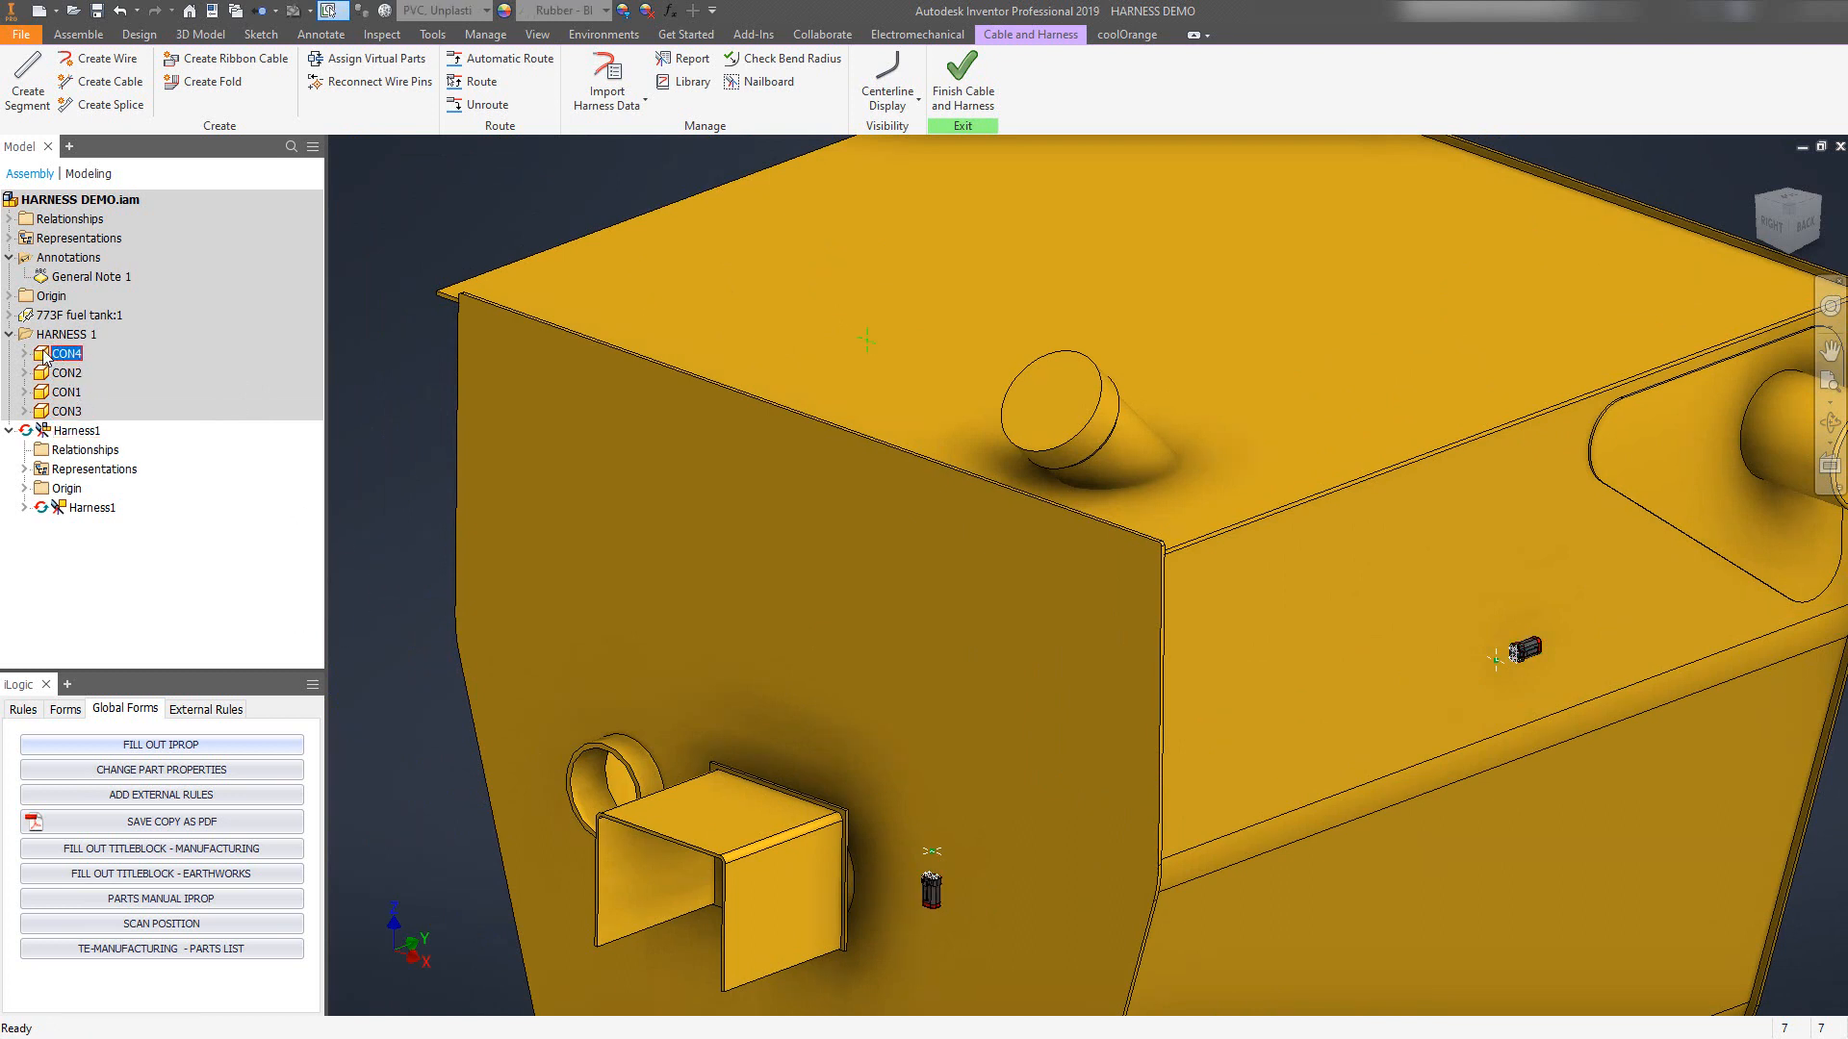
right_click(48, 354)
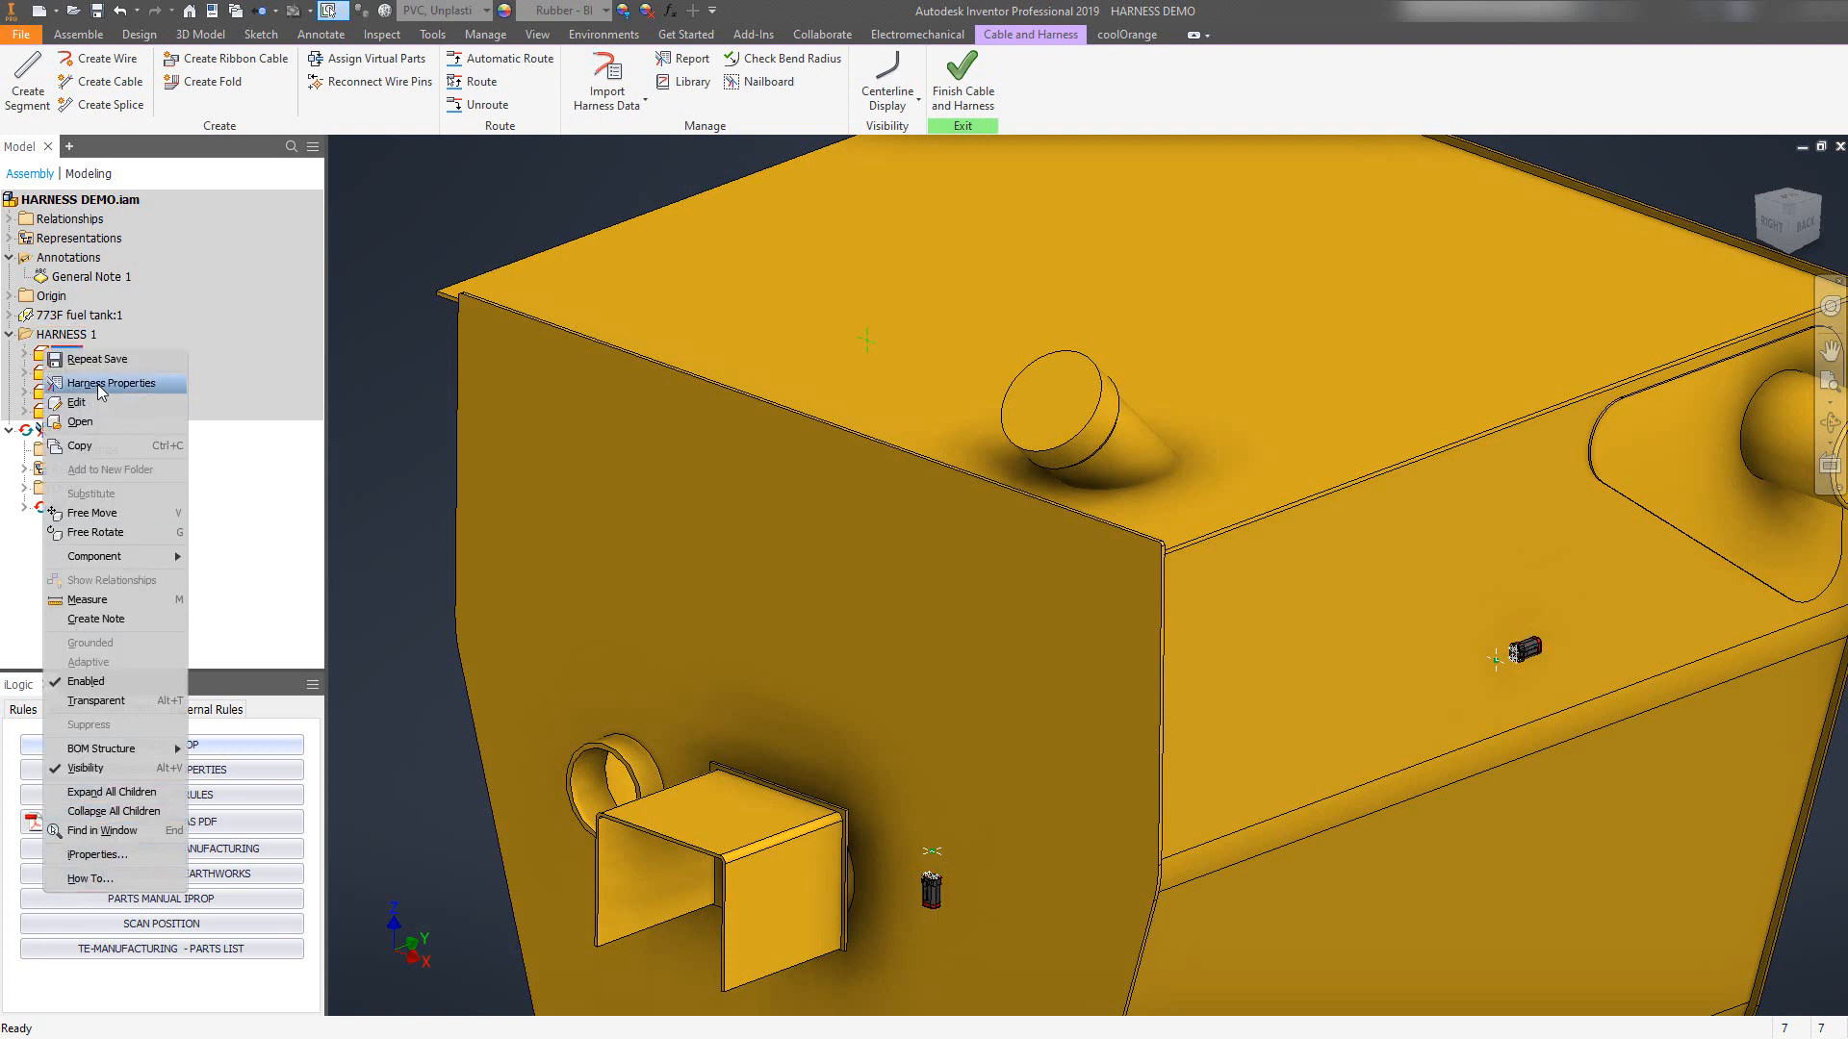
left_click(248, 500)
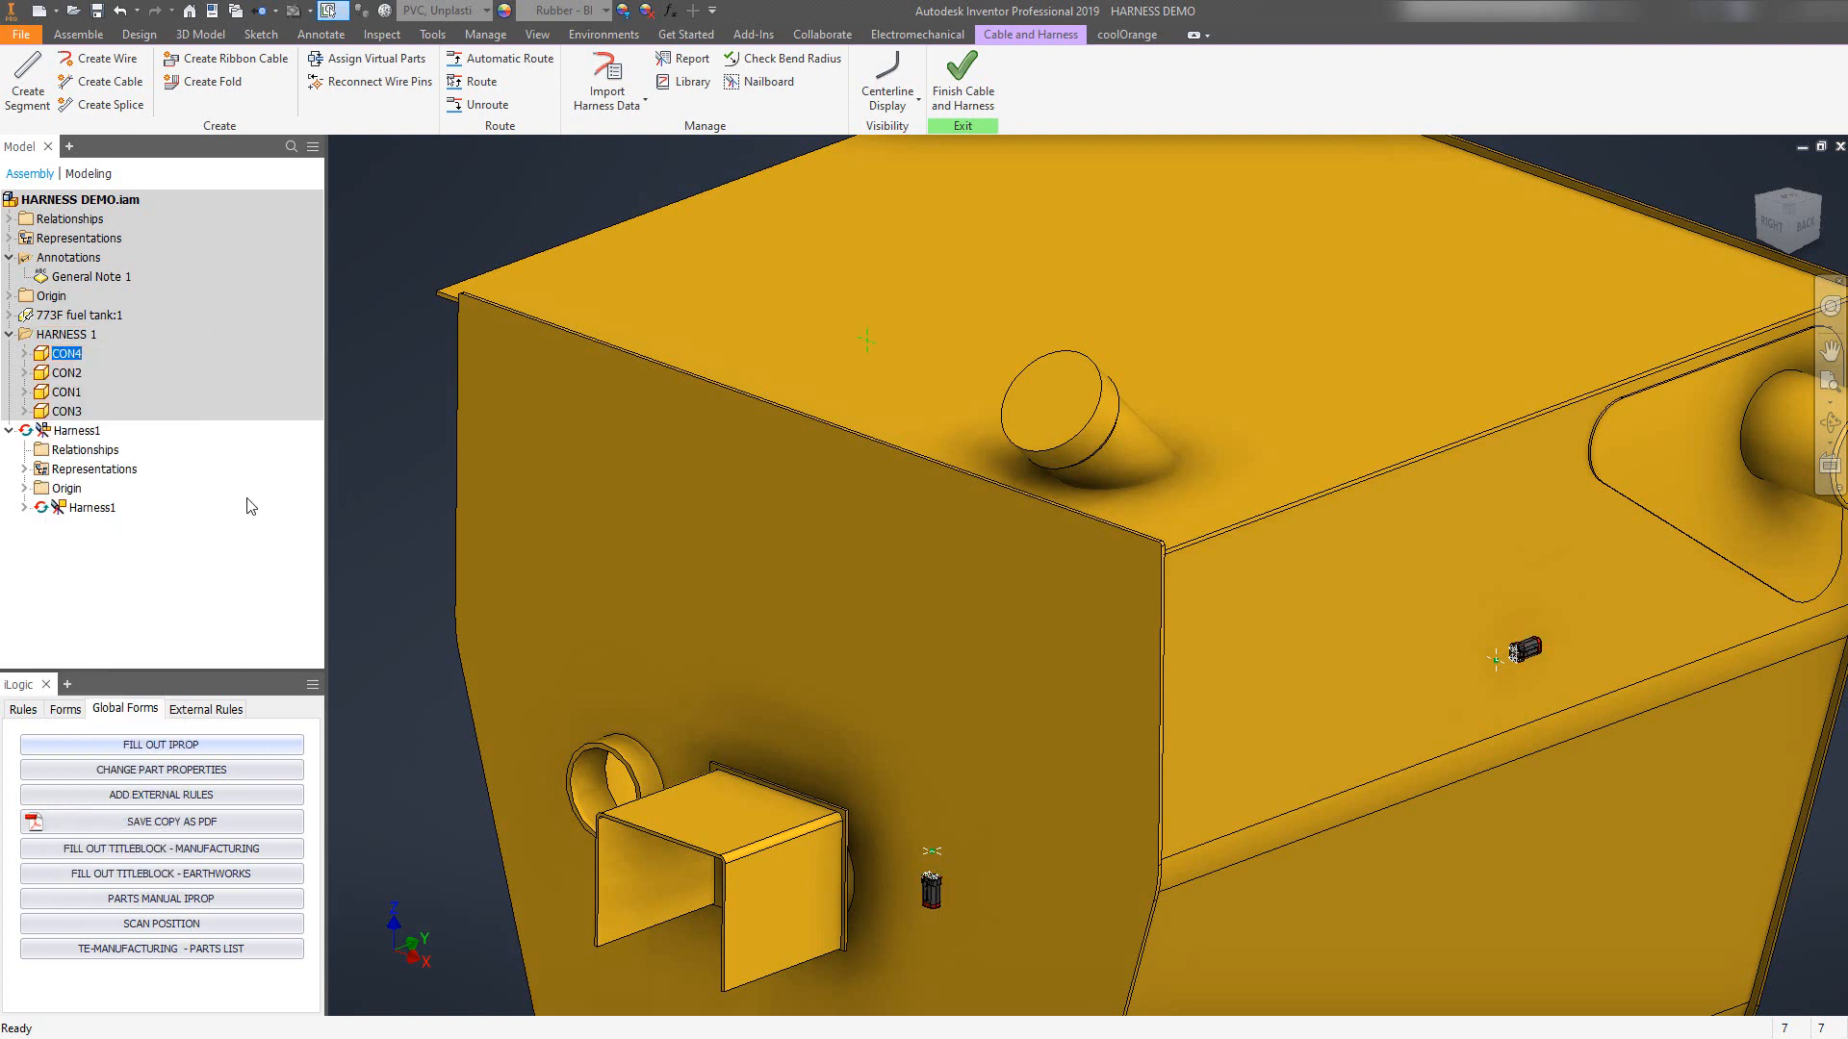
Enter CON4 as the RefDes in the harness properties of connector CON4.
right_click(43, 362)
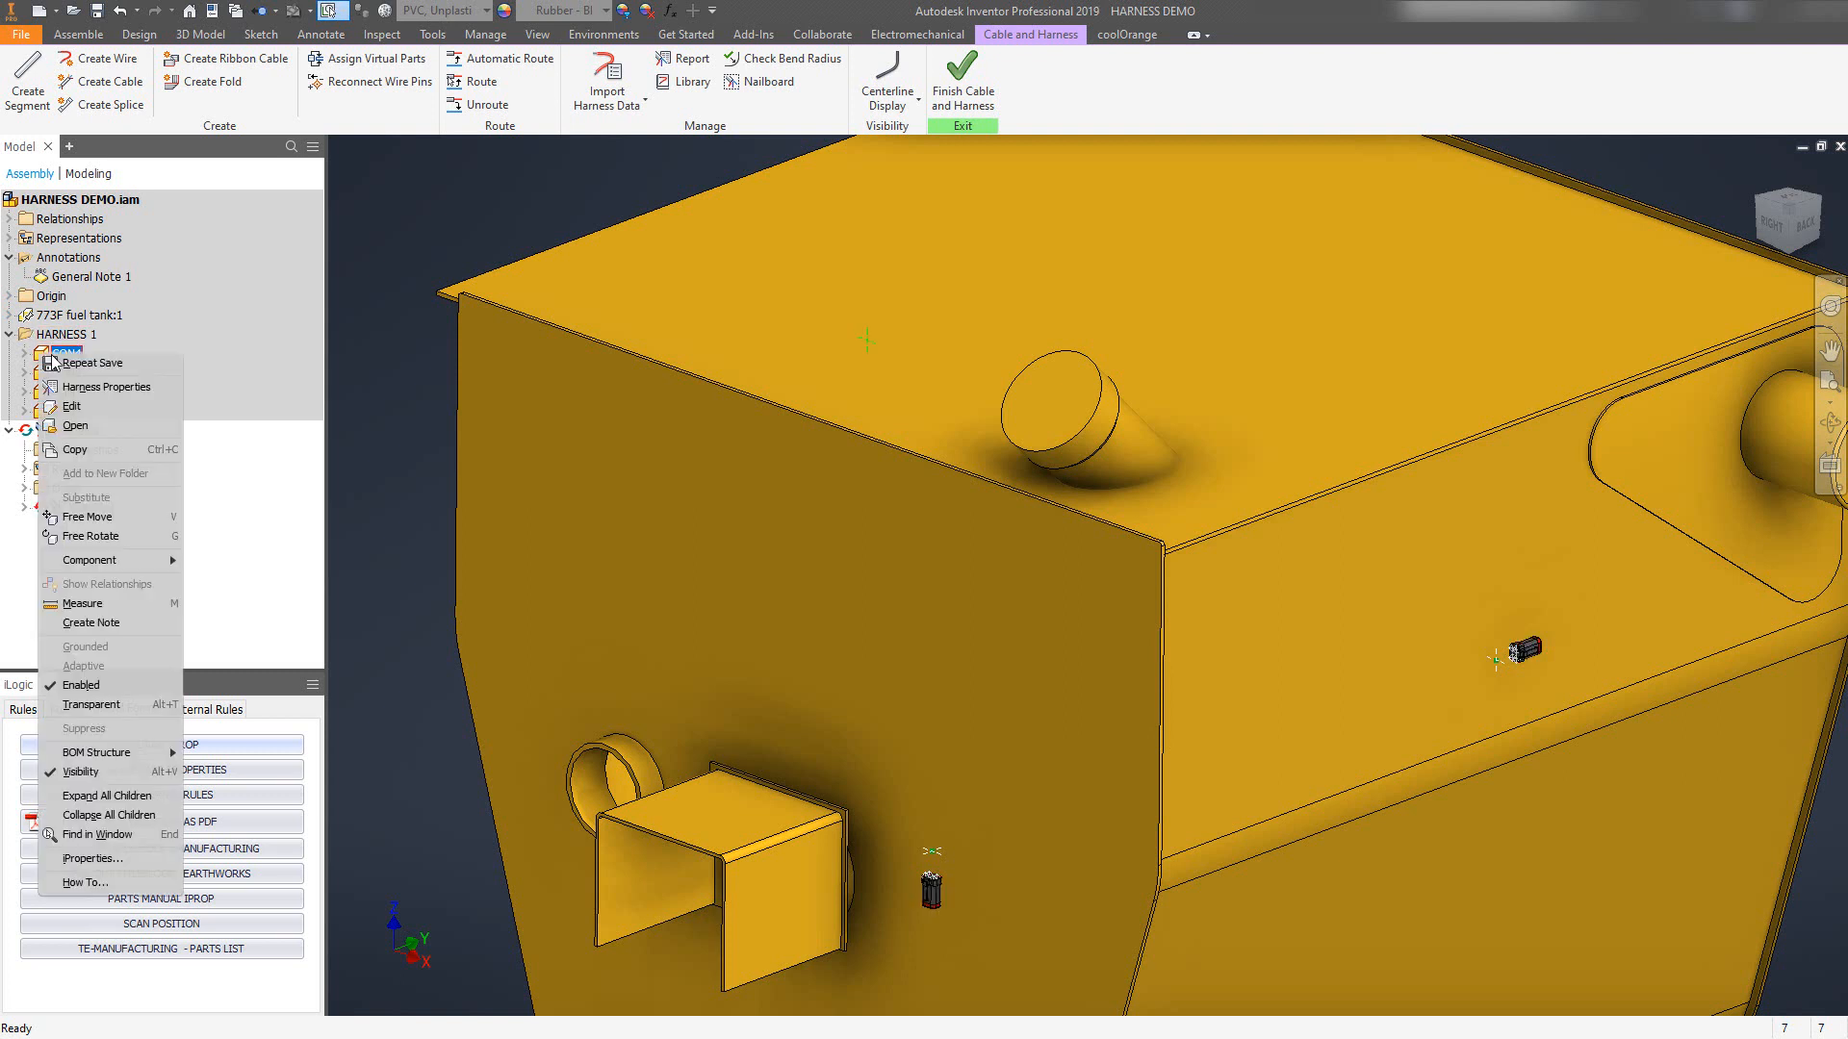
left_click(91, 390)
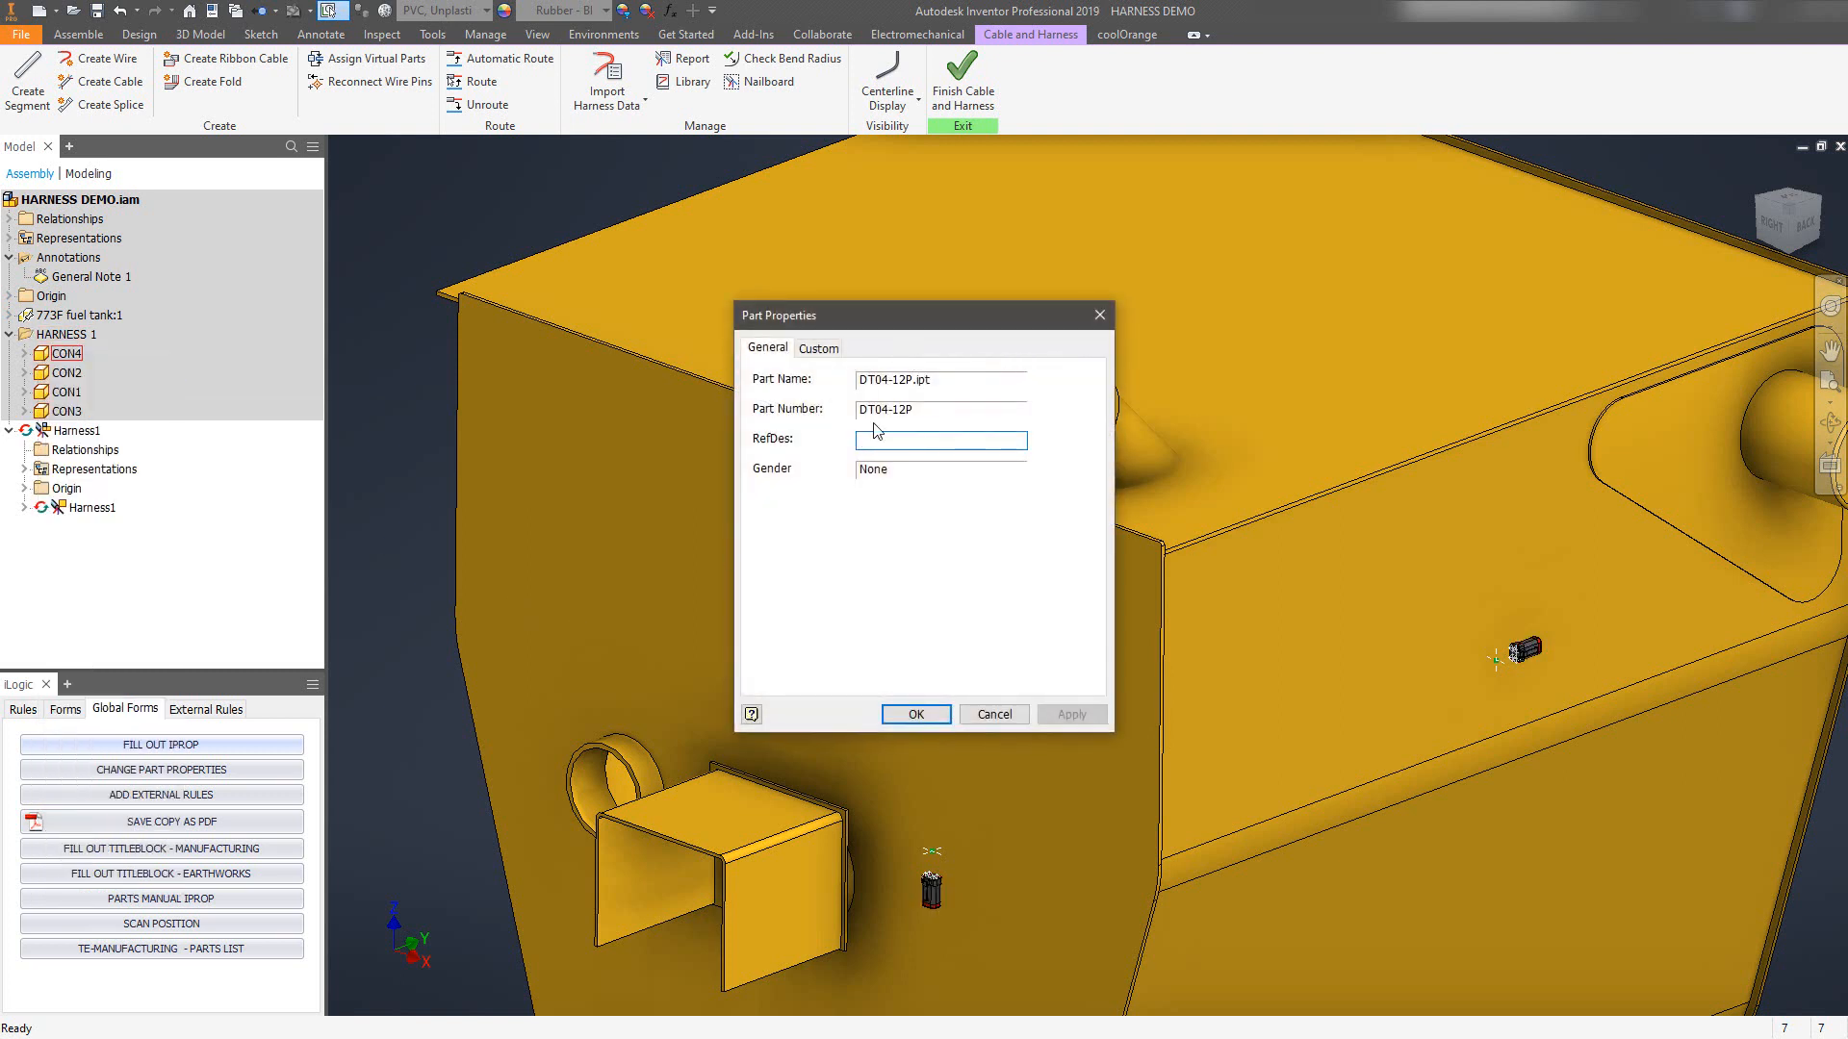
left_click_drag(866, 324, 691, 310)
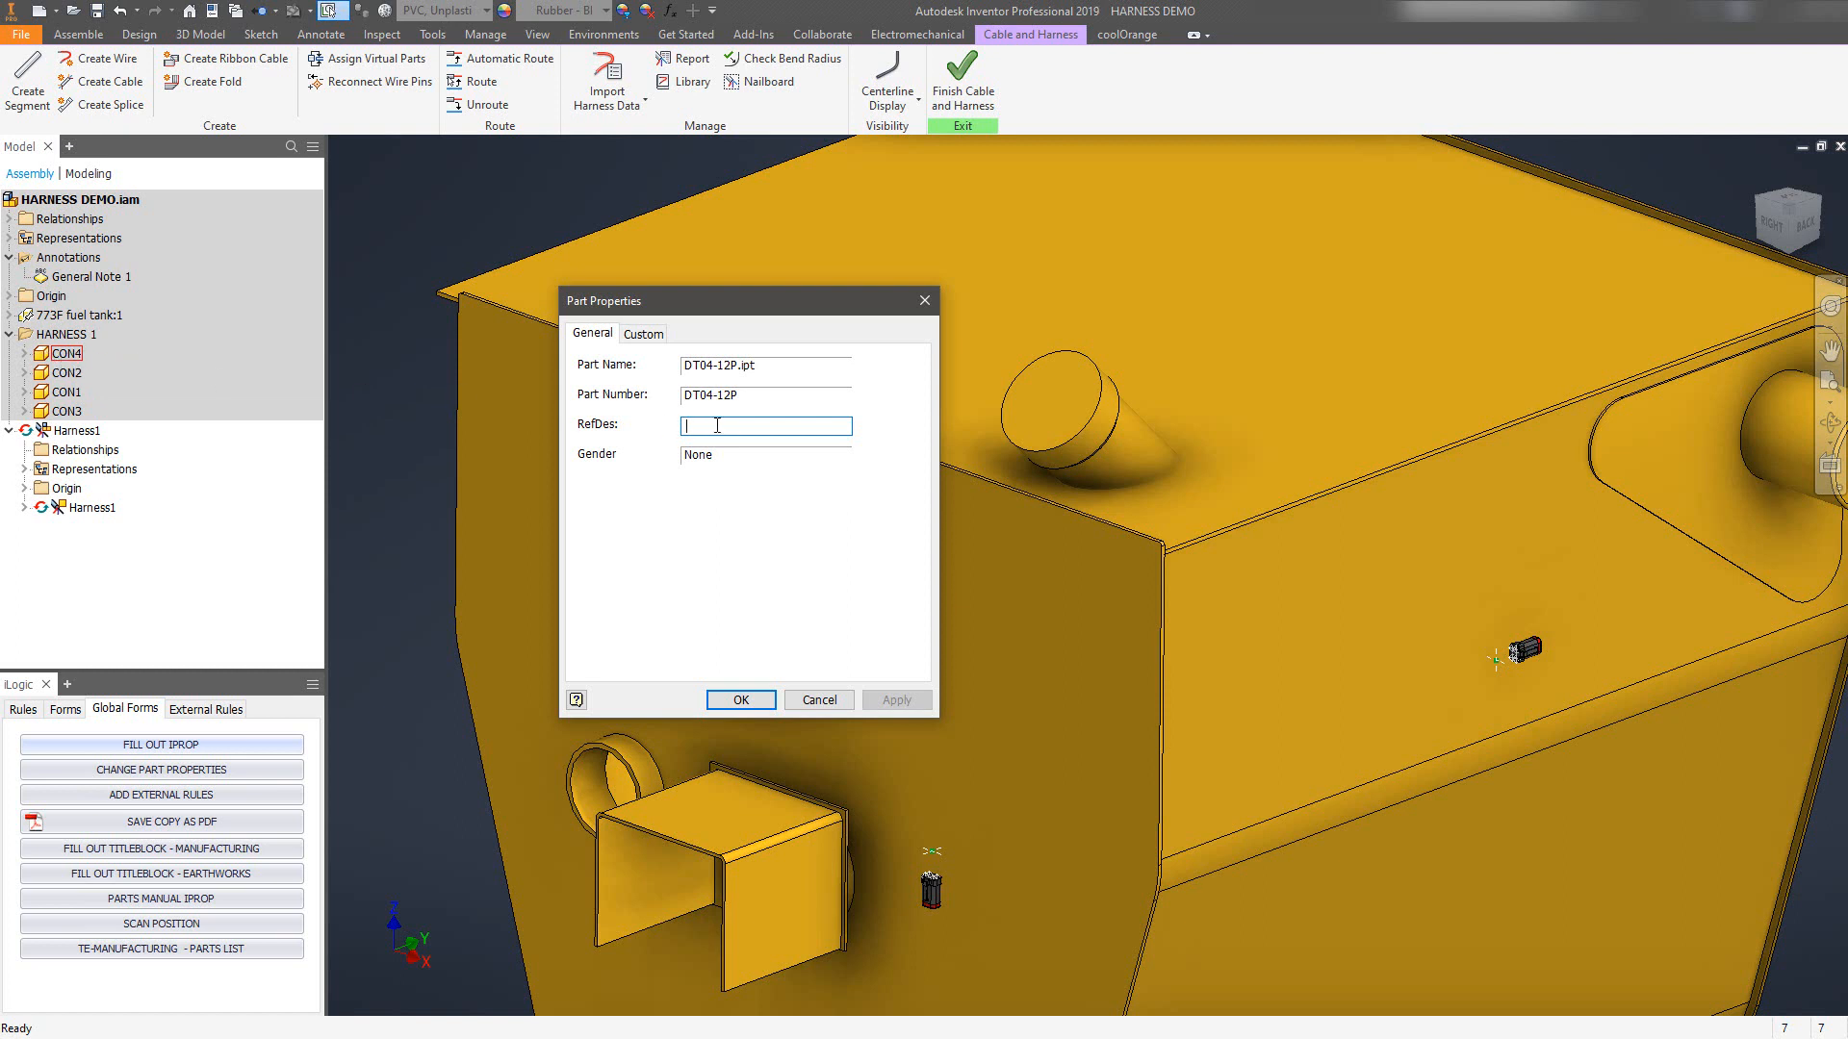
type("CON4")
Add a custom text property DERSCRIPION with the value TO TRUCK HARNESS to connector CON4 and accept its harness properties.
left_click(642, 334)
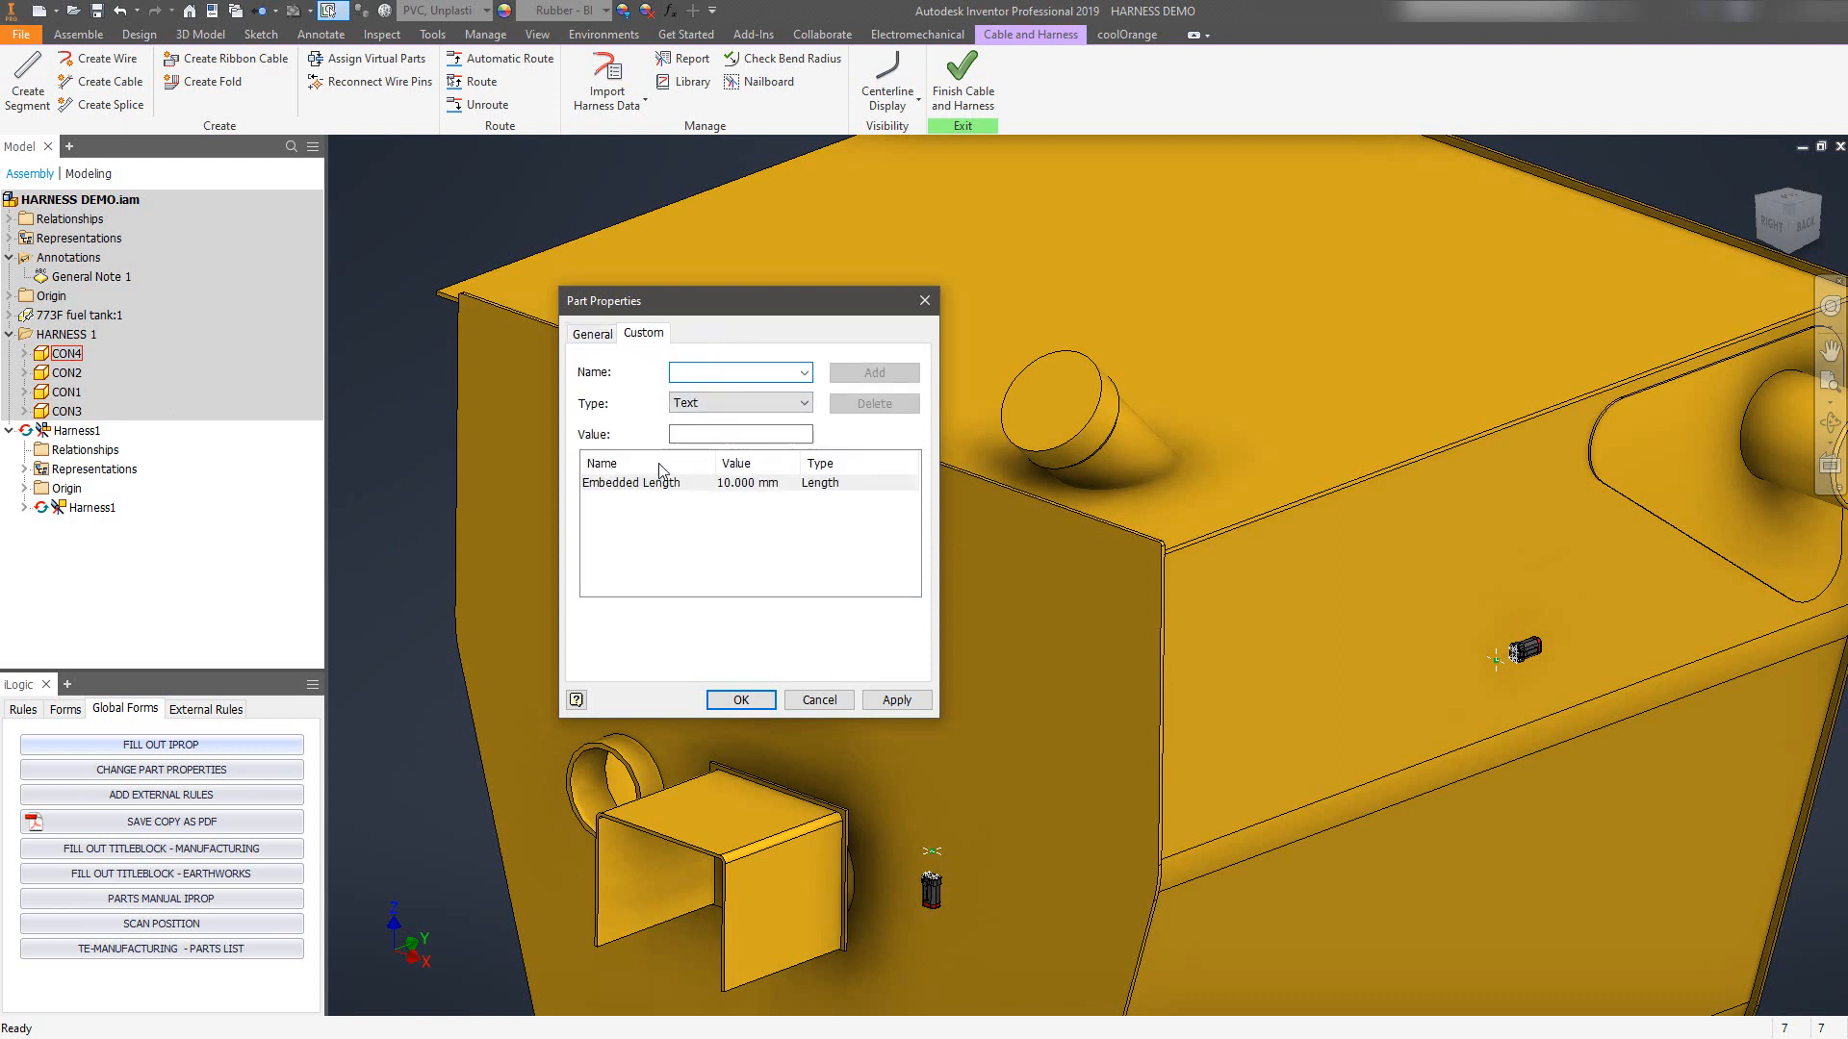
type("DERSCRIPION")
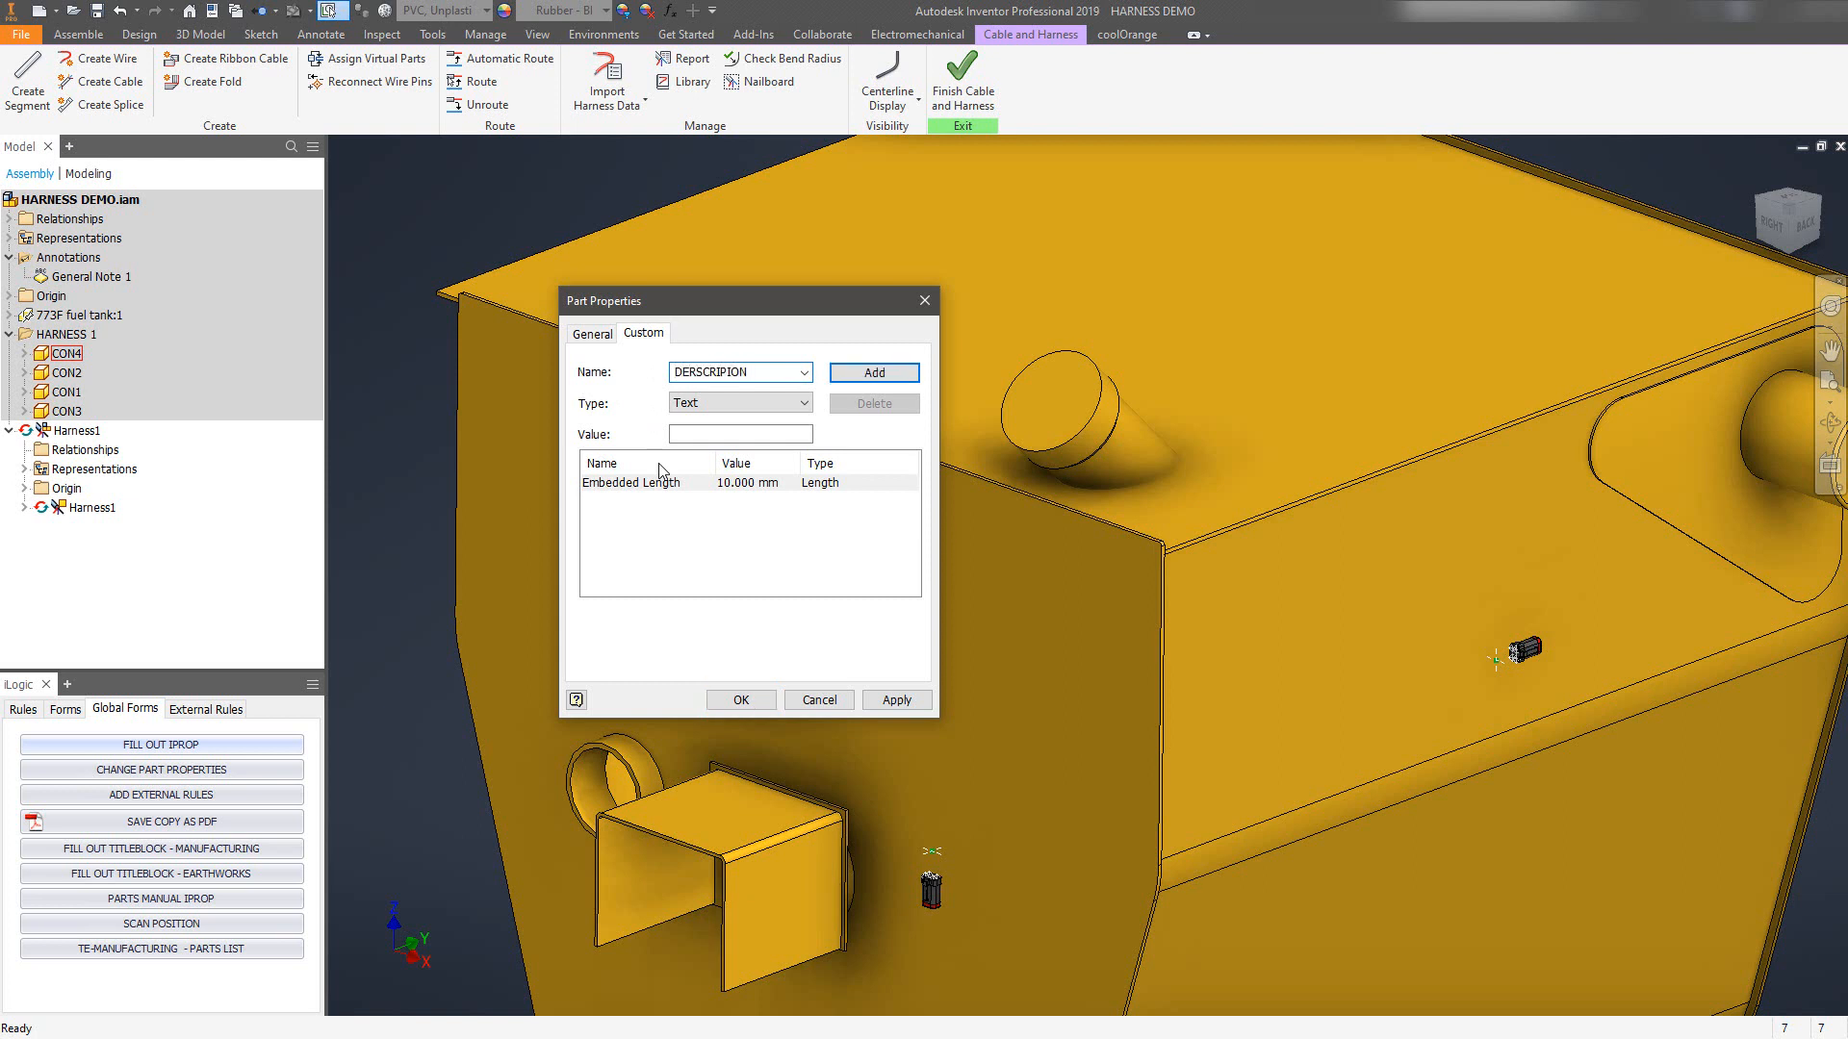
key("Tab")
key("Tab")
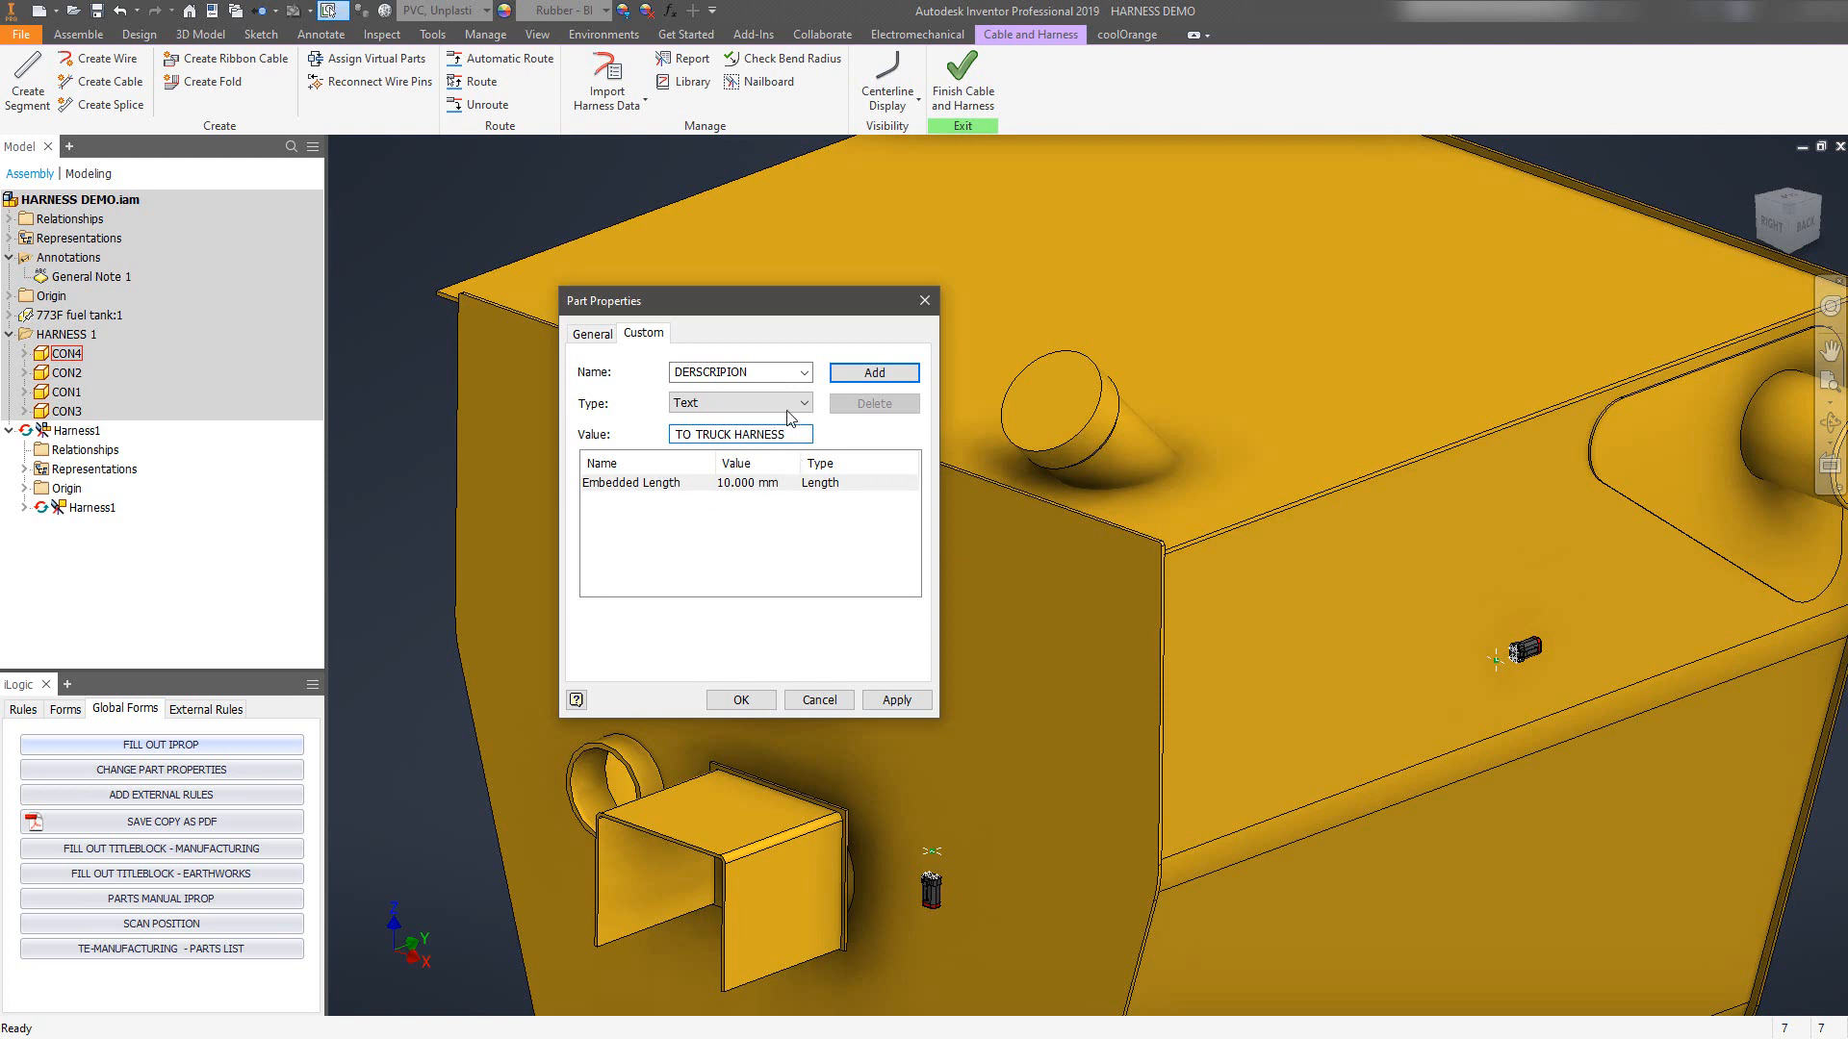
left_click(908, 374)
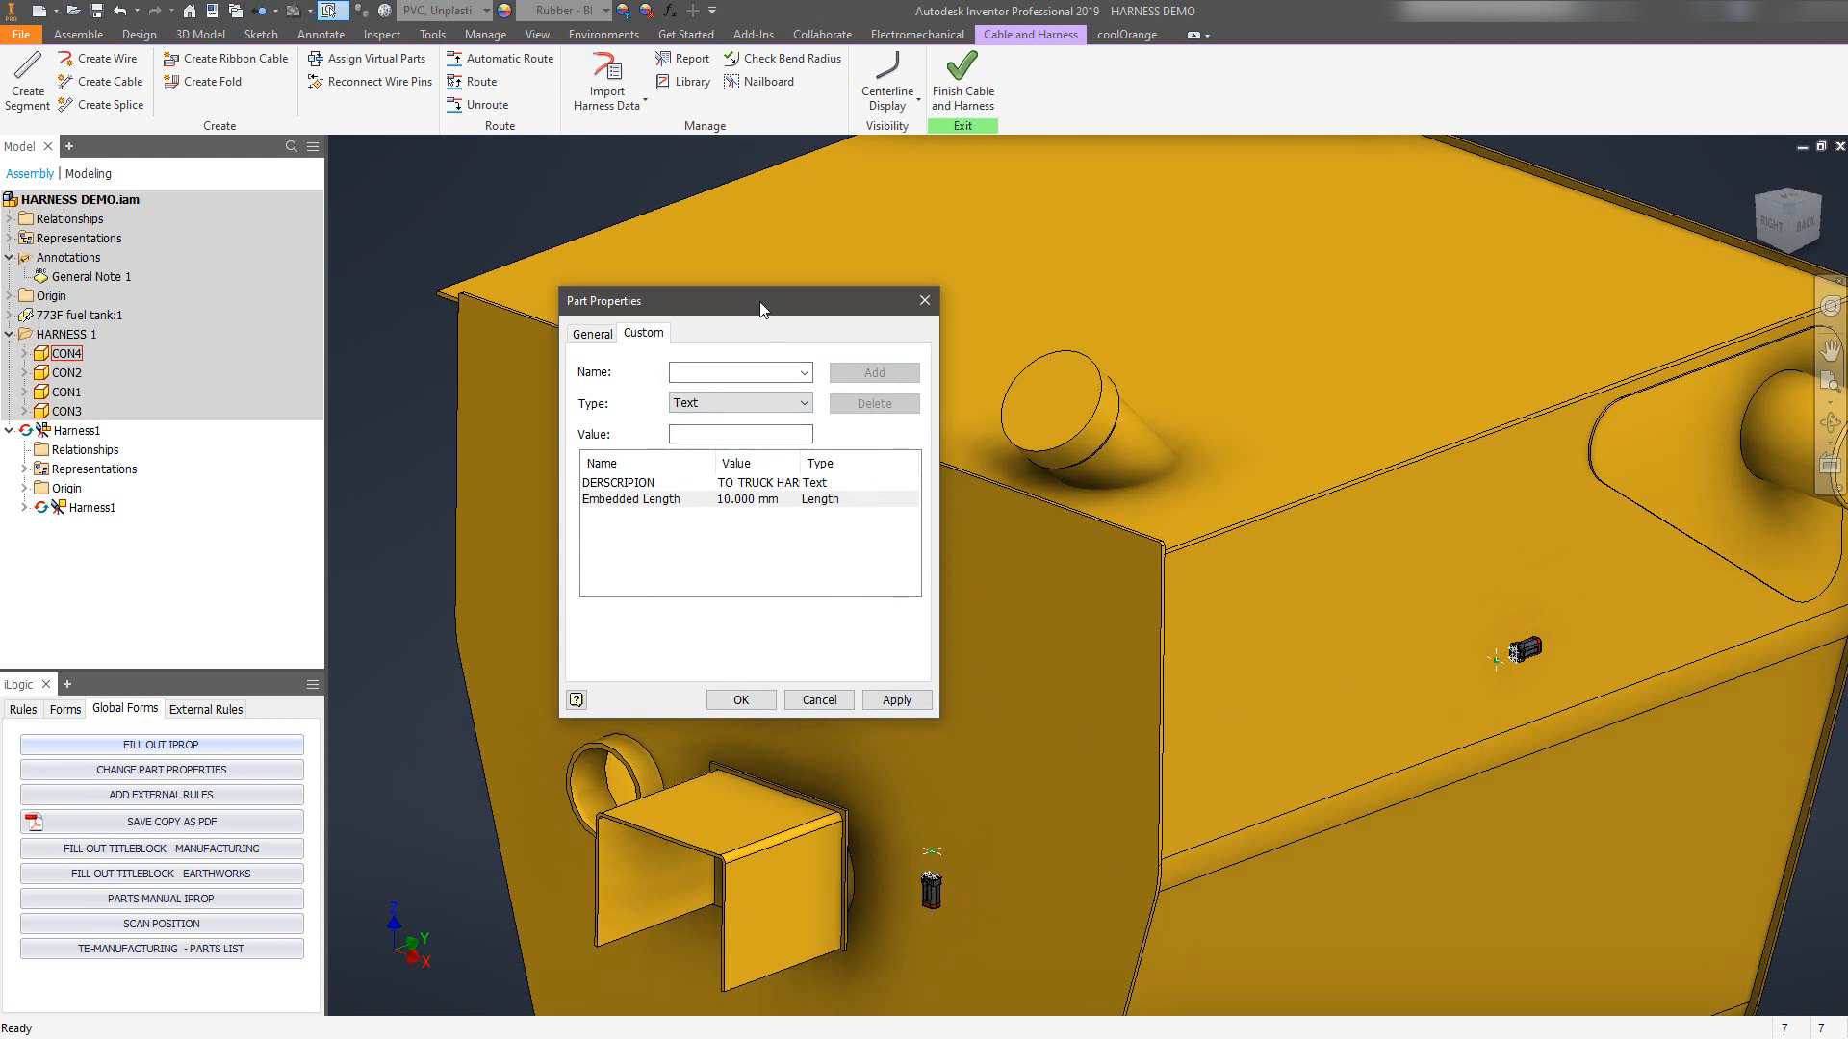
left_click_drag(760, 308, 647, 282)
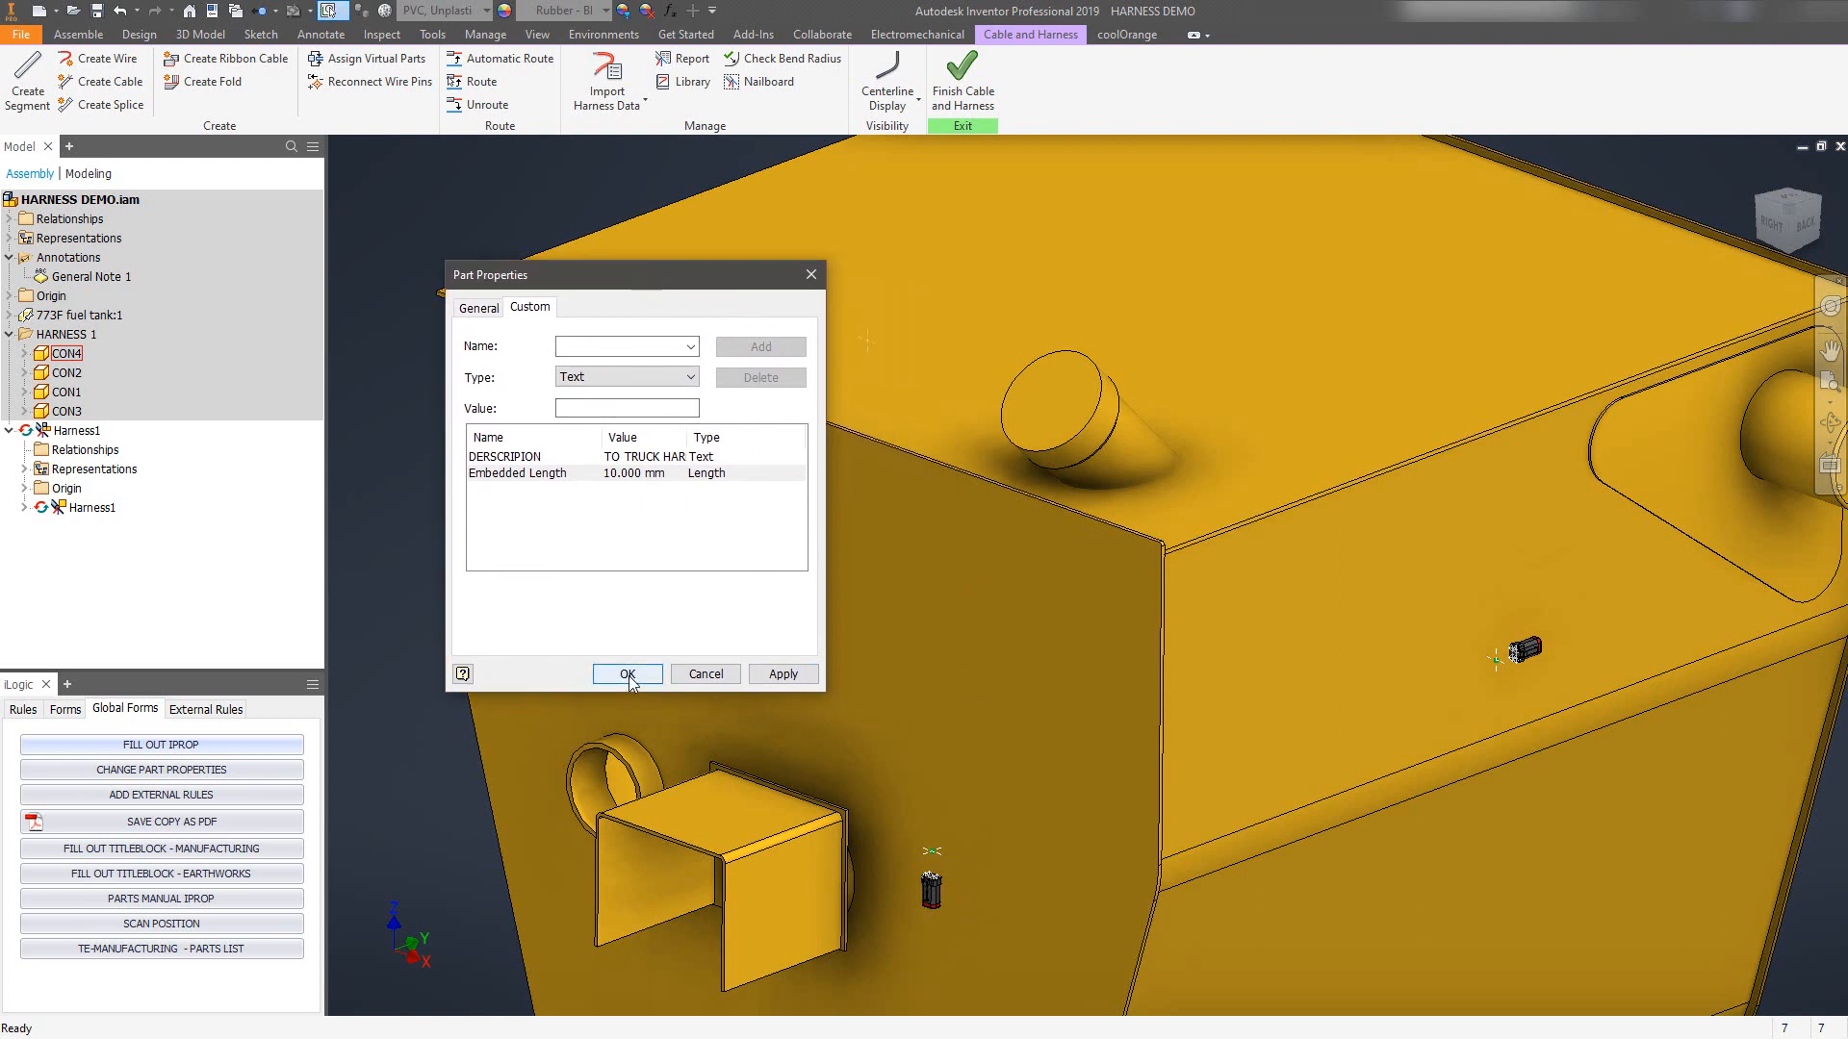
left_click(627, 675)
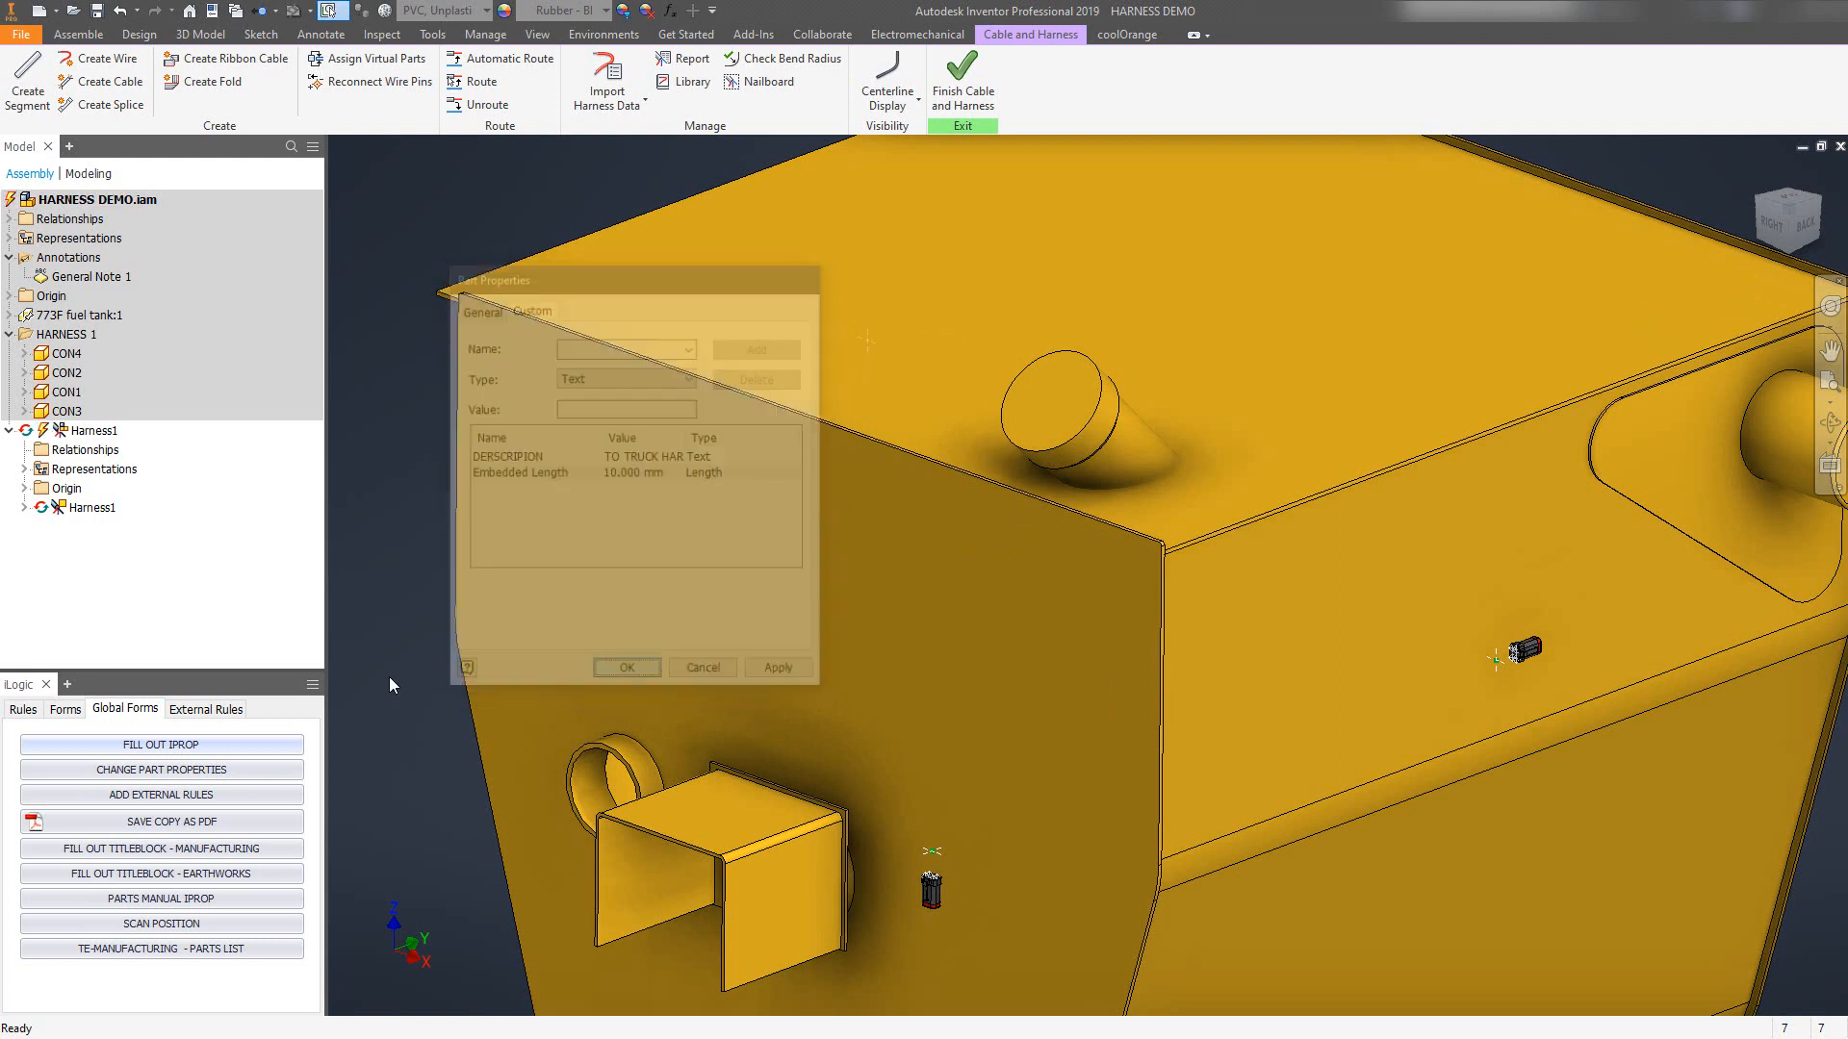
Set the RefDes of connector CON2 to CON2 in its harness properties and apply it.
left_click(58, 373)
right_click(58, 378)
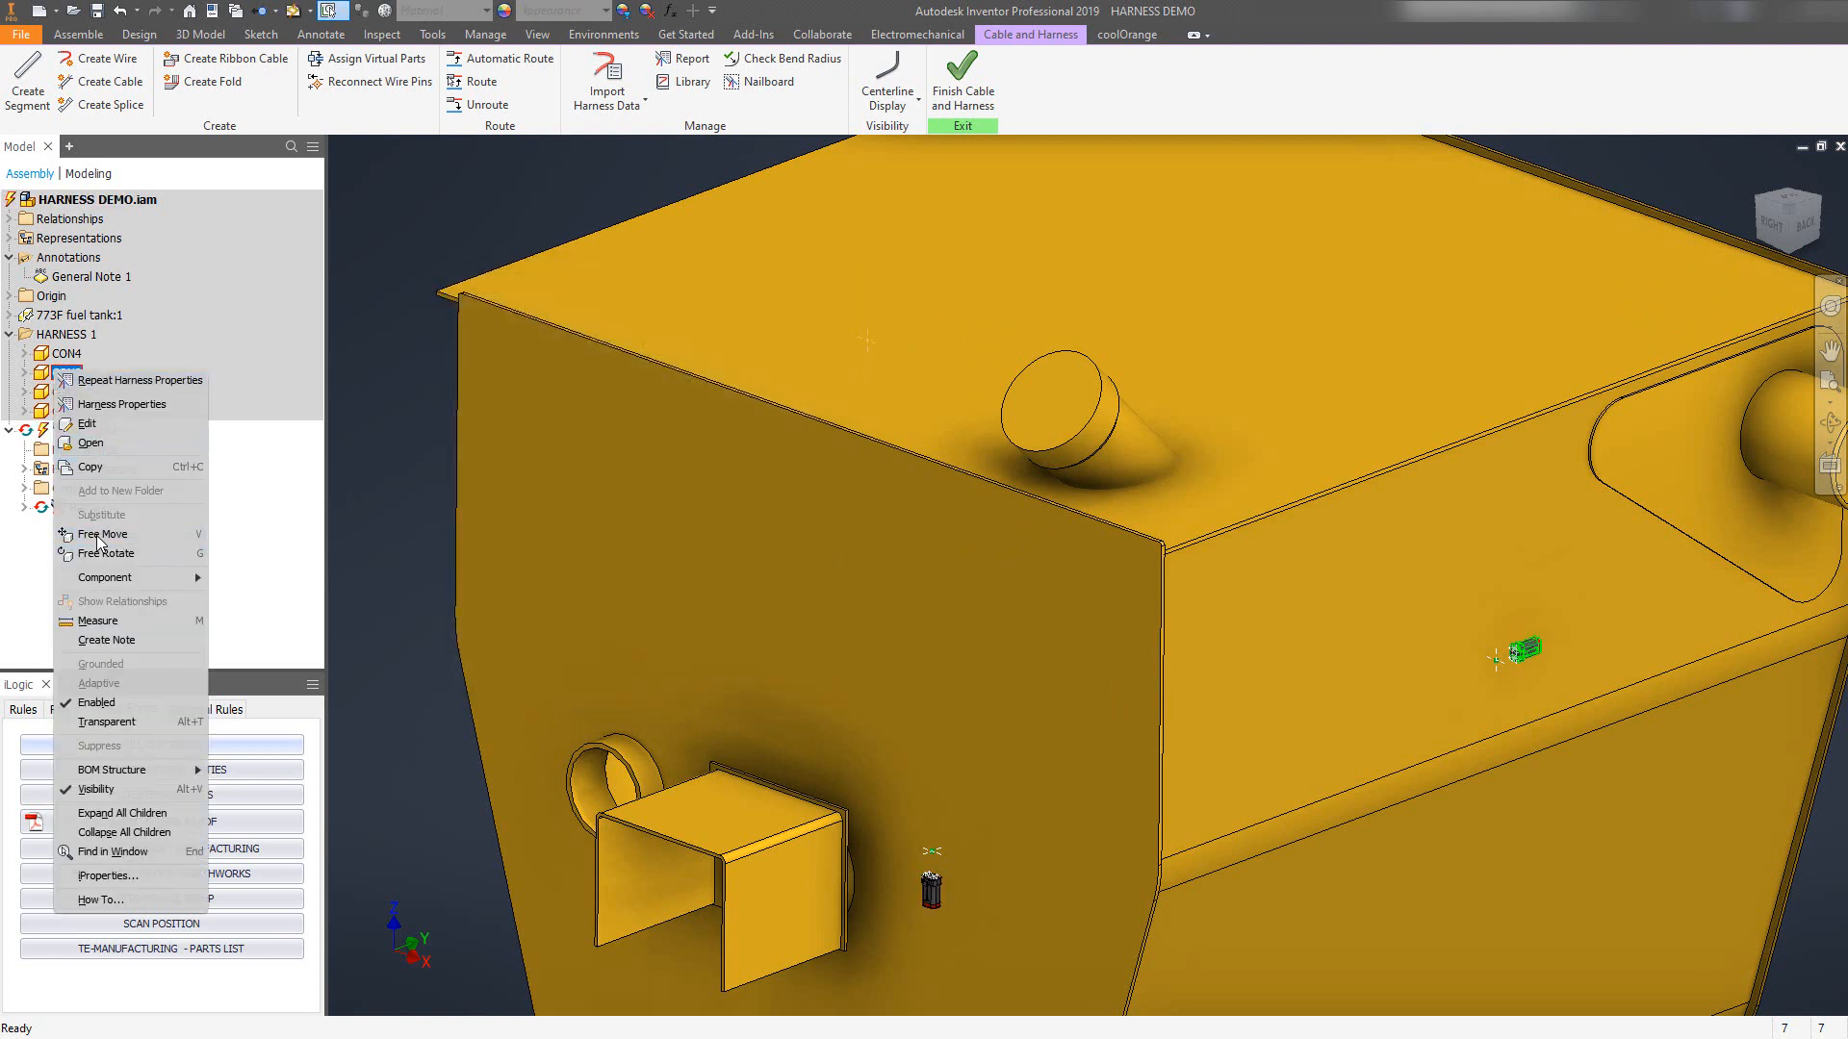
left_click(95, 405)
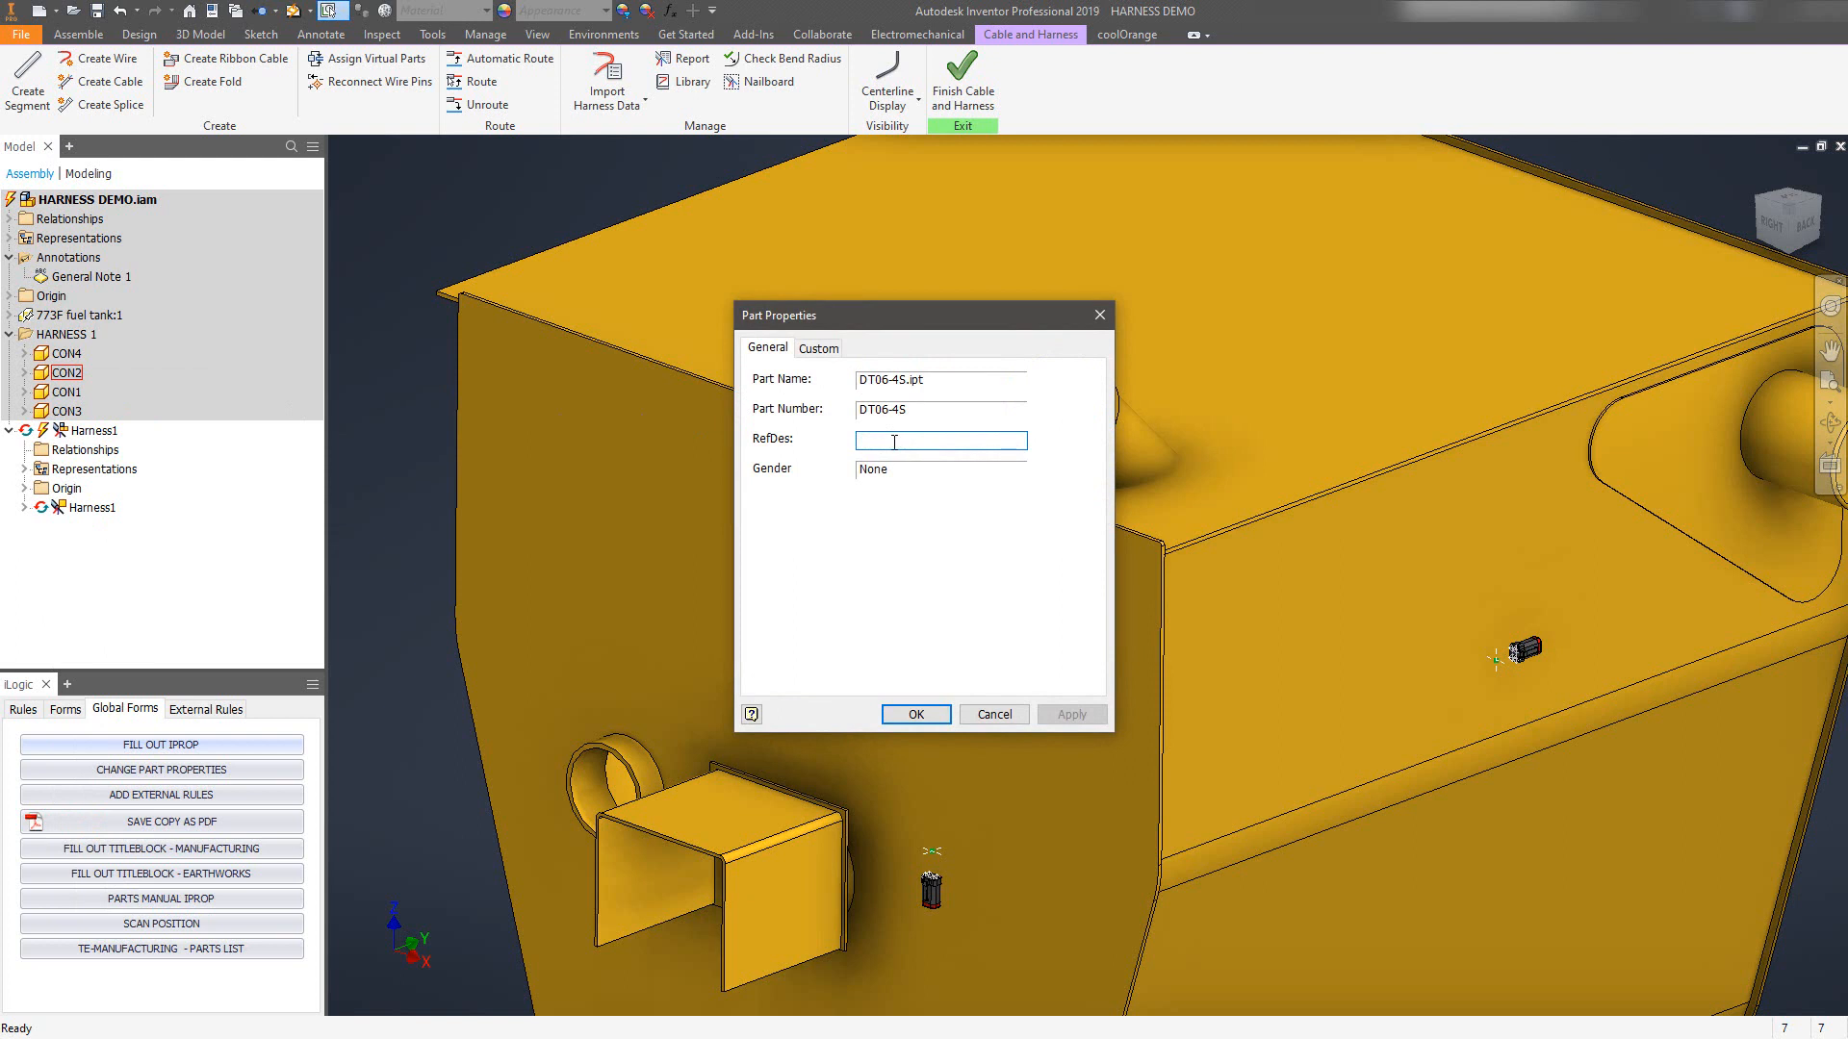
type("CON2")
left_click(1068, 717)
Enter a custom text property DESCRIPTION with the value SENSOR 1 for connector CON2 and accept its harness properties.
left_click(819, 348)
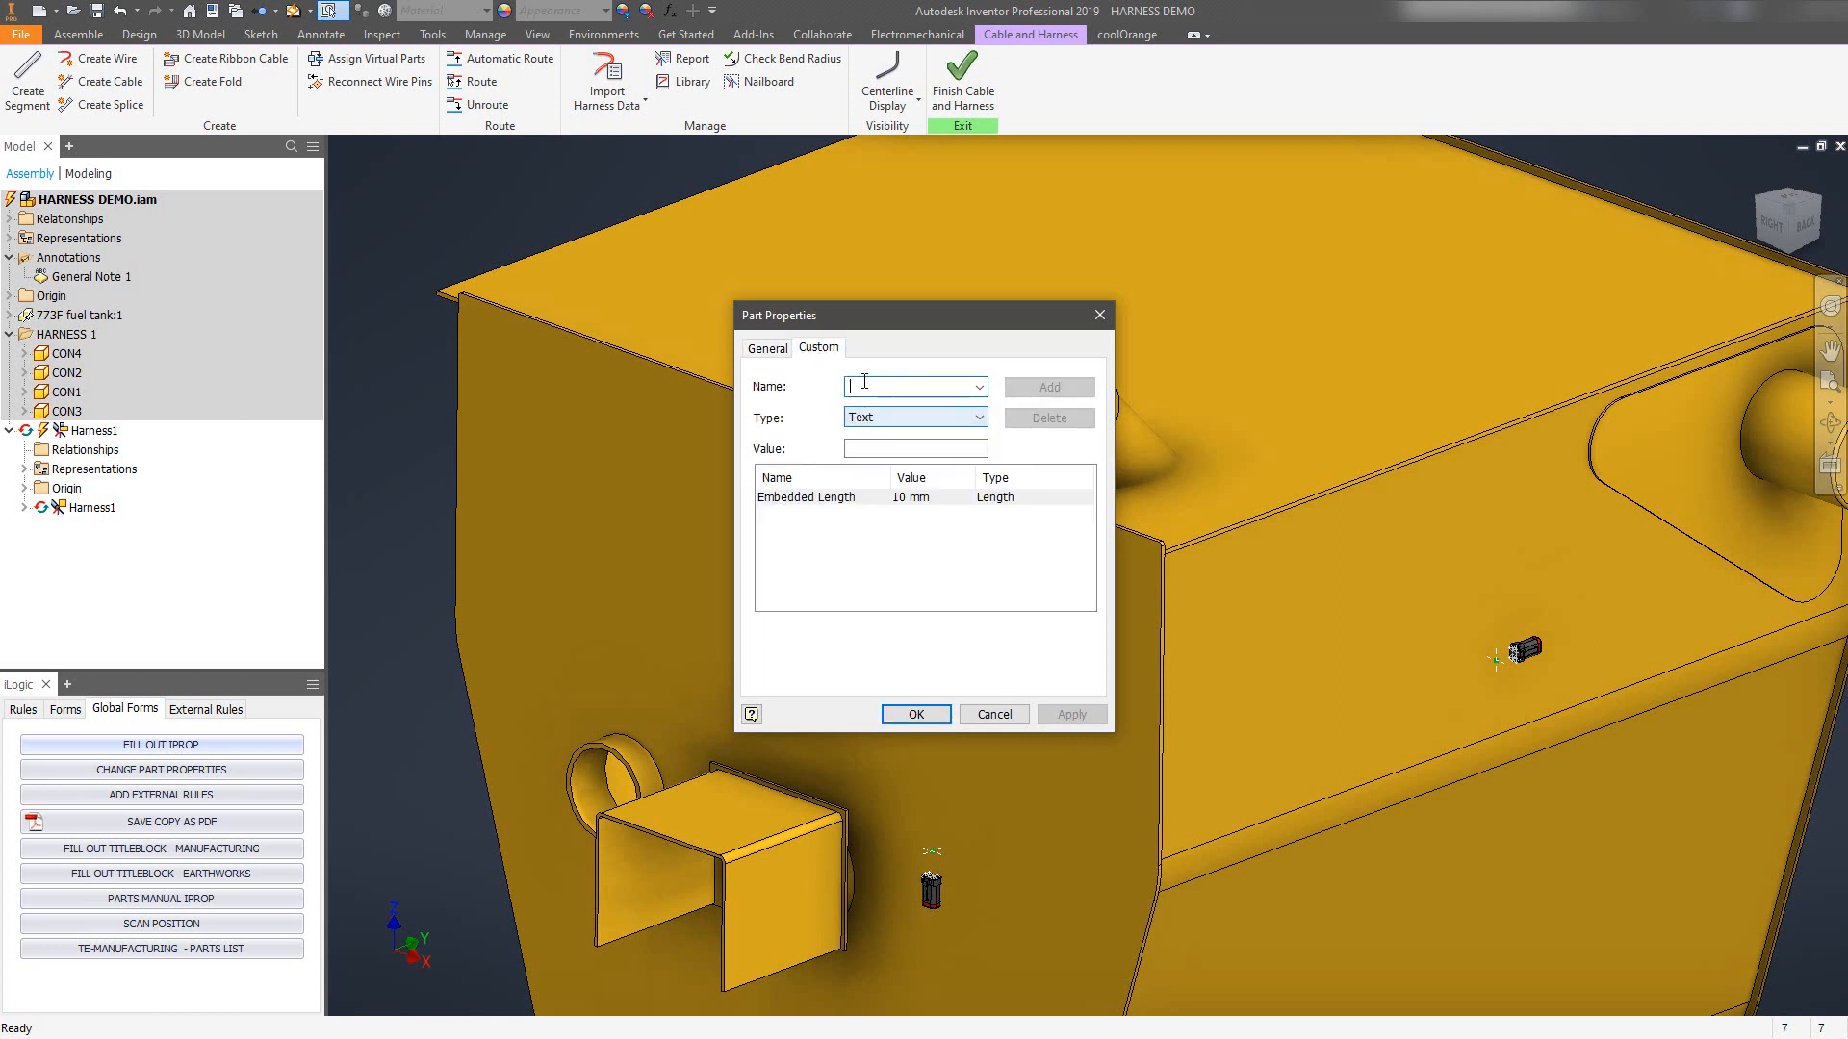
type("DESCR")
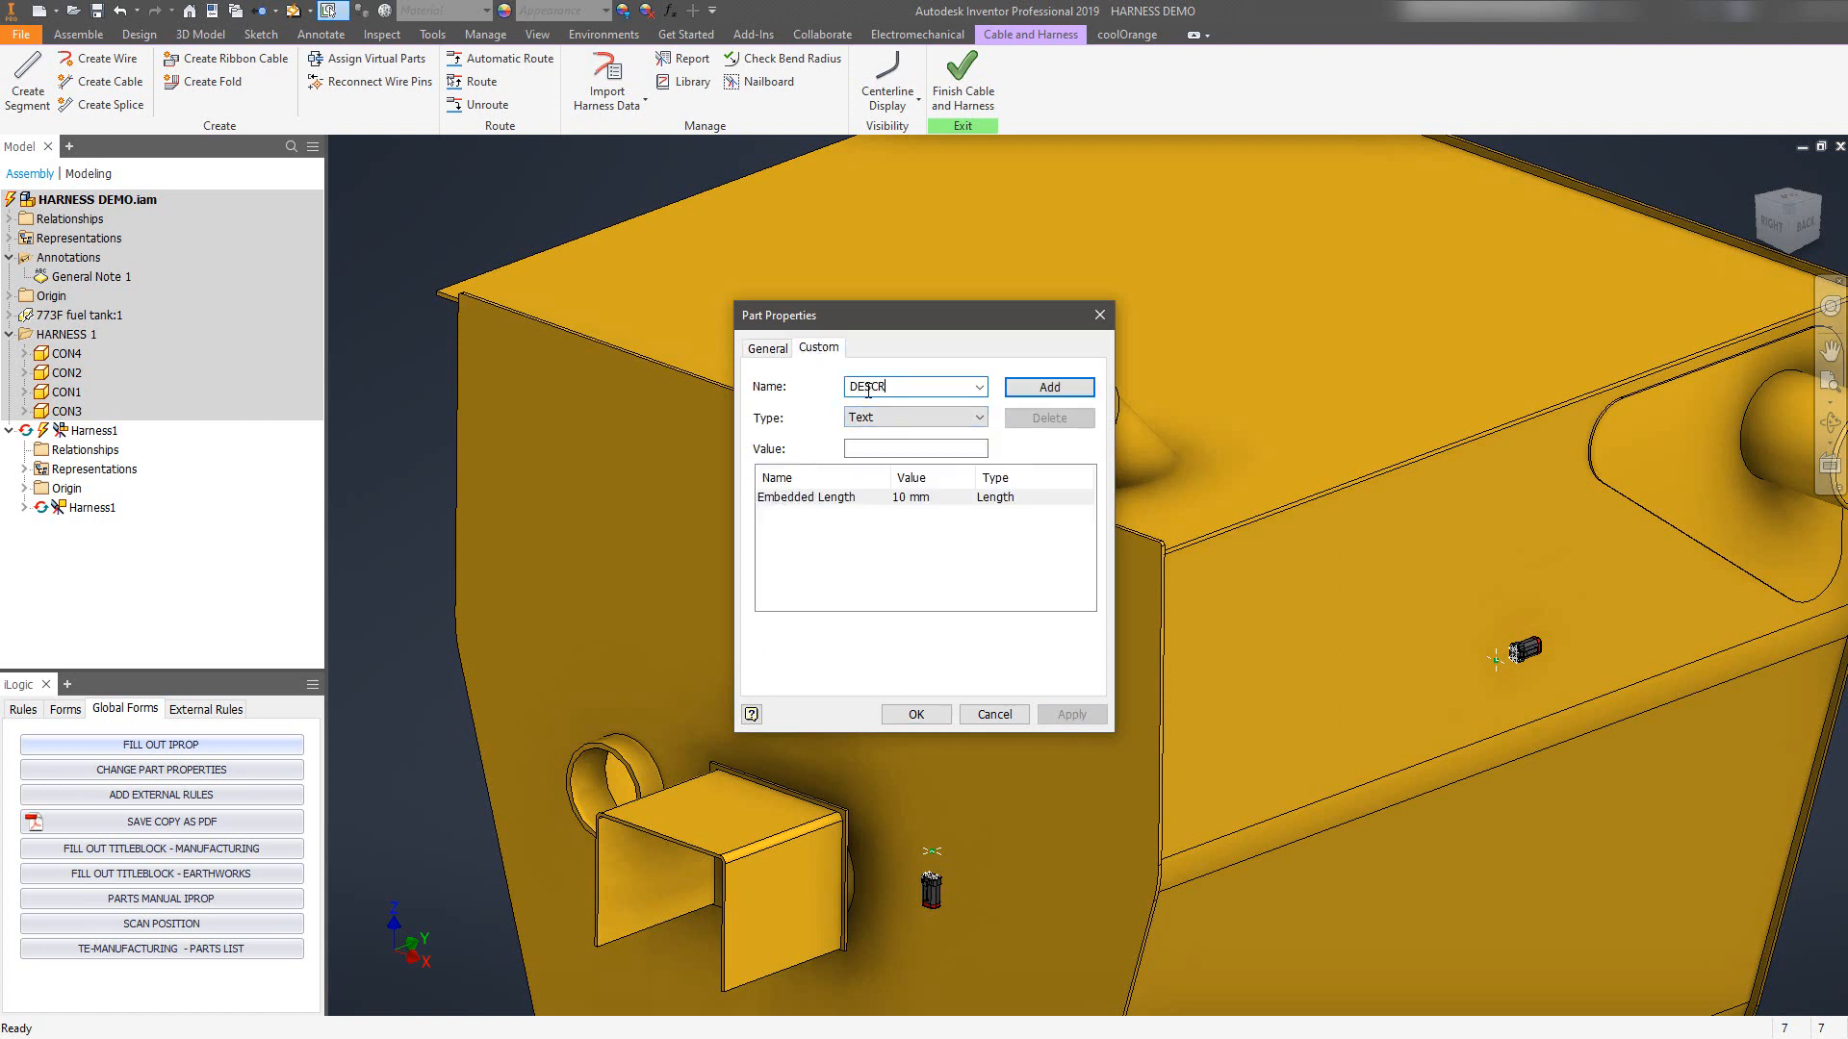
type("IPTION")
key("Tab")
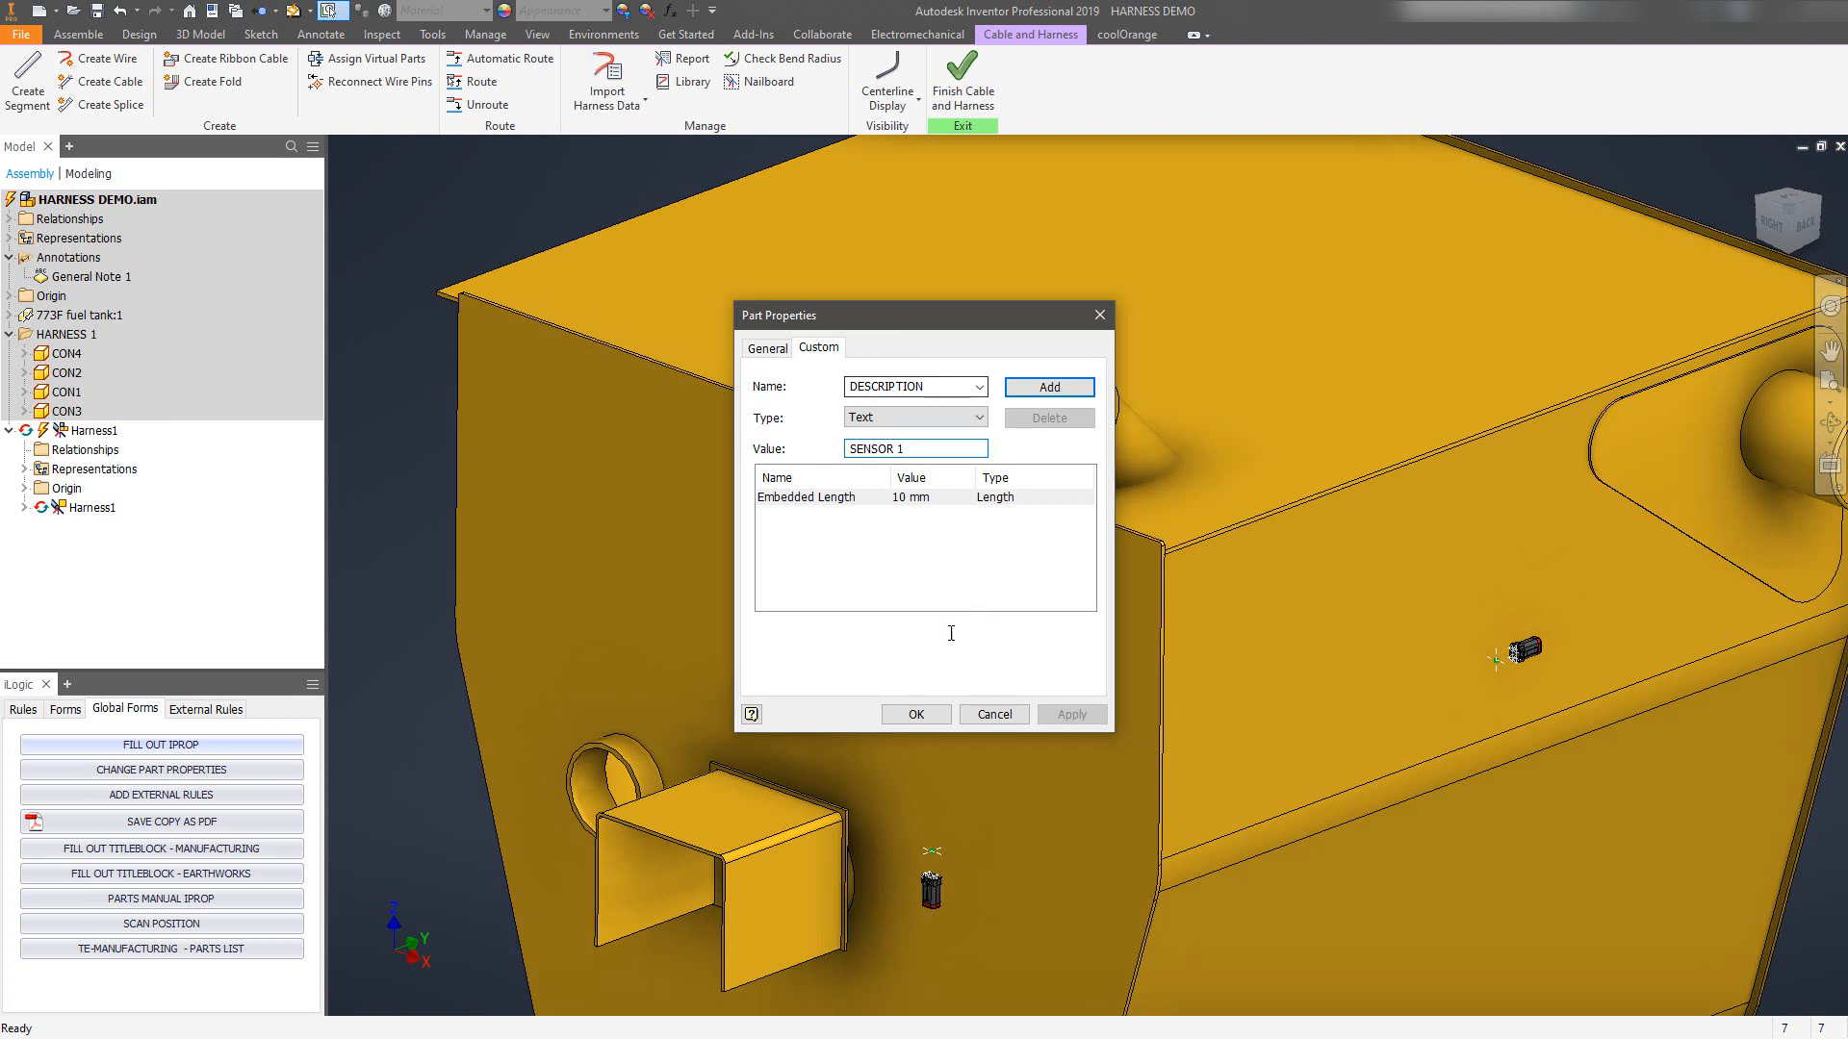
left_click(916, 714)
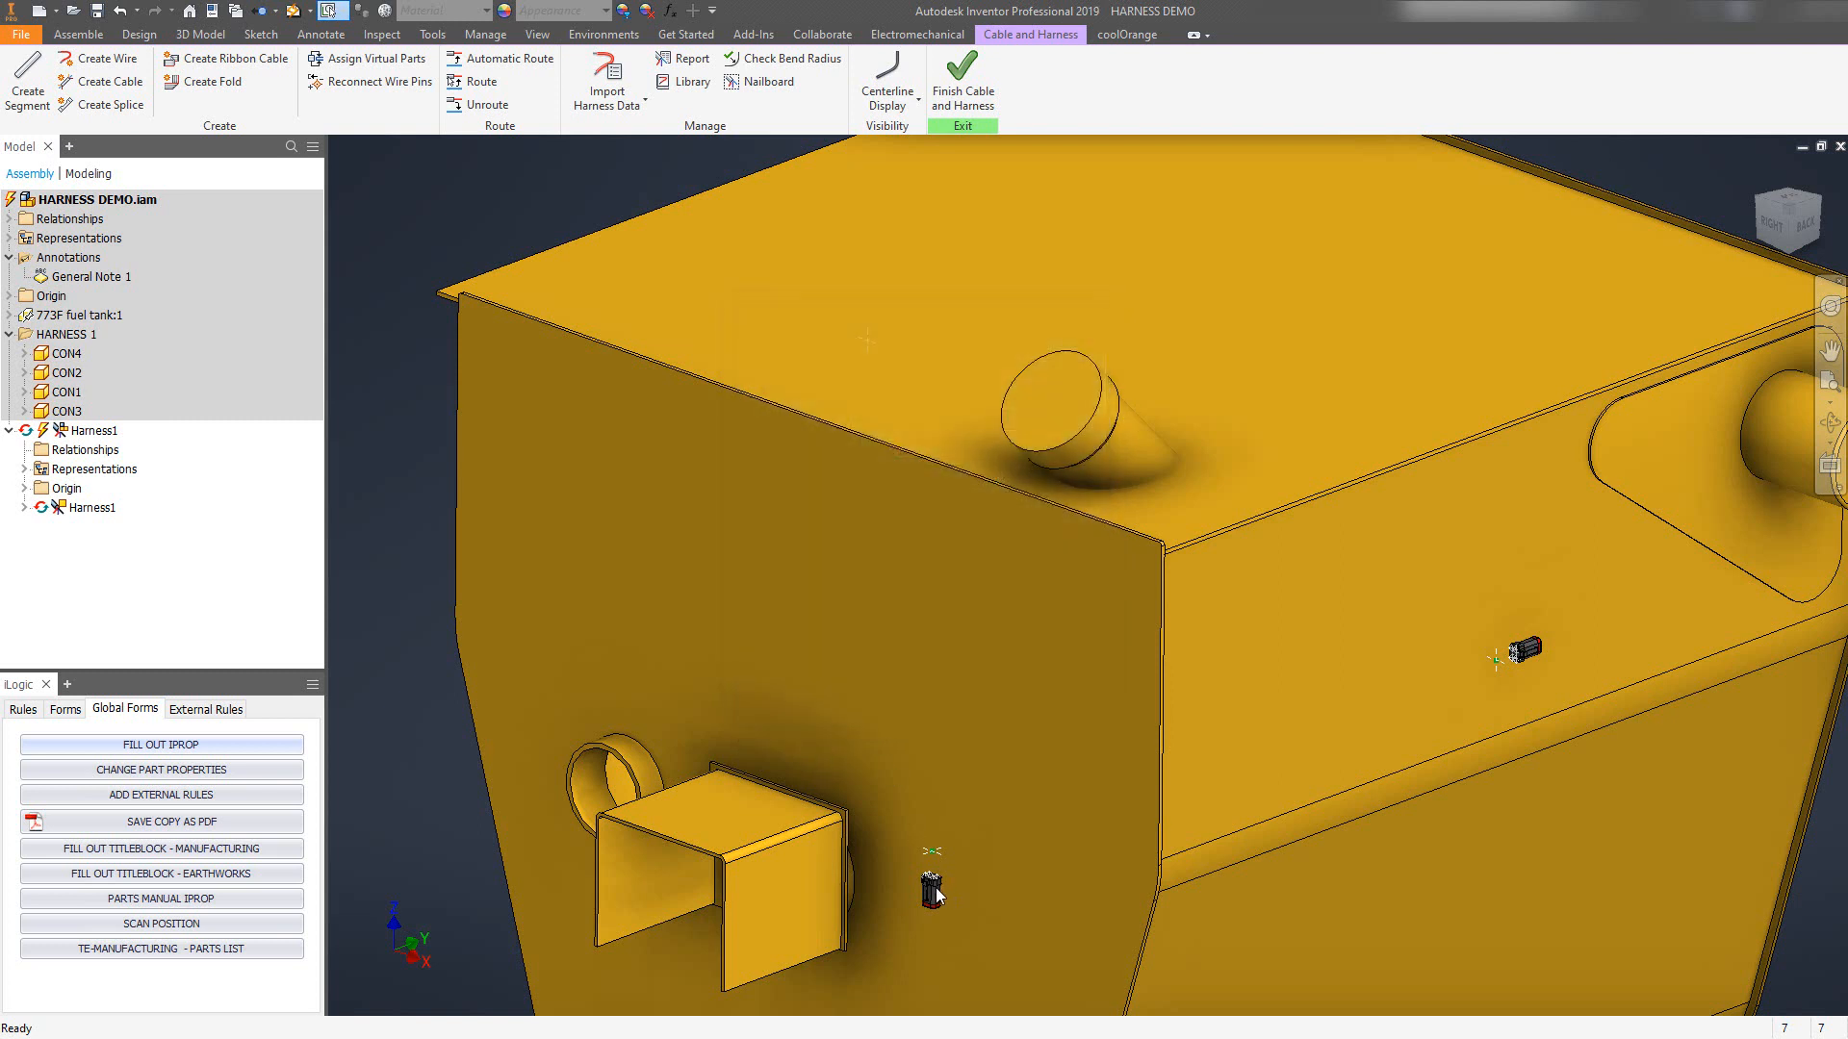
Set the RefDes of connector CON1 to CON1 in its harness properties and apply it.
right_click(63, 392)
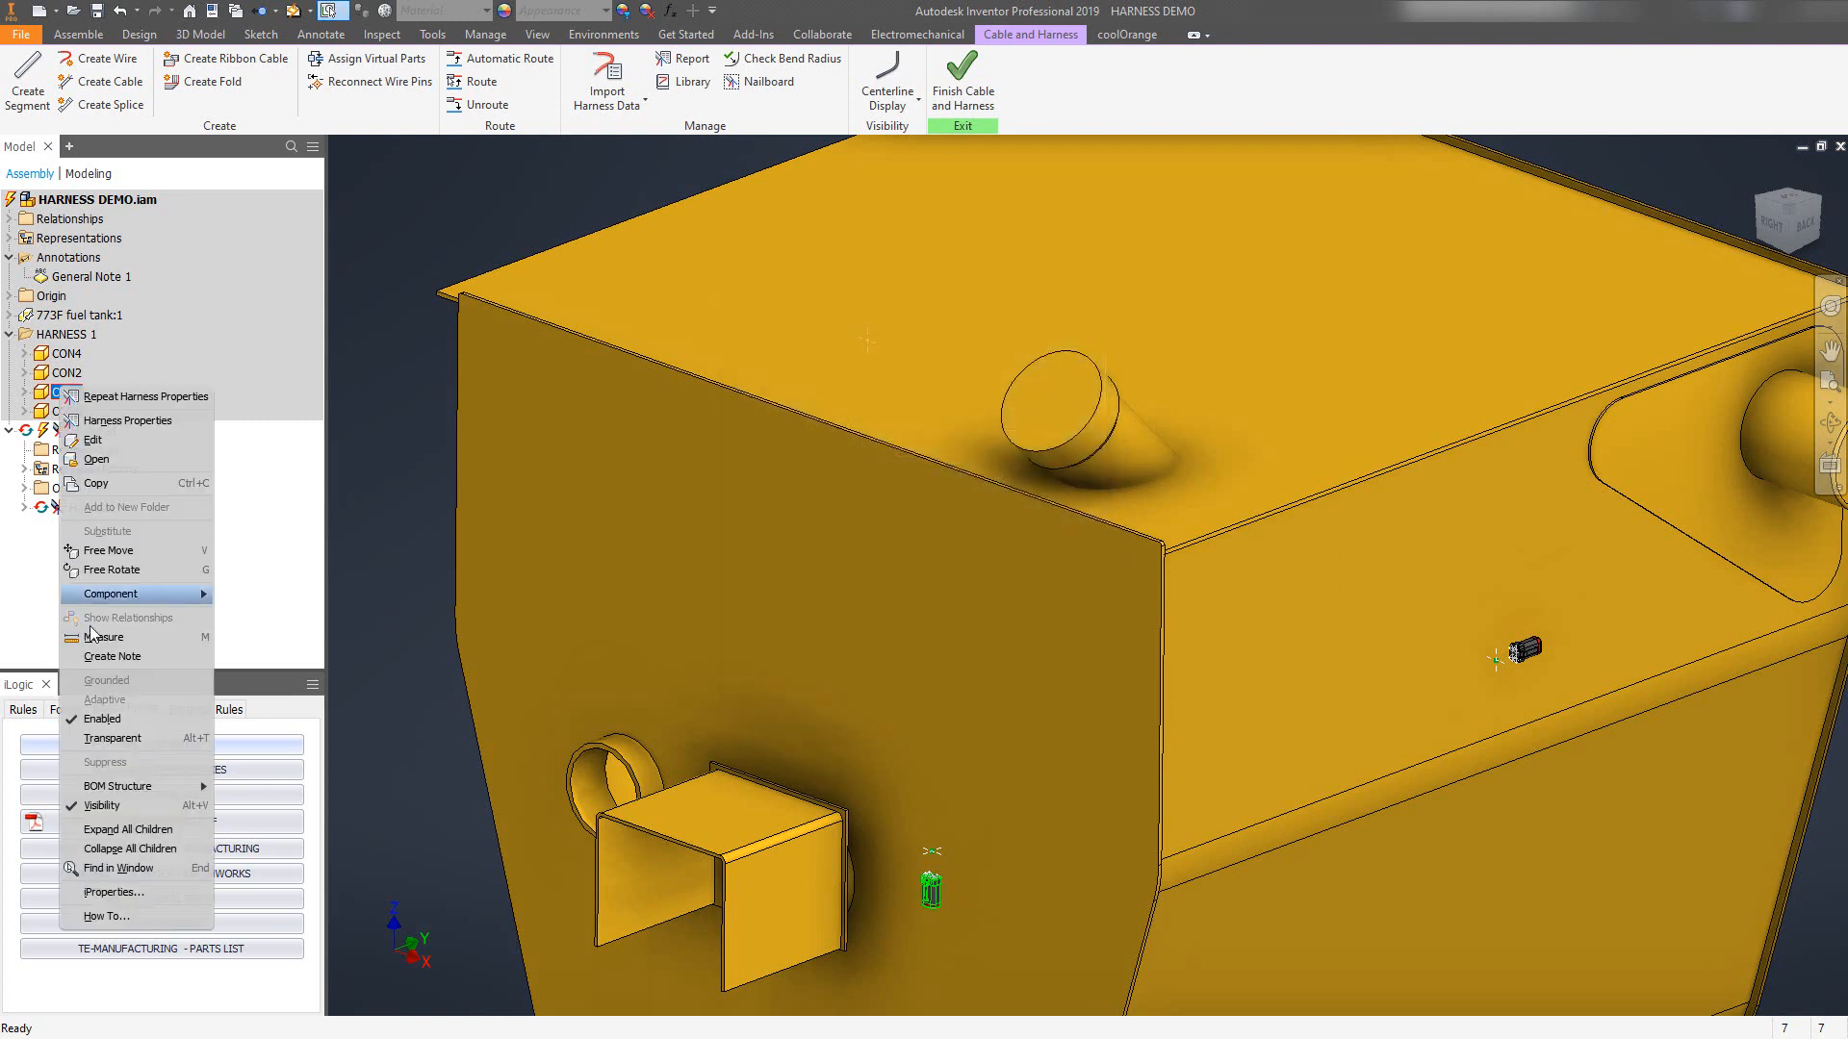
left_click(127, 420)
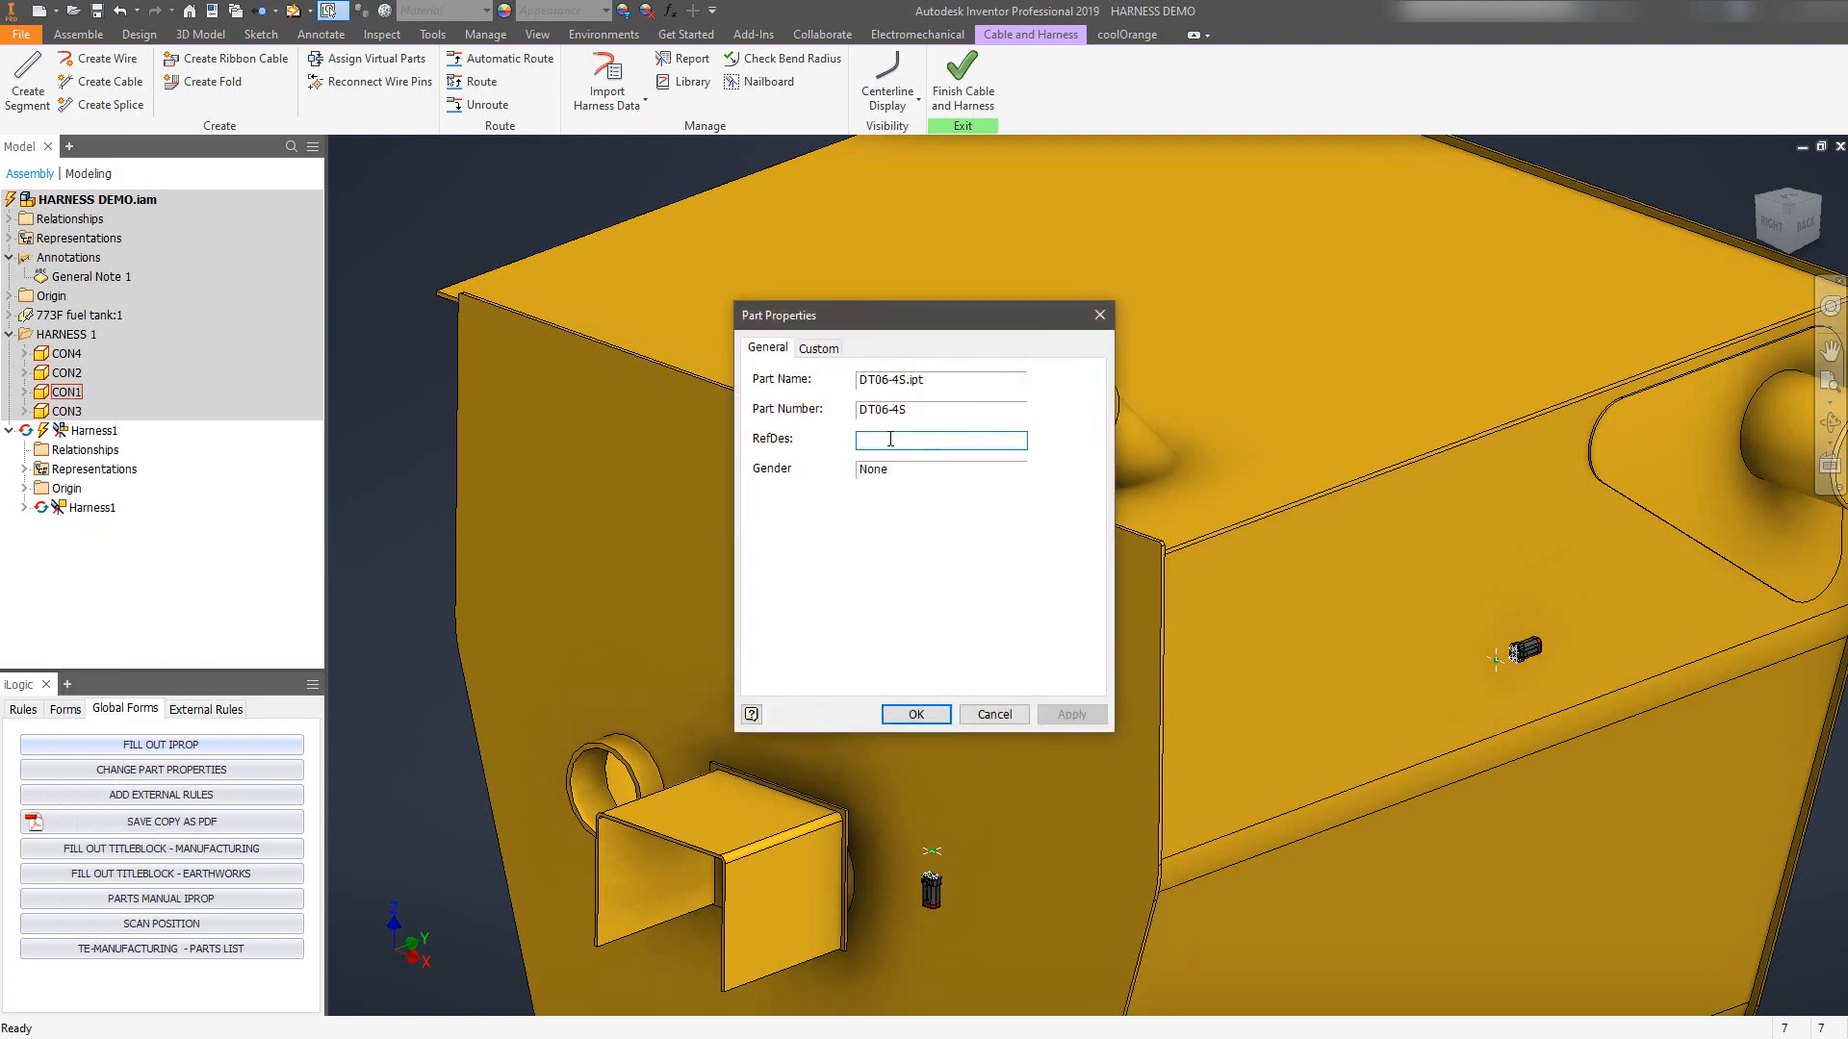
type("CON1")
left_click(1070, 714)
Add a custom text property DESCRIPTION with the value LEVEL SENDER to connector CON1 and accept its harness properties.
left_click(819, 348)
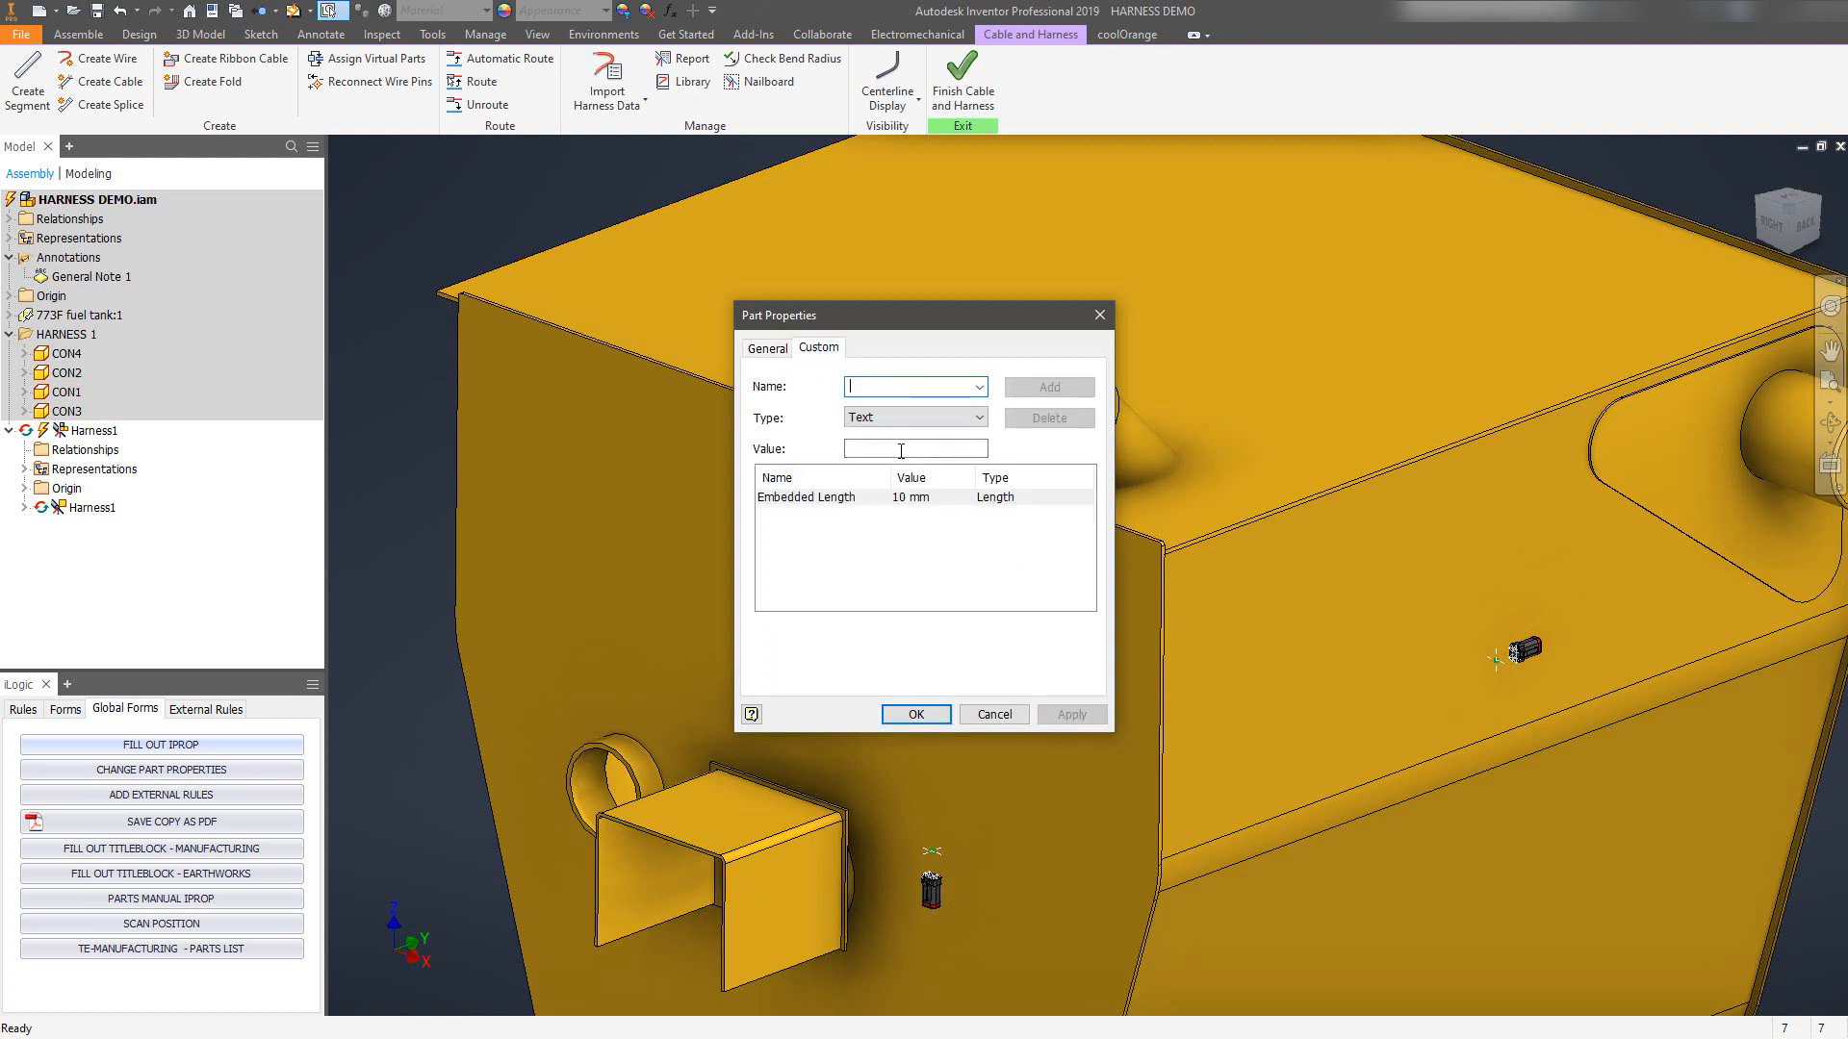
type("De")
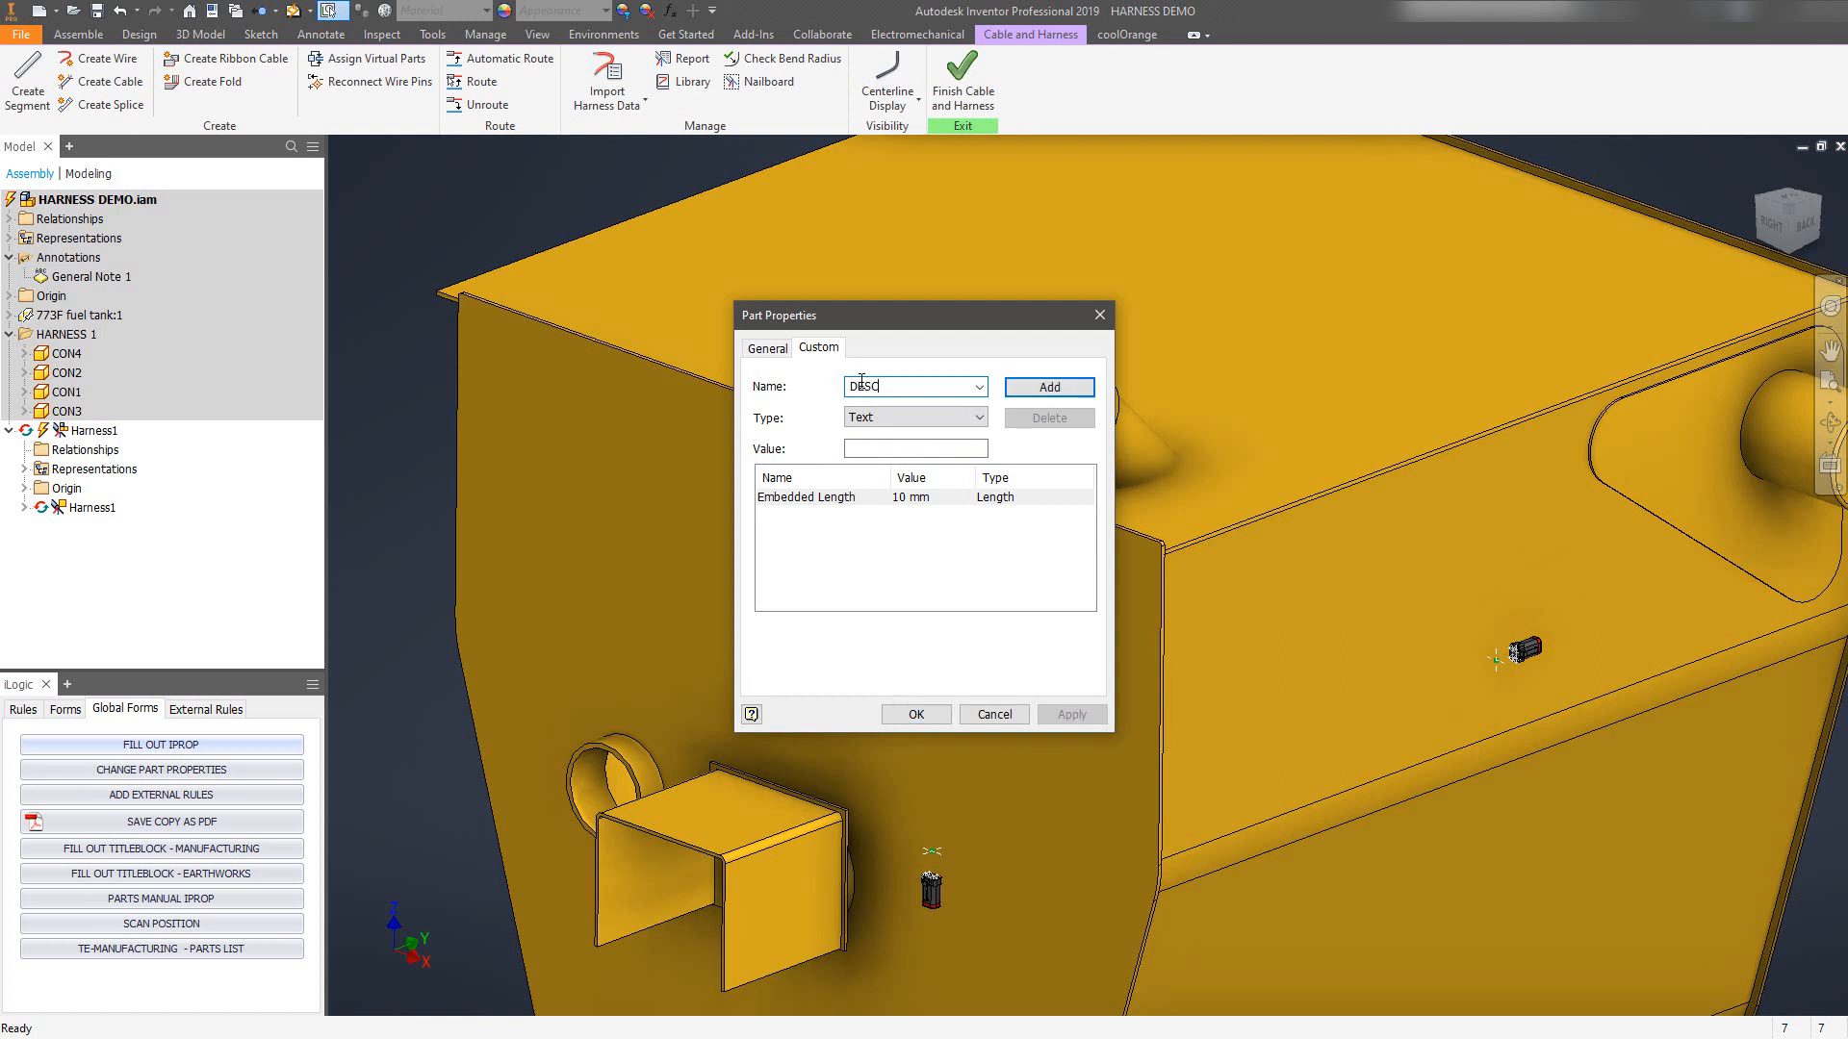
type("SCRIPTION")
key("Tab")
key("Tab")
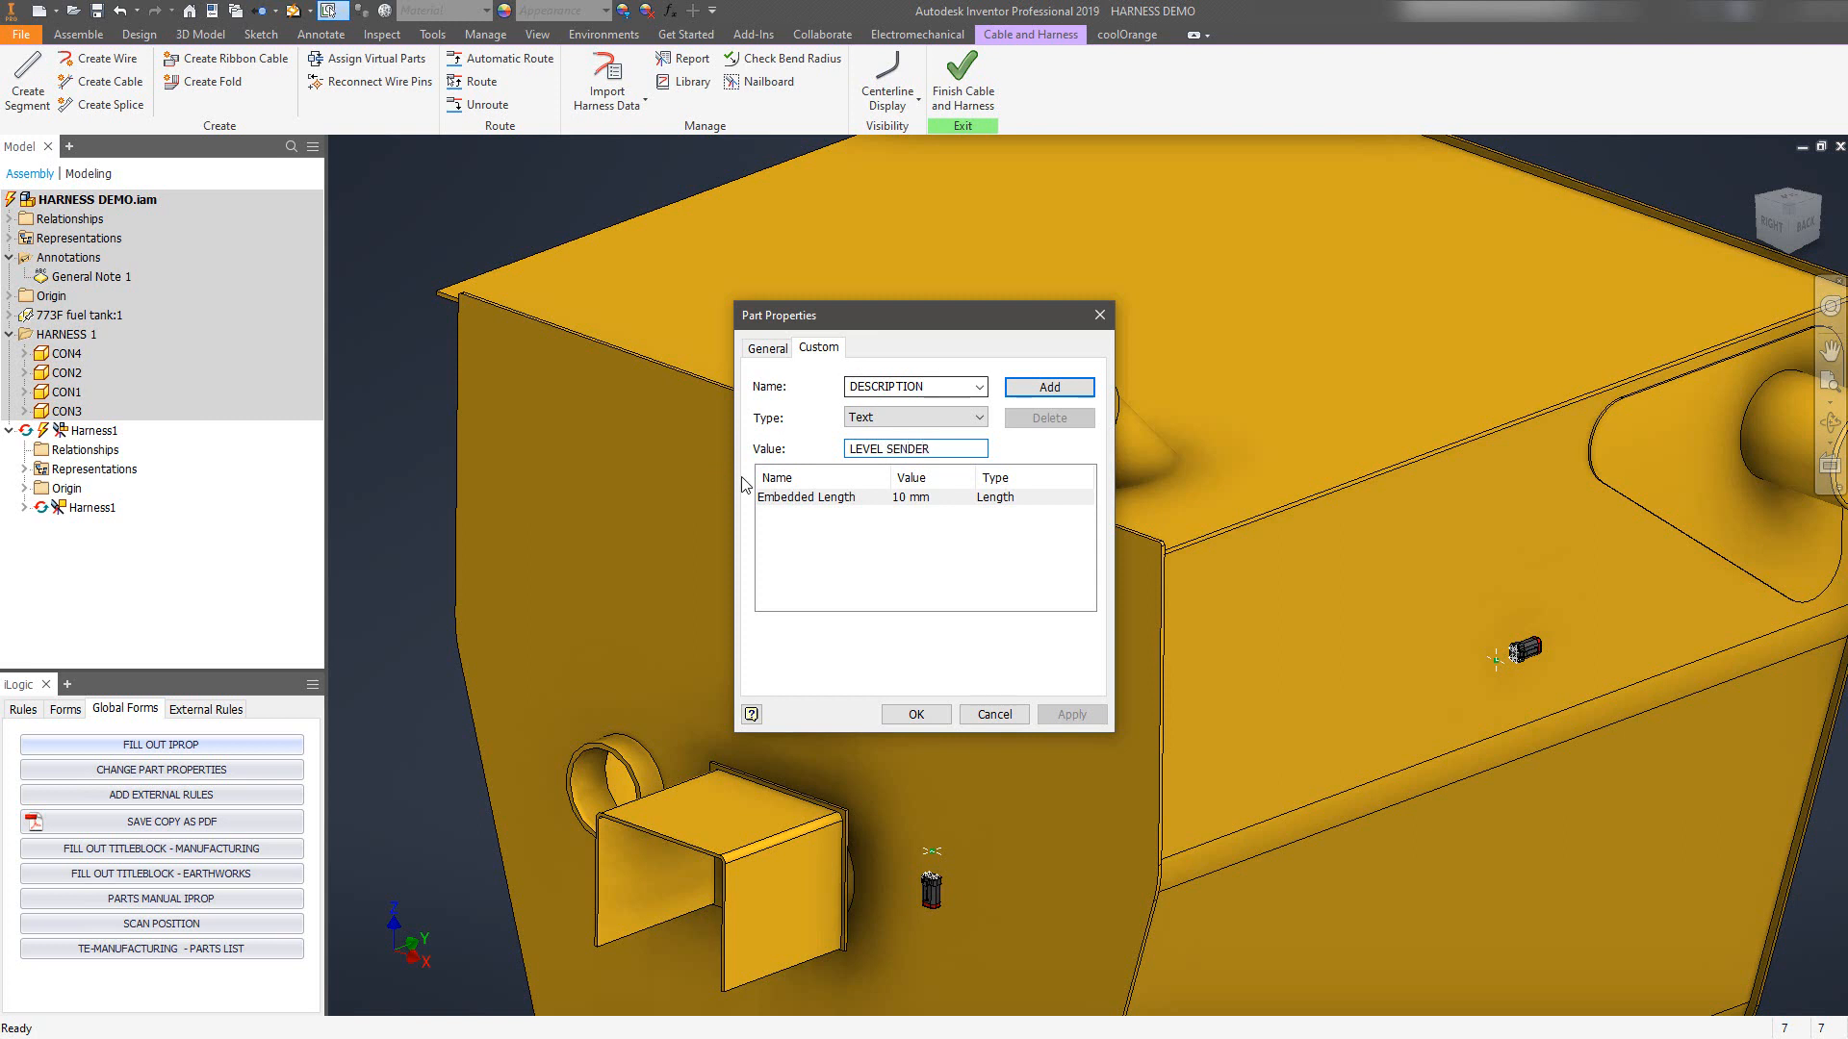
type("LEVEL SENDER")
left_click(1034, 387)
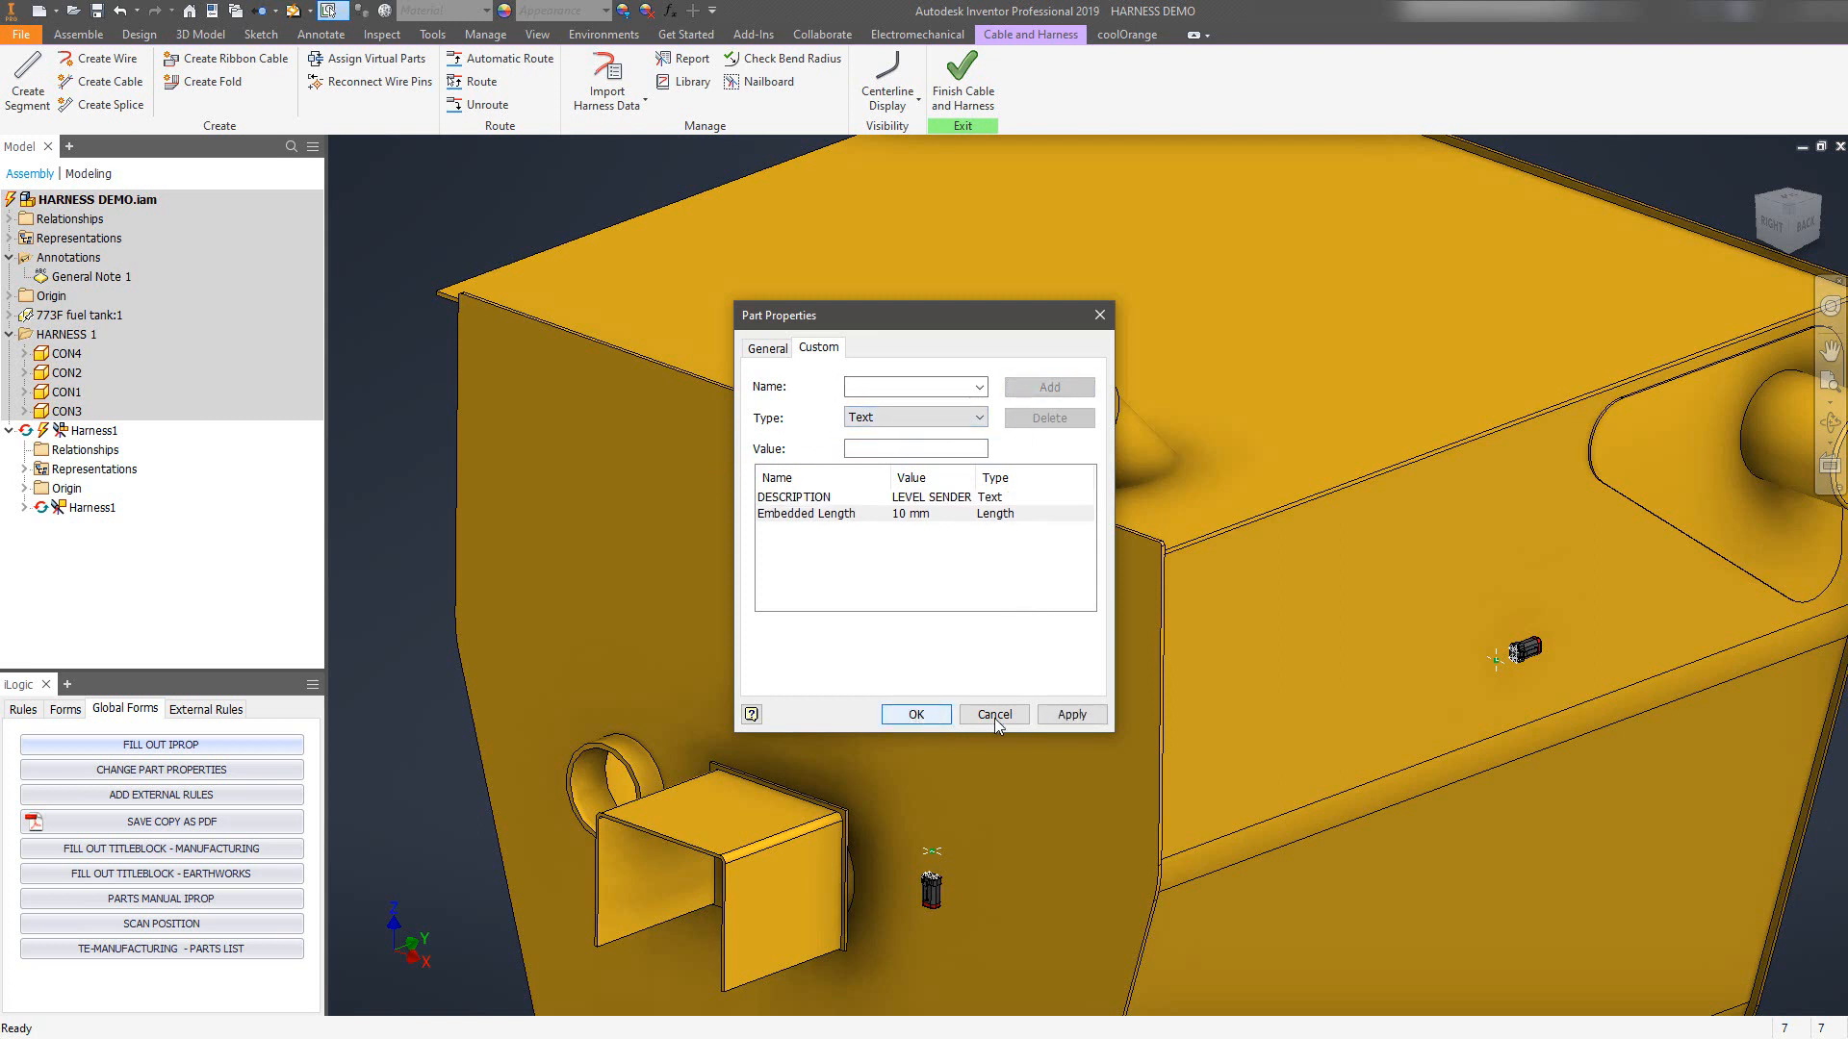
left_click(1069, 717)
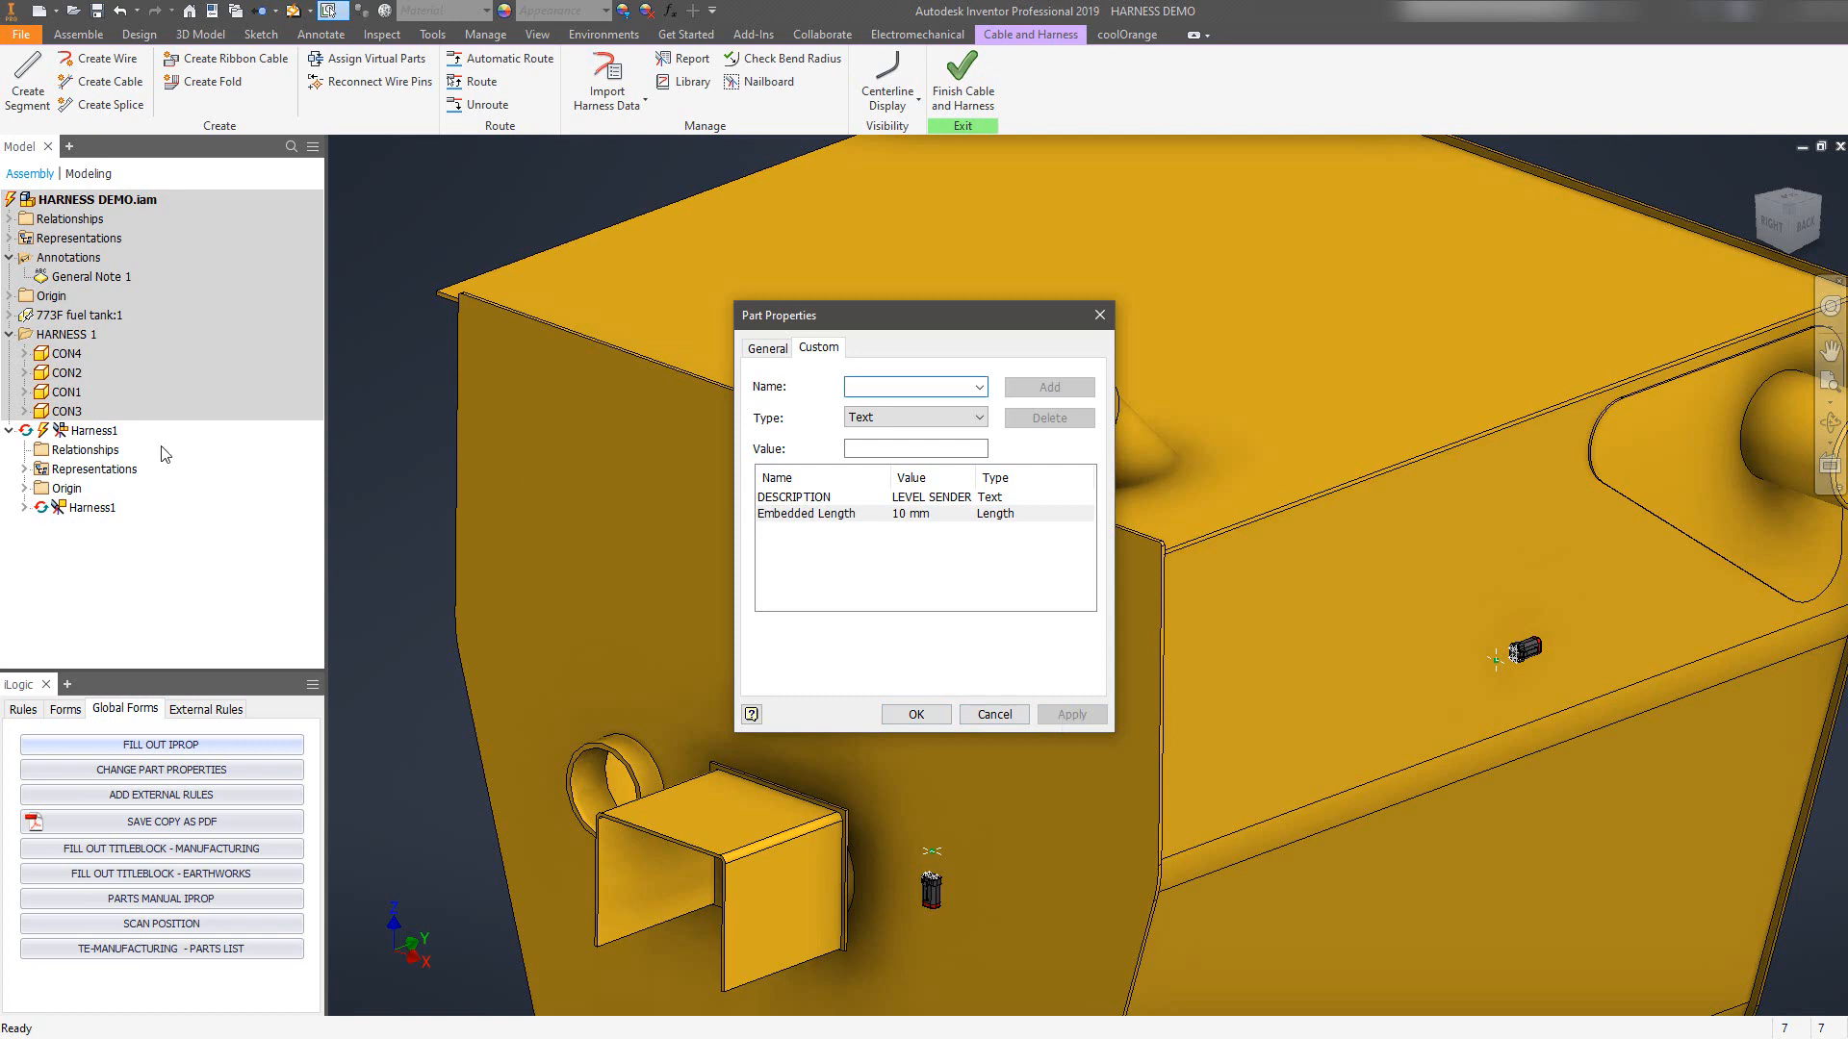
left_click(917, 714)
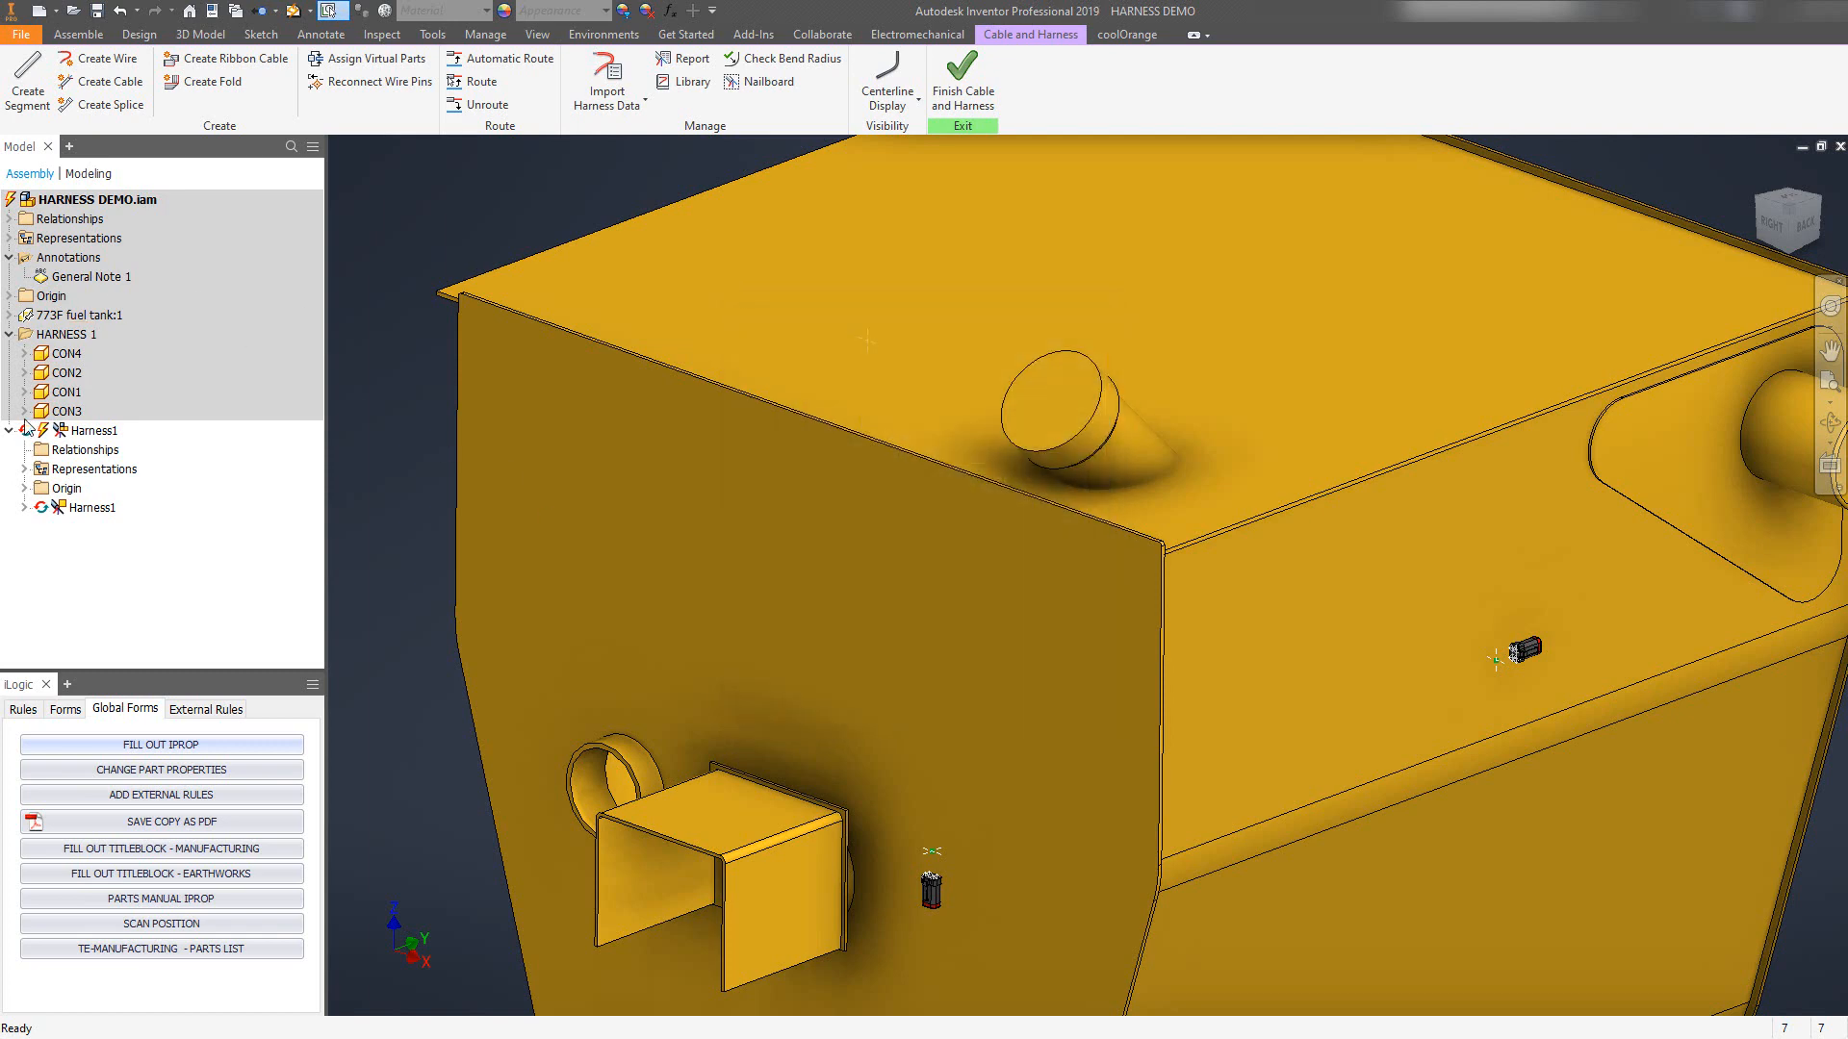
Replace the RefDes of connector CON3 with CON3 in its harness properties and apply it.
middle_click_drag(1106, 182, 1020, 378)
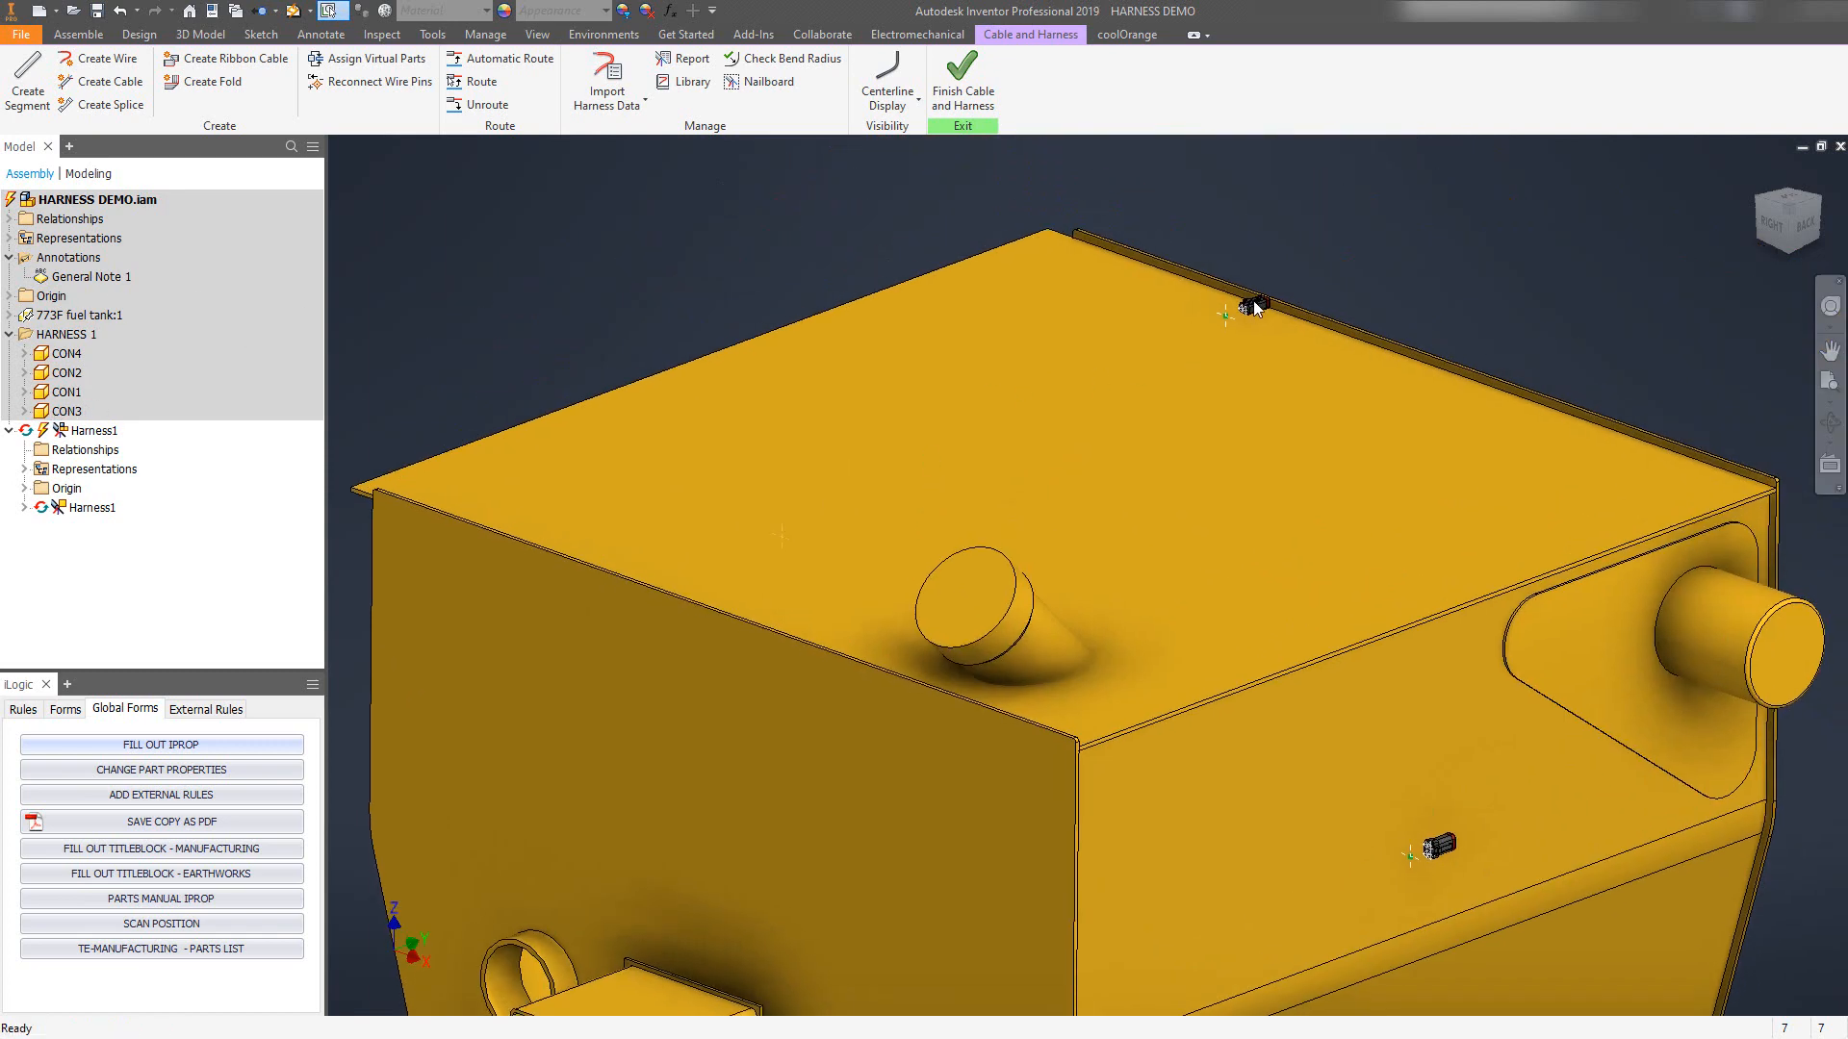
right_click(69, 414)
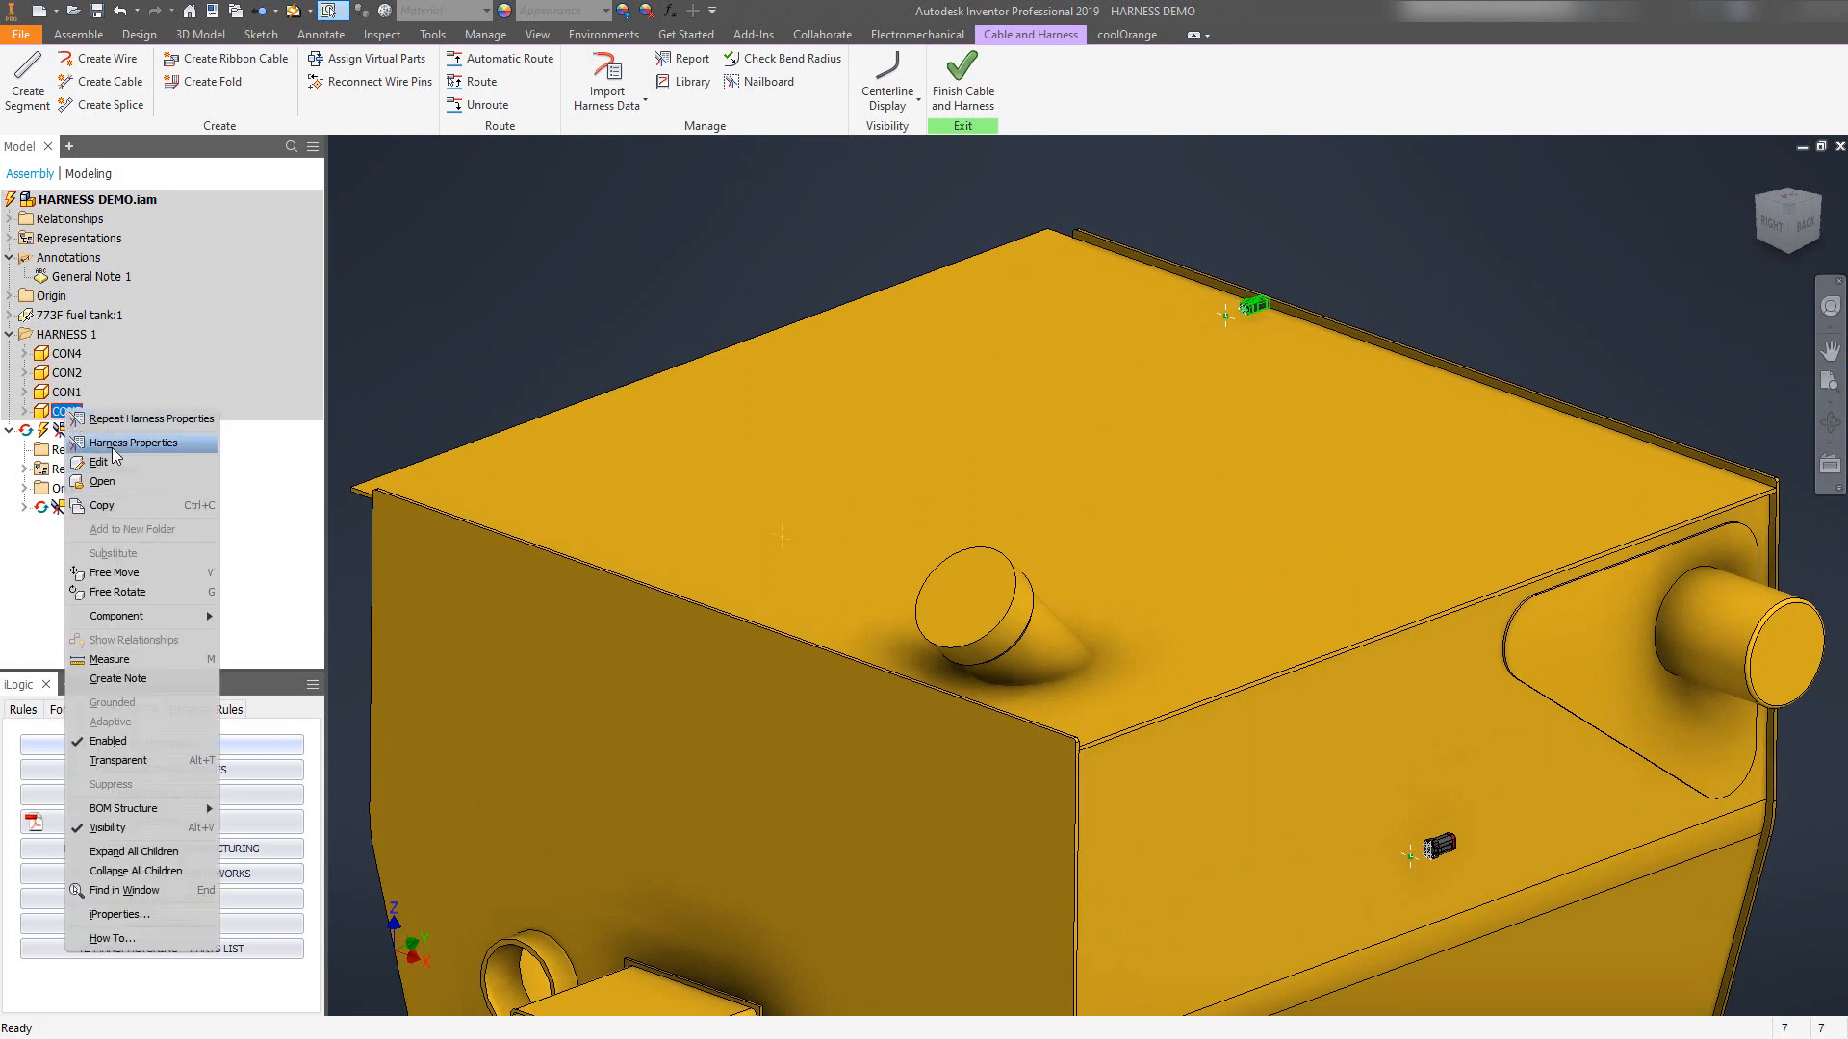
left_click(113, 445)
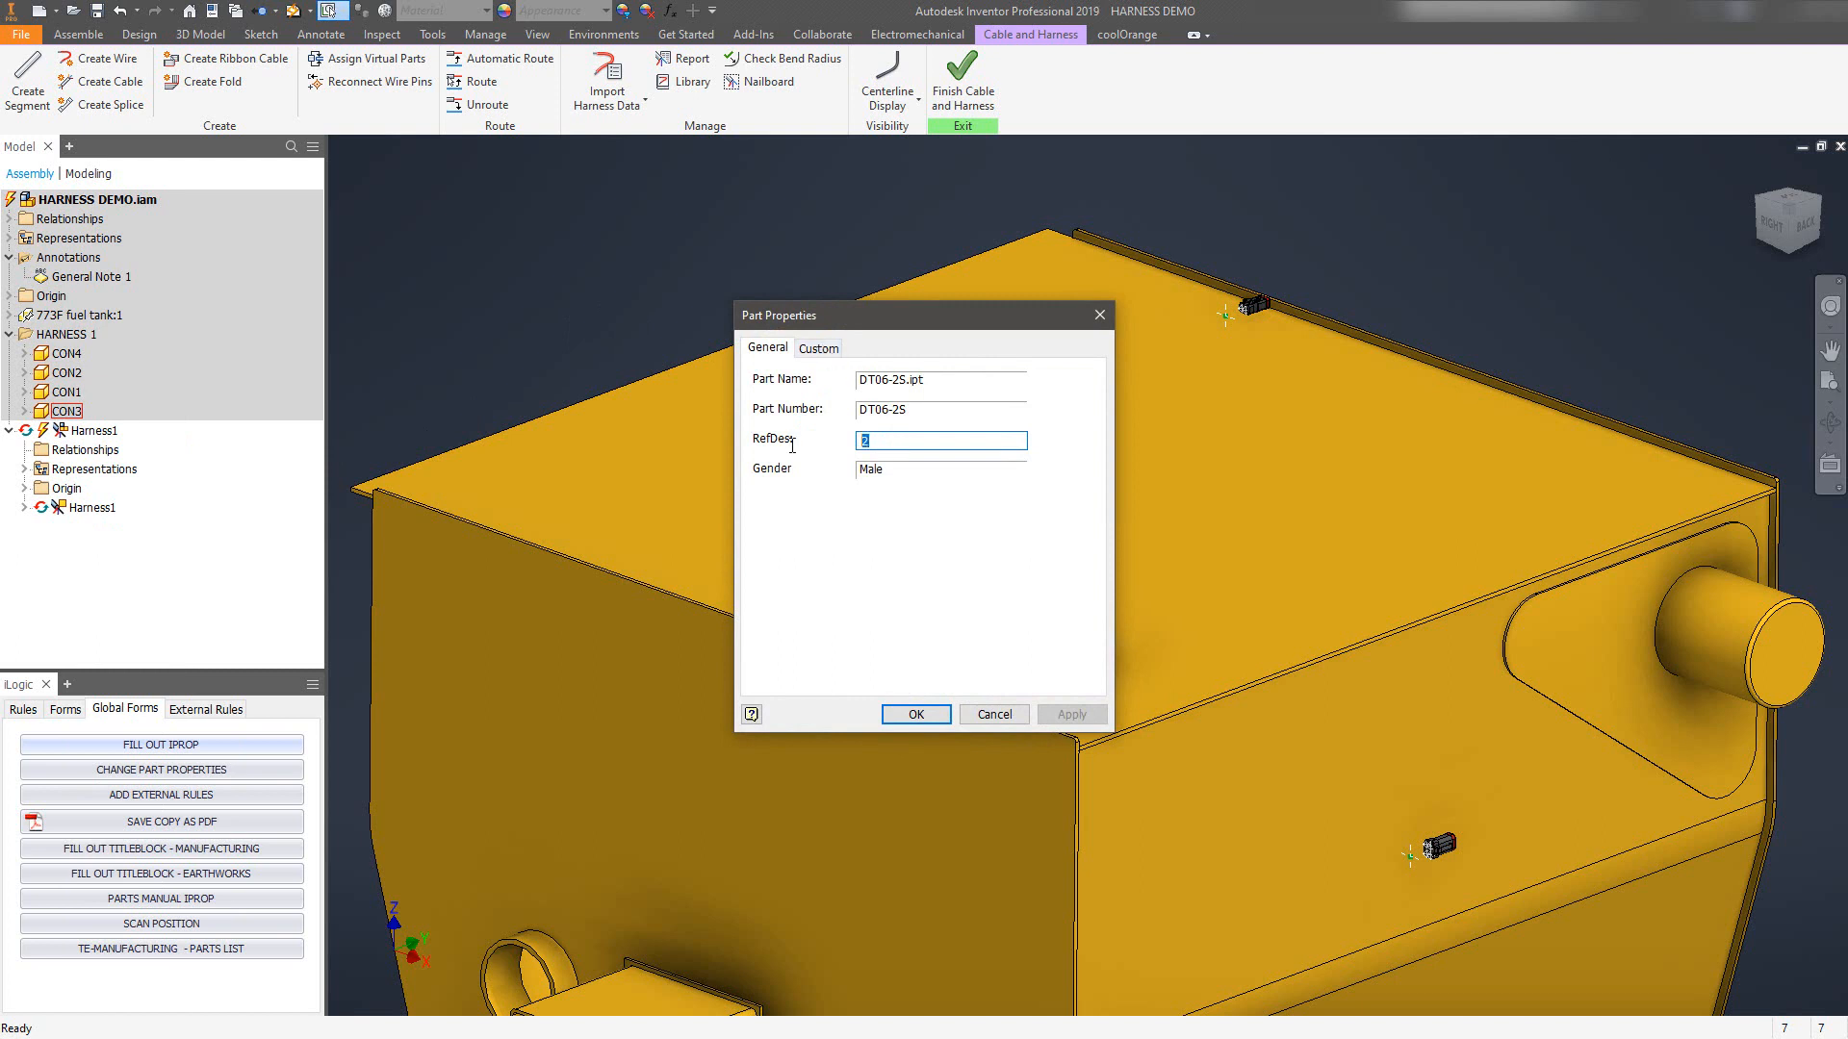
type("CON3")
left_click(1071, 716)
Add a custom text property DESCRIPTION with the value WORK LIGHT to connector CON3, then save the harness assembly and its dependents.
left_click(818, 347)
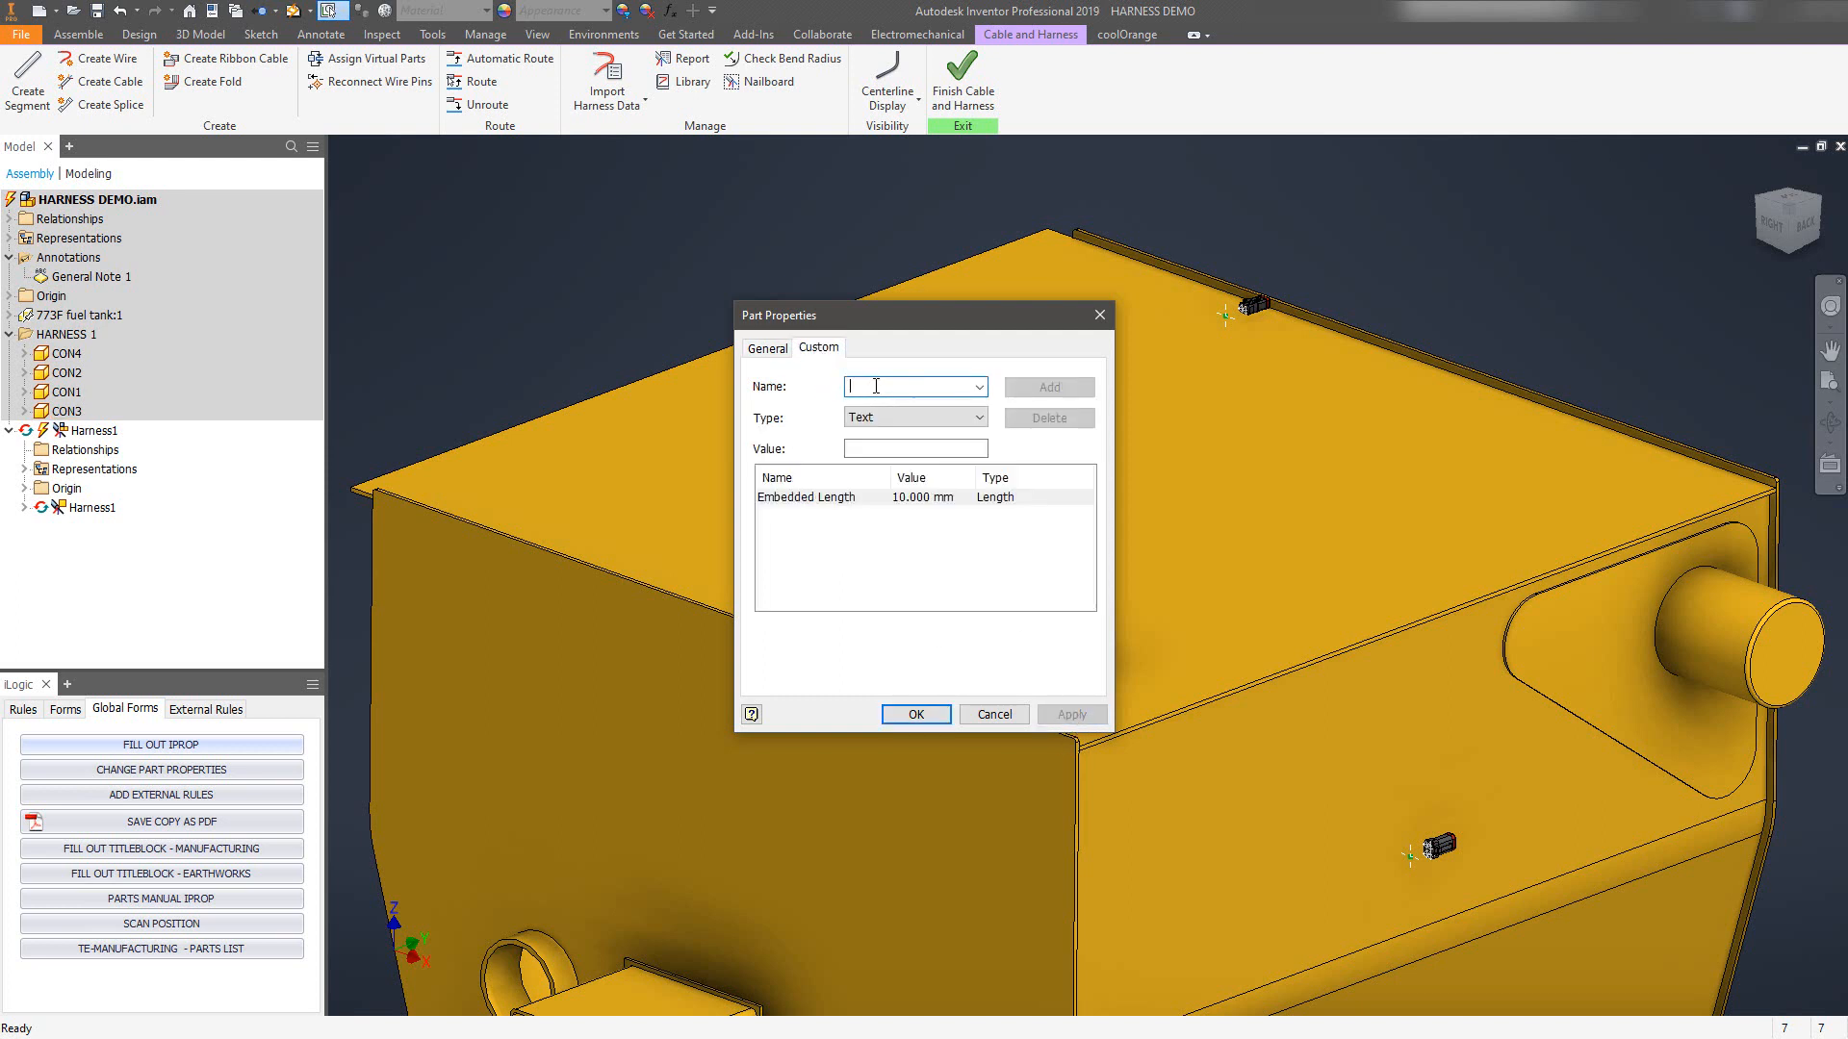
type("DESCRI")
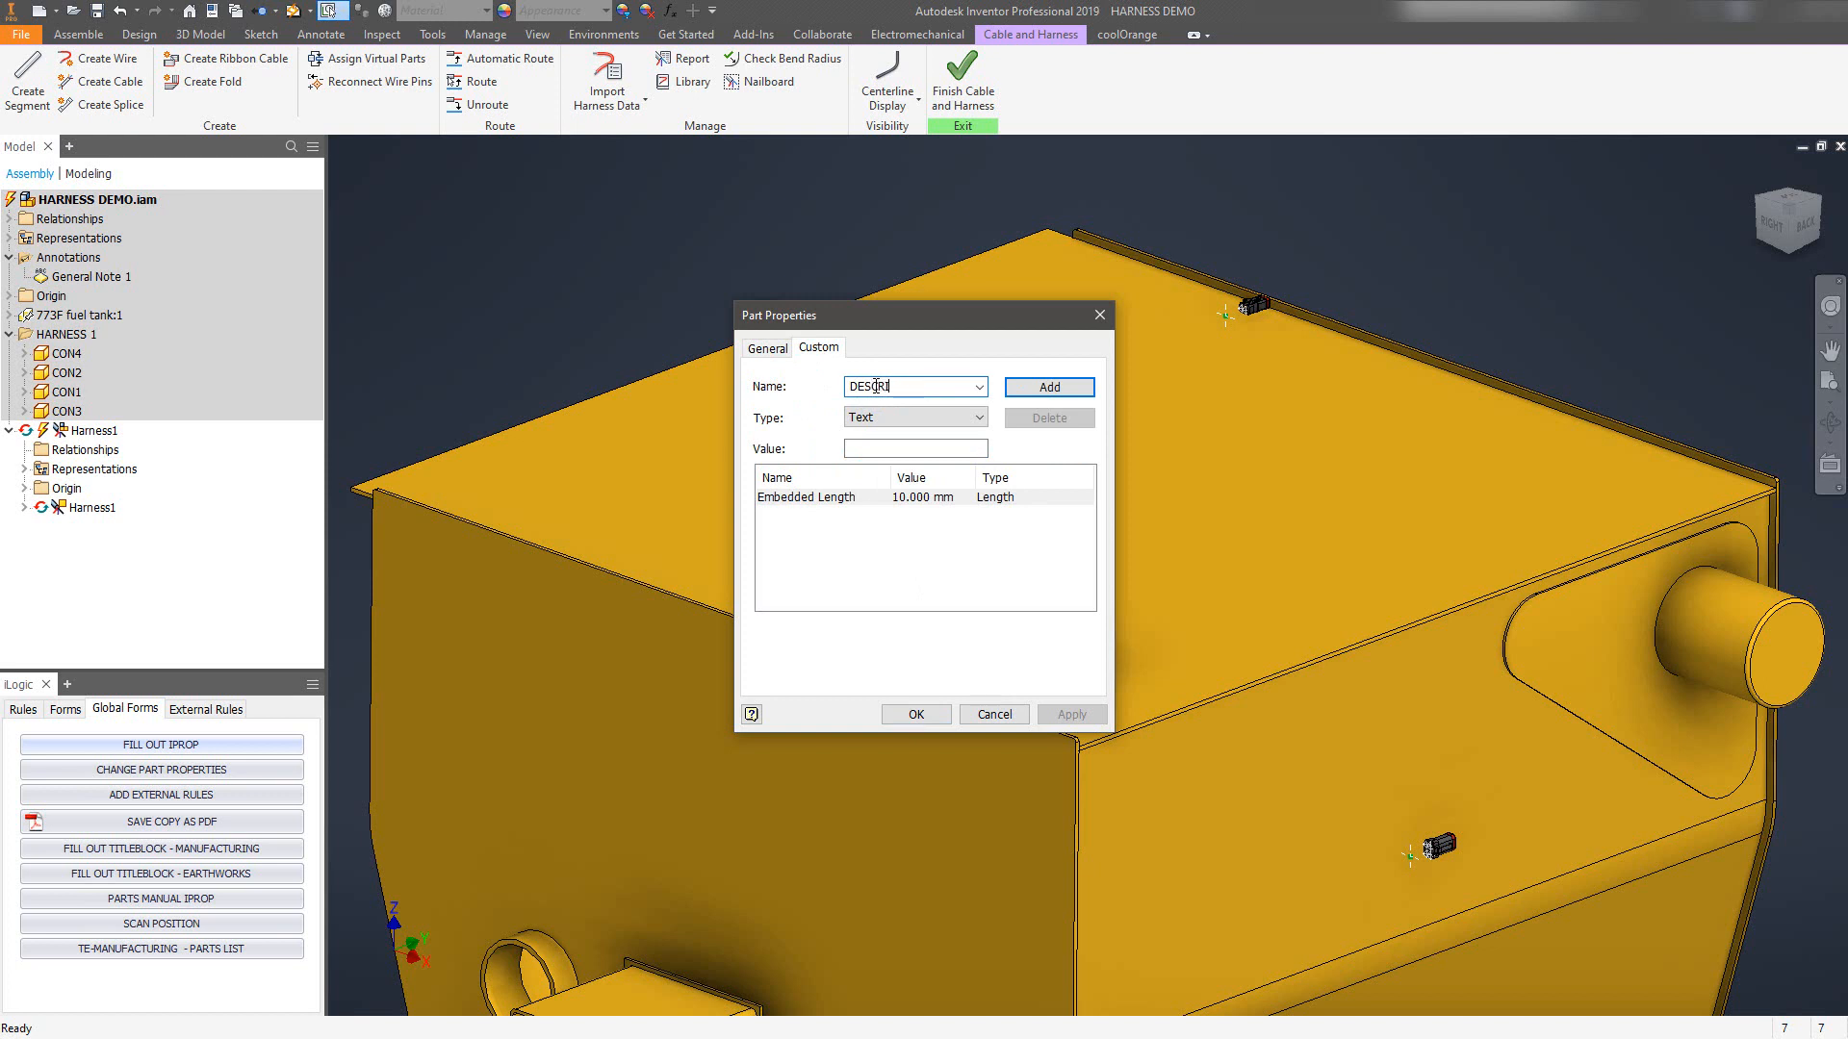
type("PTION")
key("Tab")
key("Tab")
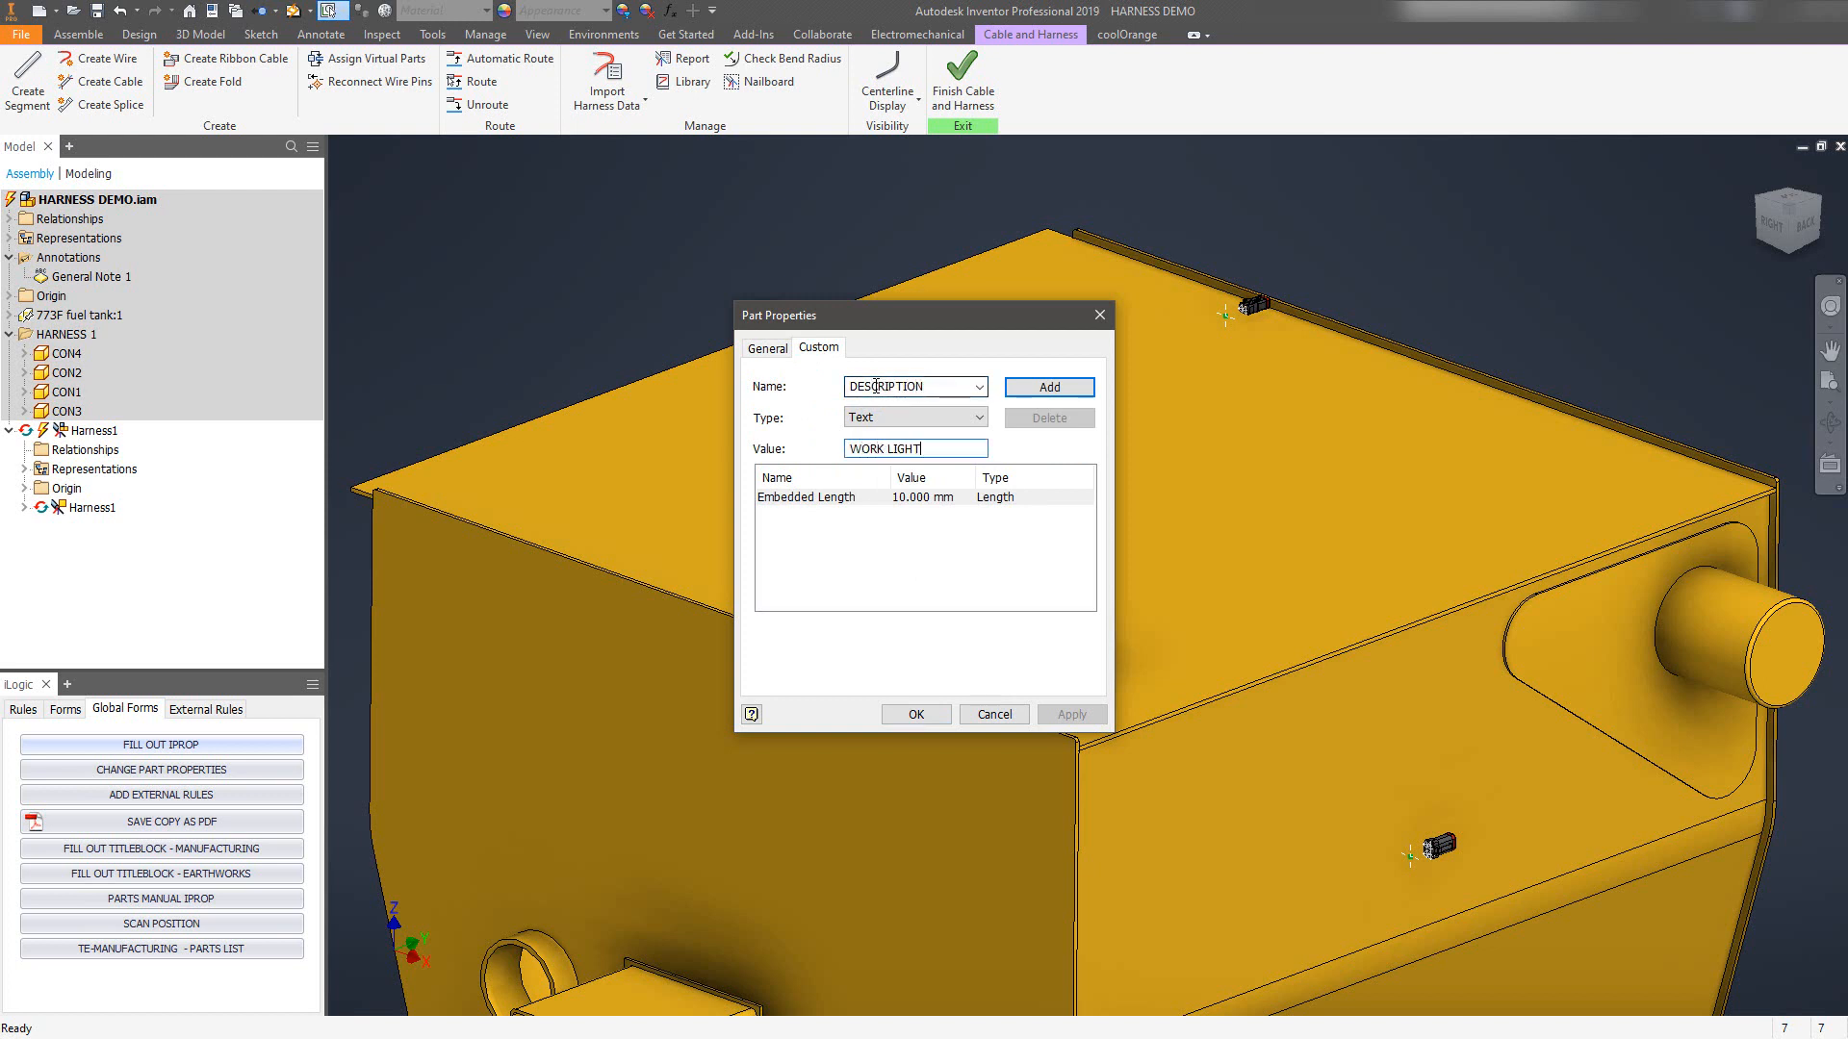
left_click(1049, 387)
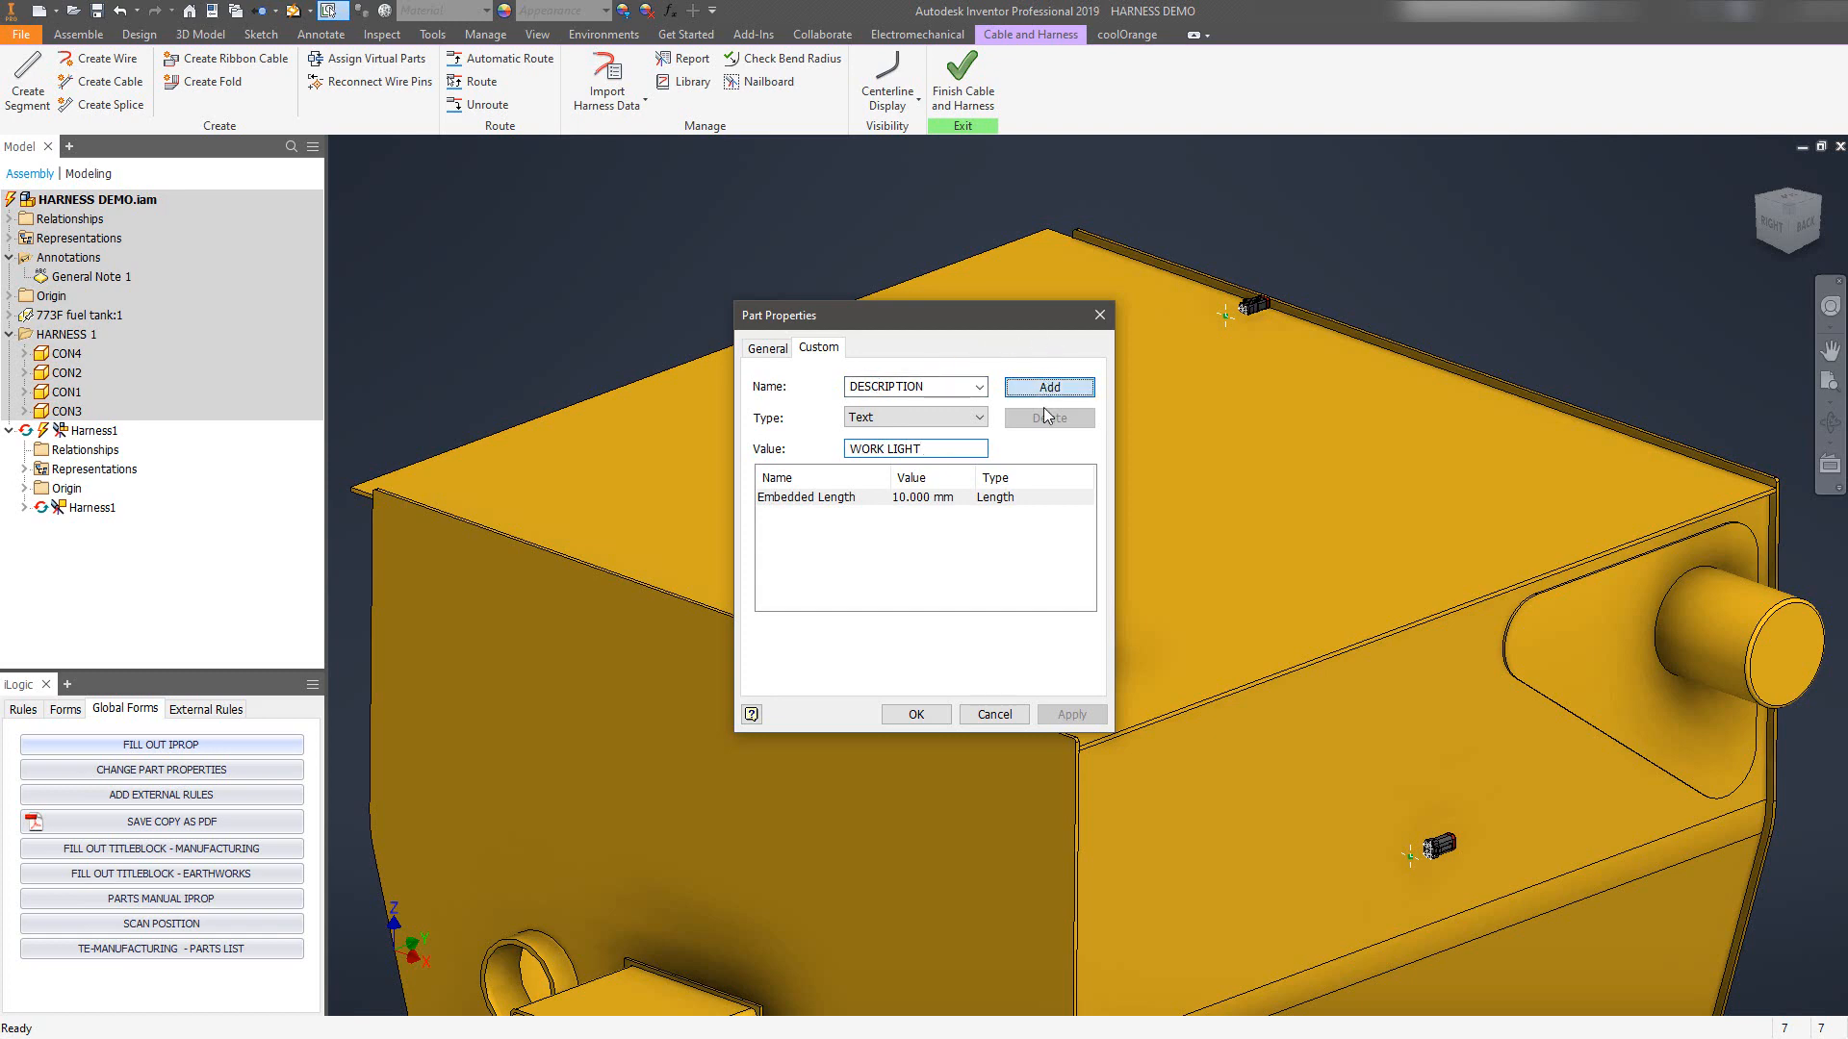
left_click(913, 716)
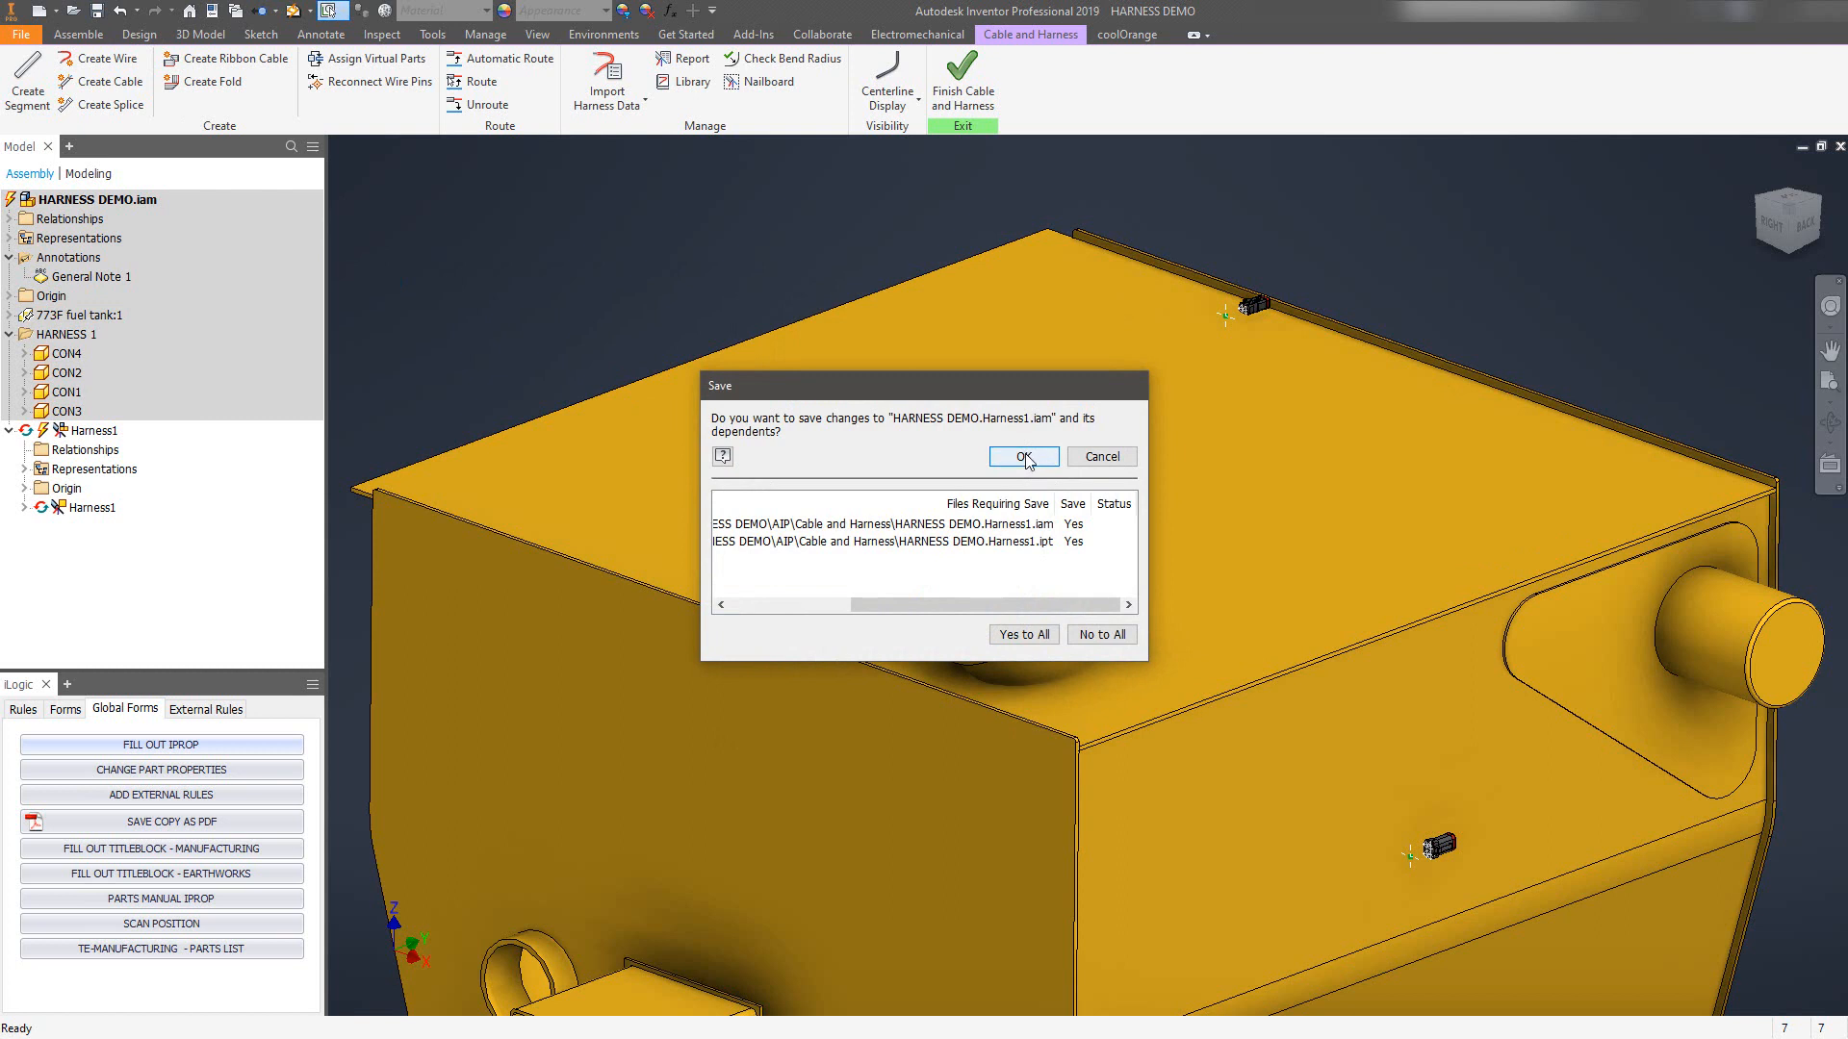
left_click(1022, 460)
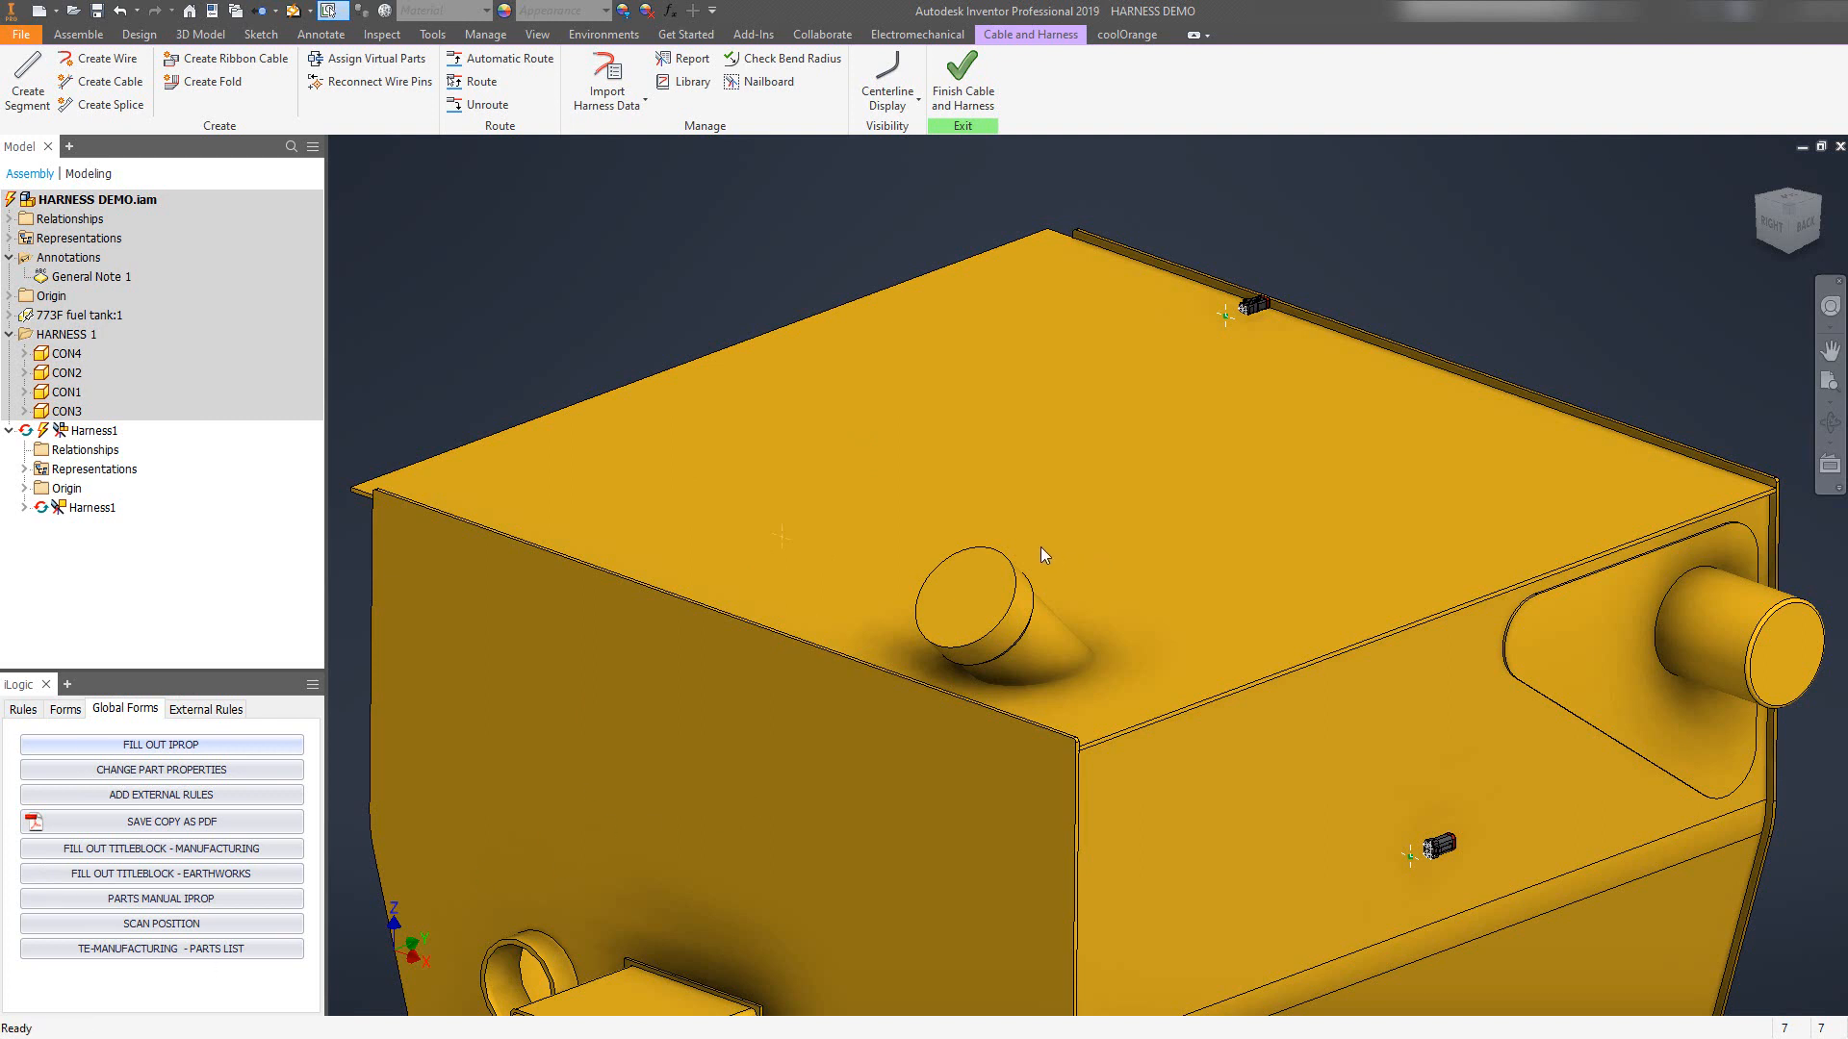
Switch to the DEMO HARNESS schematic in AutoCAD Electrical and examine the wire connections from CON1, CON2 and CON3 to CON4.
middle_click_drag(1040, 548, 1038, 487)
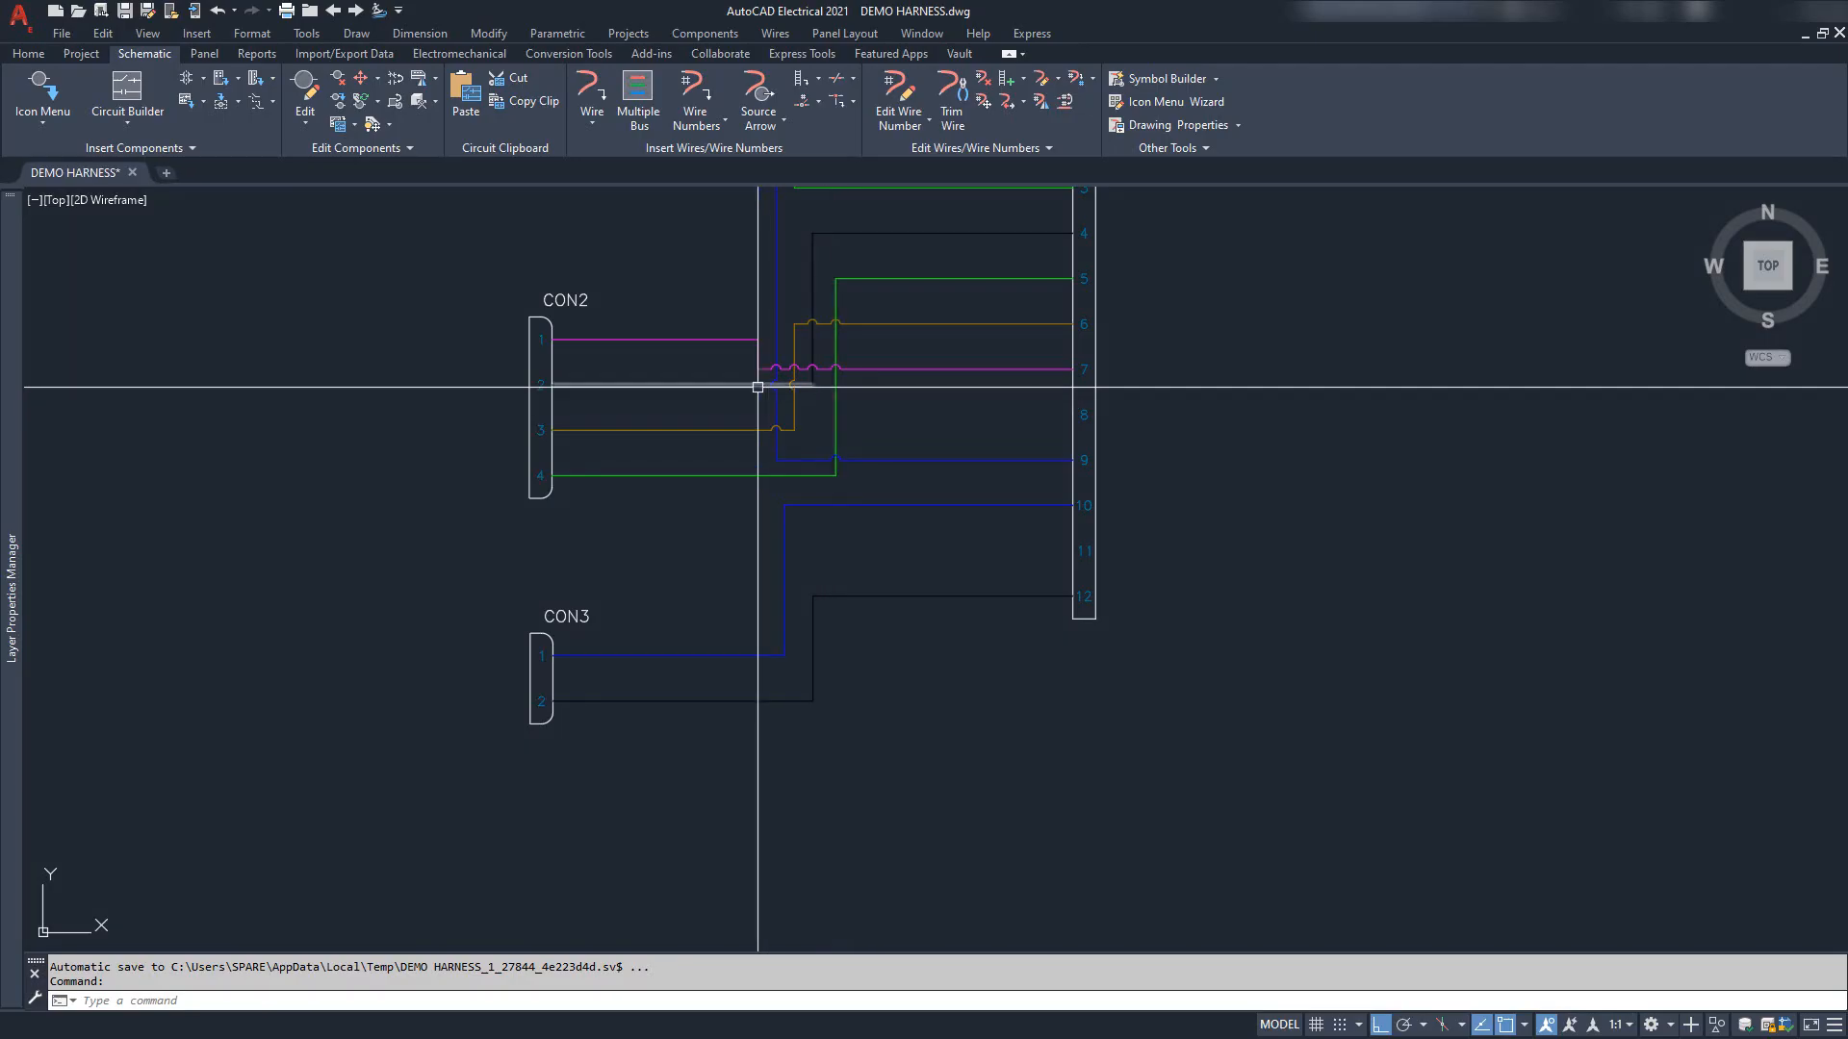
middle_click_drag(759, 384, 742, 702)
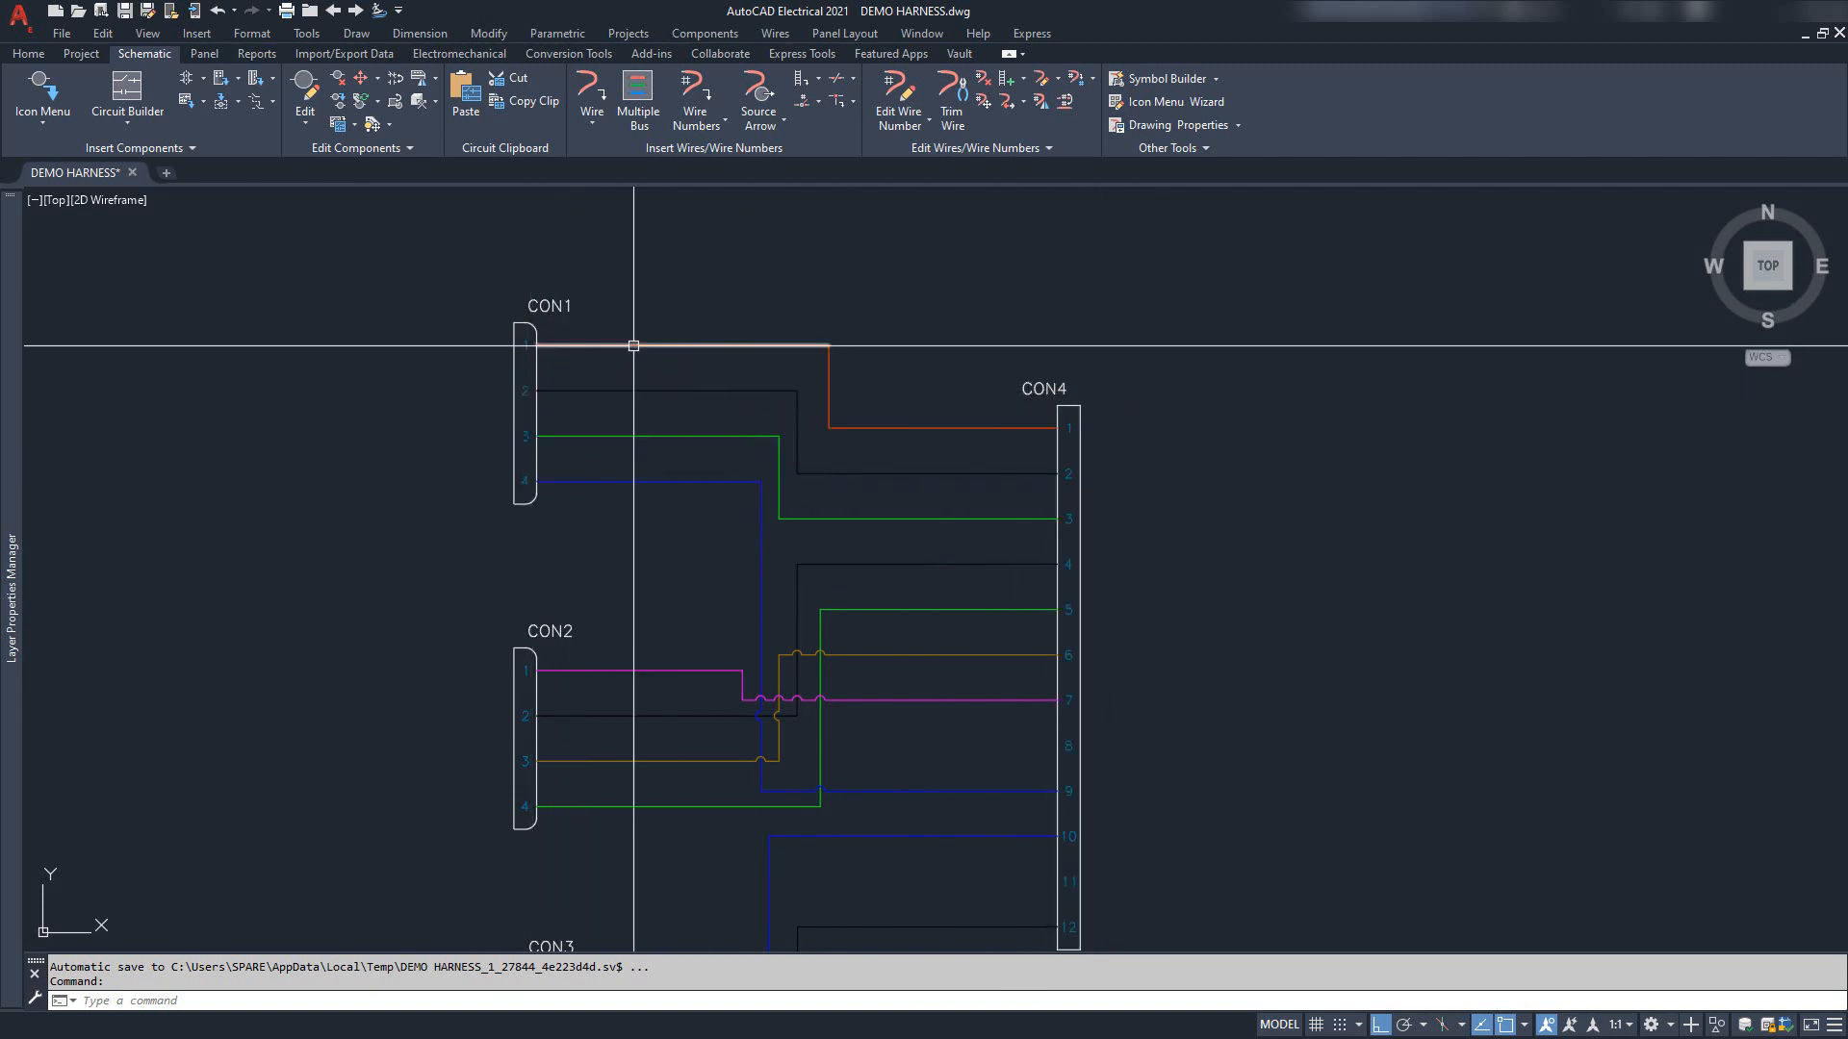
mouse_move(12, 510)
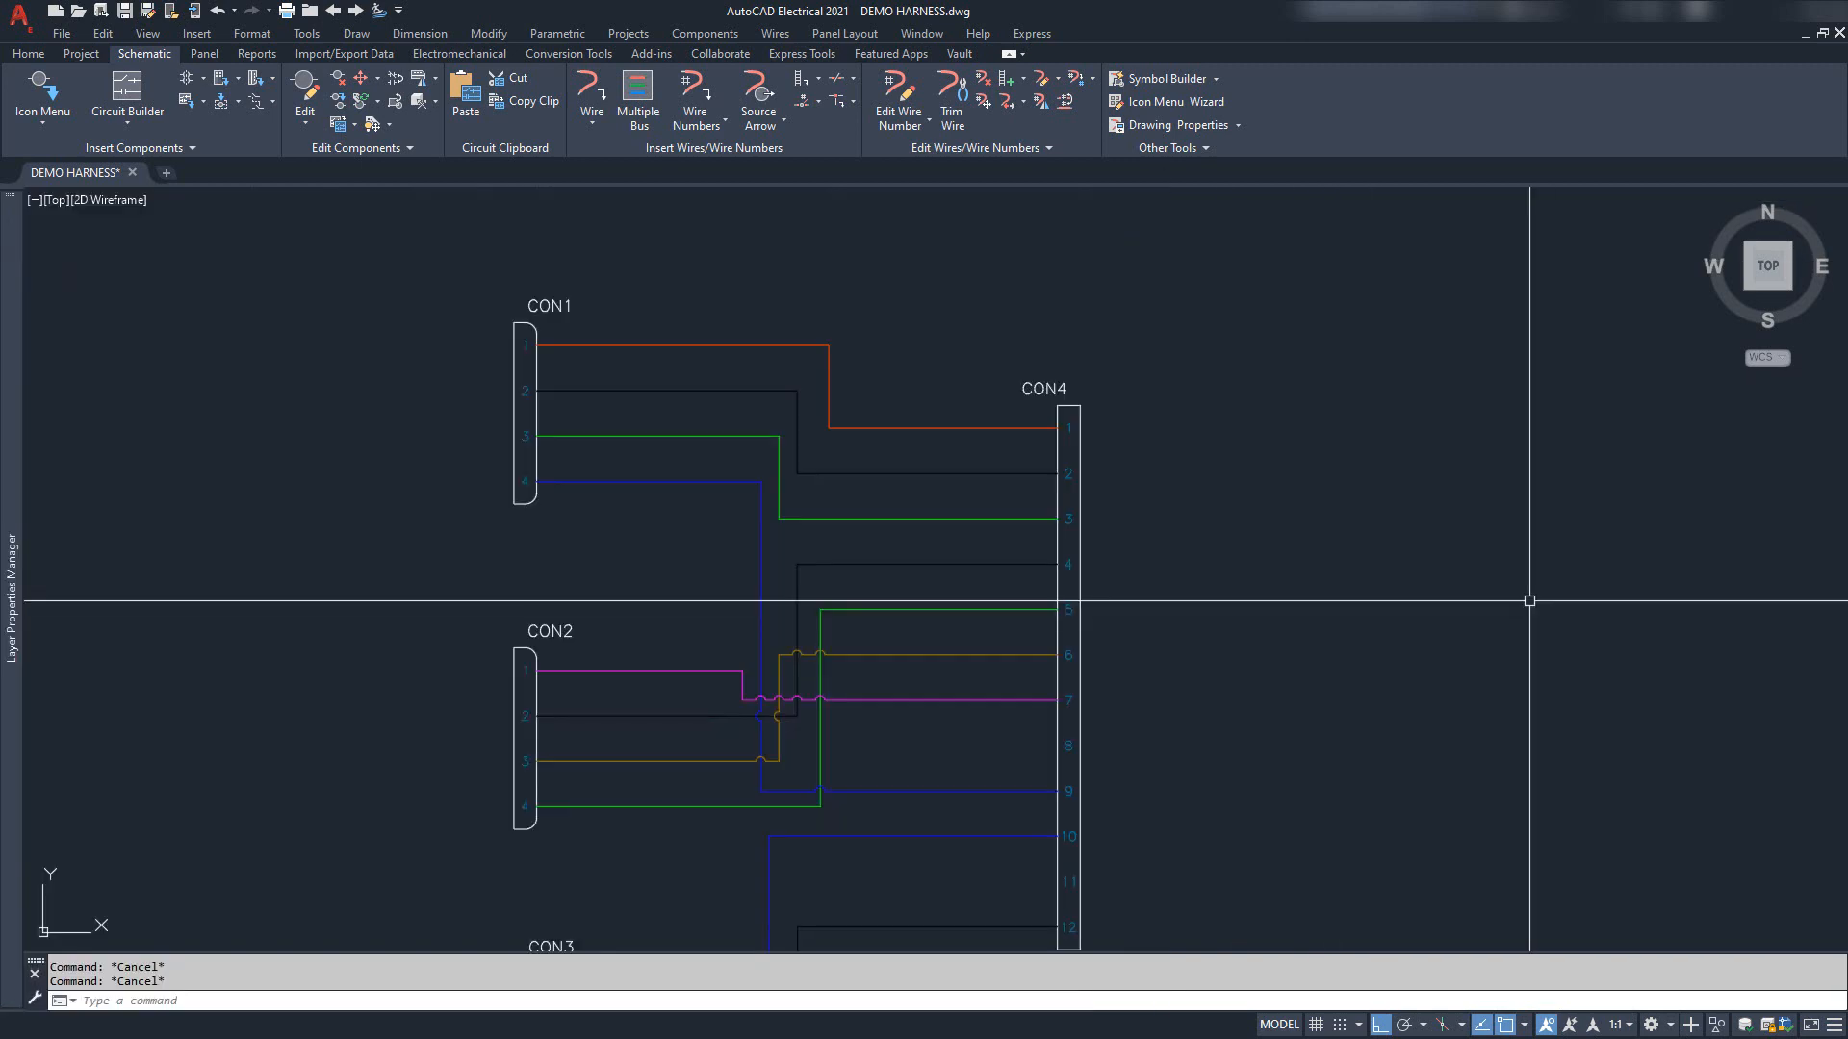
Inspect the wire leaving CON1 pin 1 in the schematic to identify its wire type.
left_click(19, 53)
left_click(729, 345)
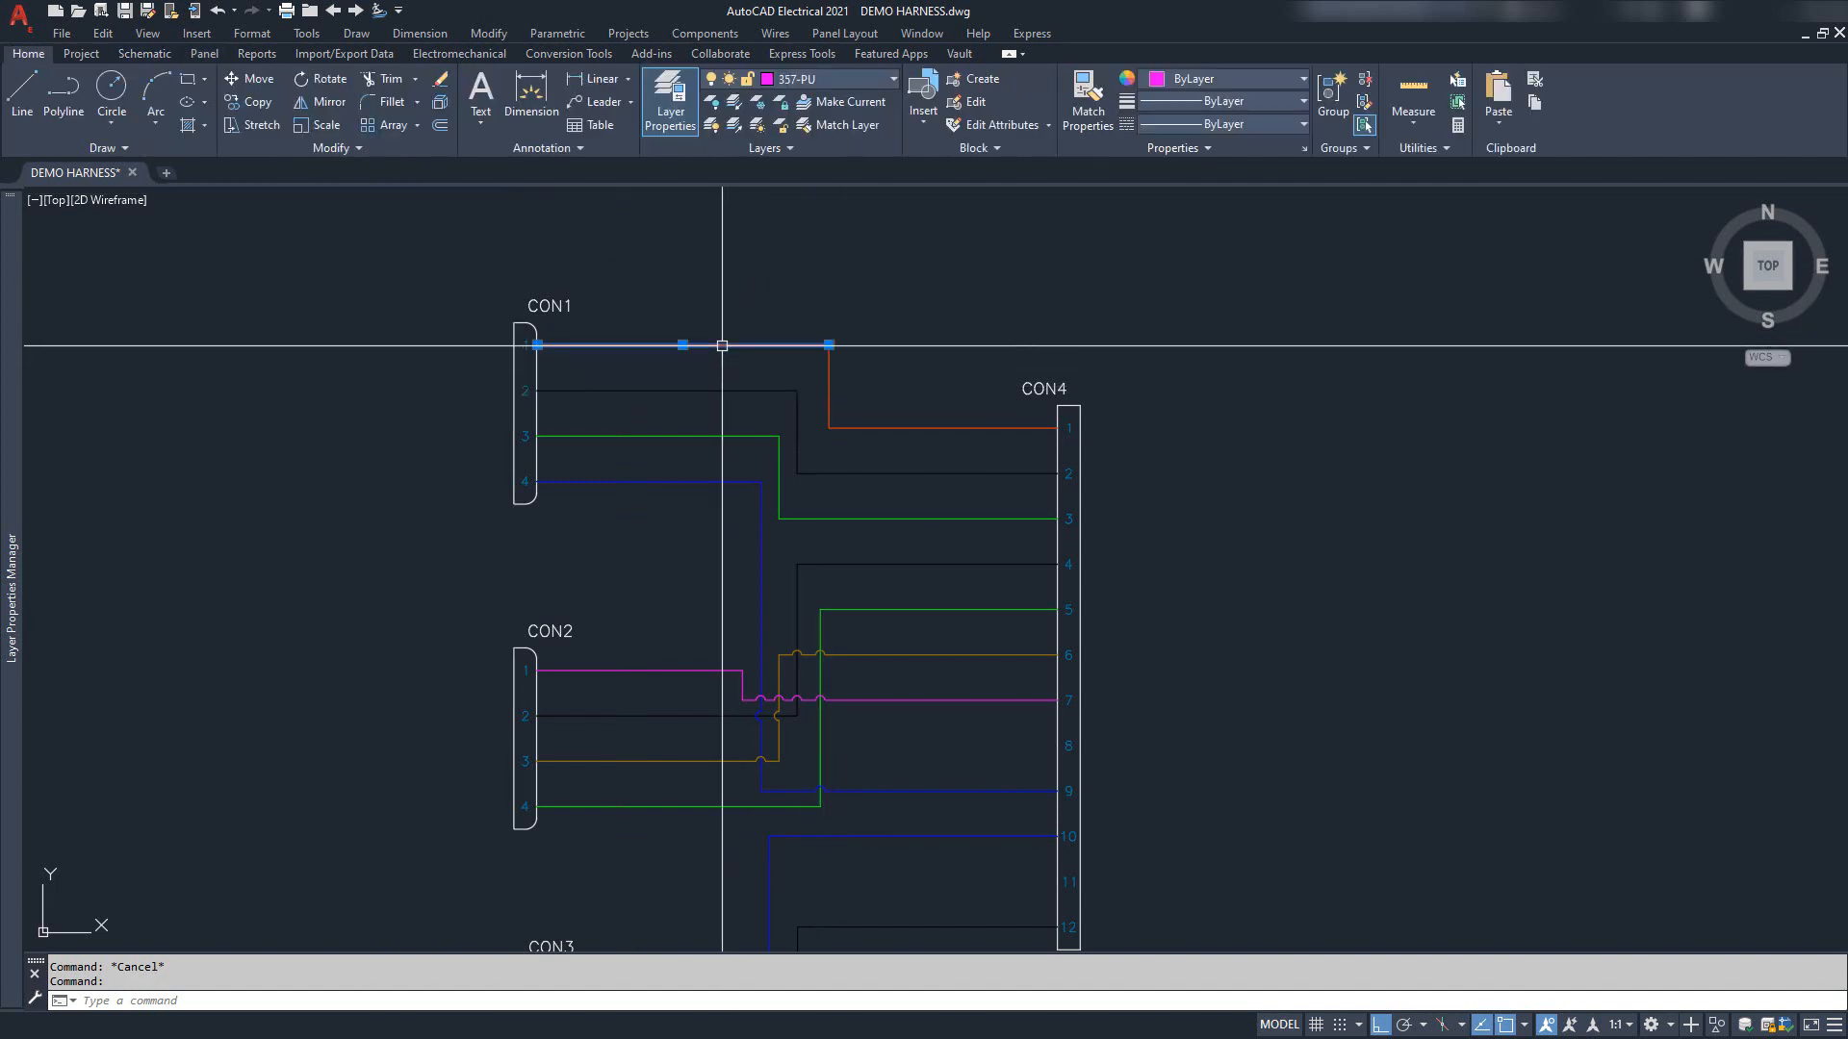
key("Escape")
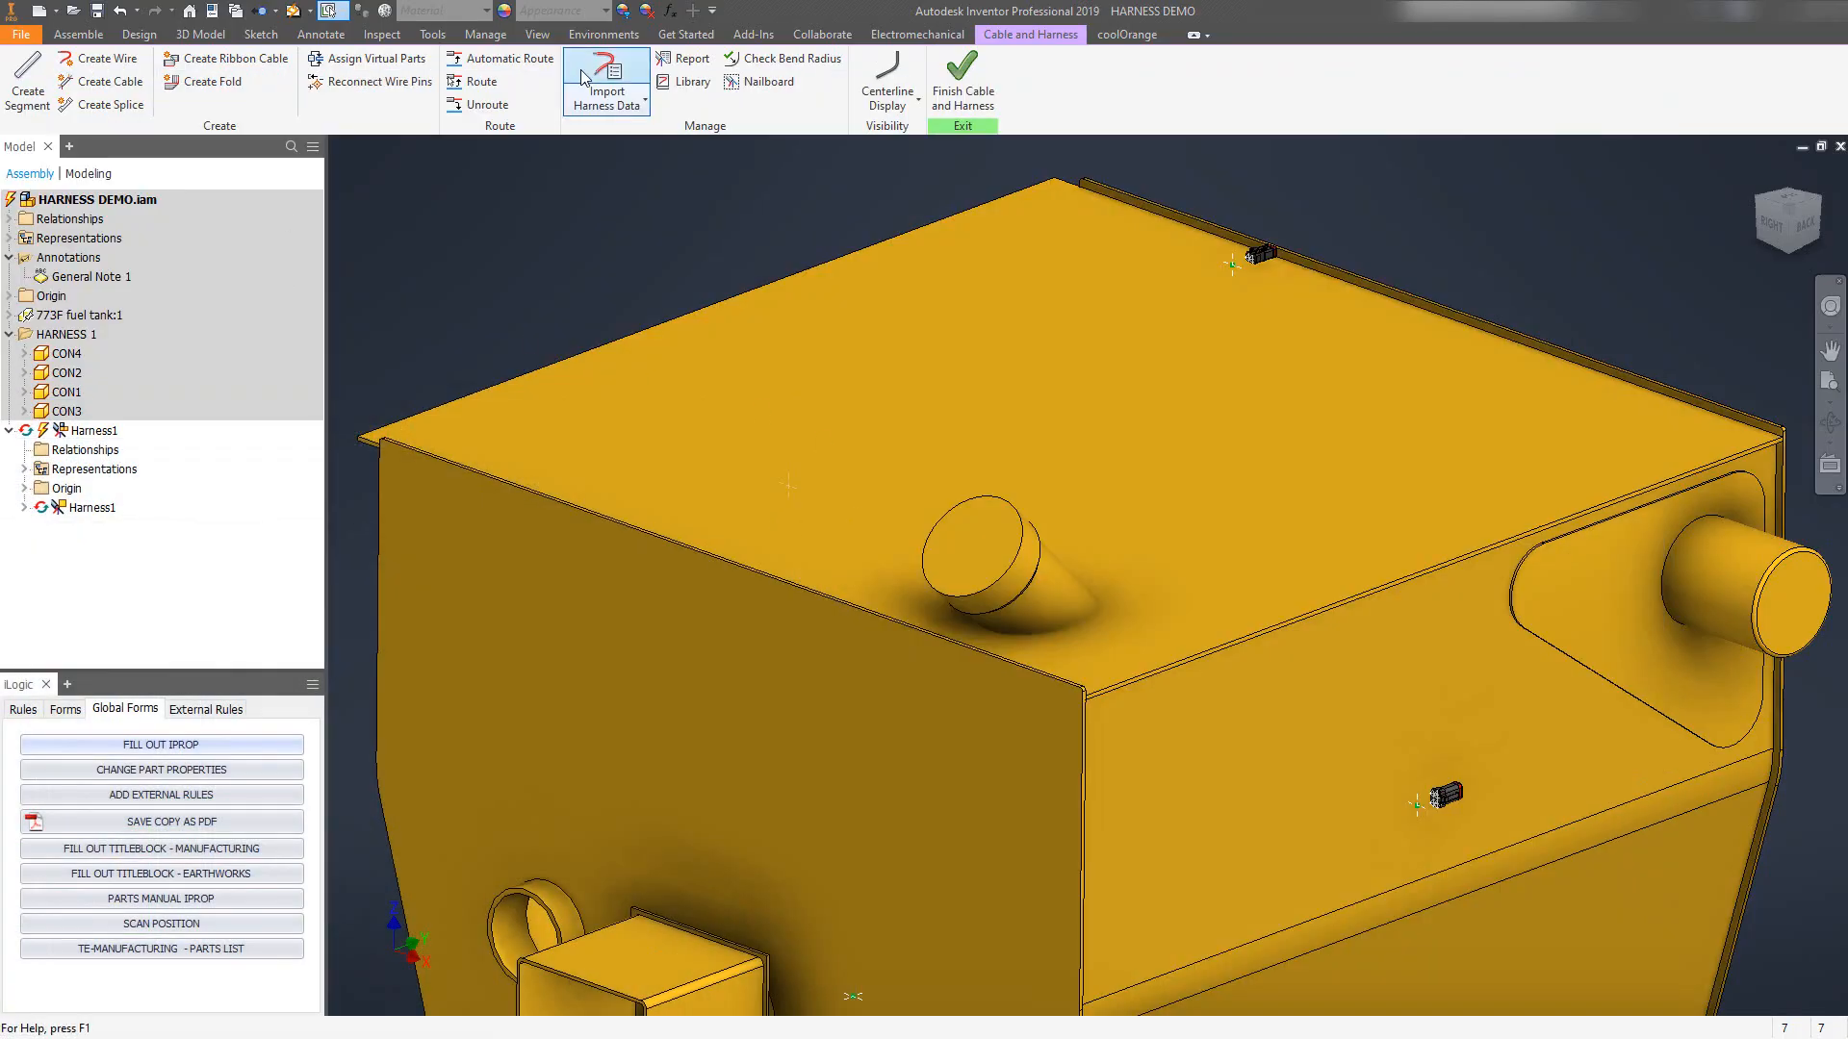
Switch to Inventor and start a new harness wire with the ID WIRE 1 in category TE.
left_click(117, 63)
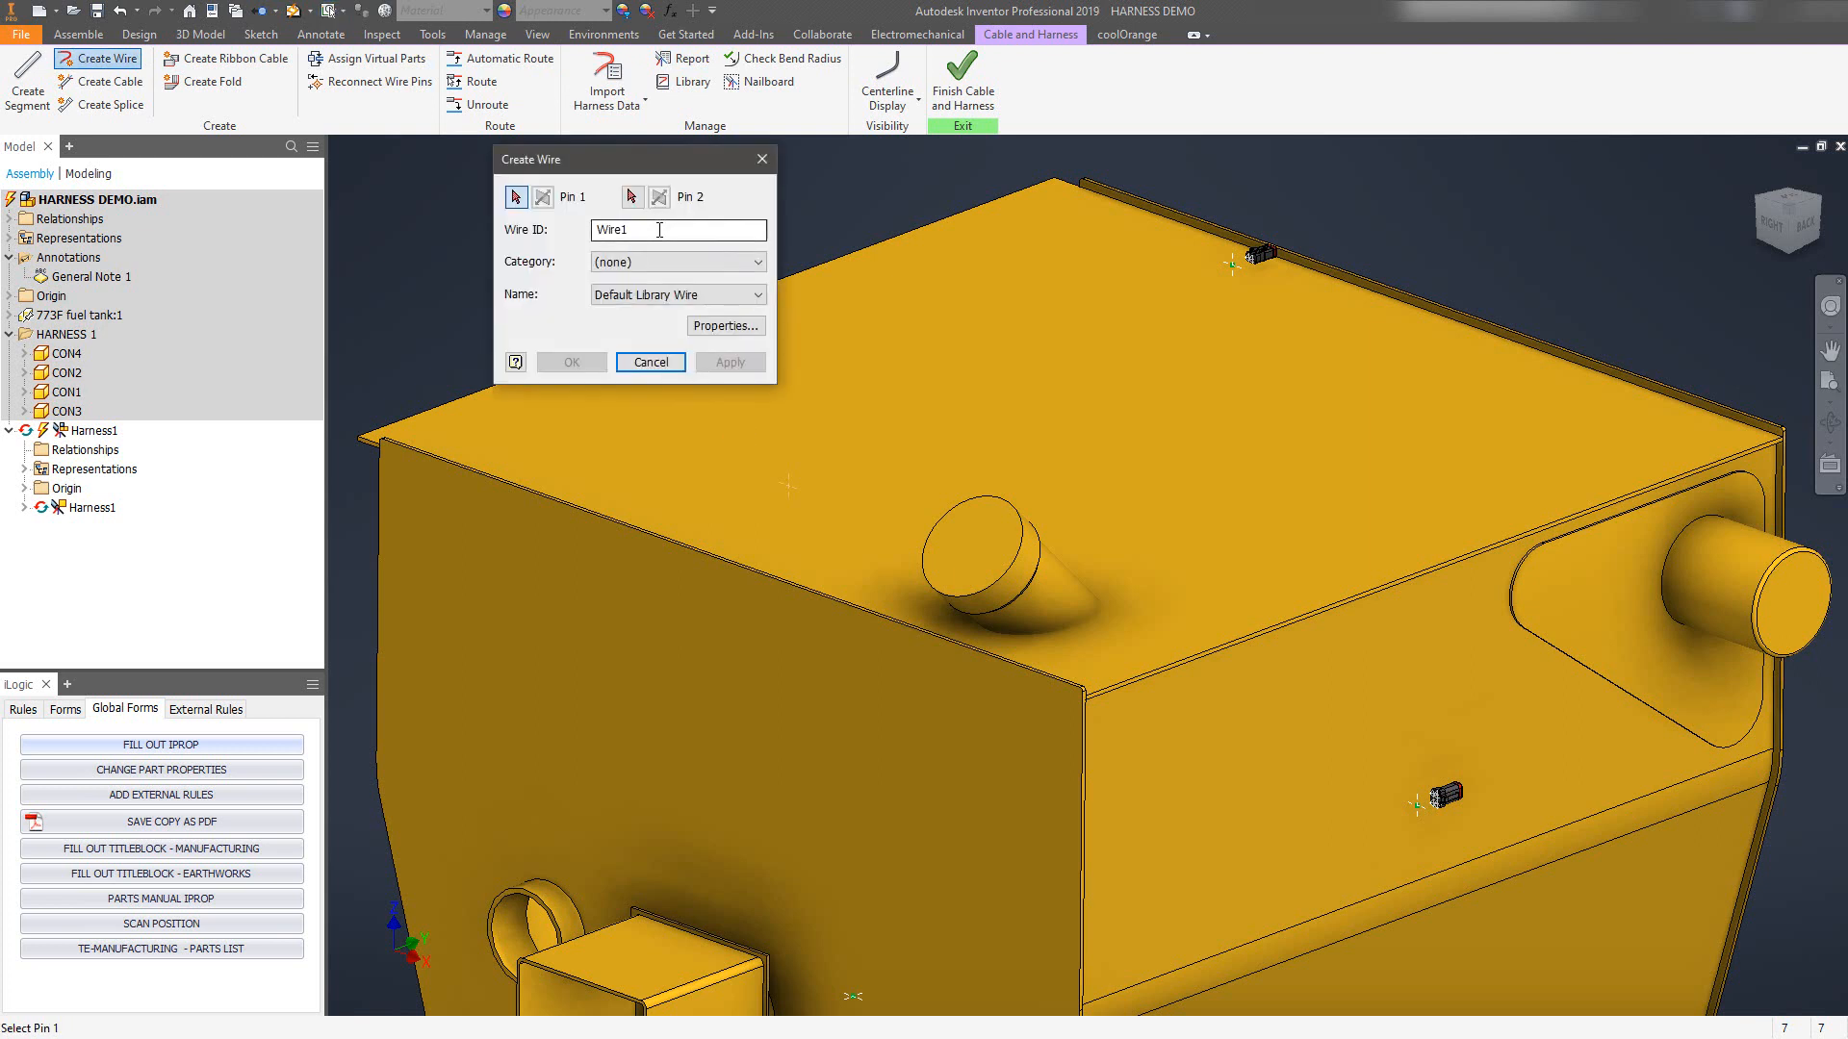
left_click_drag(652, 231, 535, 215)
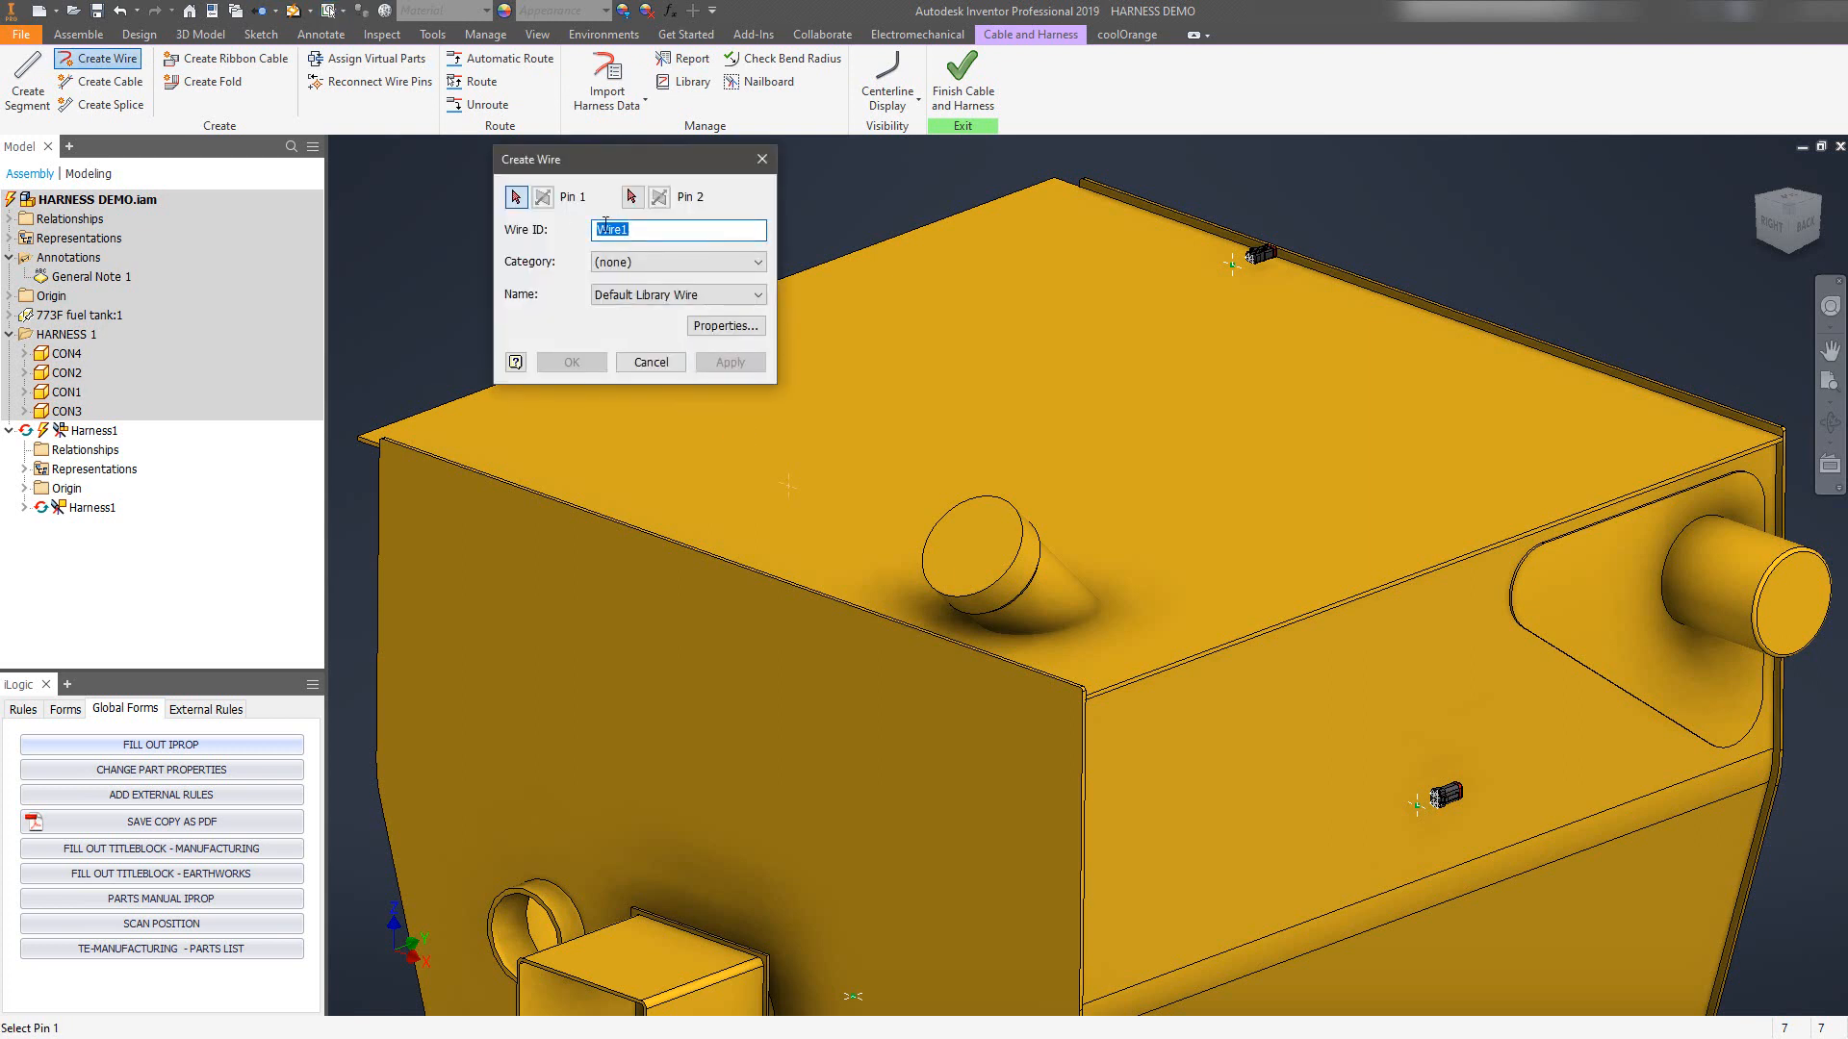
type("WIRE 1")
left_click(658, 262)
left_click(621, 318)
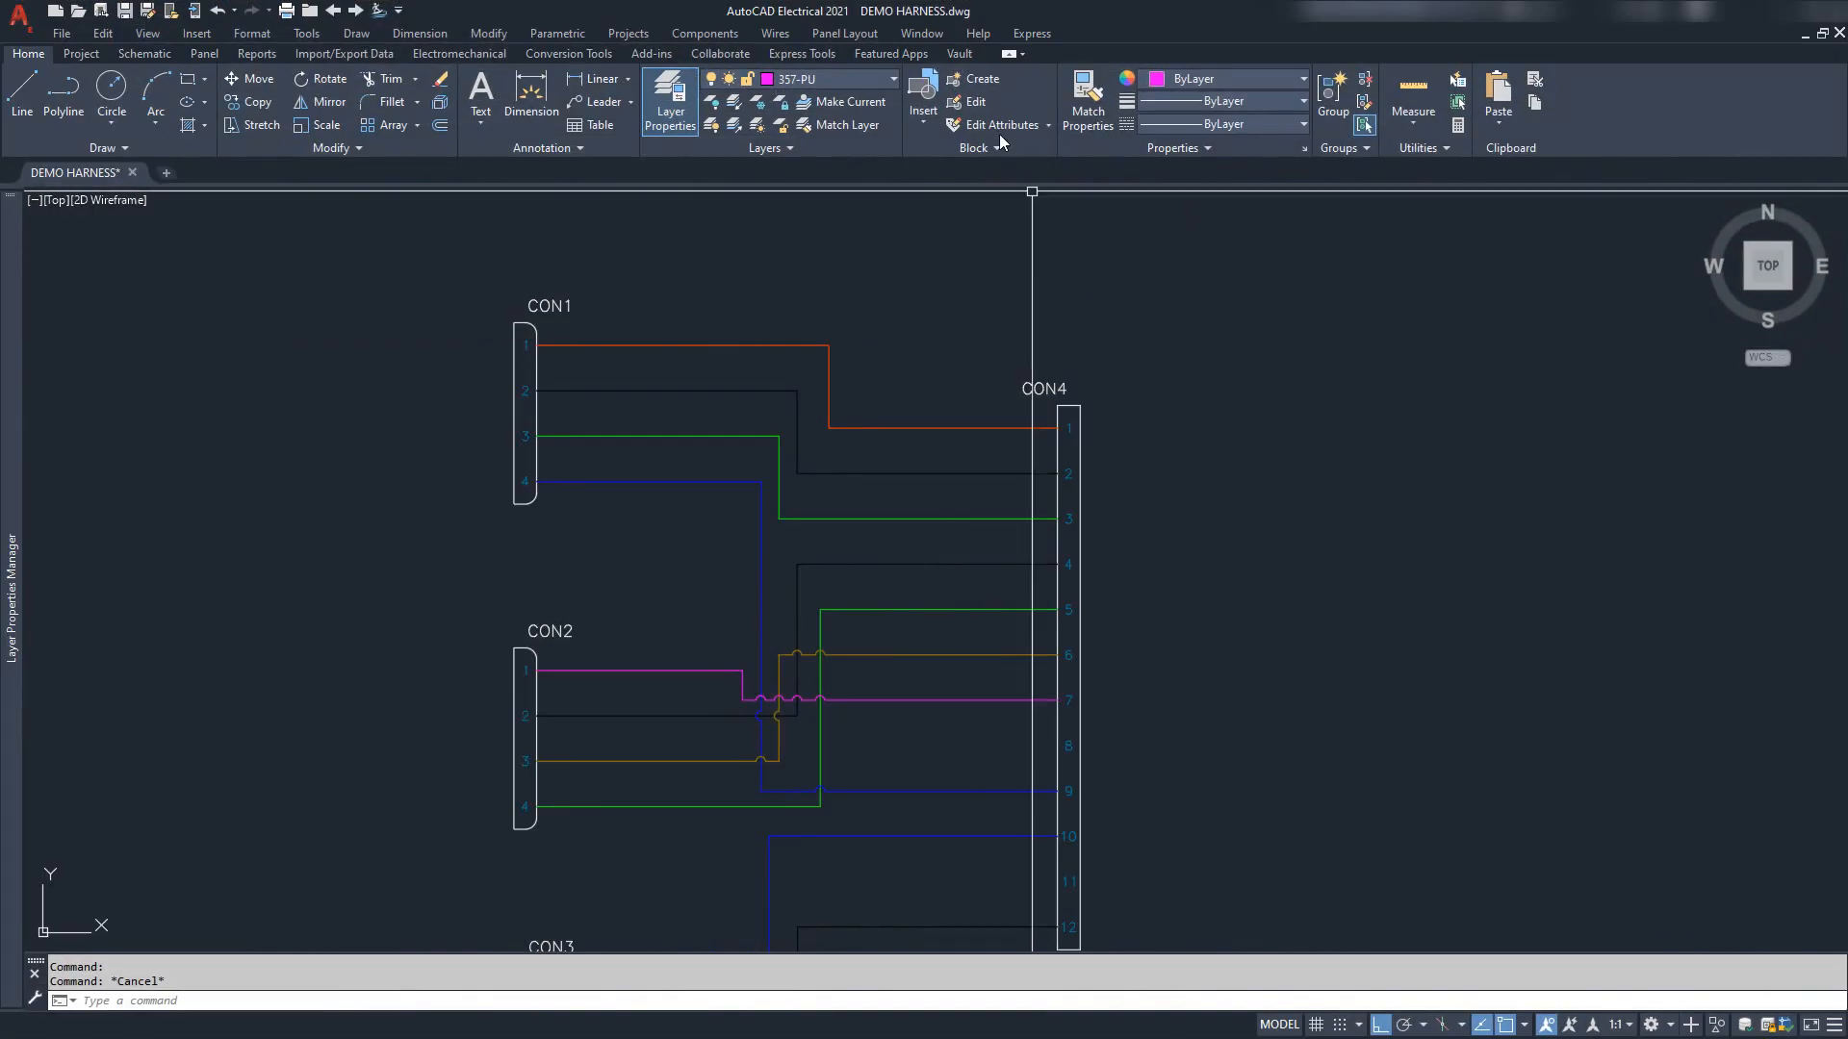
Recheck CON1's pin 1 wire in the schematic and set the new wire's library name to 604-OR.
left_click(664, 341)
left_click(648, 354)
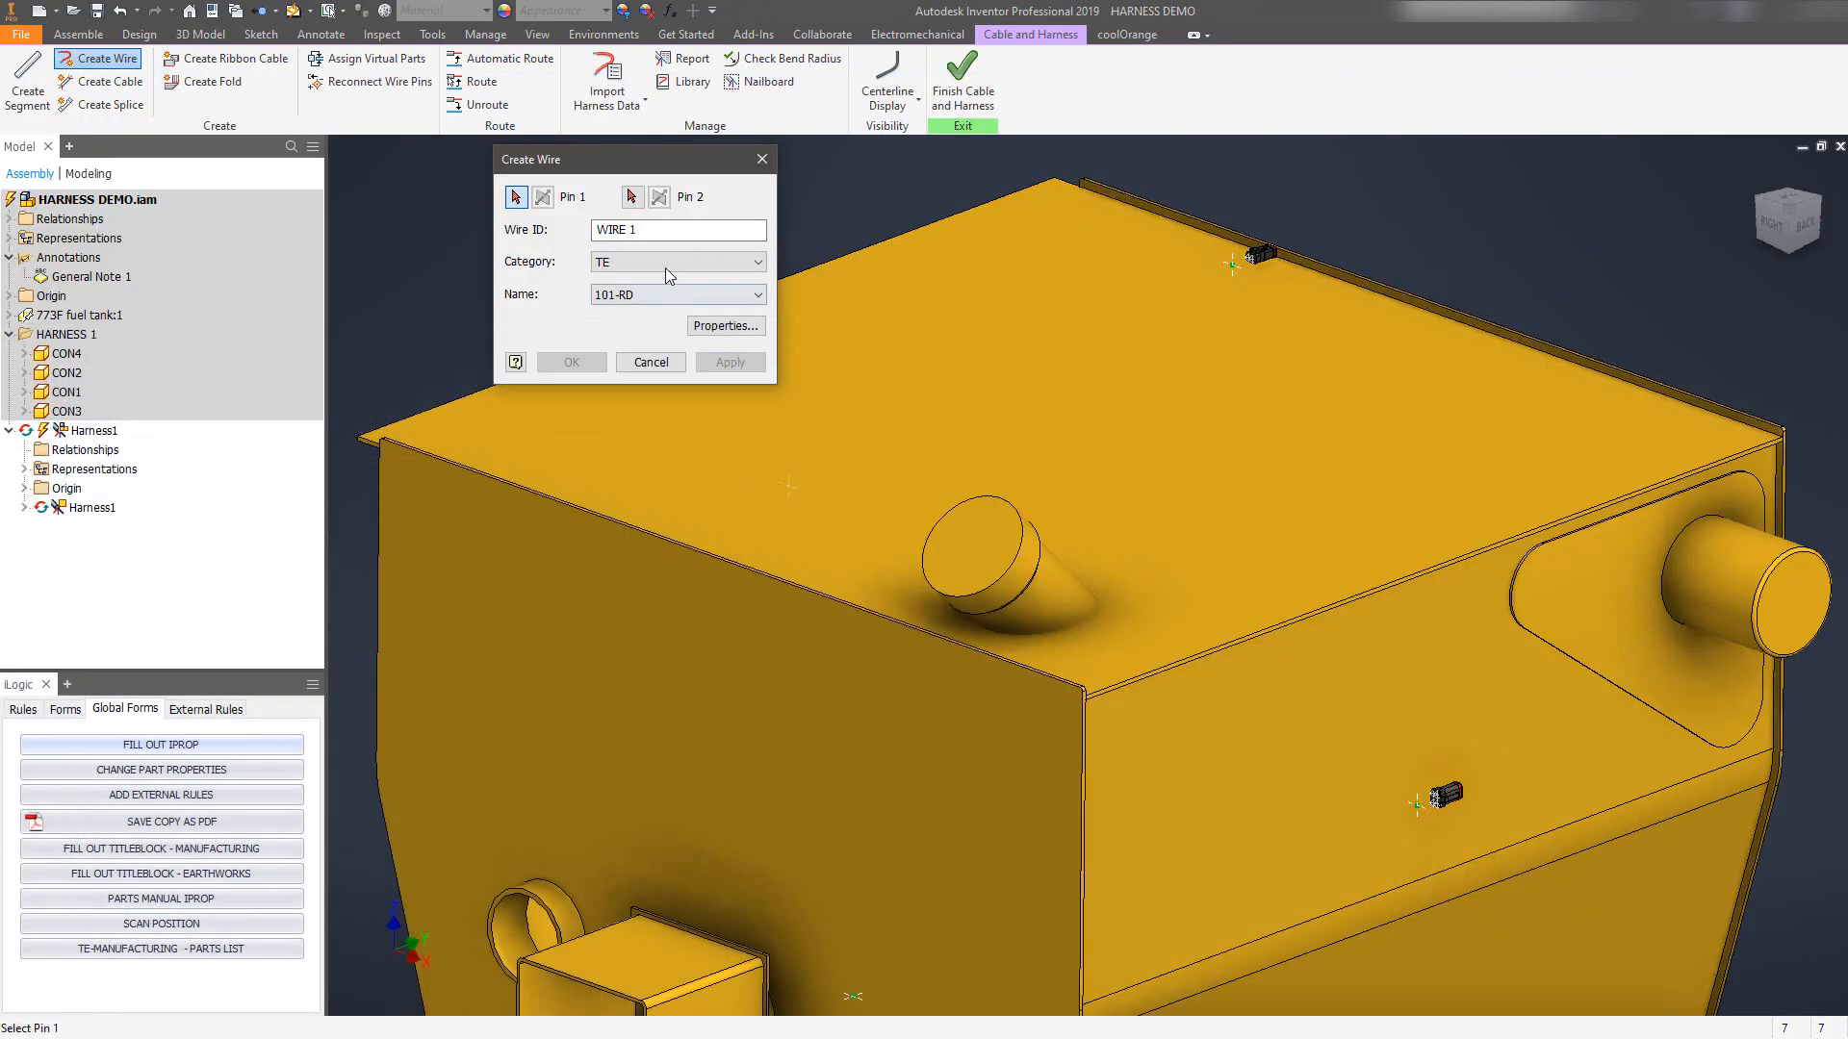
left_click(654, 293)
left_click_drag(761, 356, 760, 414)
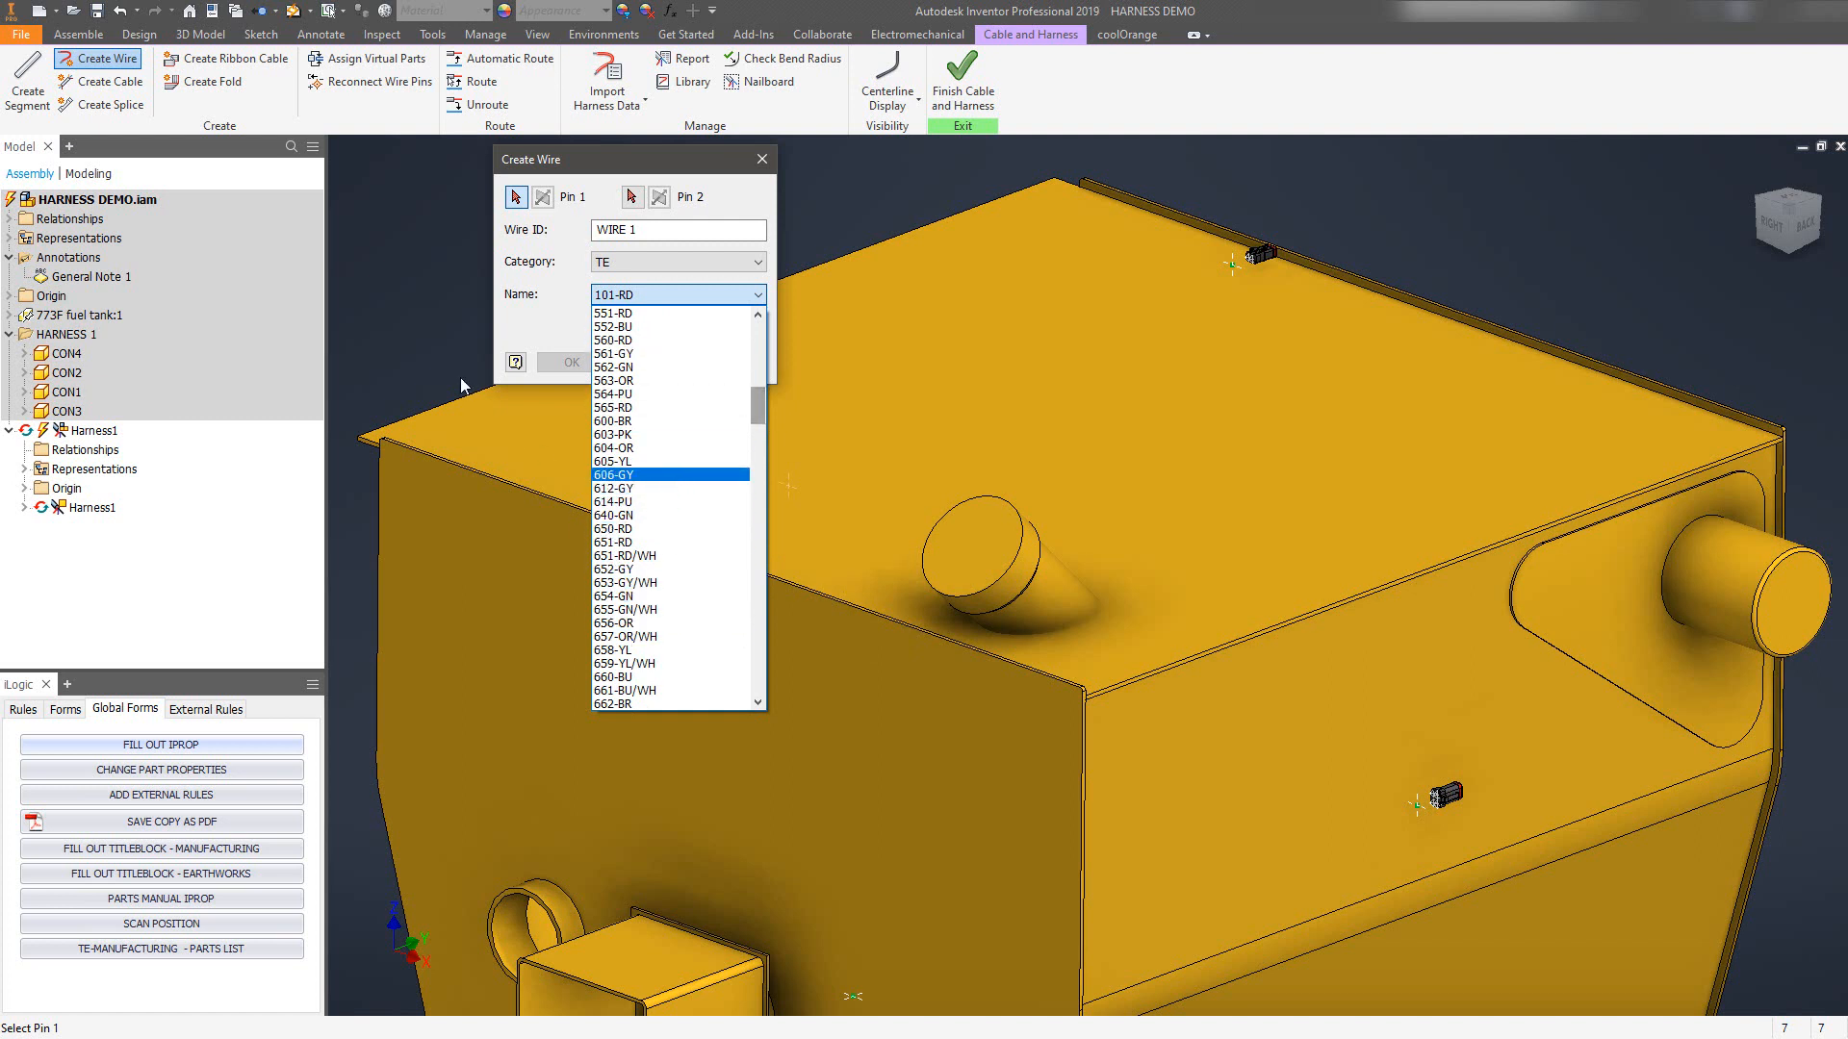
left_click(609, 448)
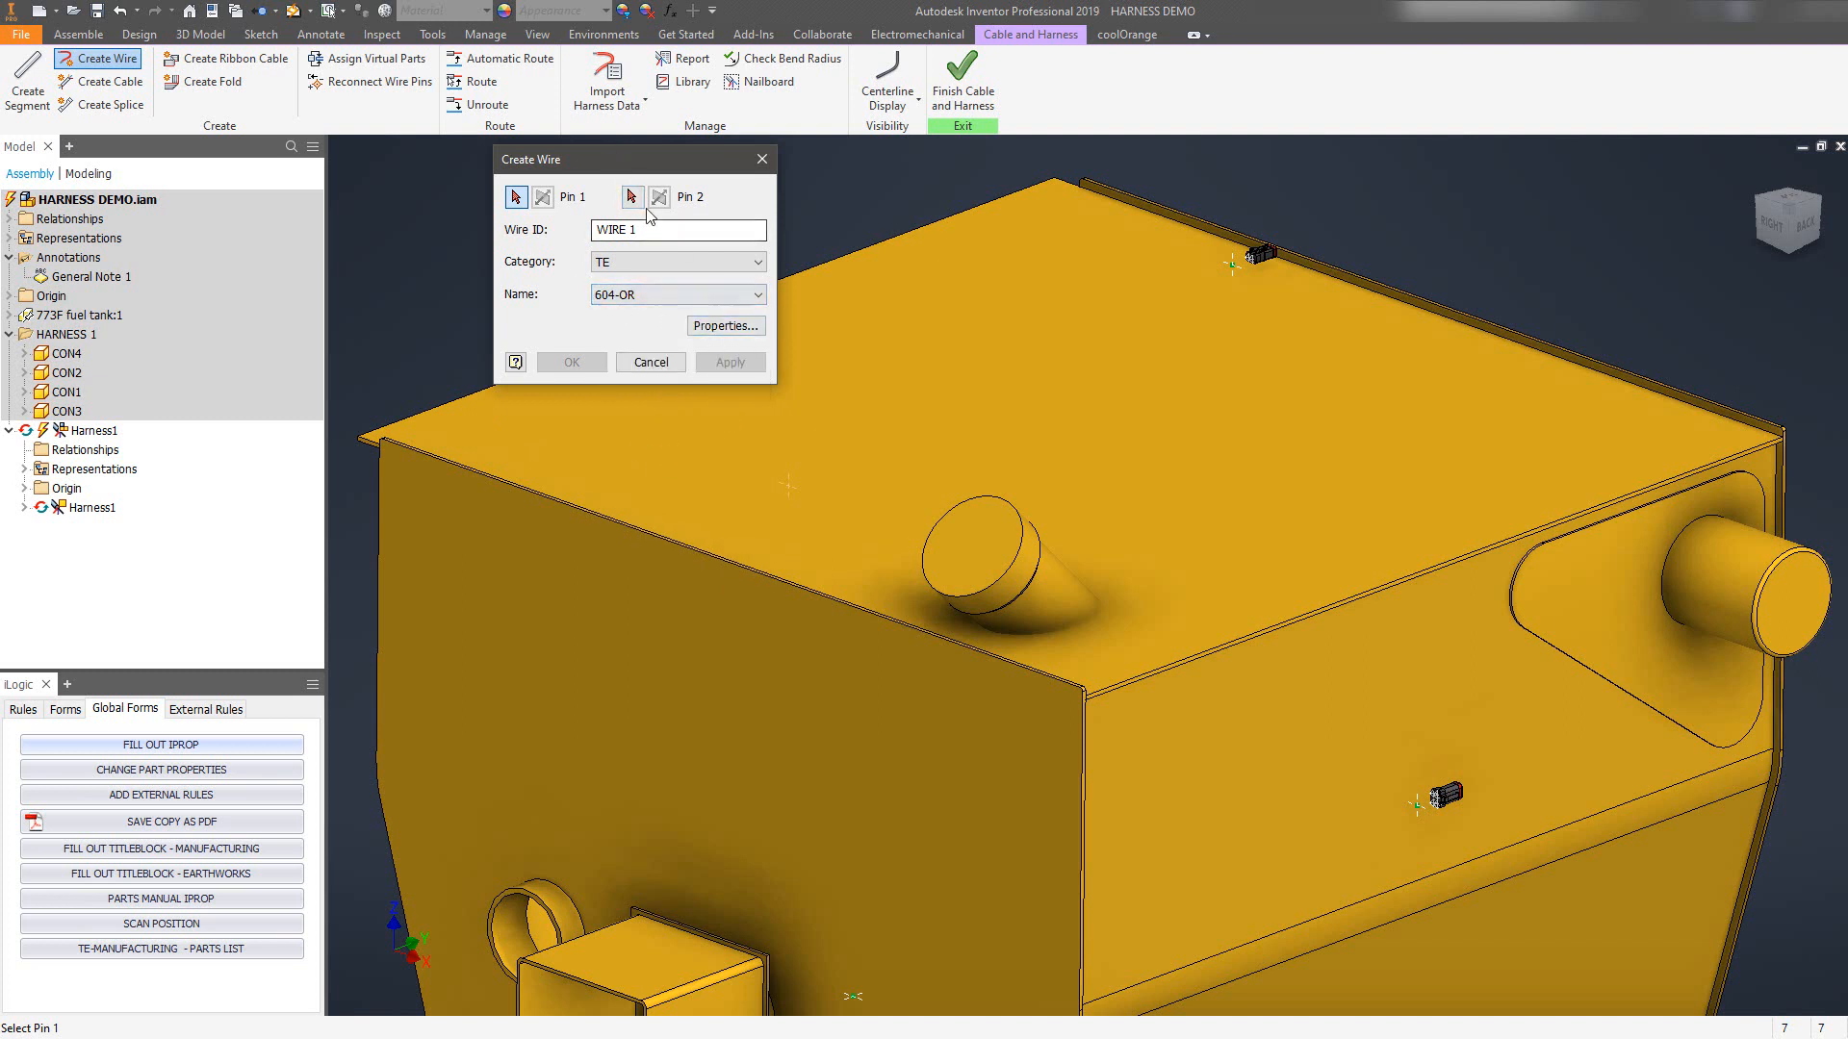
Examine the general and custom properties of library wire 604-OR.
left_click(723, 326)
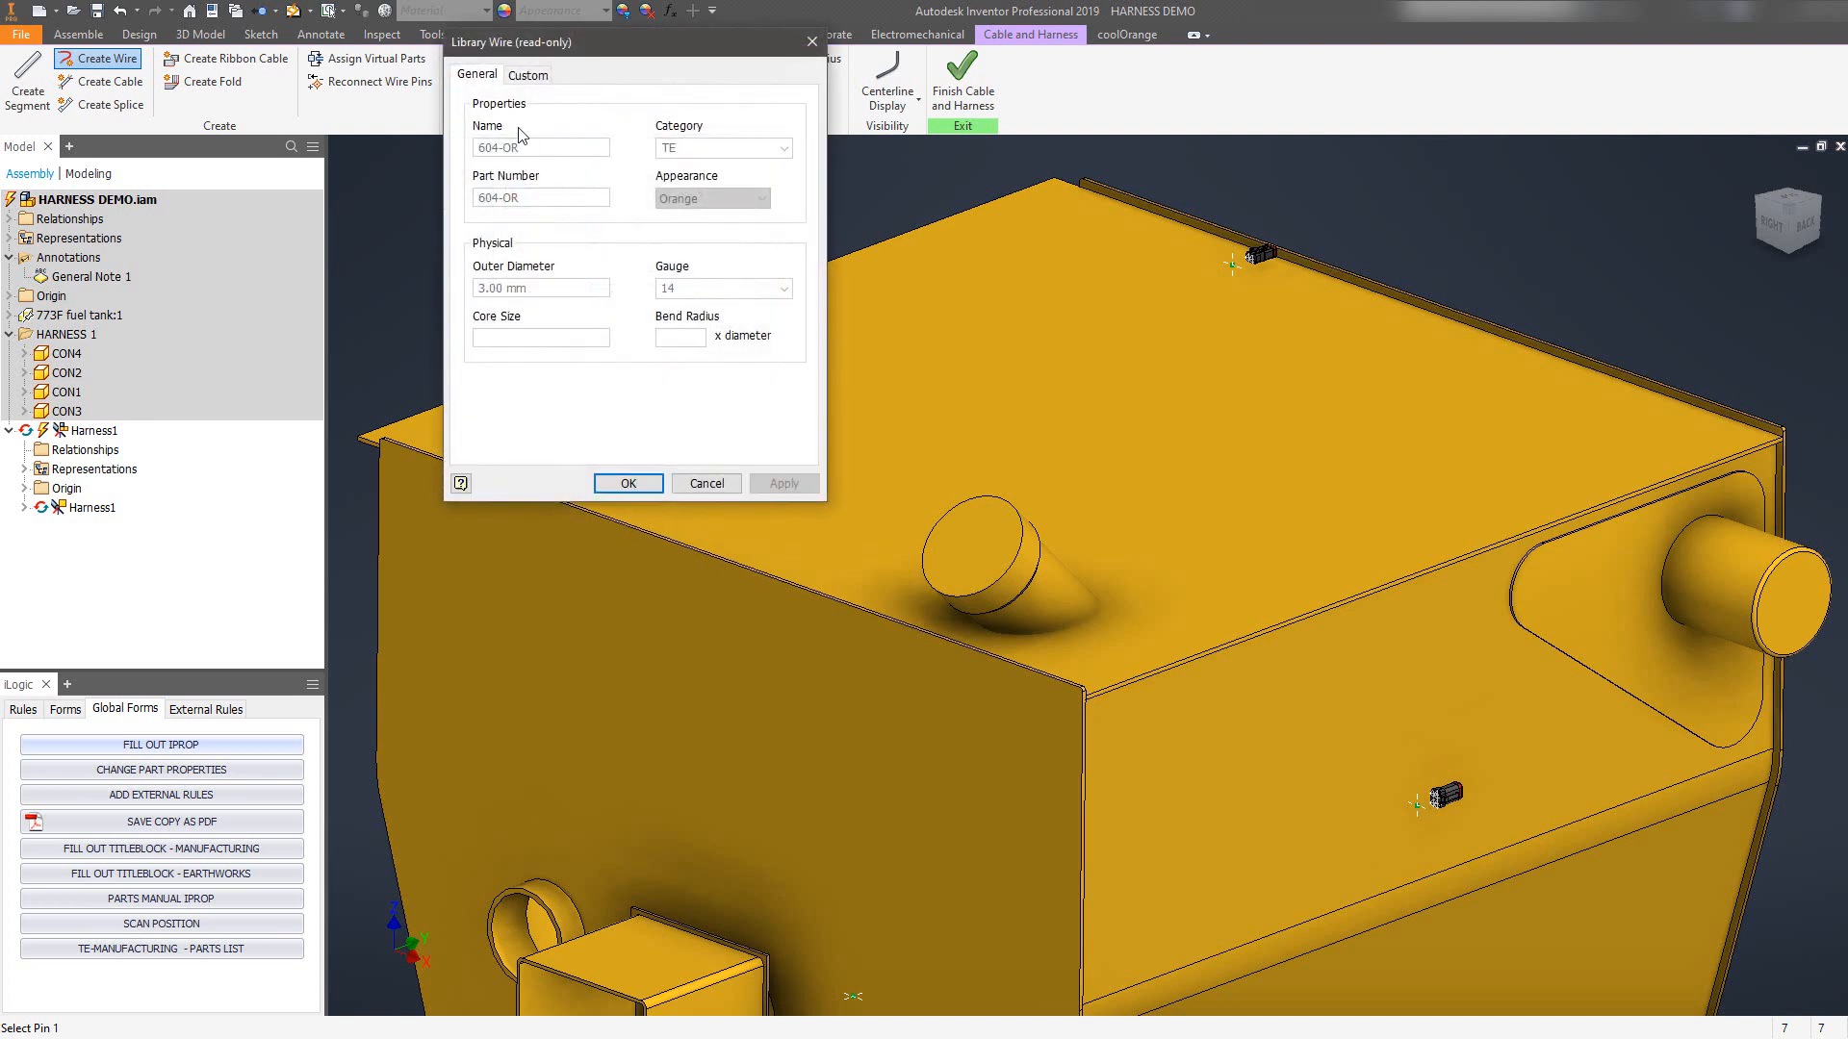
left_click(526, 76)
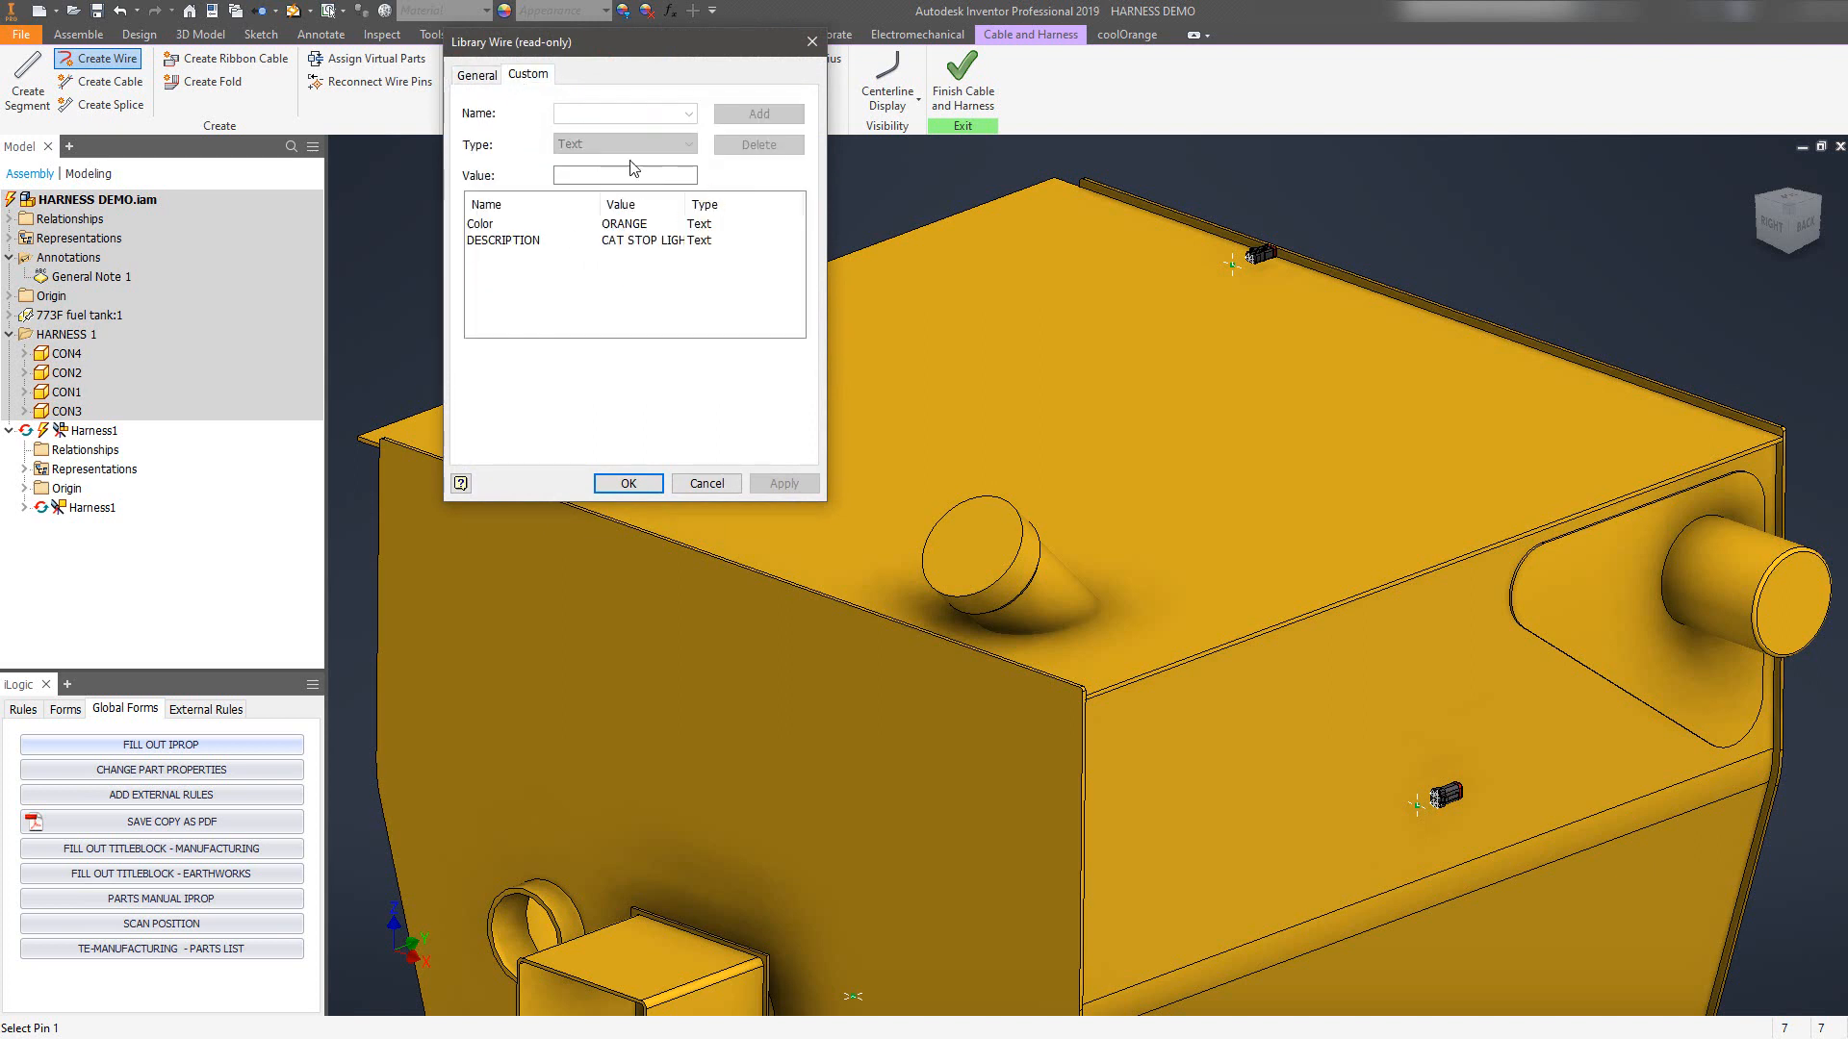
left_click_drag(689, 204, 730, 204)
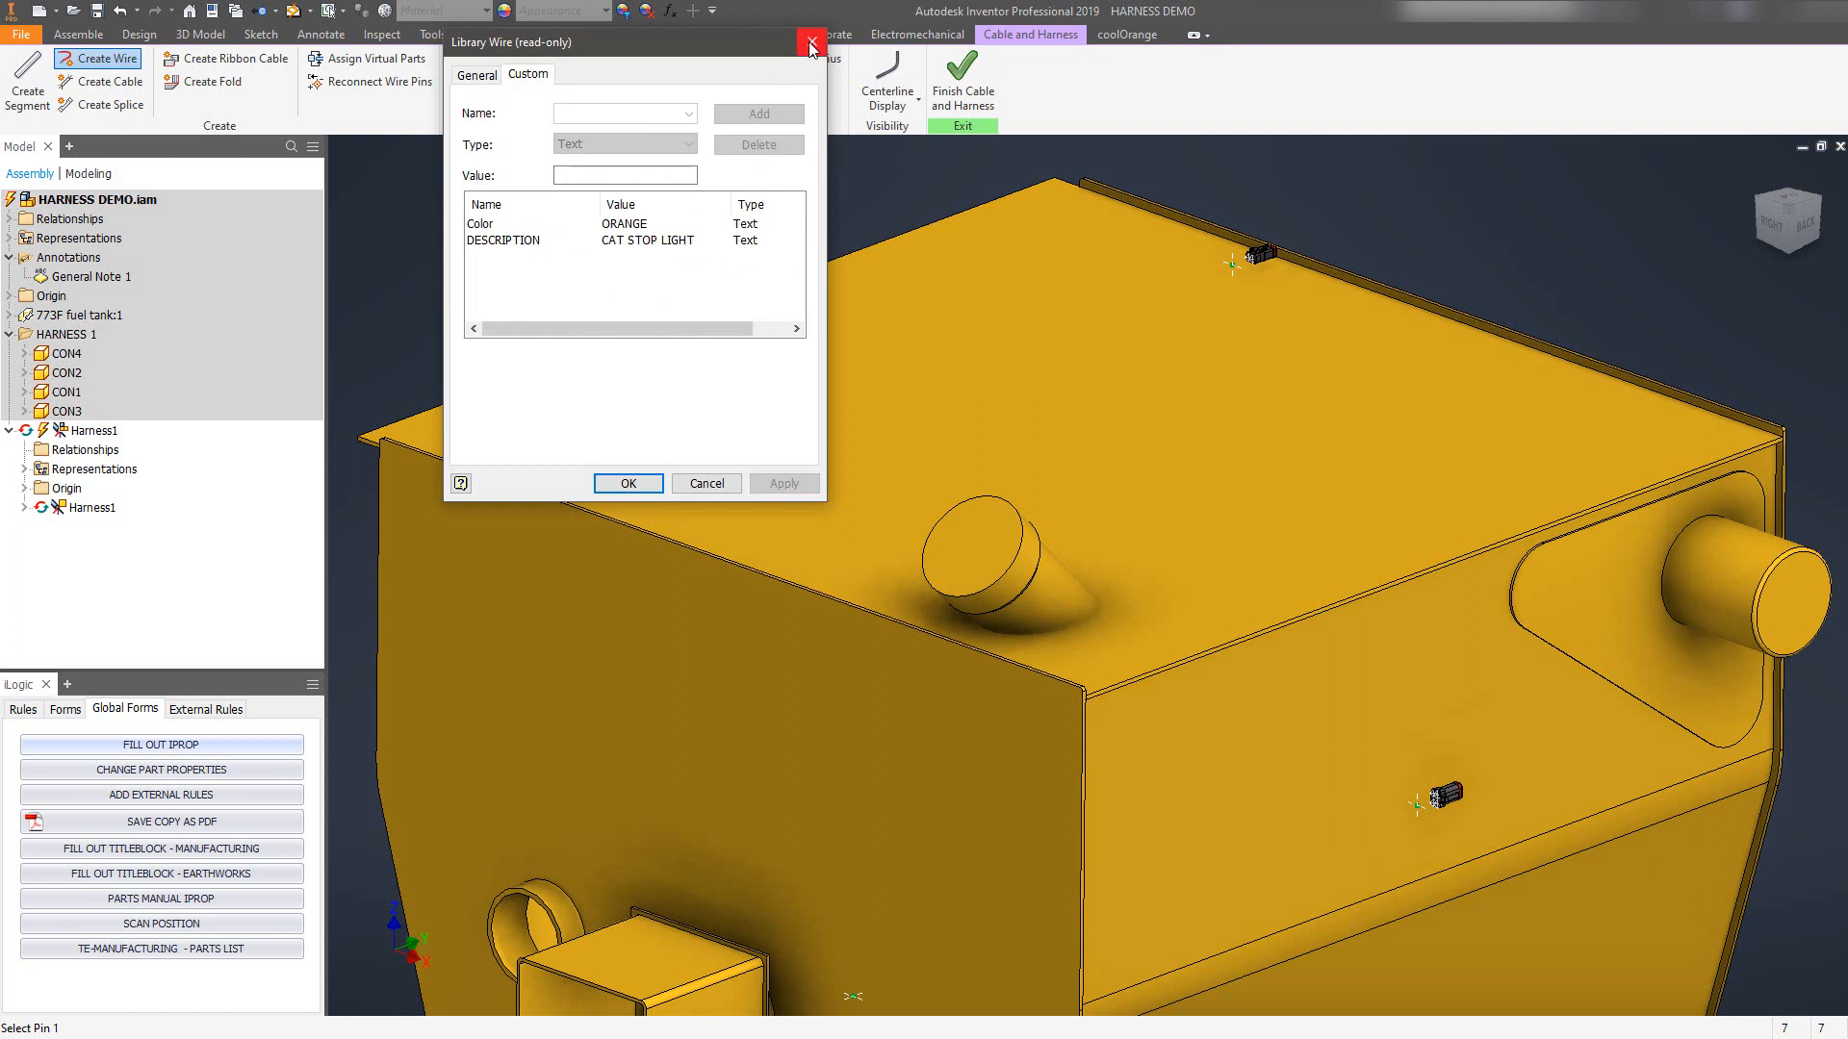
left_click(631, 484)
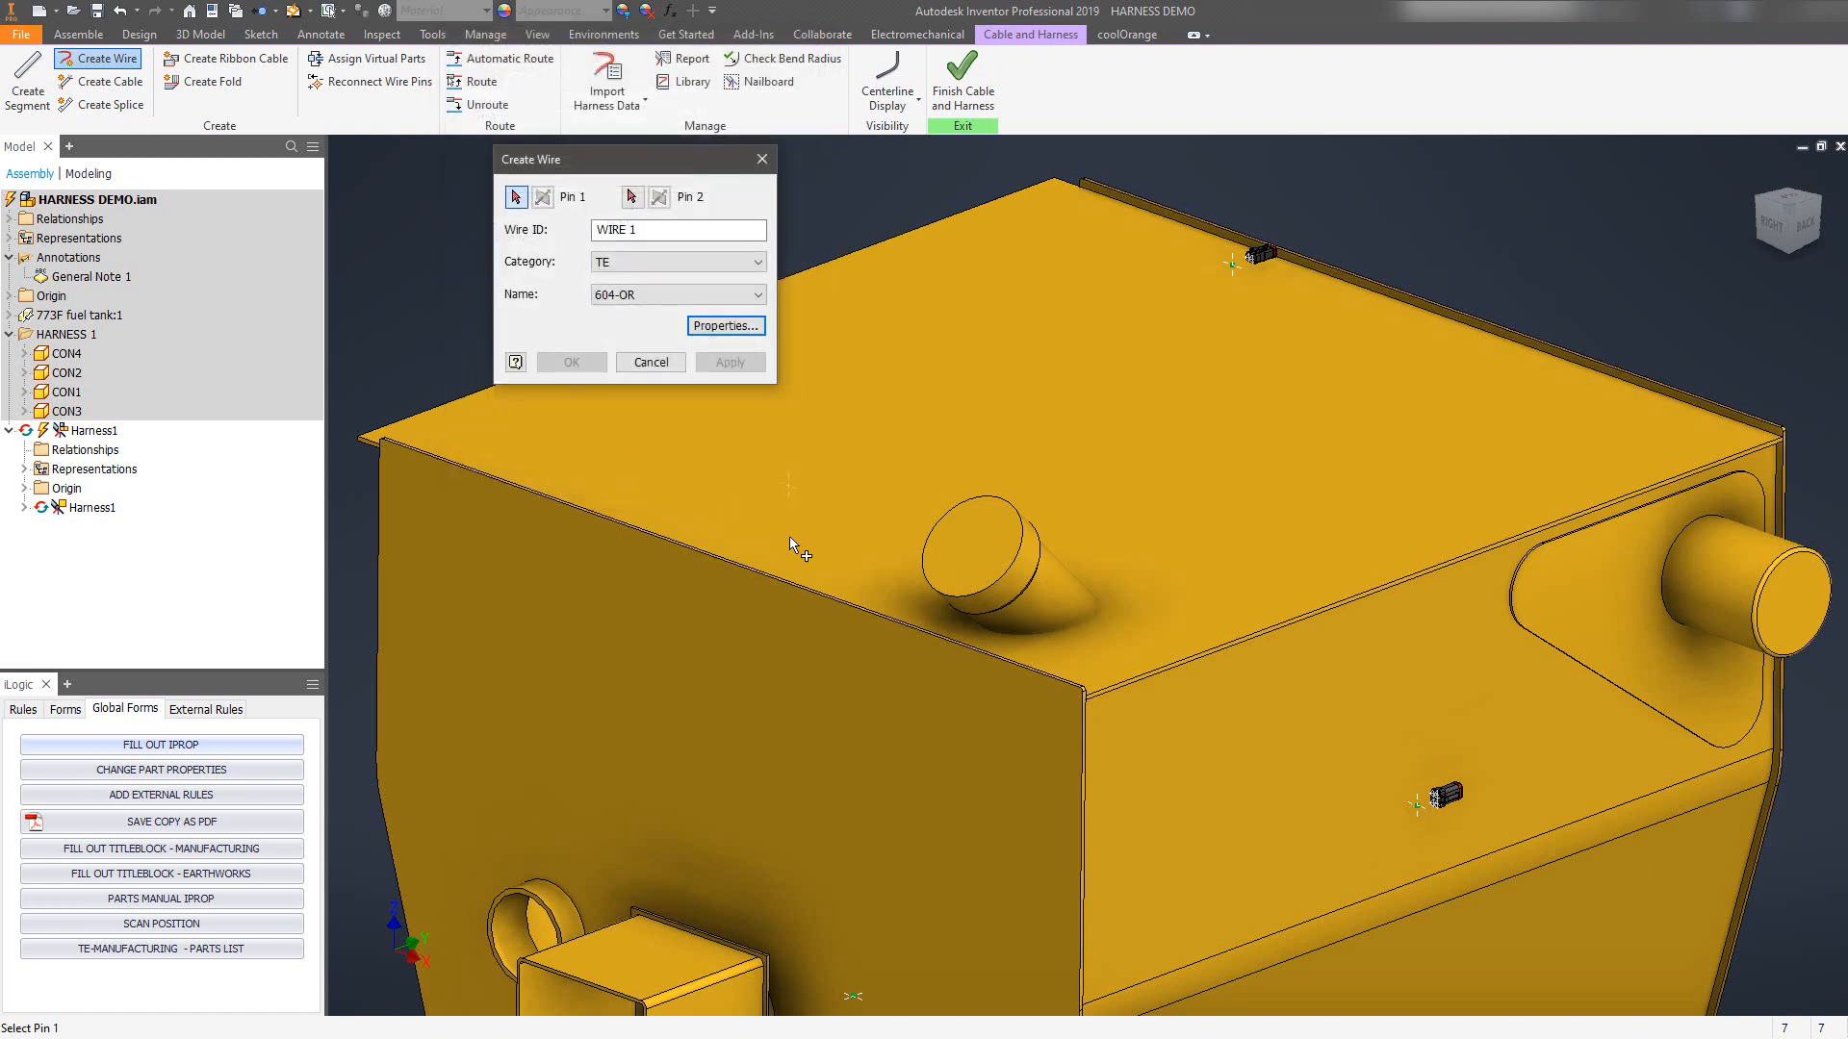
Attach the first end of WIRE 1 to pin 1 of connector CON4.
middle_click_drag(789, 541, 1135, 438)
middle_click_drag(1145, 664, 1092, 855)
key("F4")
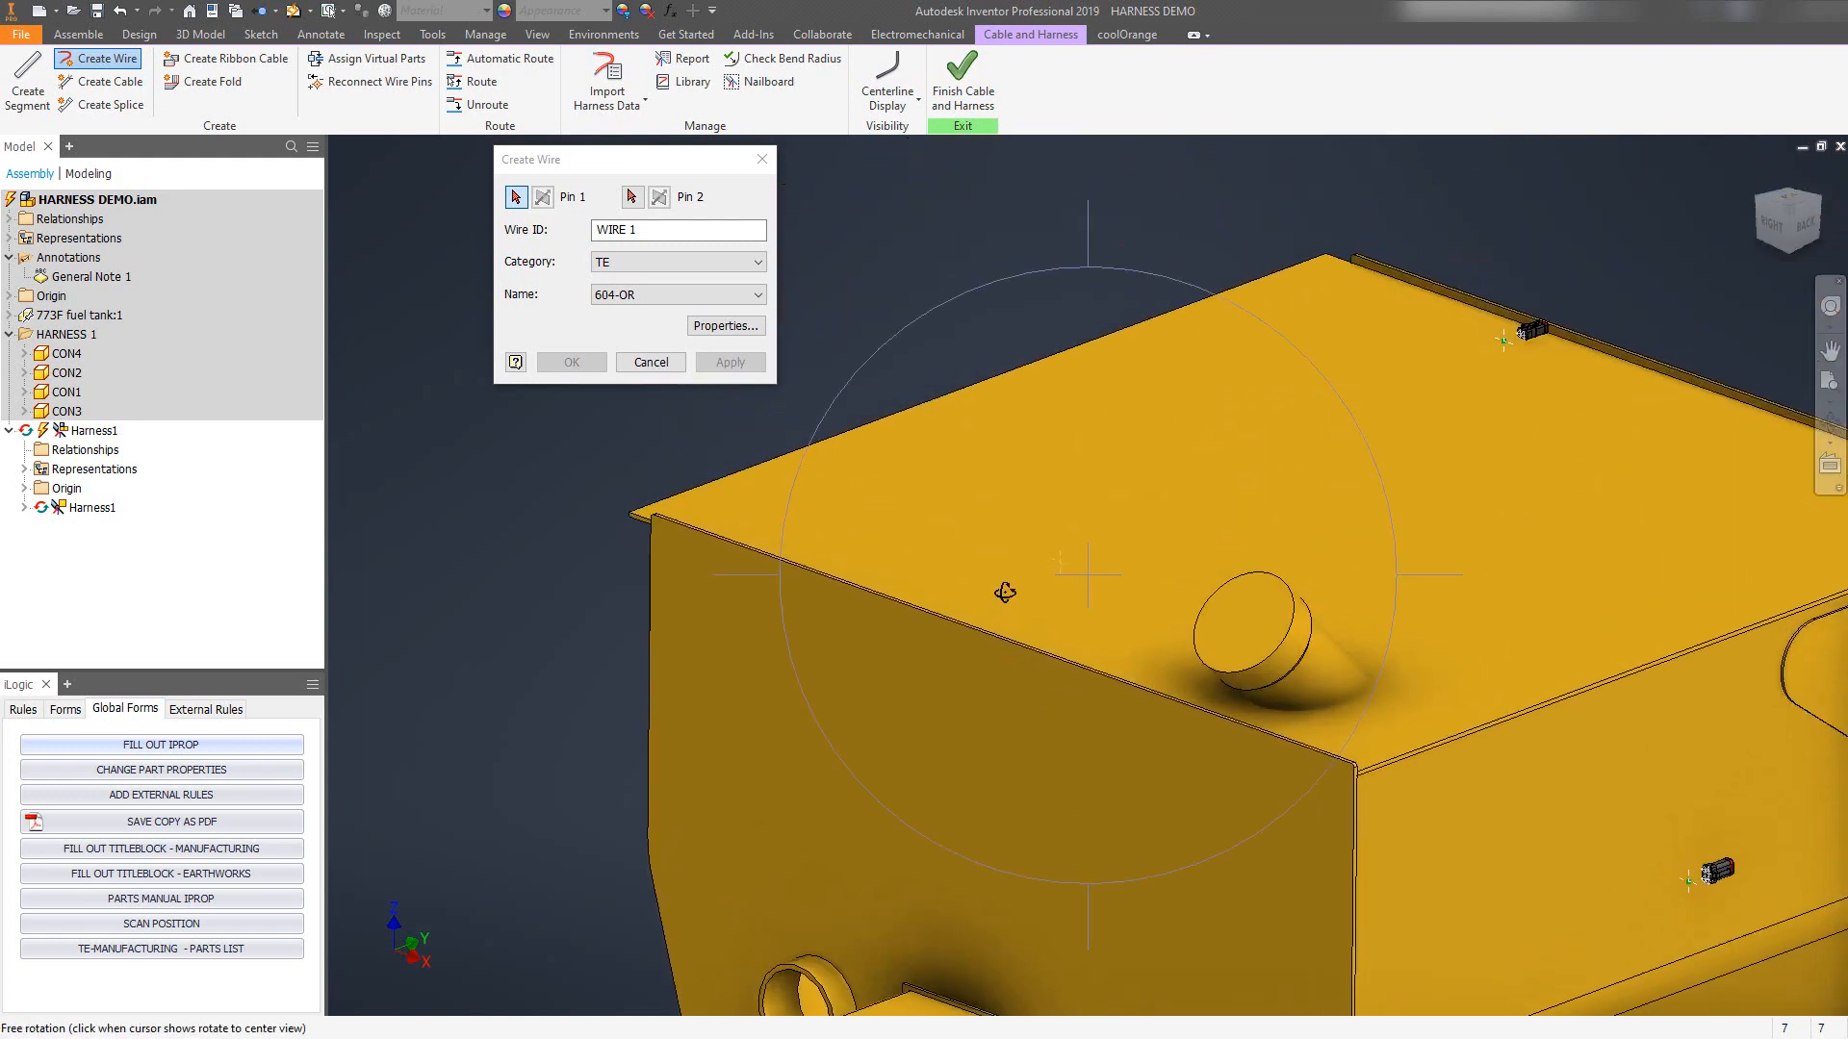
left_click_drag(1005, 593, 1157, 668)
scroll(476, 697, "down", 6)
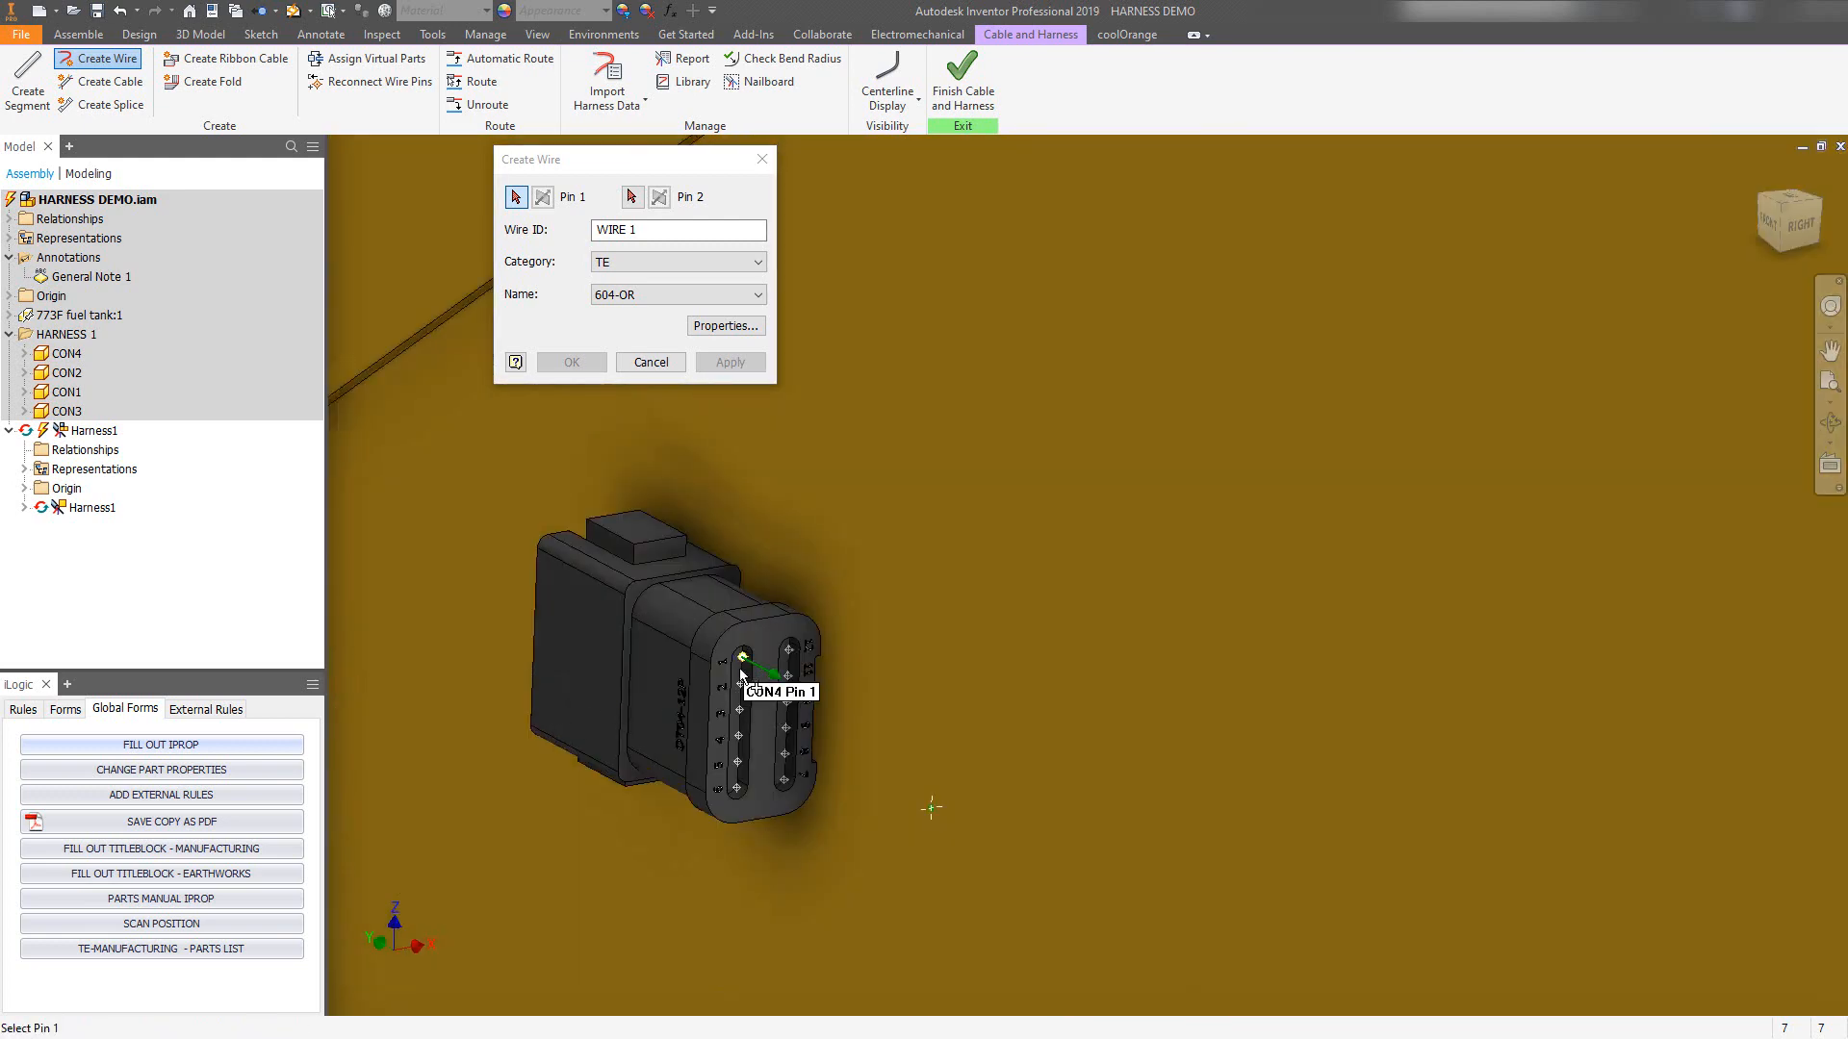
scroll(743, 662, "down", 5)
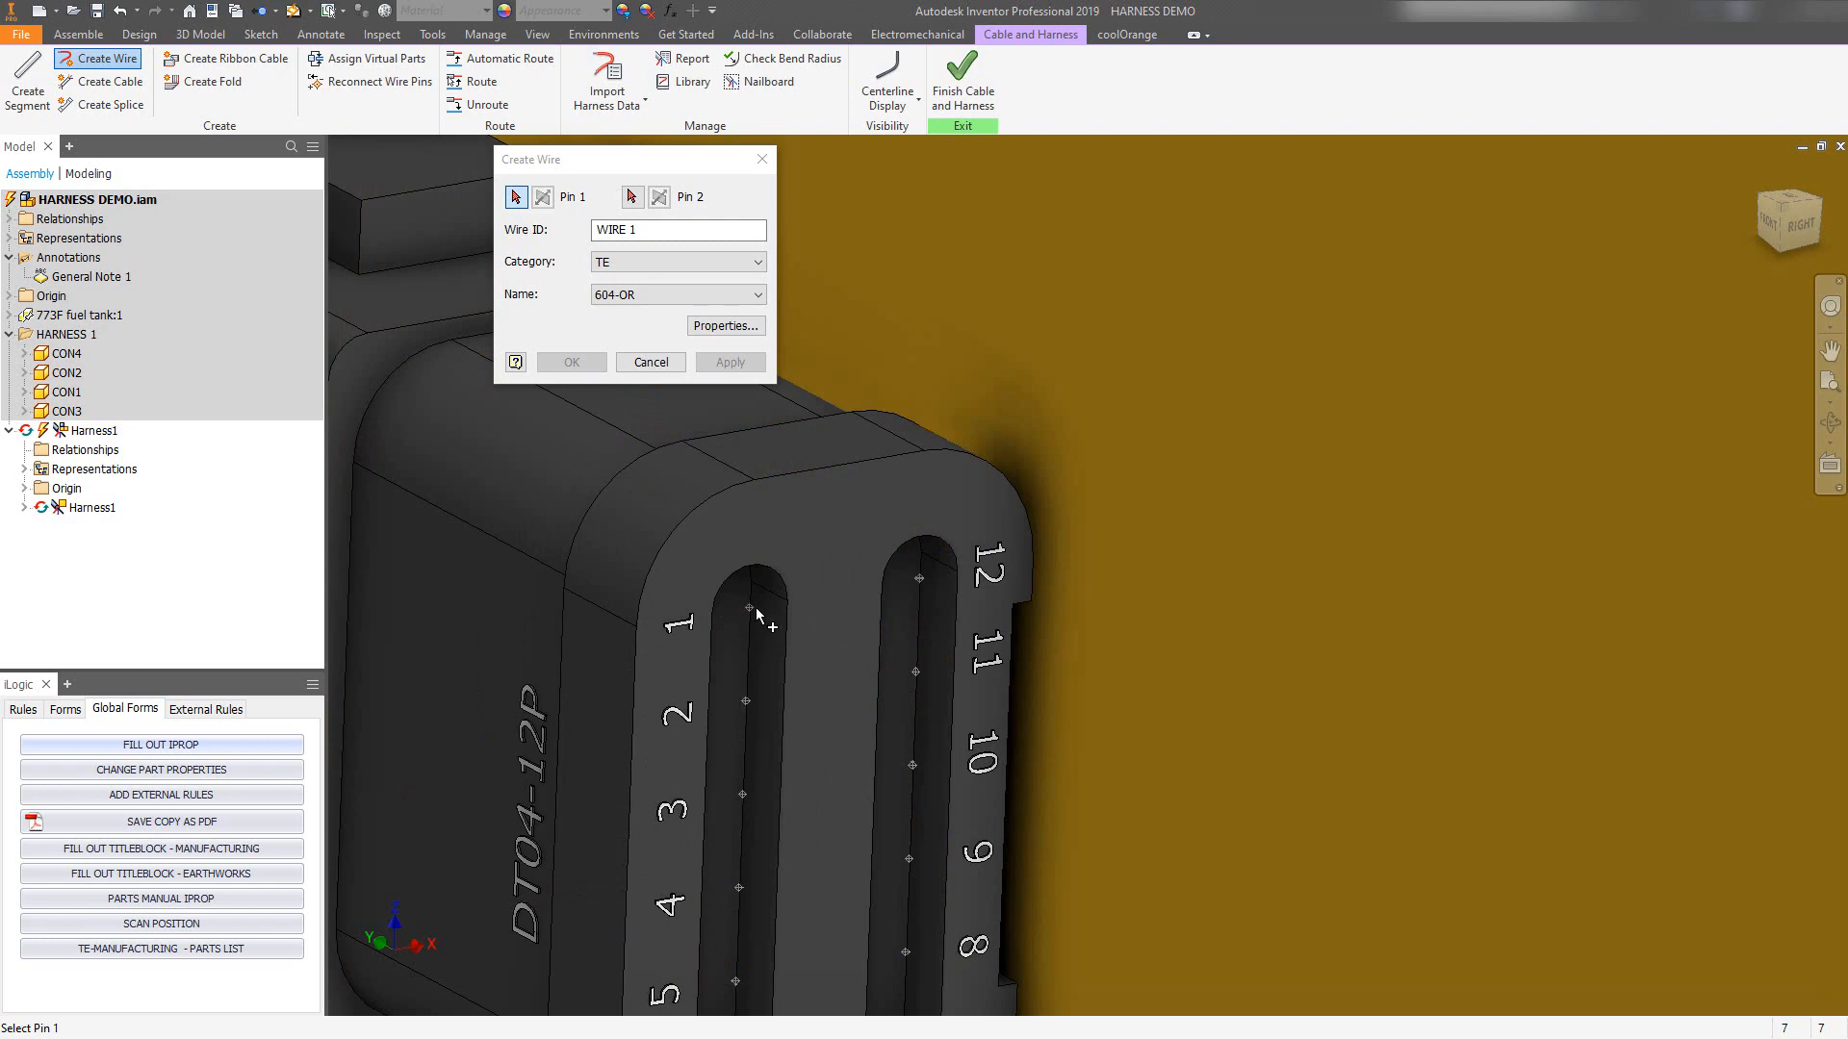
left_click(751, 609)
Attach the second end of WIRE 1 to a pin of the connector beside the box bracket and create the wire.
scroll(1030, 717, "up", 5)
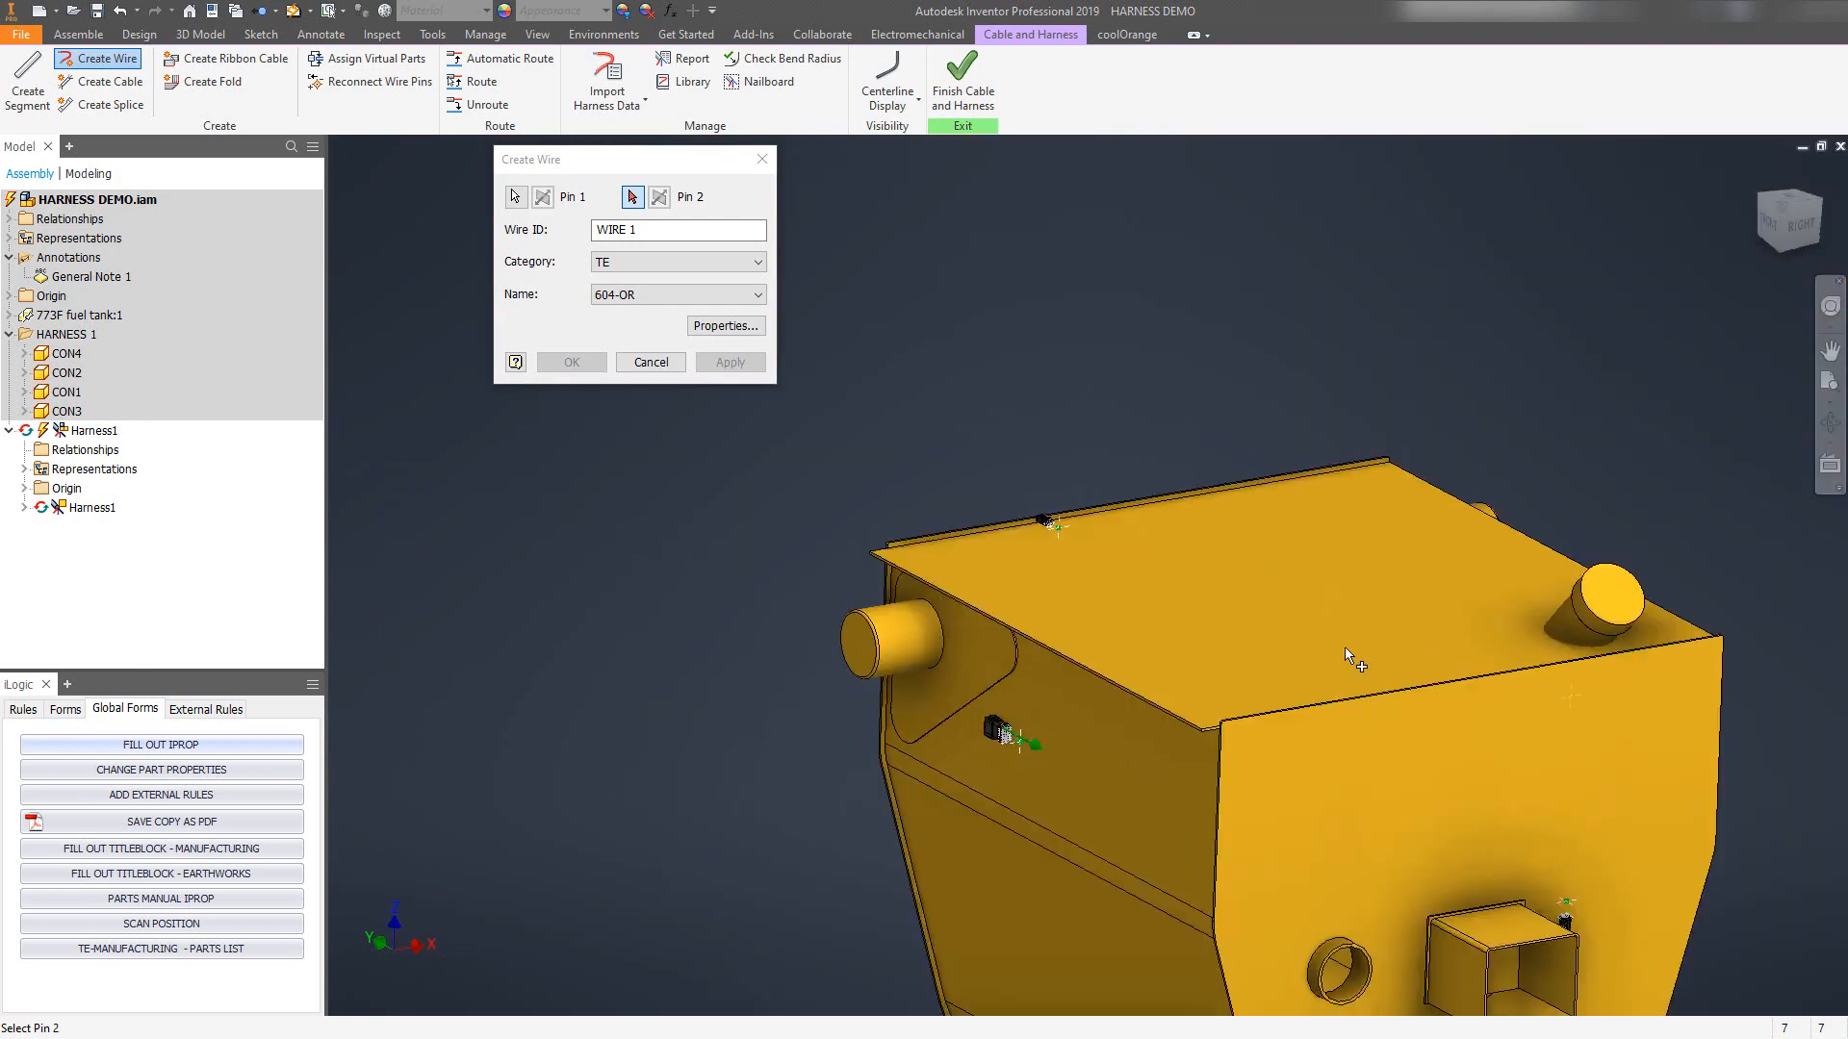
middle_click_drag(1345, 652, 1187, 650)
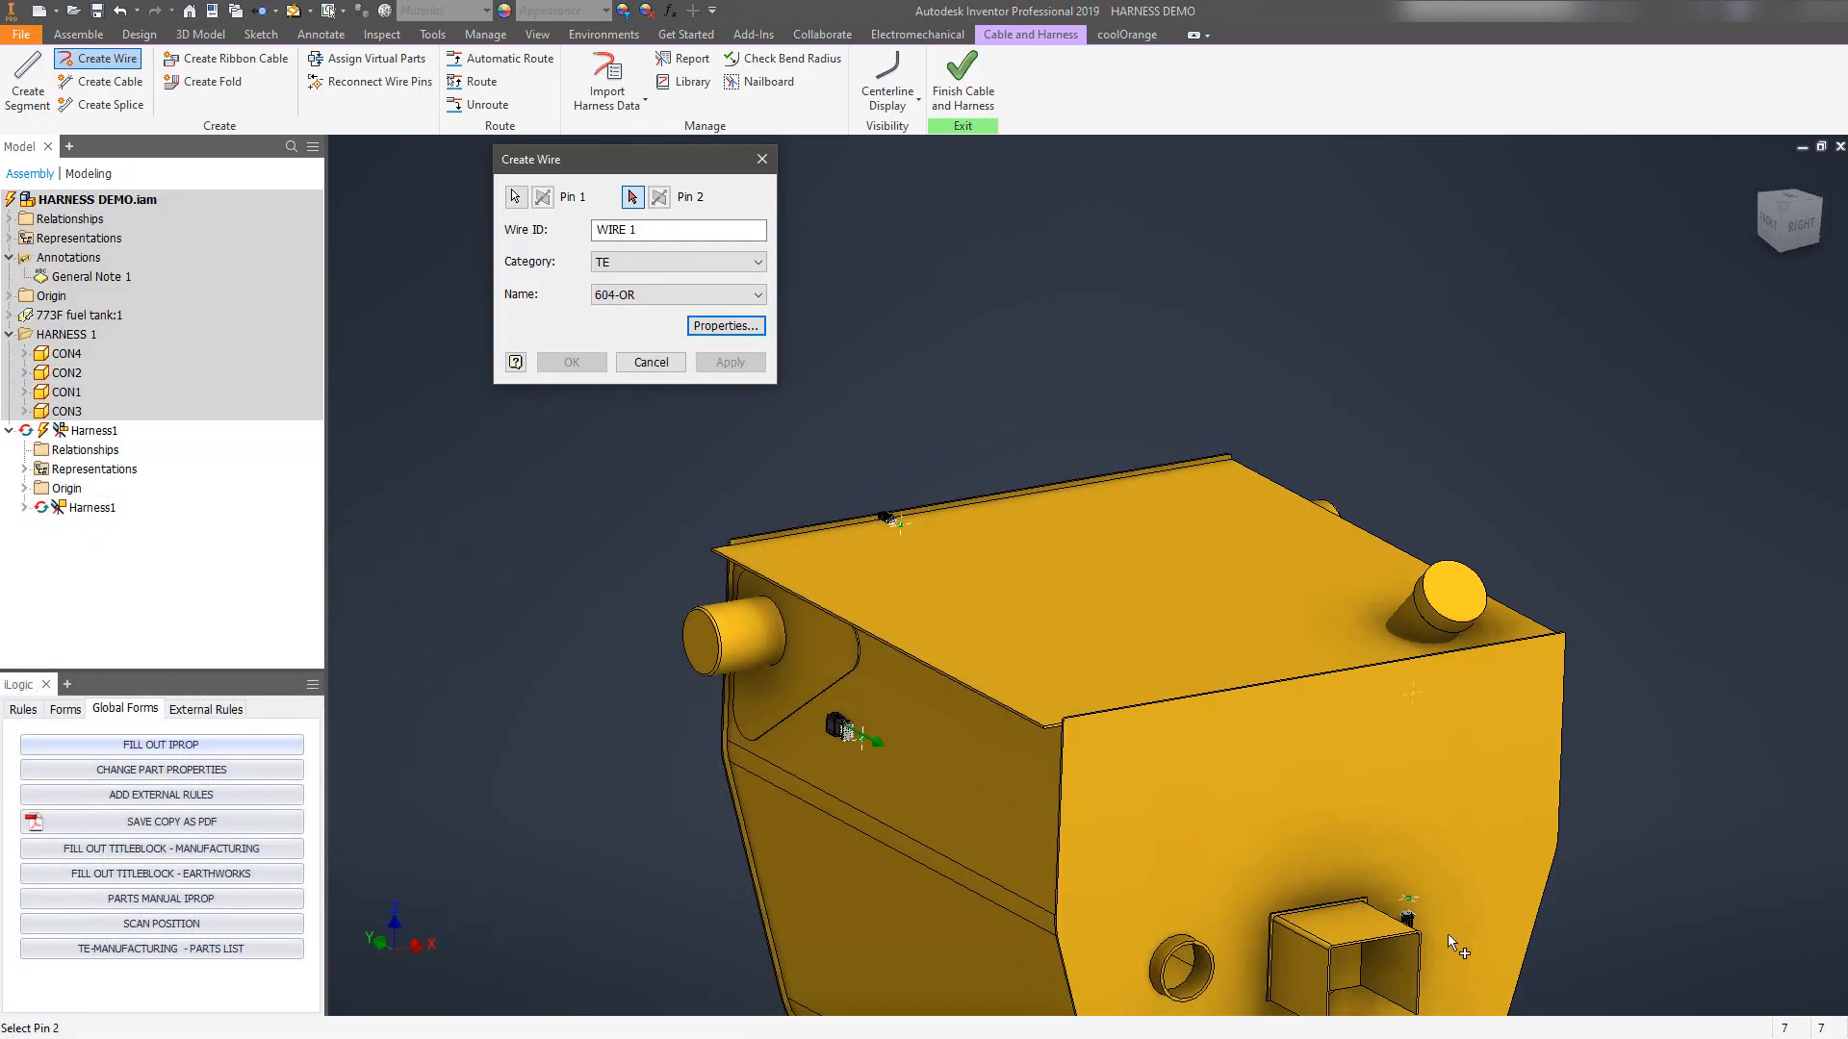
scroll(1450, 939, "up", 5)
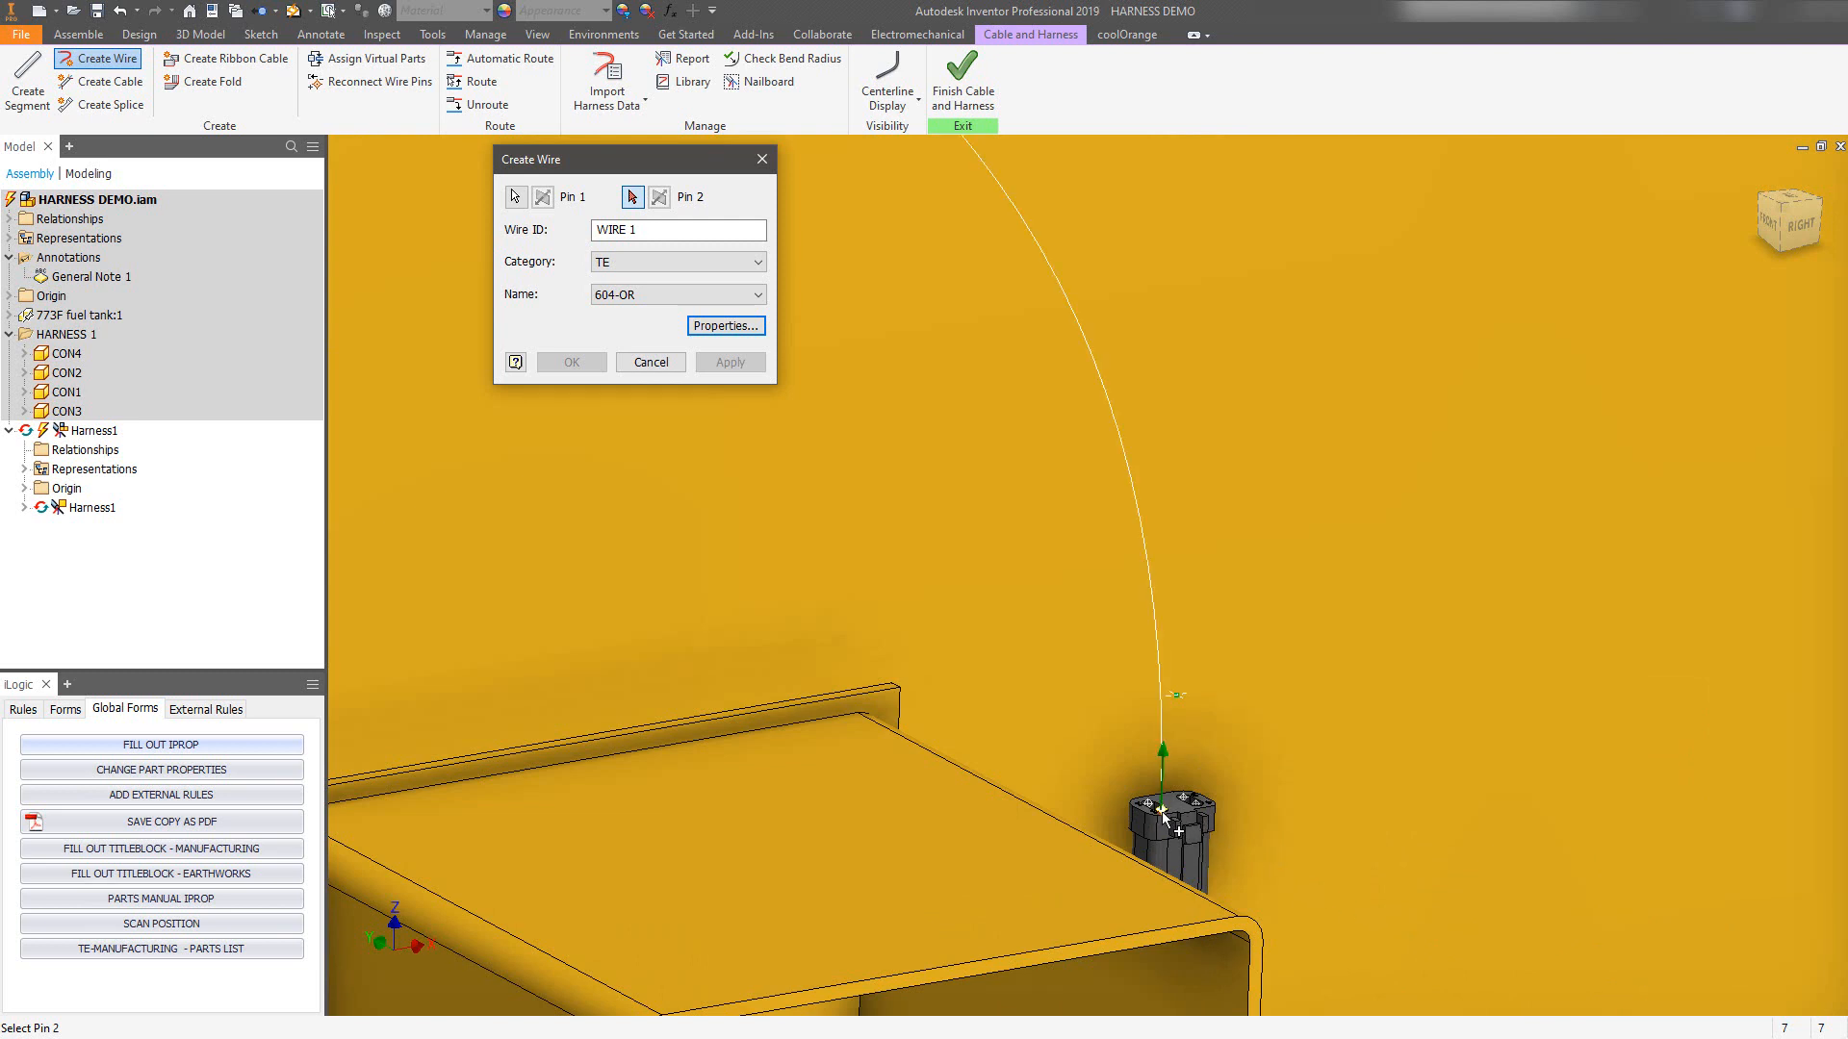
left_click(1167, 818)
left_click(572, 362)
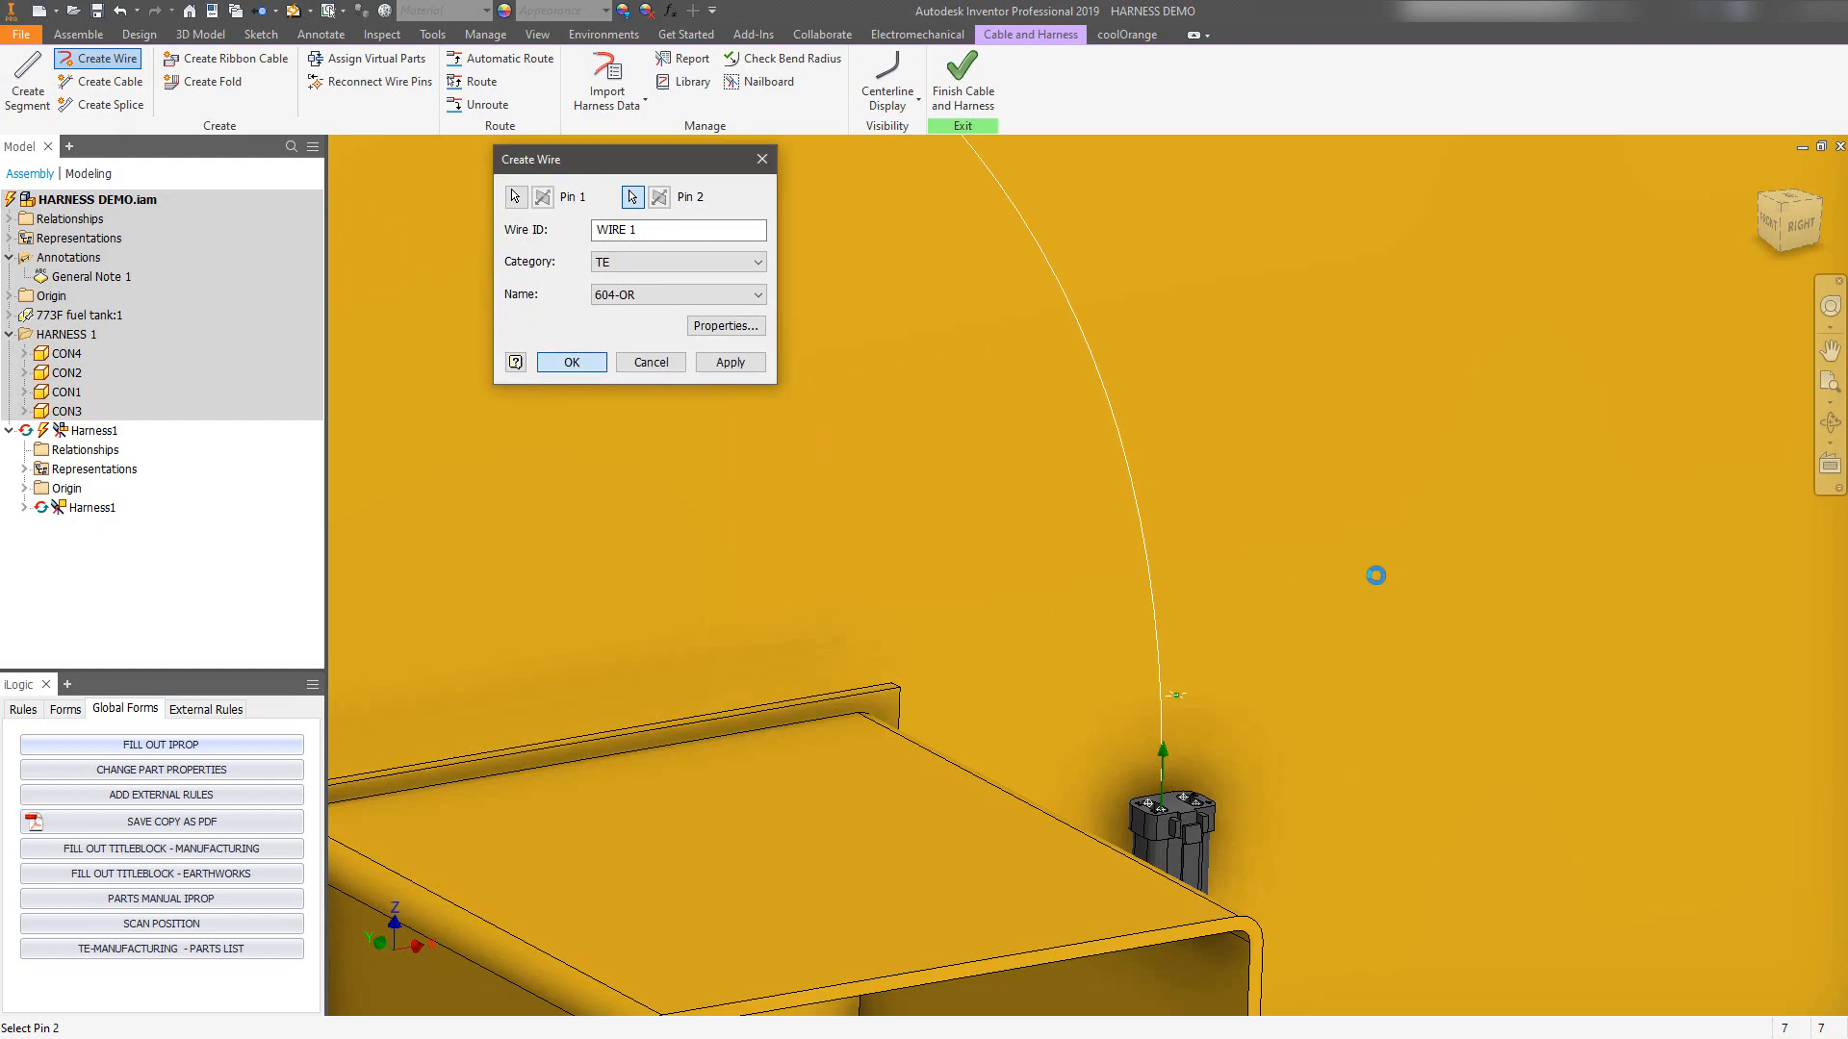
Inspect the path of WIRE 1 and expand Harness1 in the model tree down to its wires.
scroll(1214, 651, "up", 3)
scroll(1203, 649, "up", 3)
middle_click_drag(1011, 530, 1044, 583, "shift")
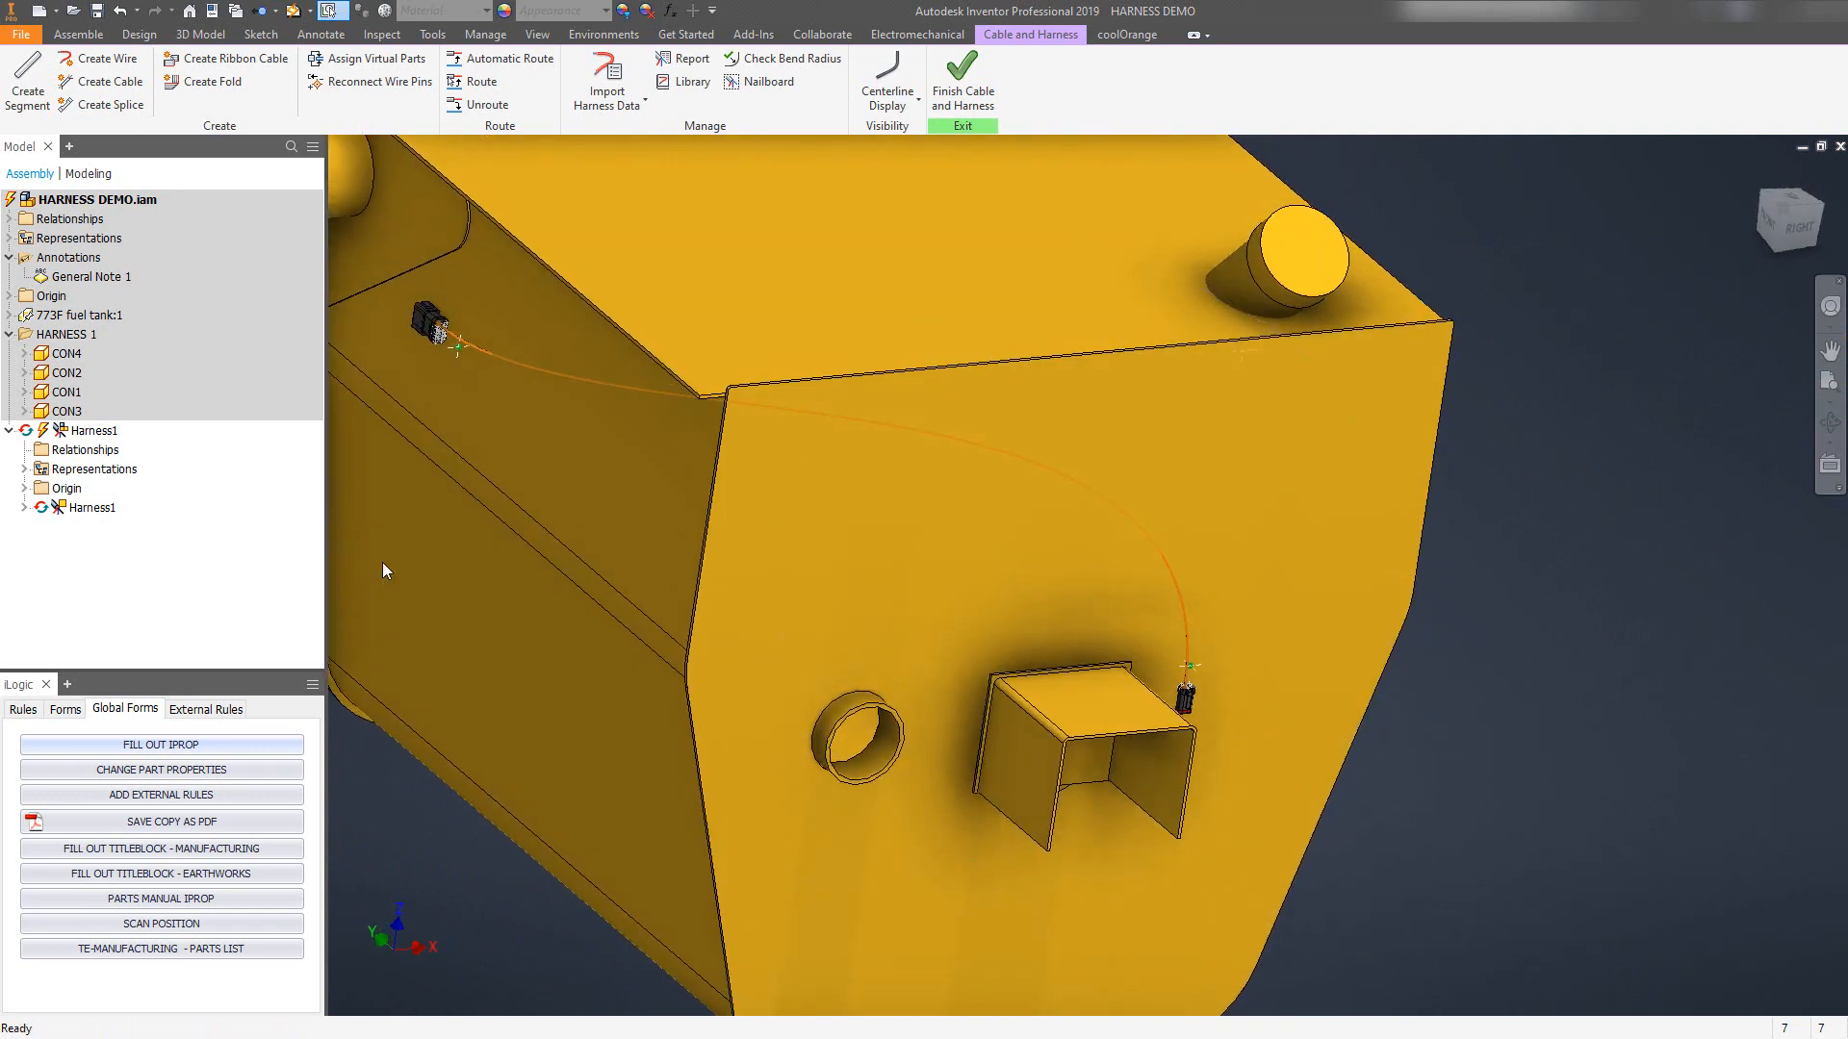
left_click(25, 508)
left_click(40, 527)
Create a harness segment from the work point at CON4 to the work point above the connector beside the box bracket.
middle_click_drag(1258, 548, 909, 589, "shift")
middle_click_drag(808, 507, 891, 540)
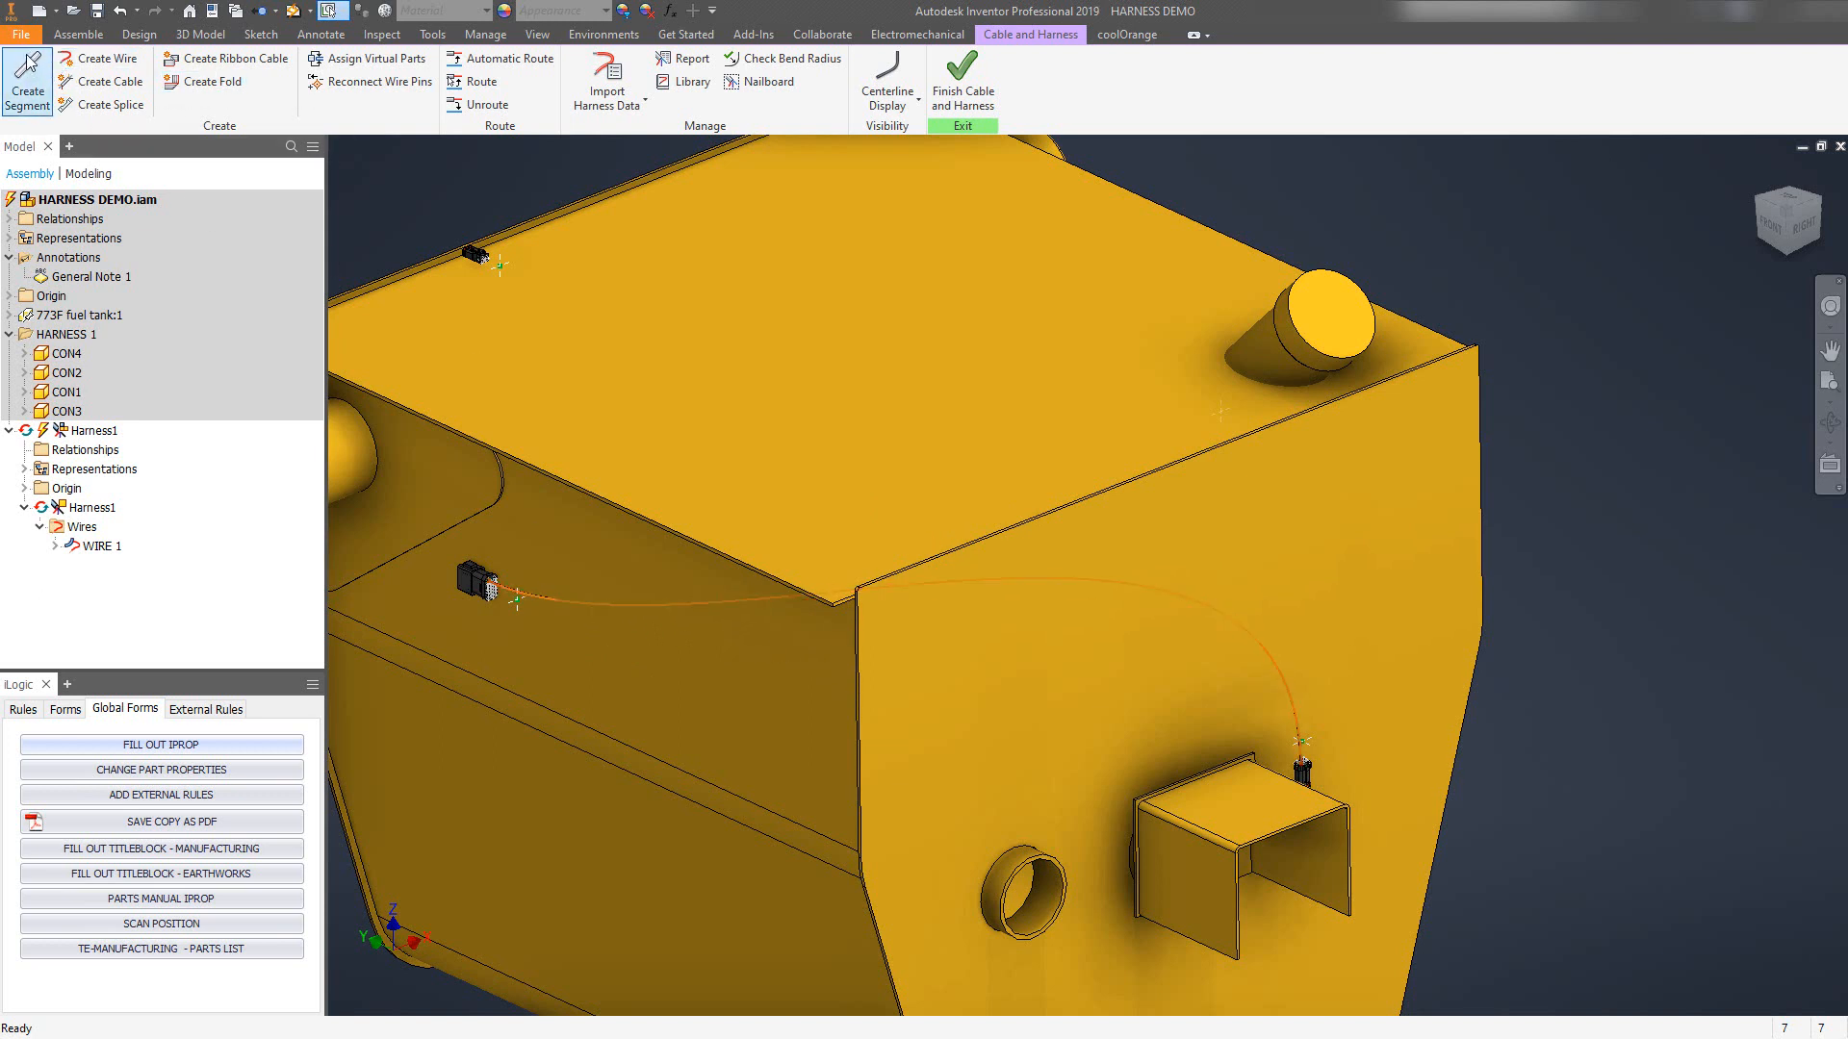
left_click(517, 601)
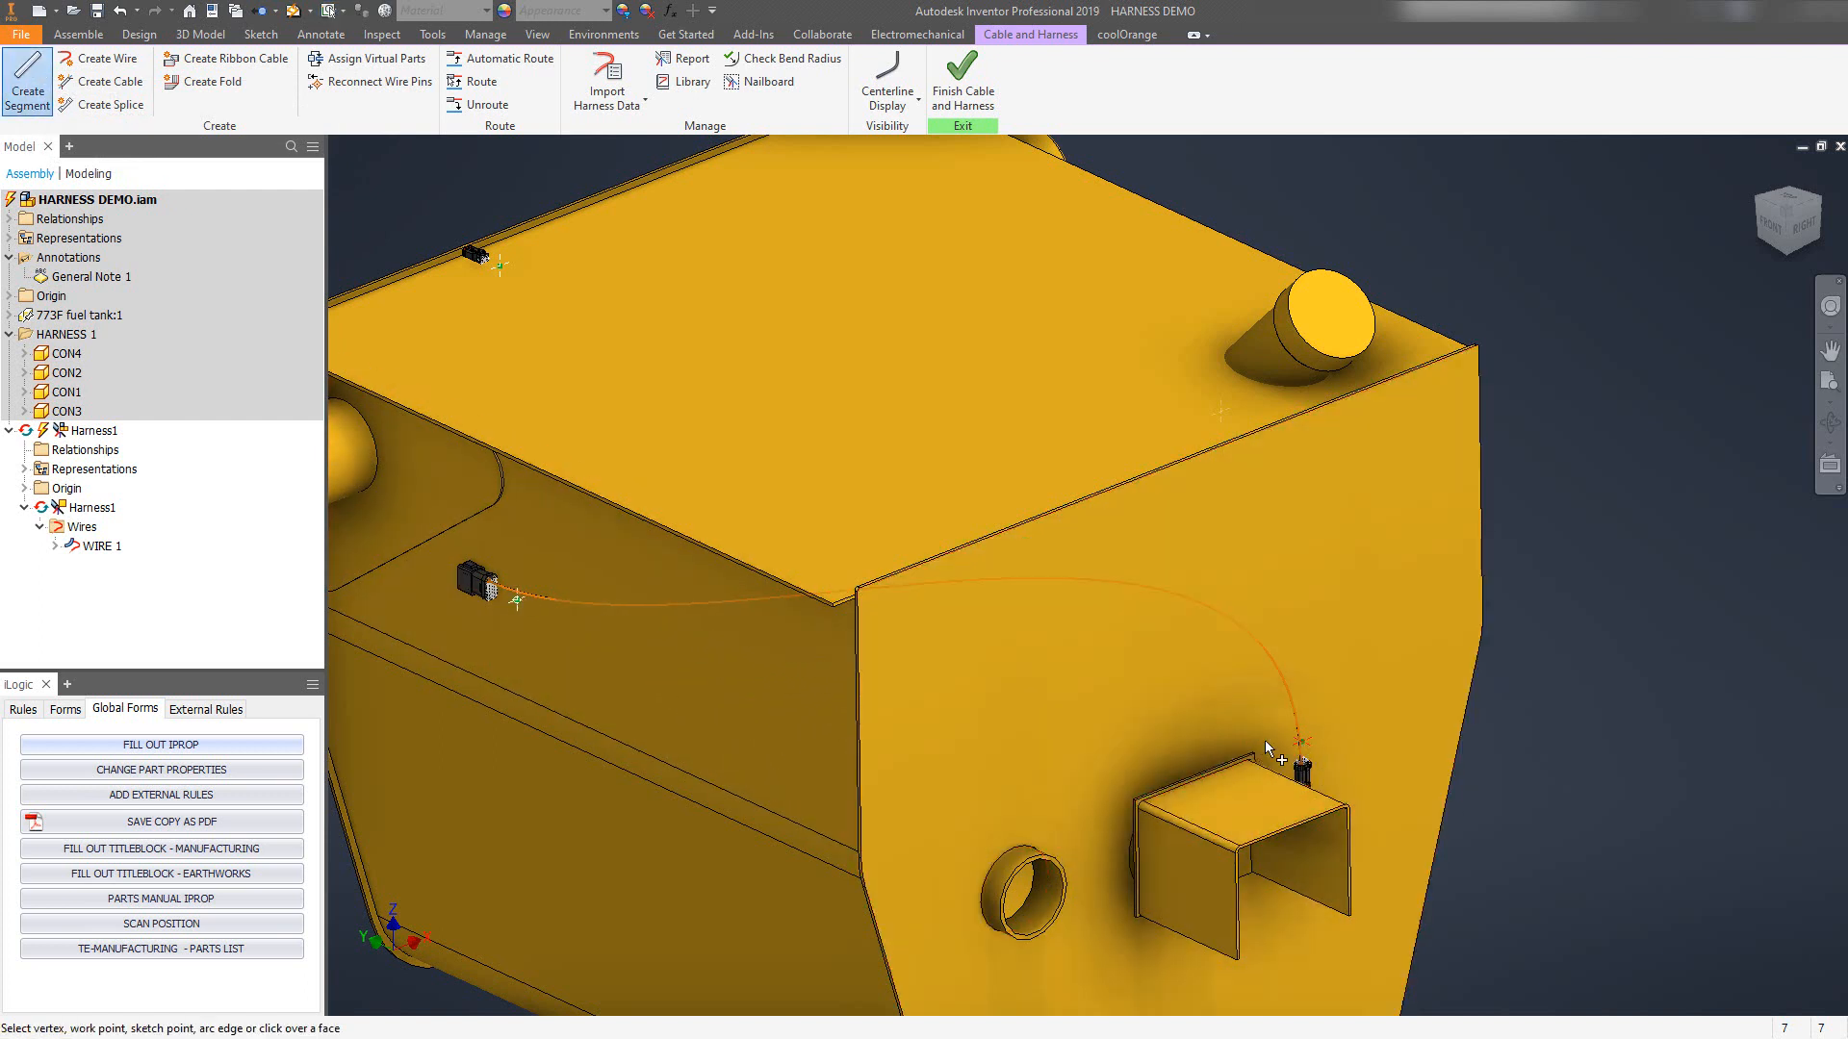
left_click(1299, 742)
right_click(953, 748)
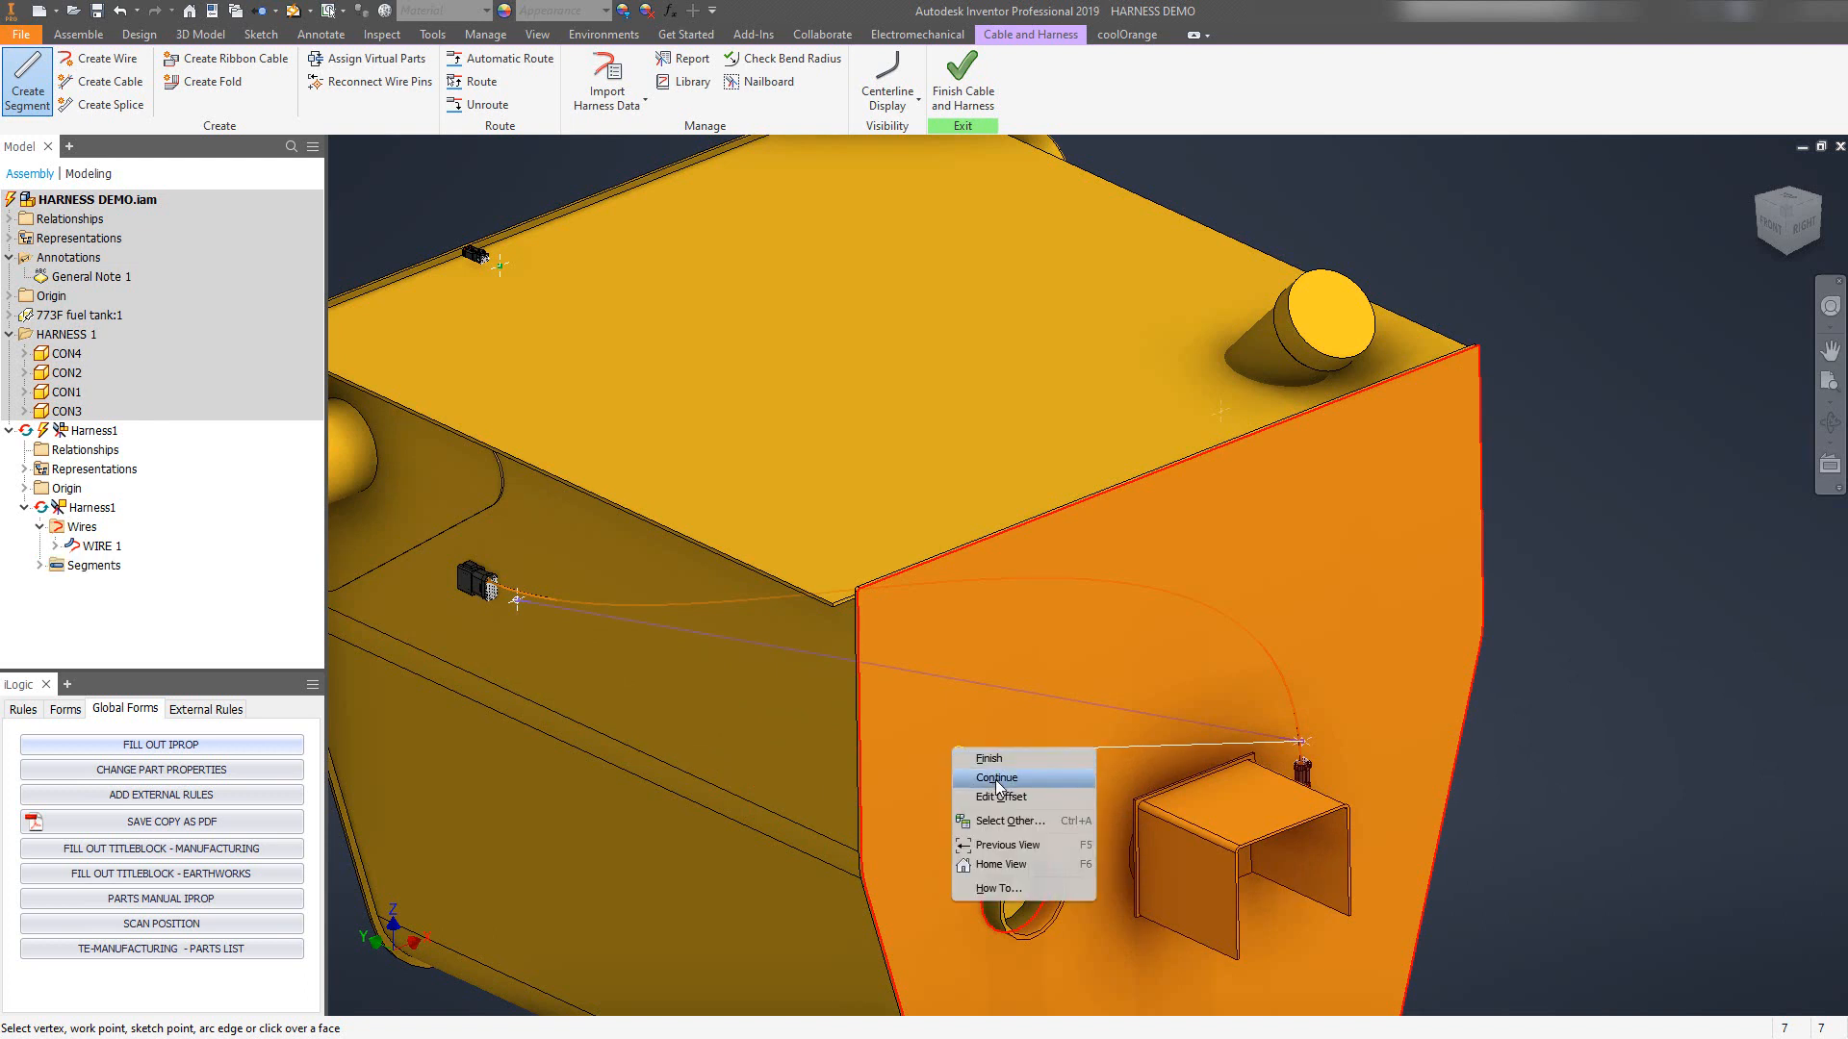
left_click(987, 758)
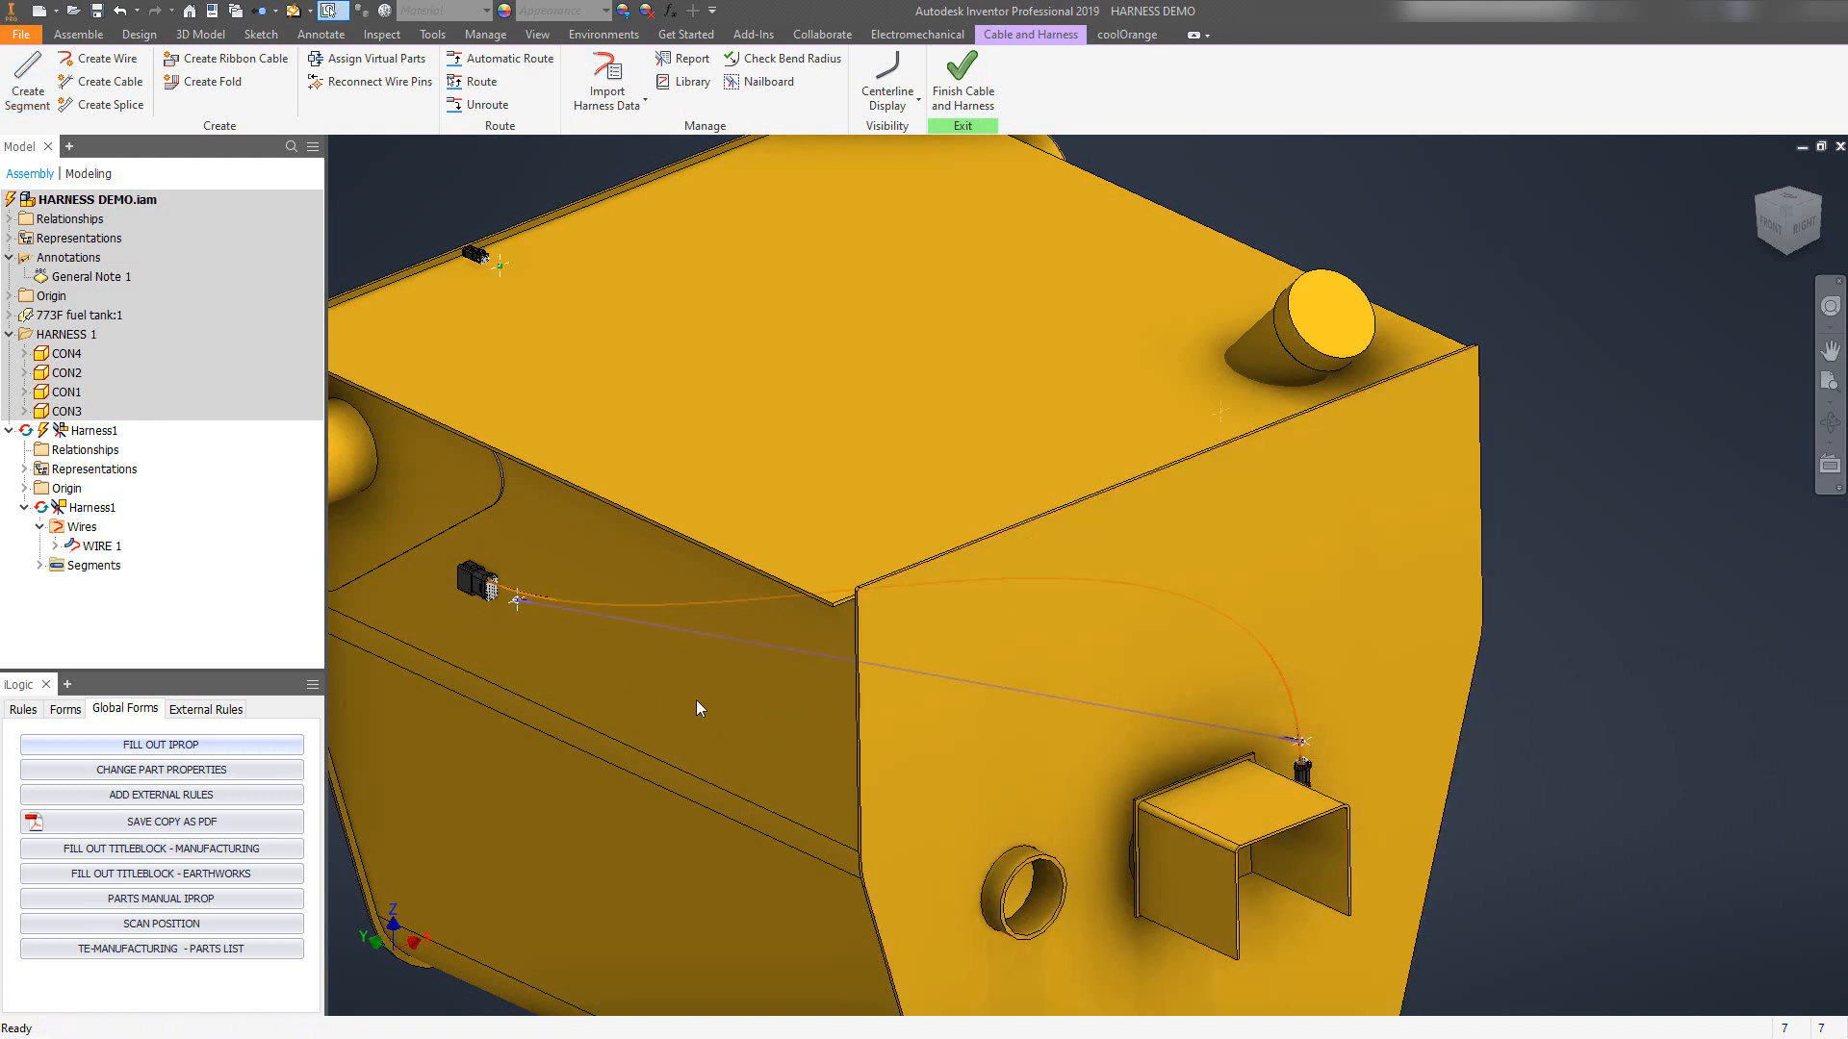
Add an intermediate point to the segment on the tank's side face, a short way from CON4.
right_click(689, 632)
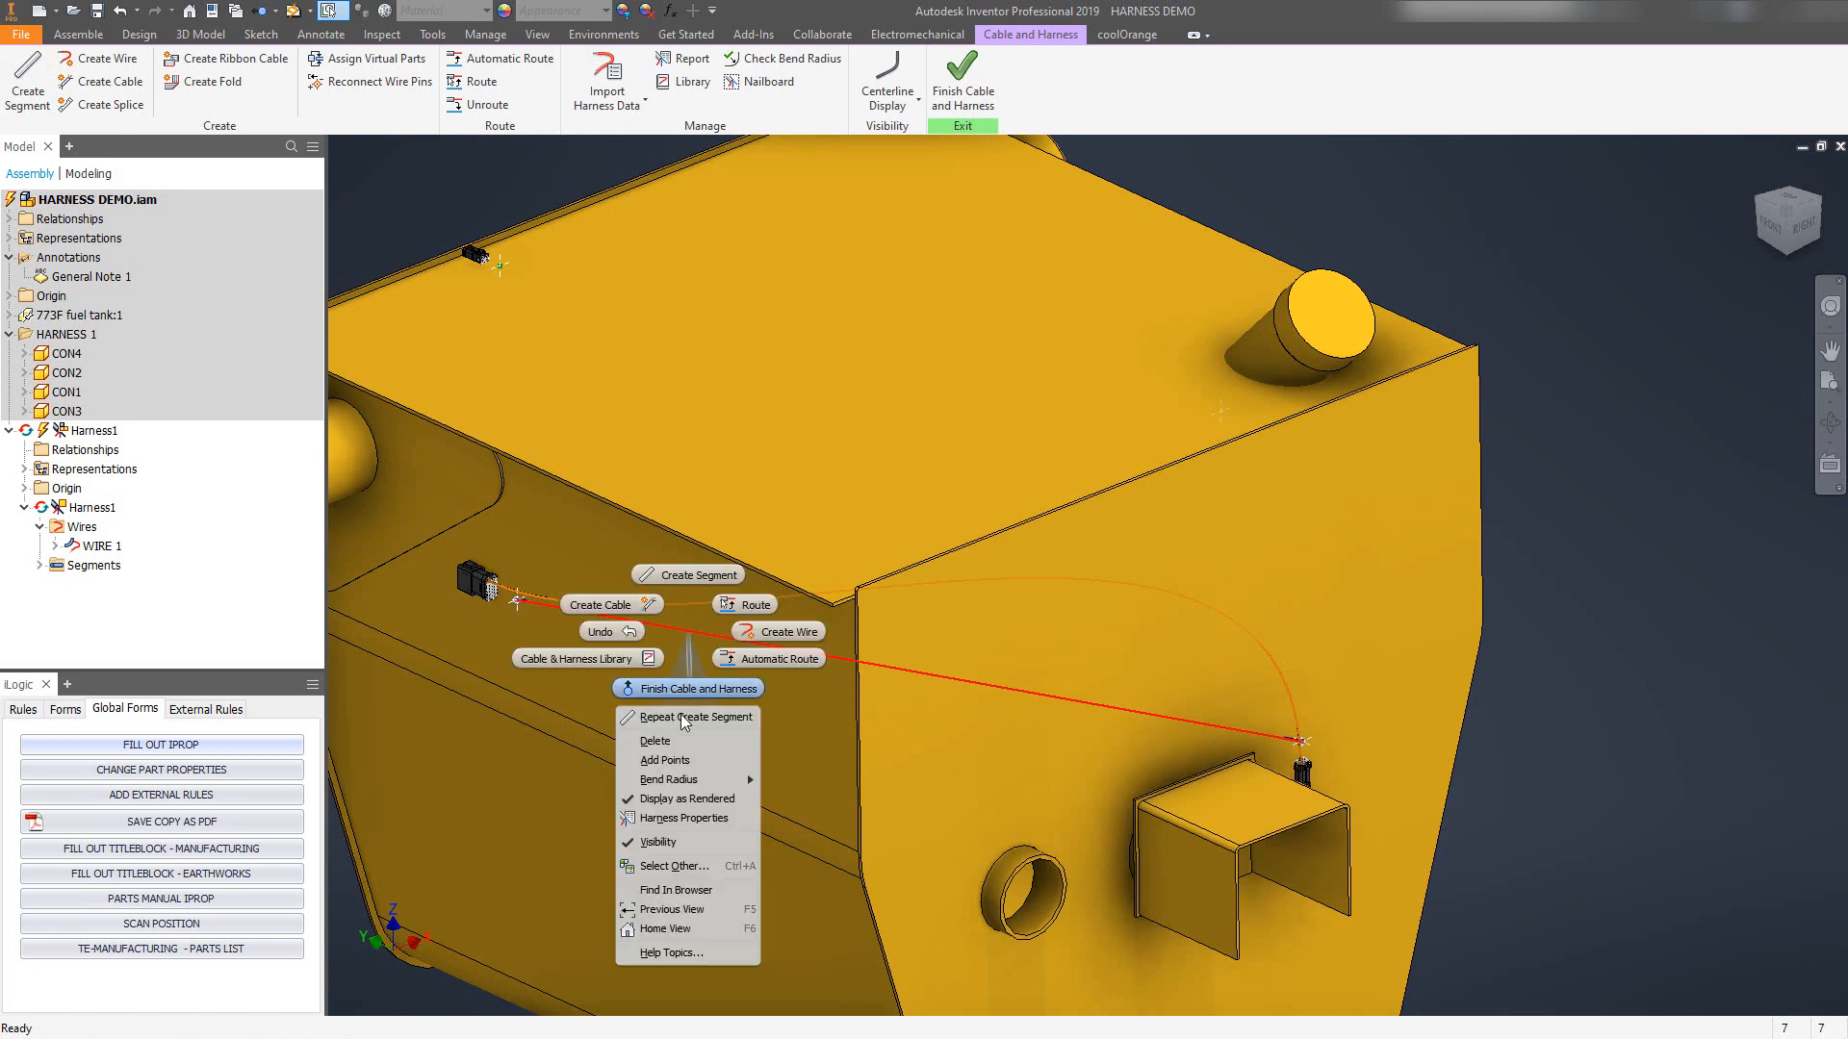
left_click(657, 761)
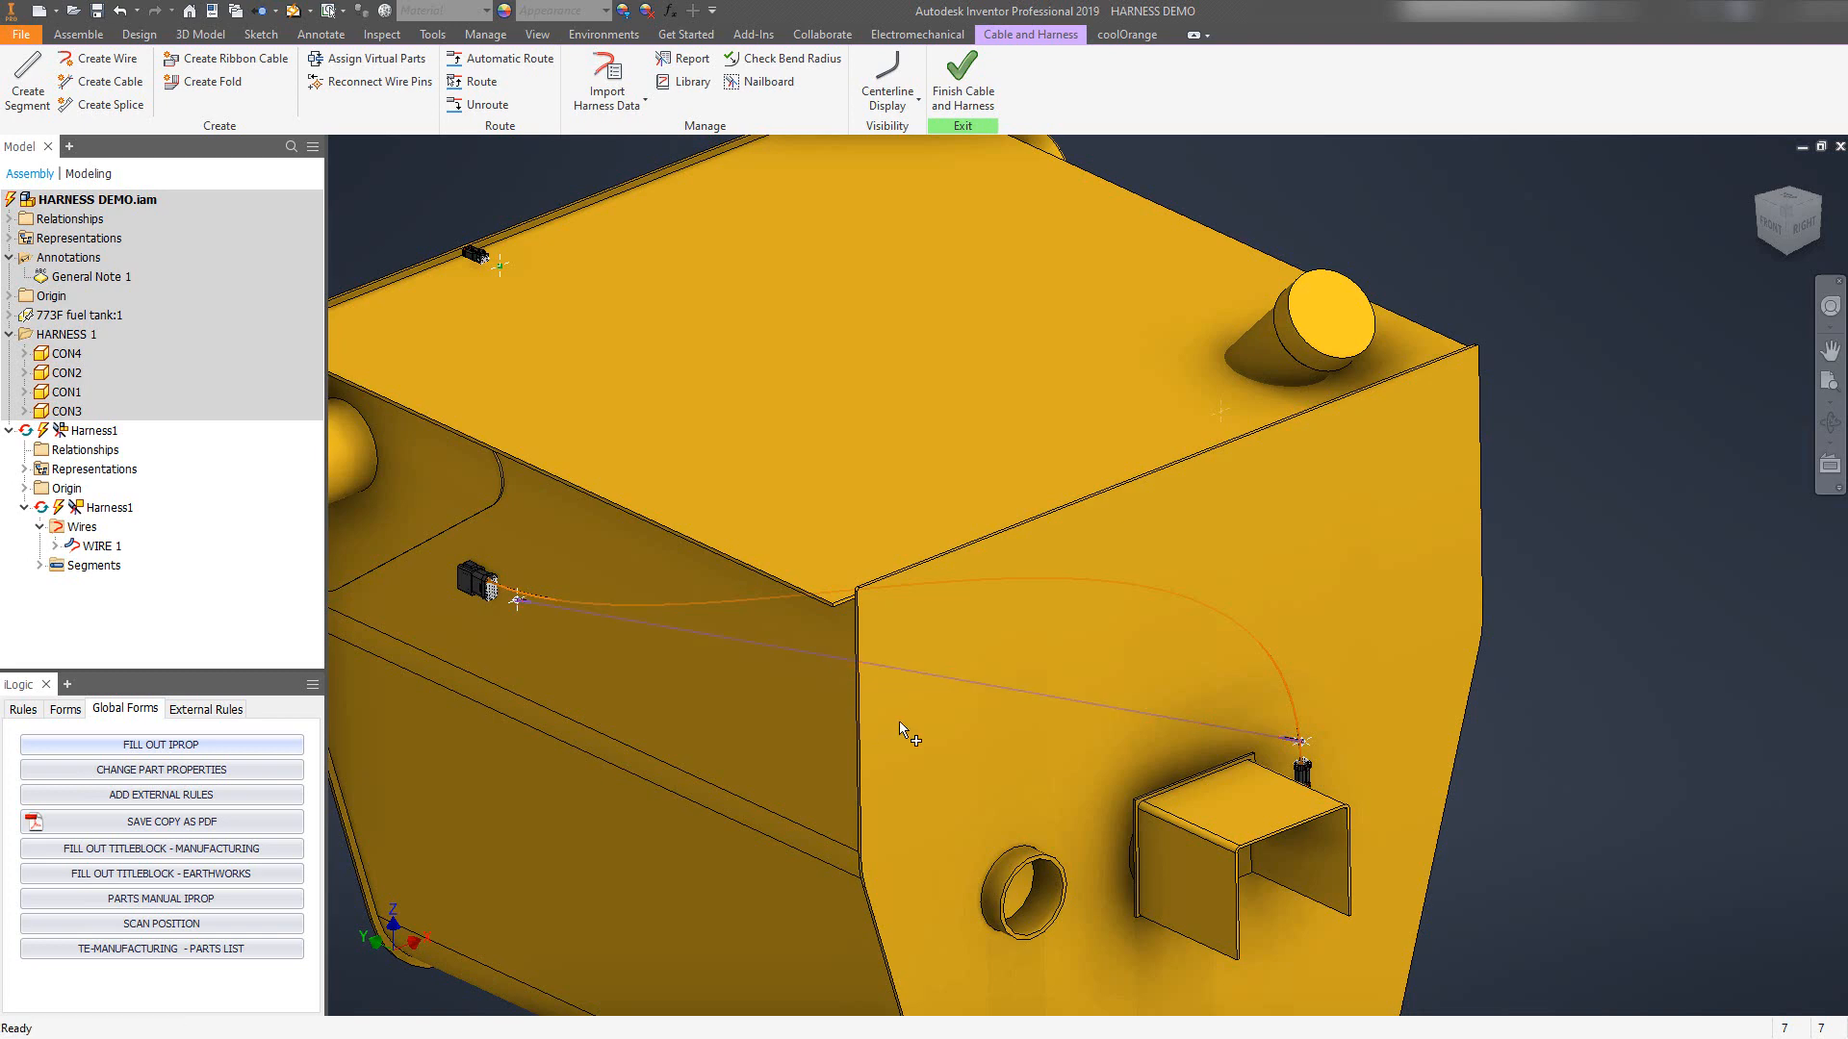
scroll(791, 647, "up", 5)
scroll(900, 687, "down", 2)
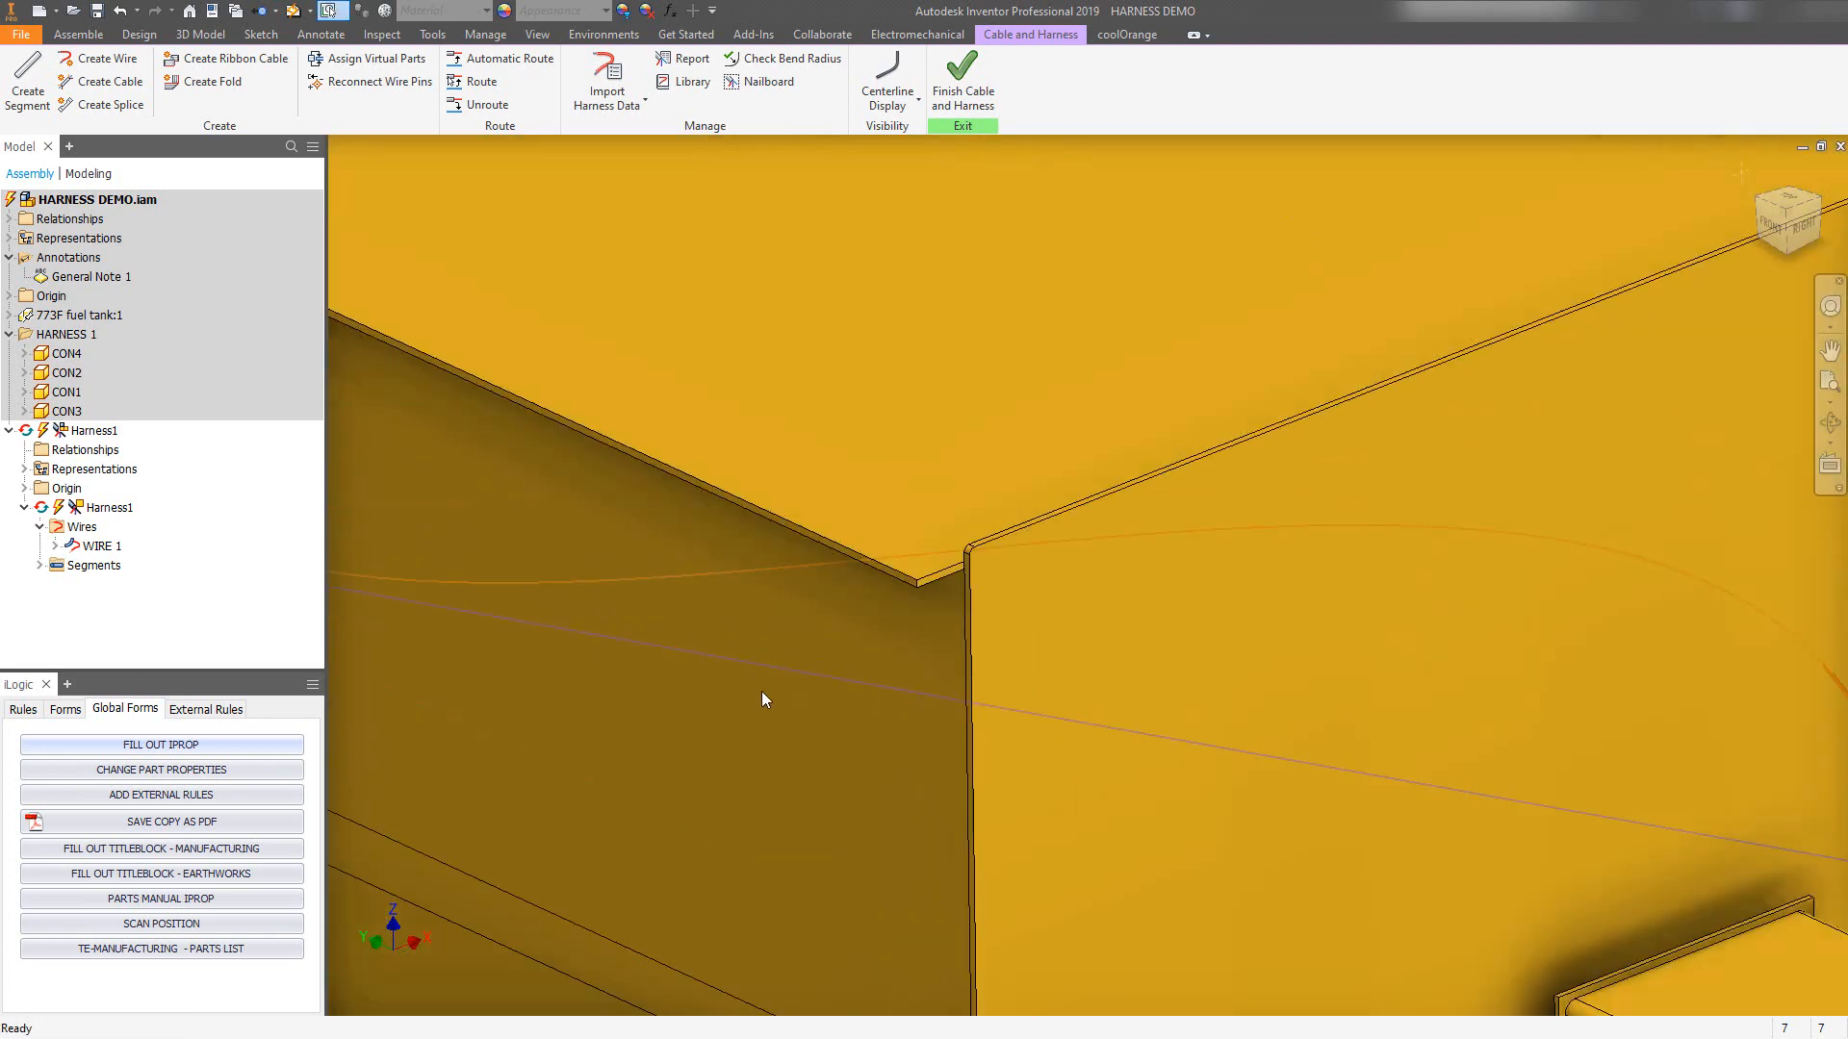
right_click(712, 662)
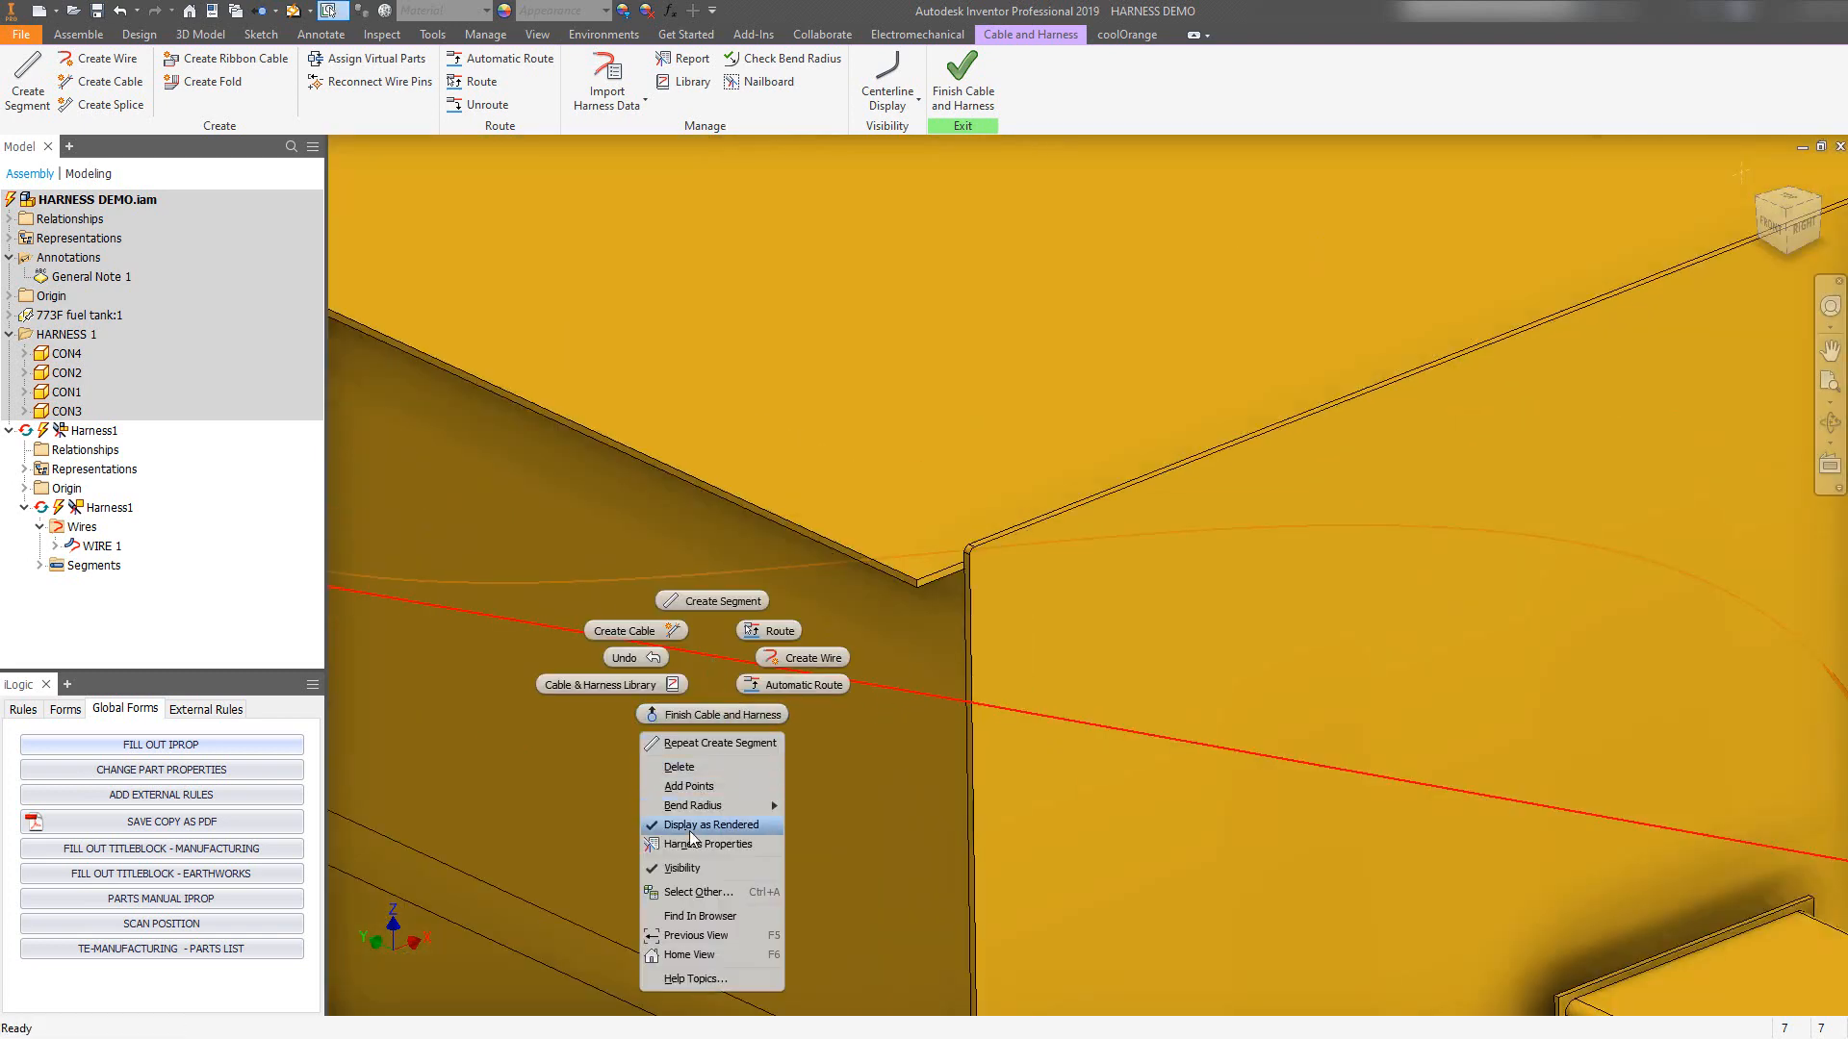
left_click(693, 868)
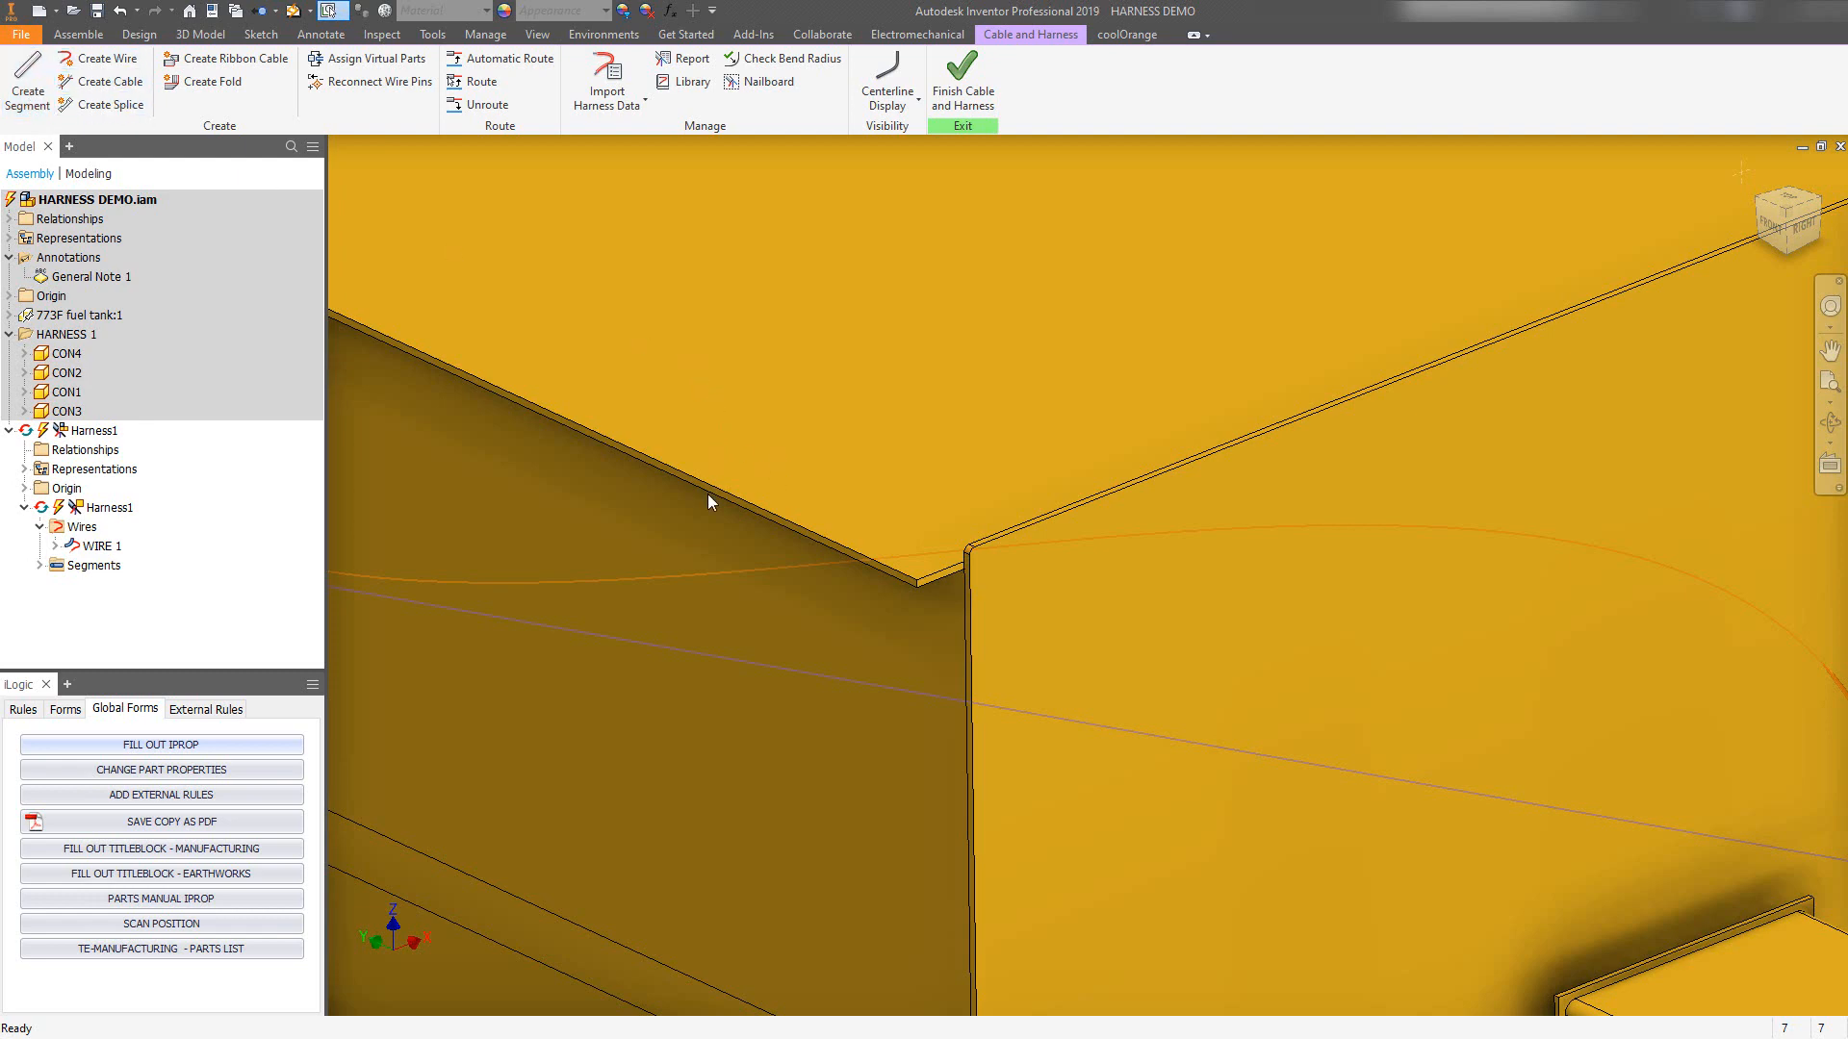
scroll(708, 494, "down", 6)
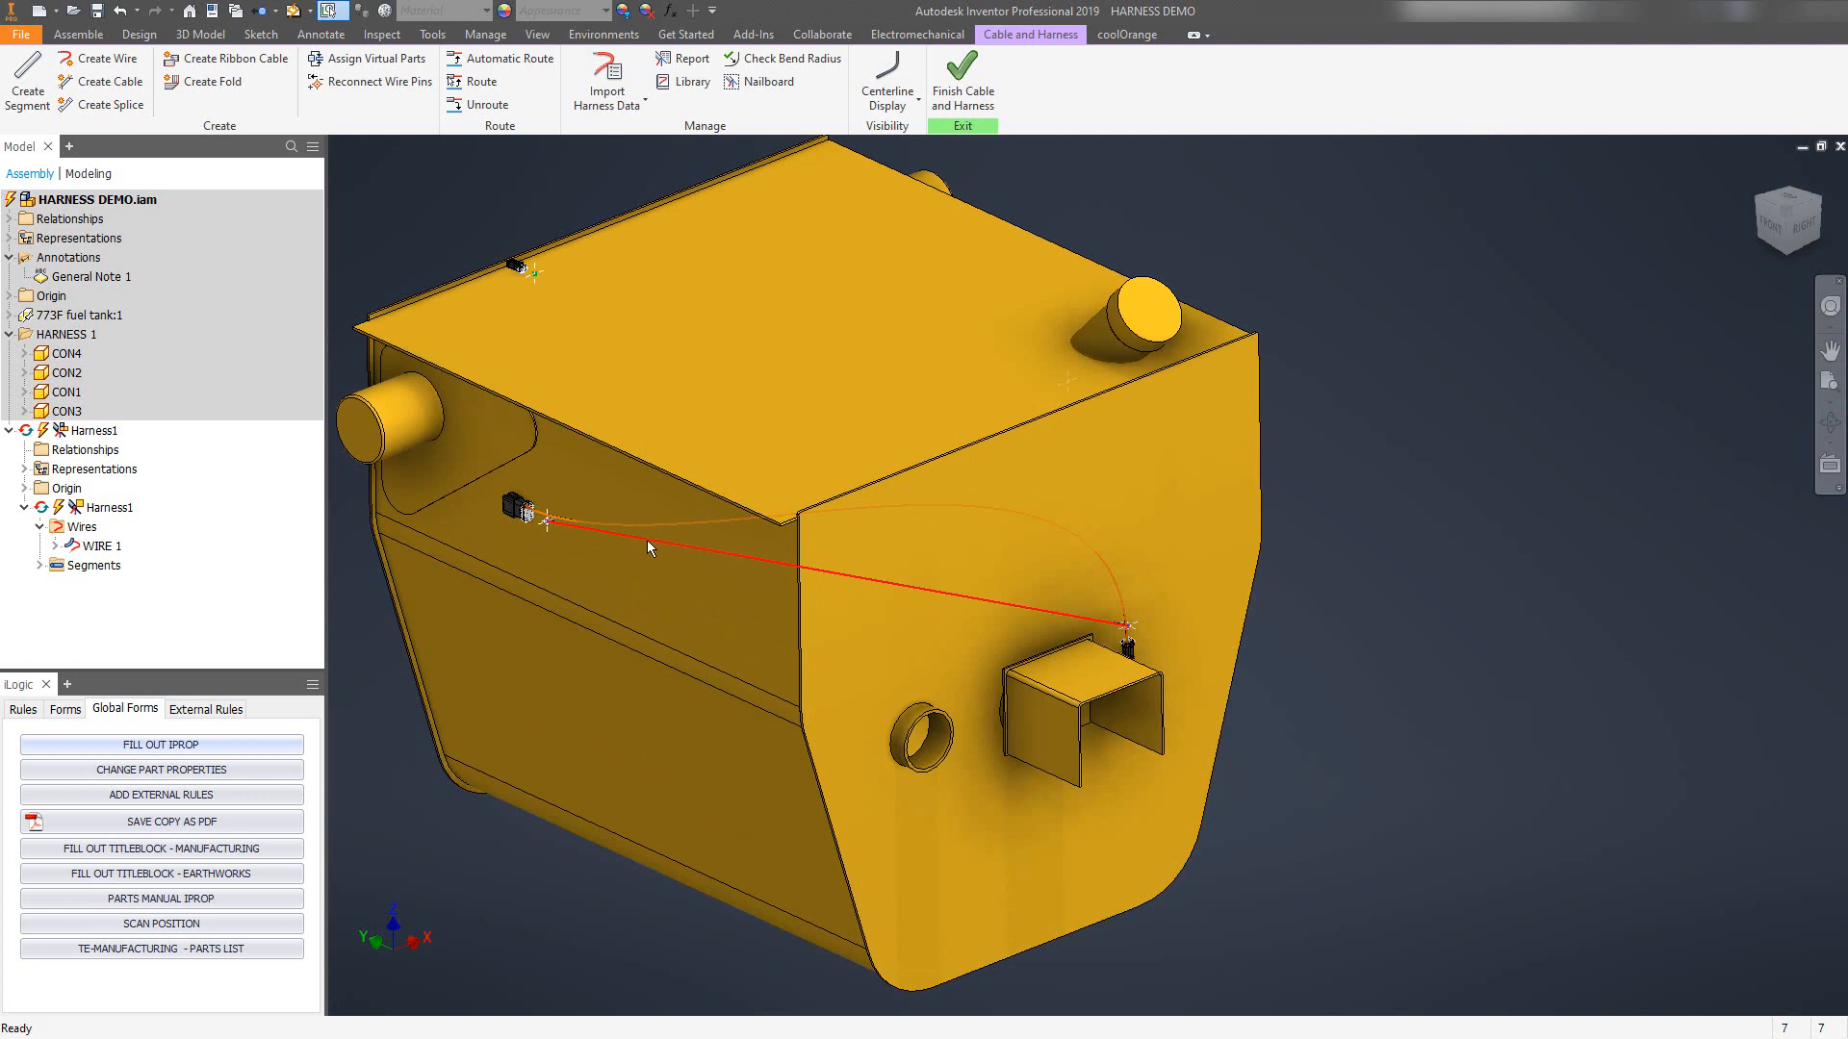
left_click(651, 539)
scroll(654, 537, "up", 3)
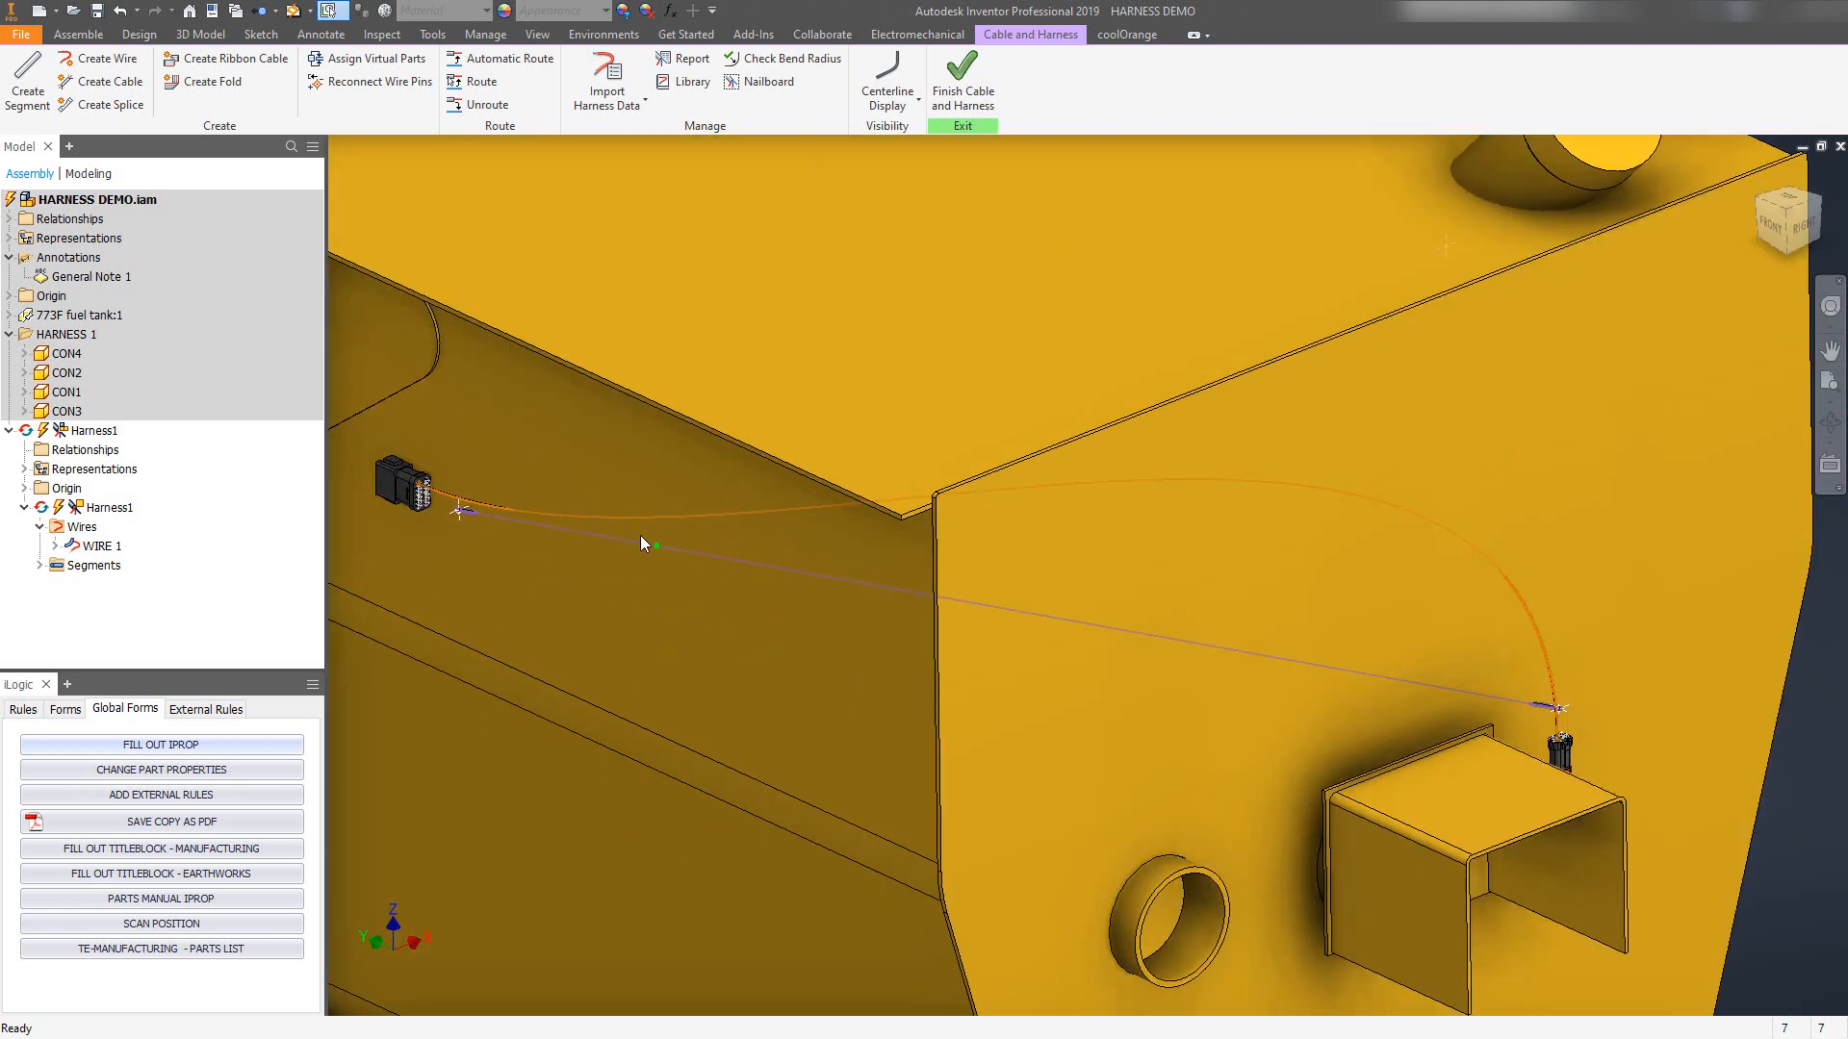
Add a second intermediate point to the segment on the tank's side face, just before the corner with the bracket face.
left_click(893, 589)
left_click(658, 547)
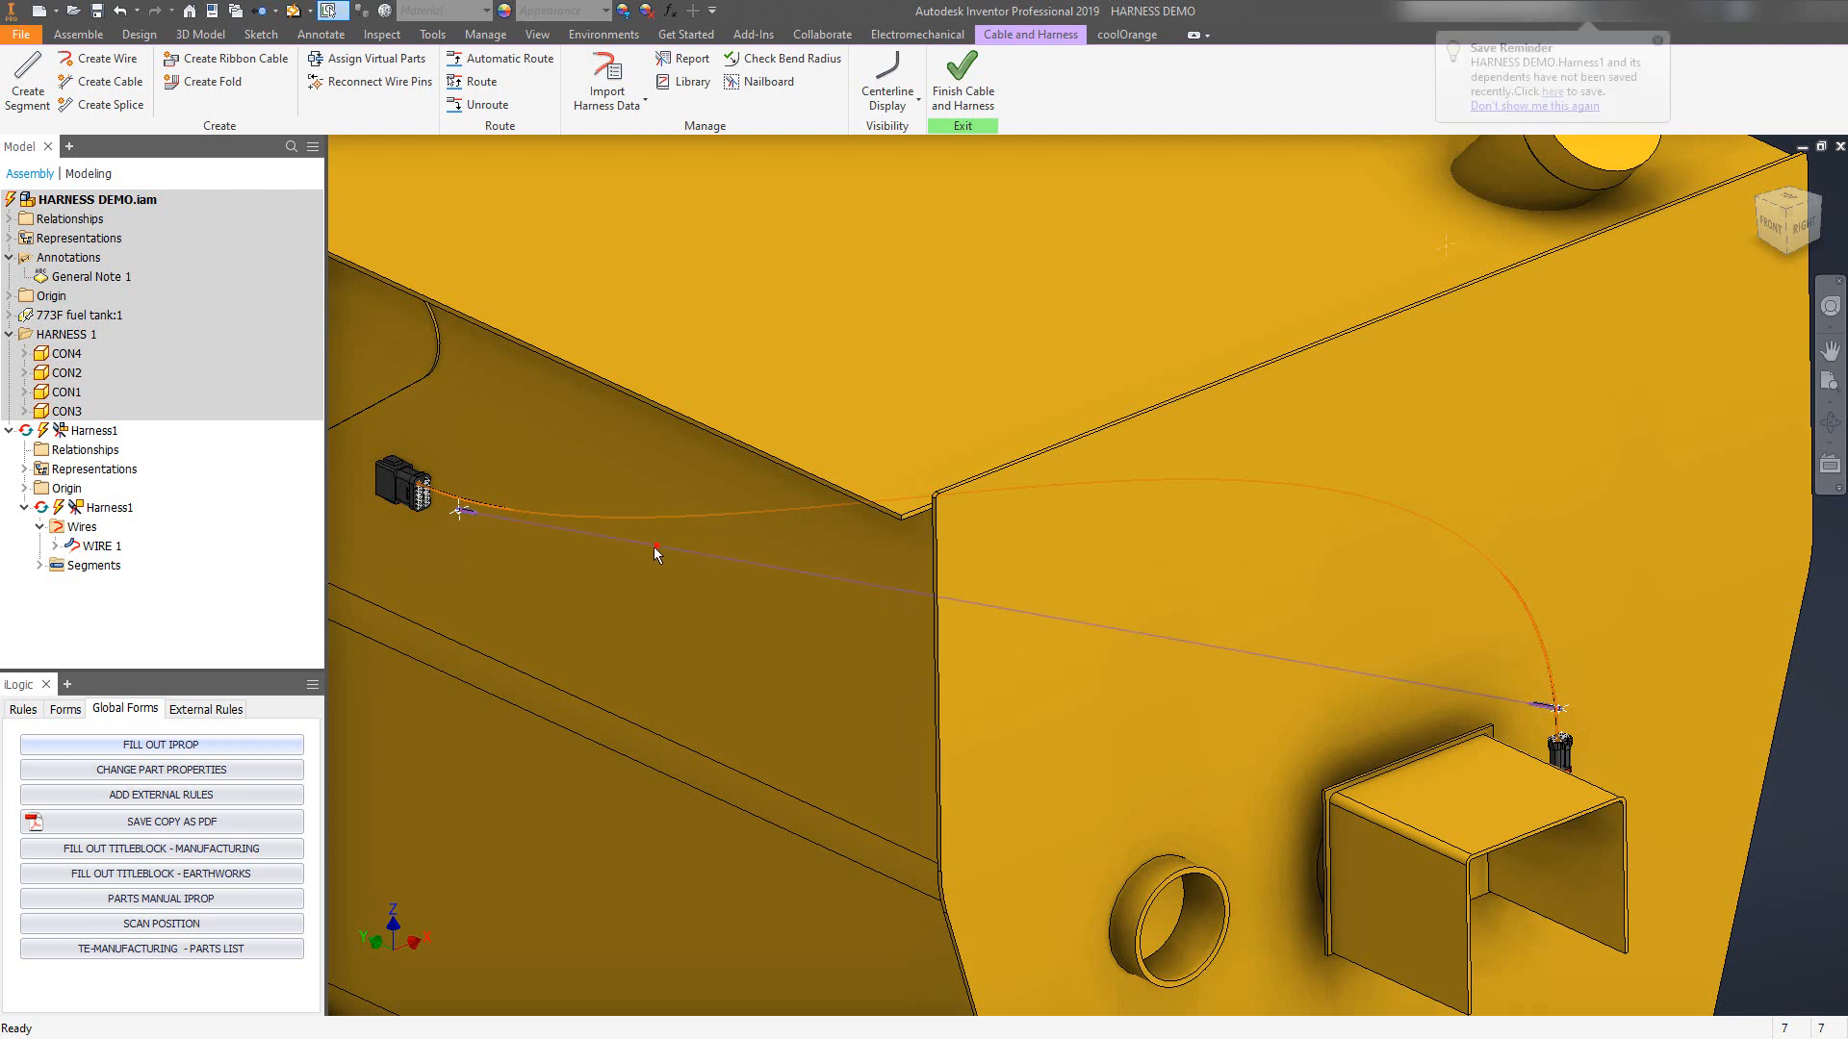
left_click(654, 545)
right_click(657, 550)
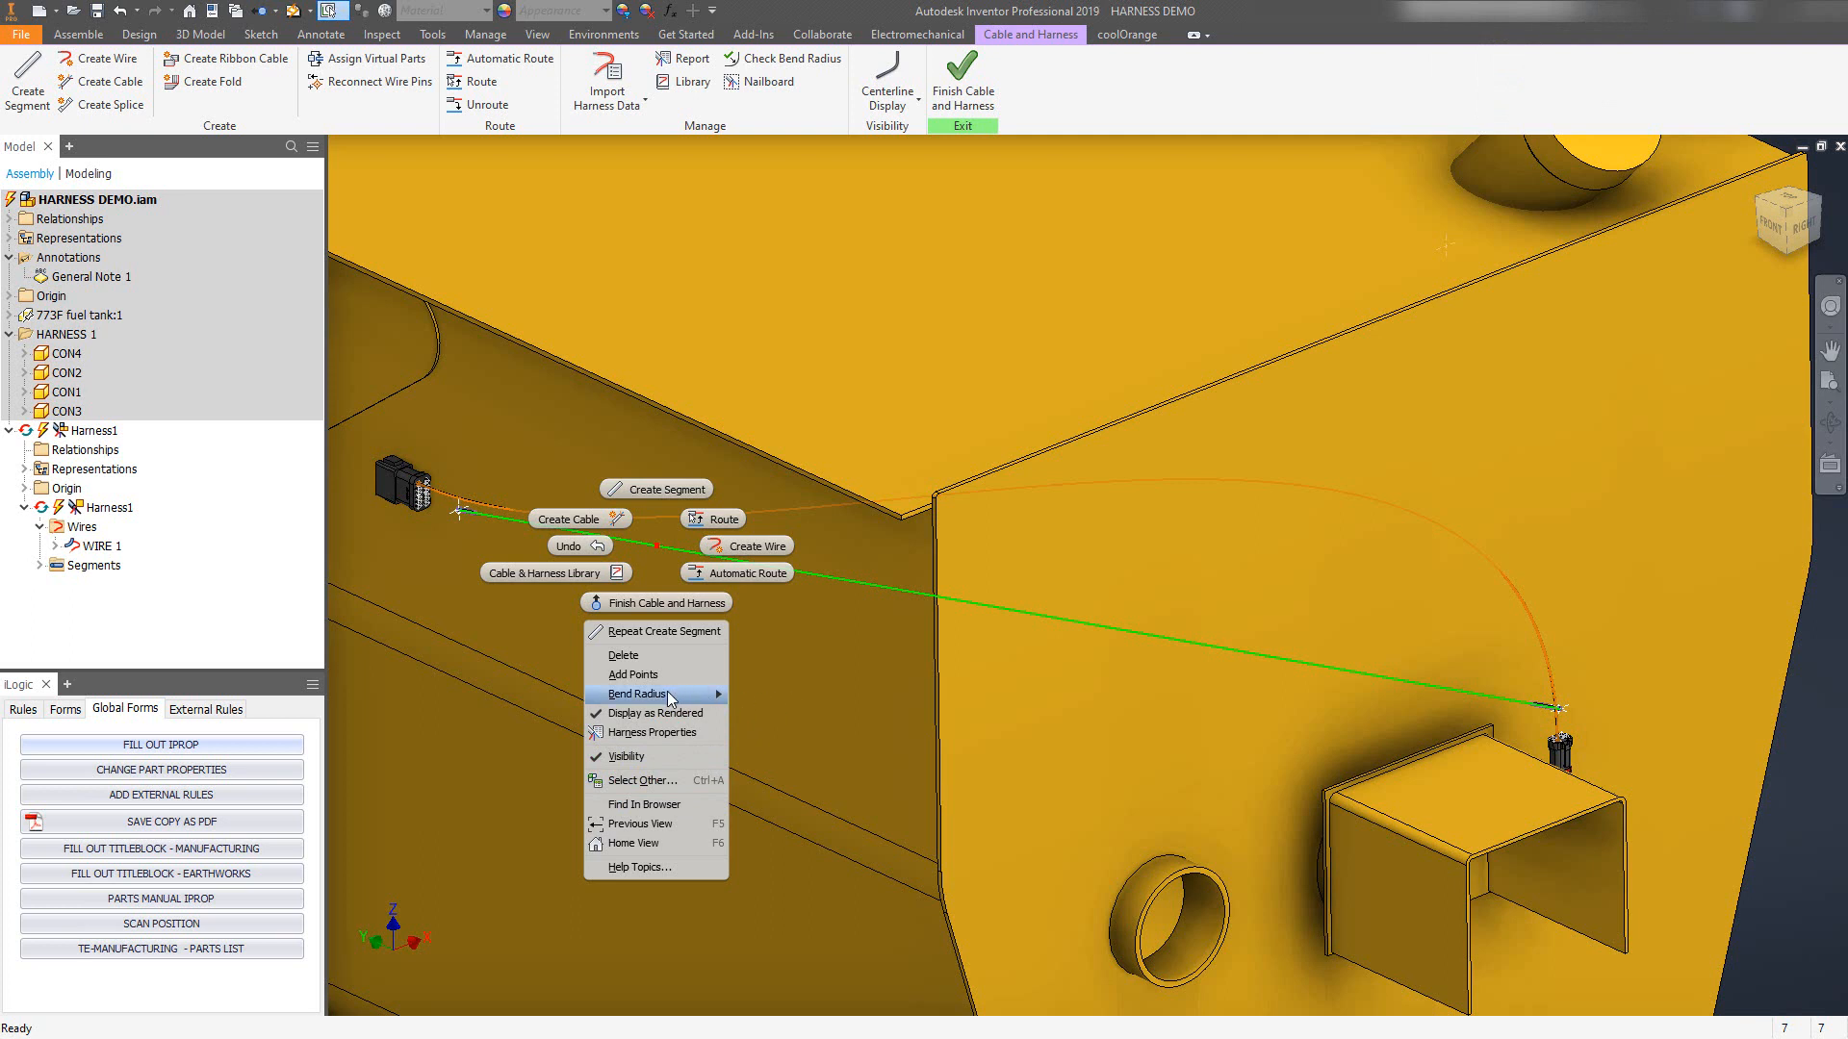
left_click(811, 700)
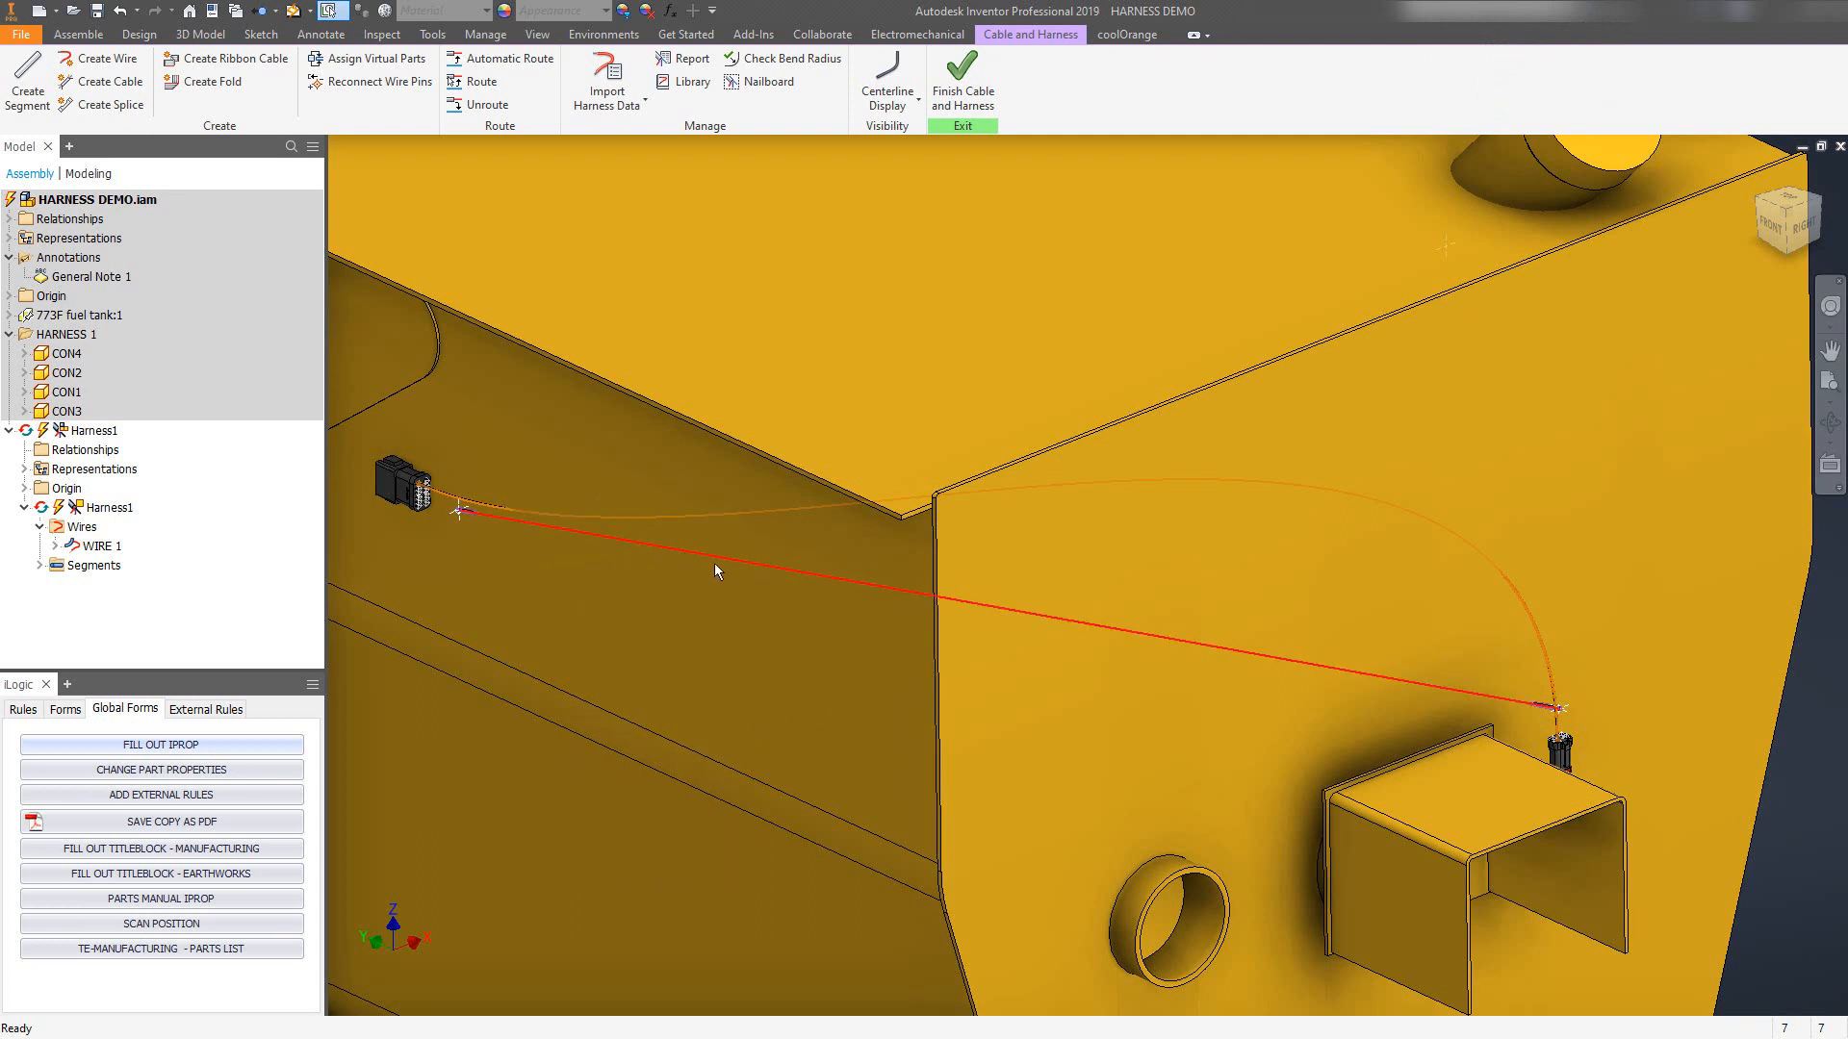
Redefine the intermediate point nearest CON4 onto the tank's side face at a 10 mm offset, slightly below the segment.
right_click(656, 547)
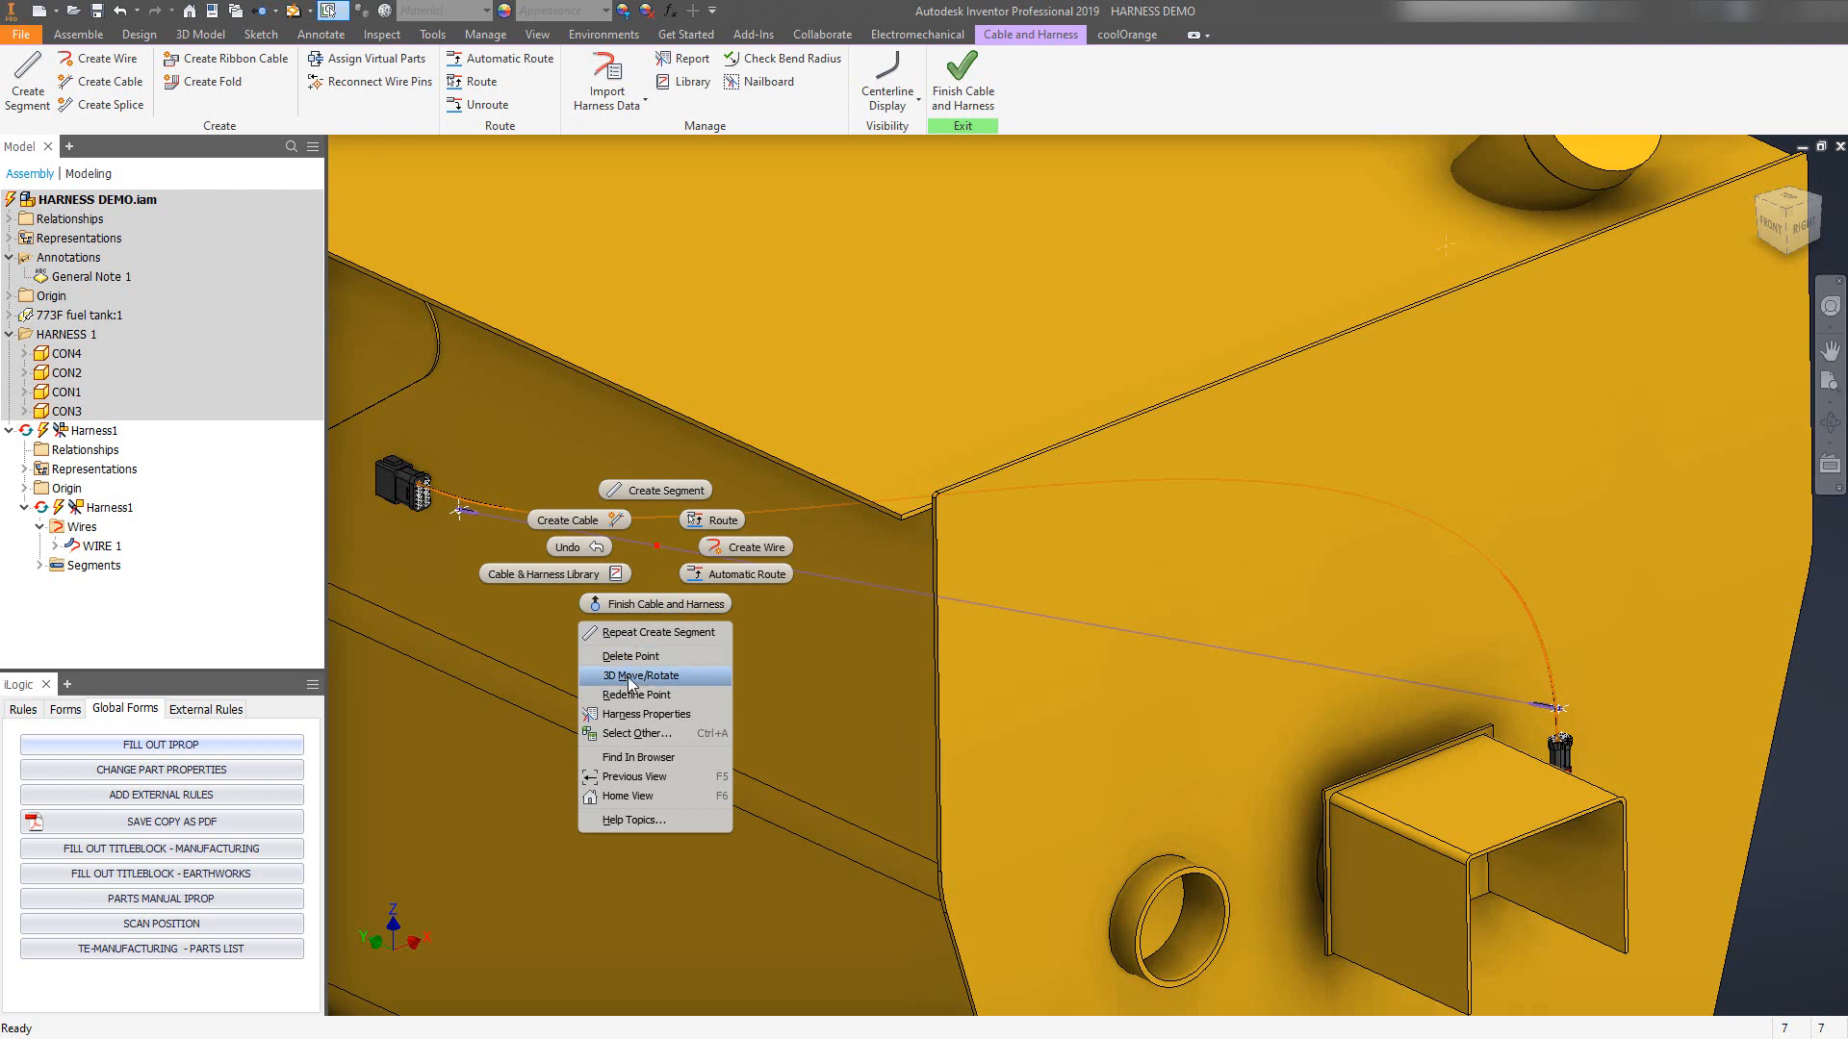
left_click(634, 695)
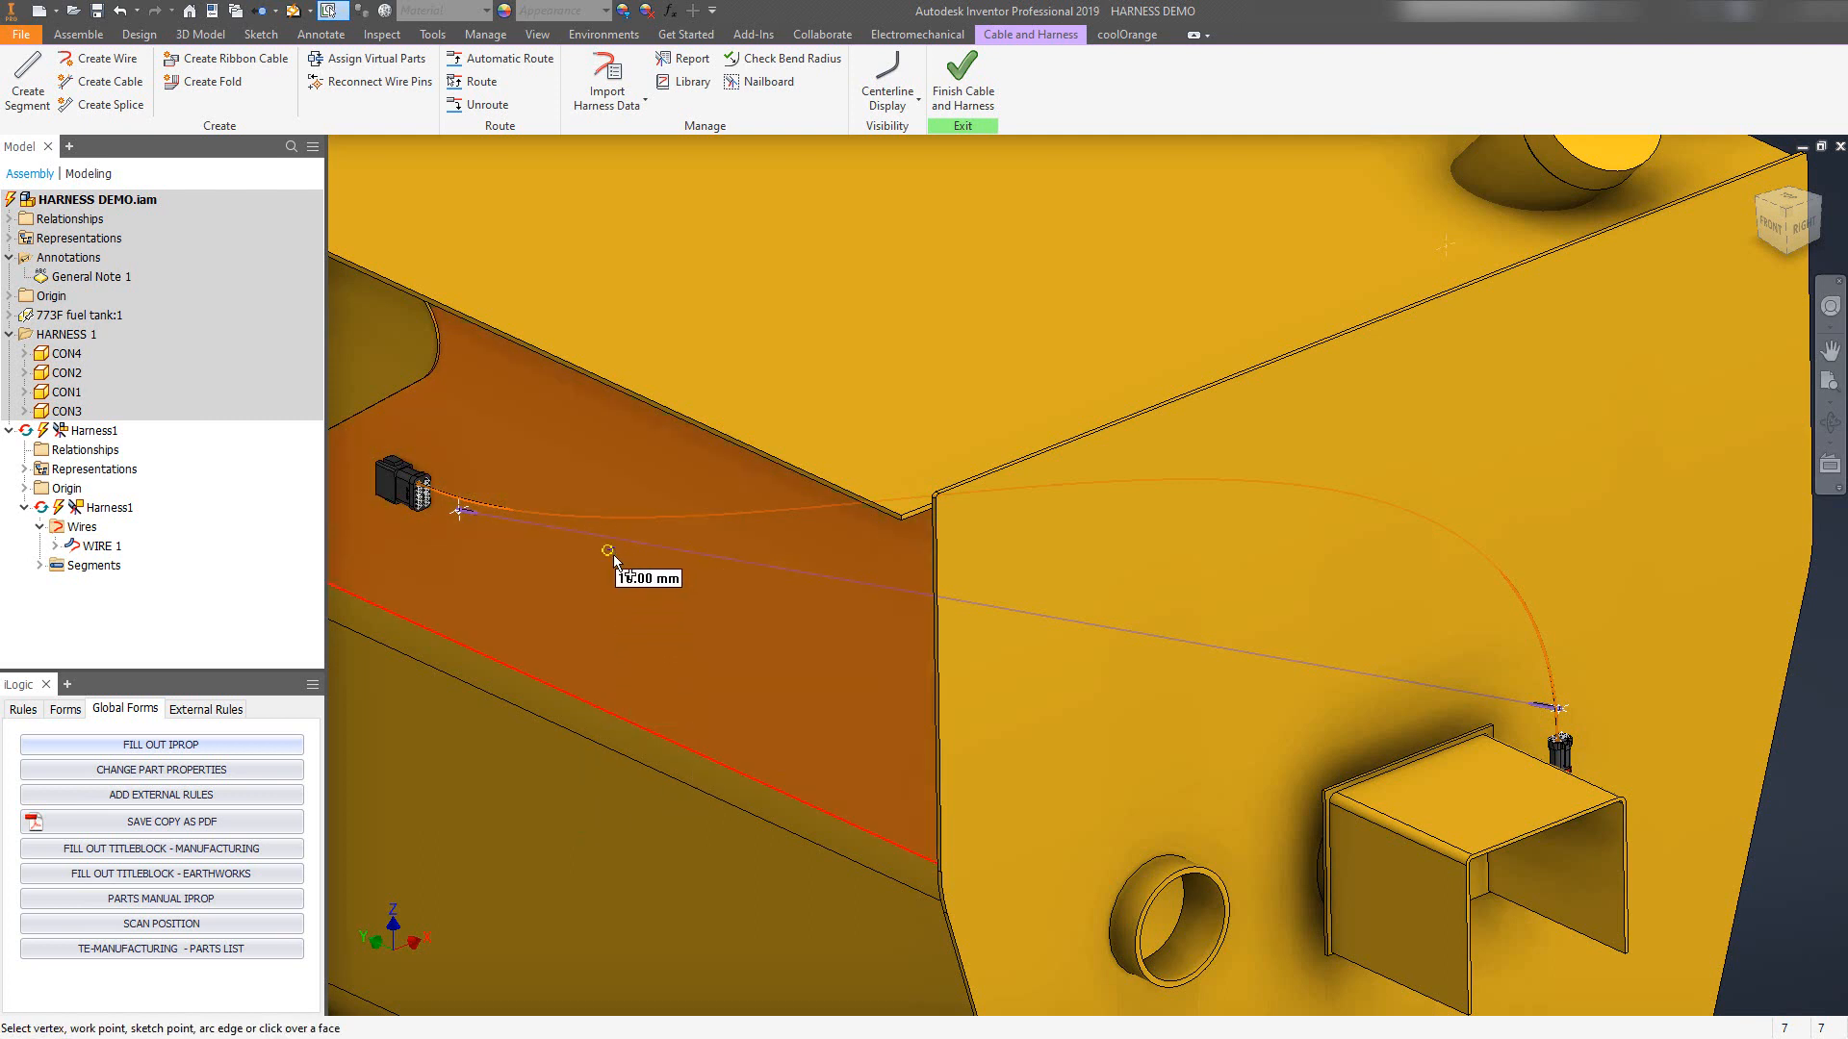
scroll(621, 565, "up", 3)
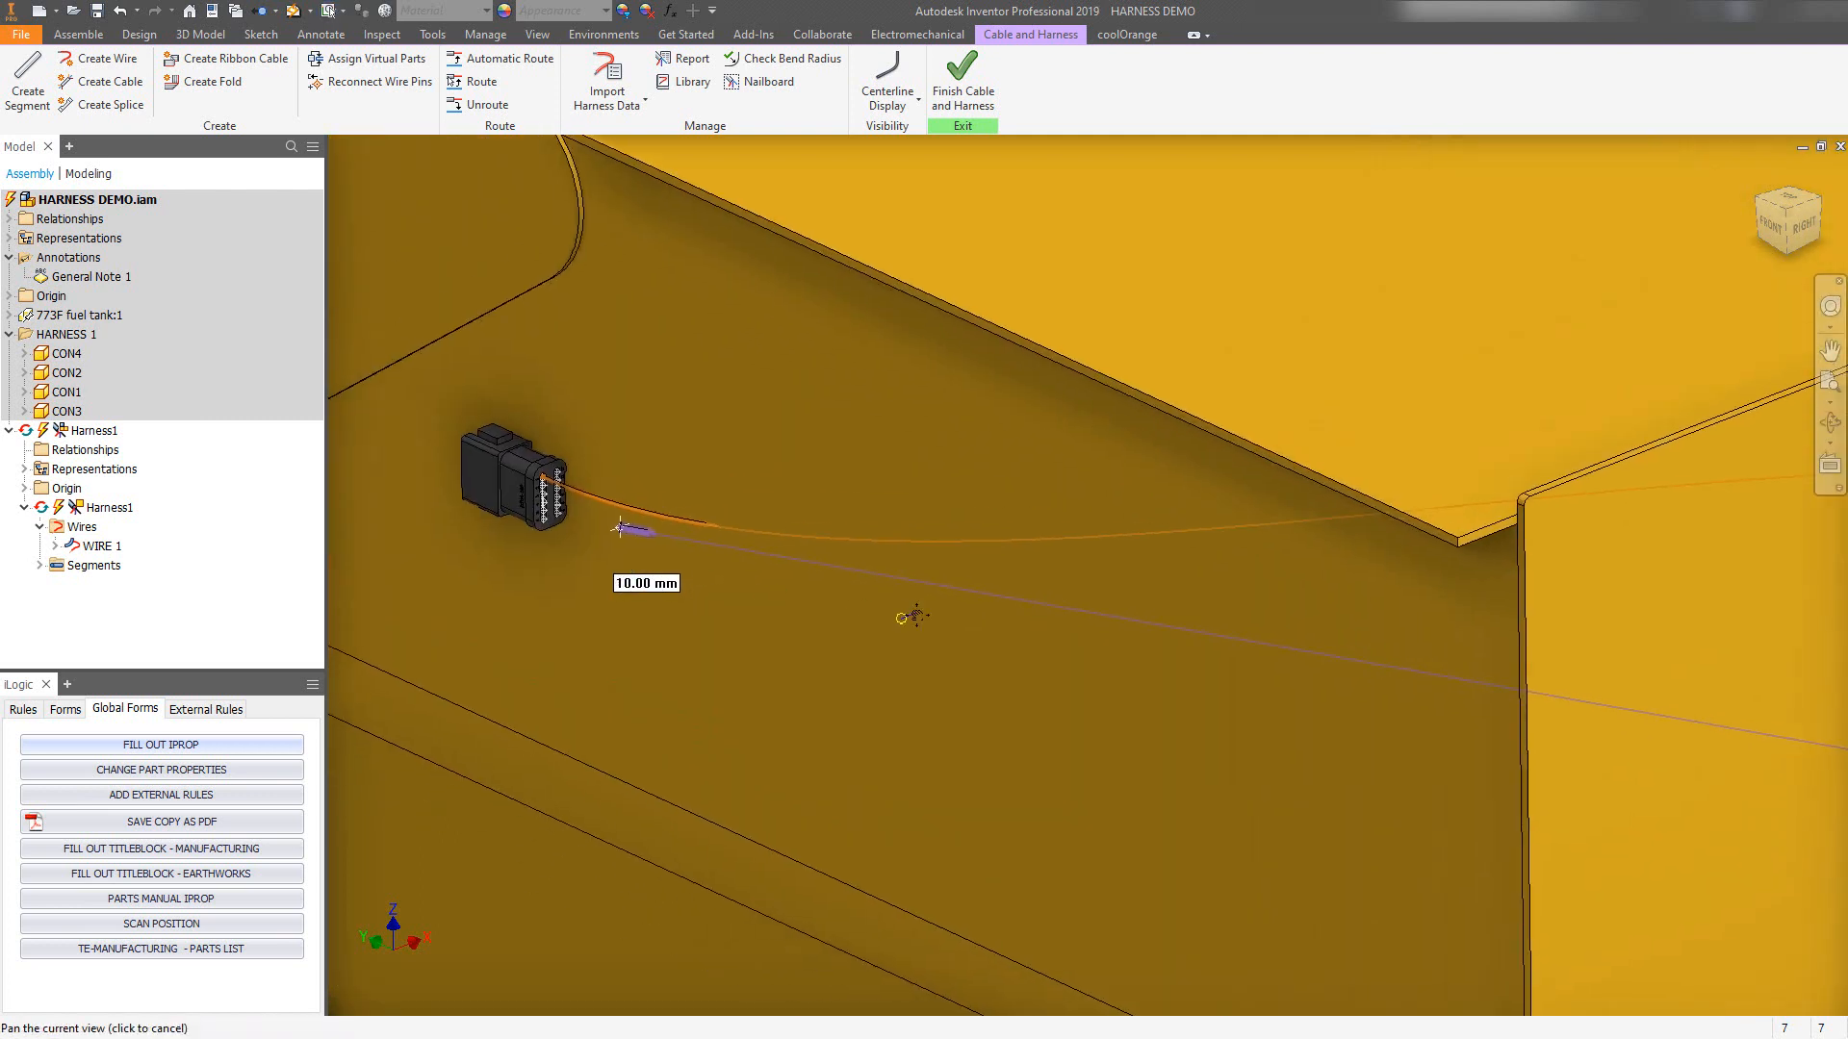
scroll(616, 563, "down", 2)
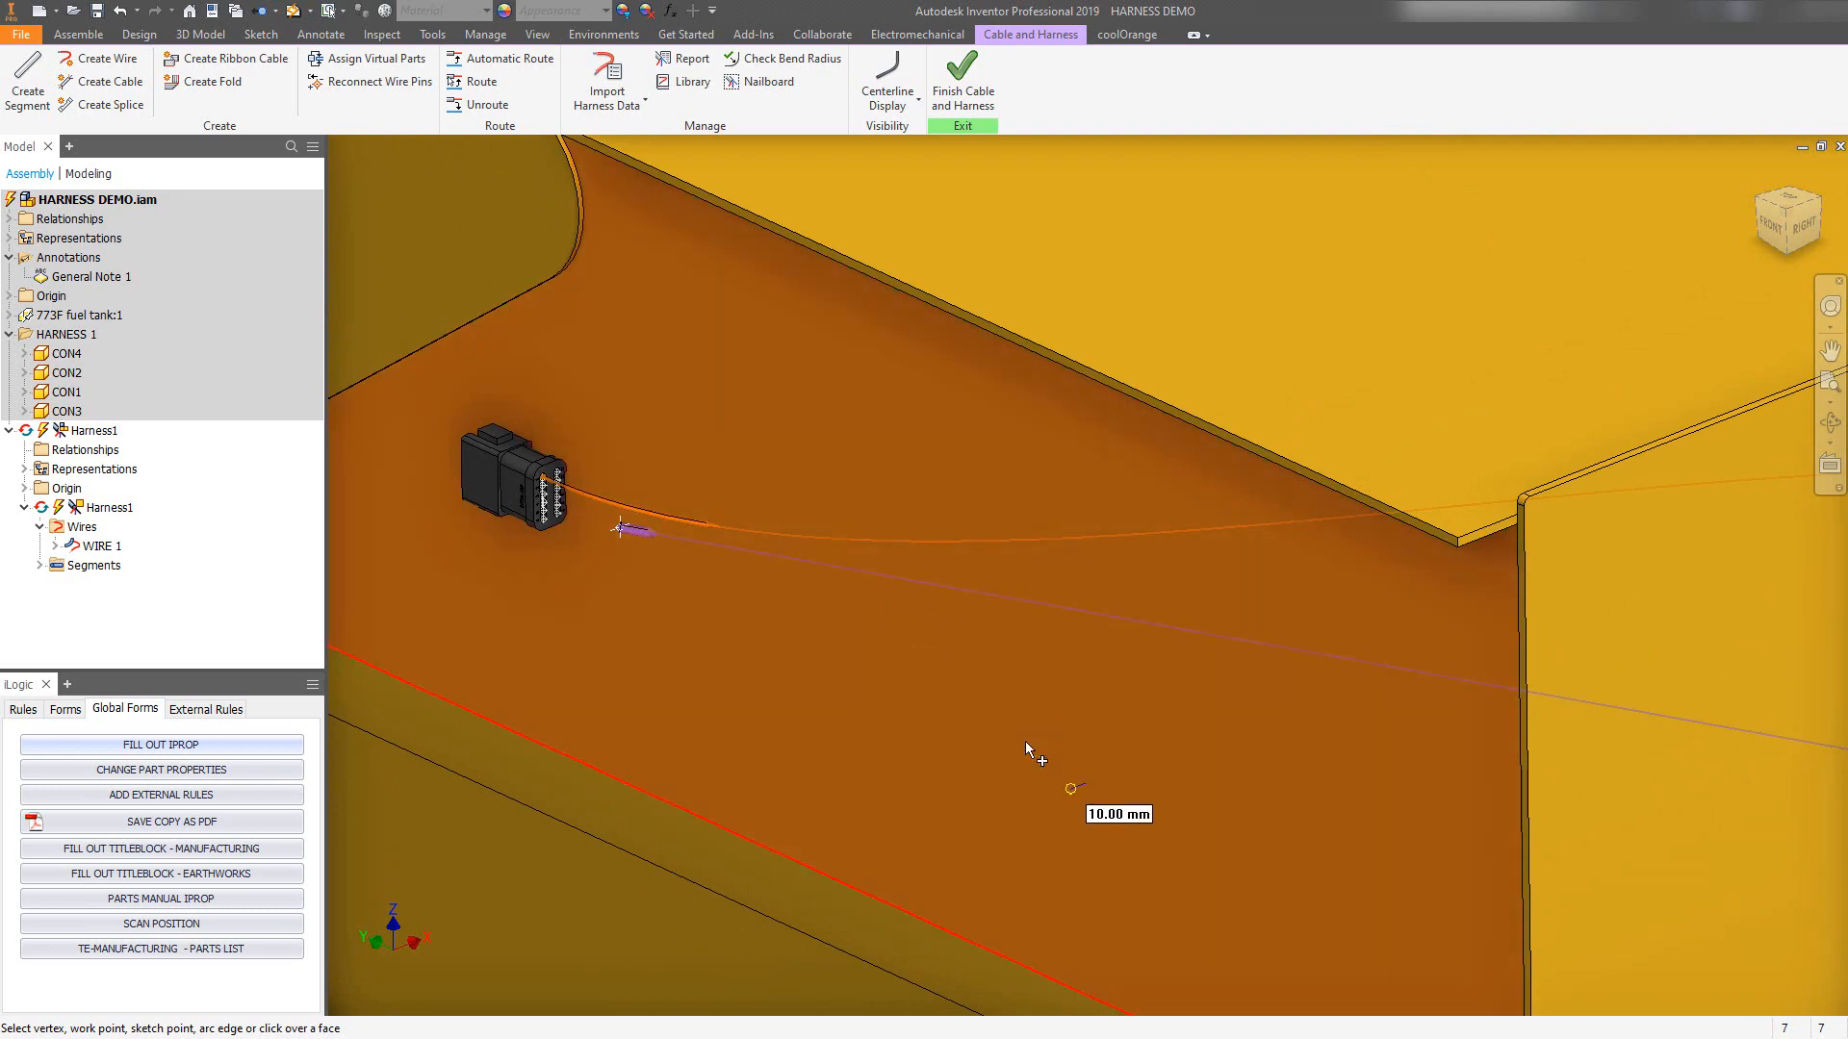
left_click(892, 607)
Redefine the second intermediate point onto the tank's side face, just below the overhanging edge of the top plate.
middle_click_drag(1215, 666, 772, 587)
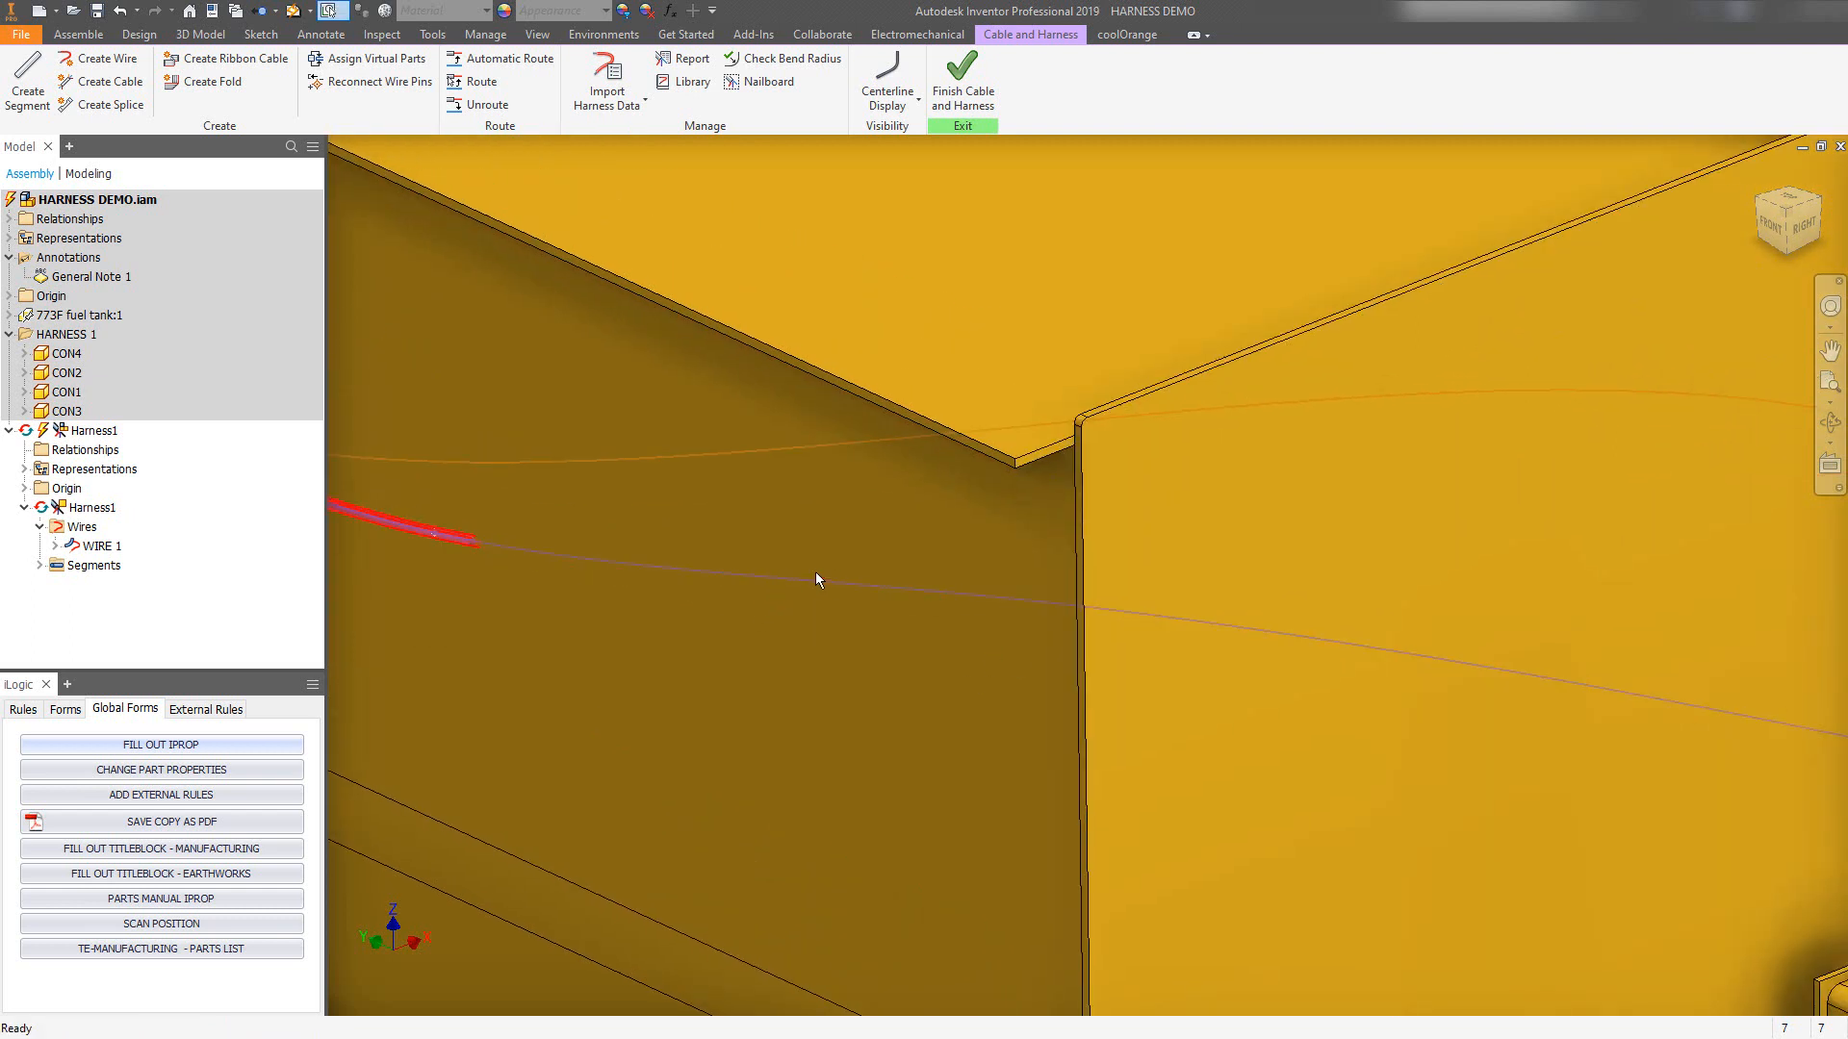
right_click(1000, 596)
left_click(979, 743)
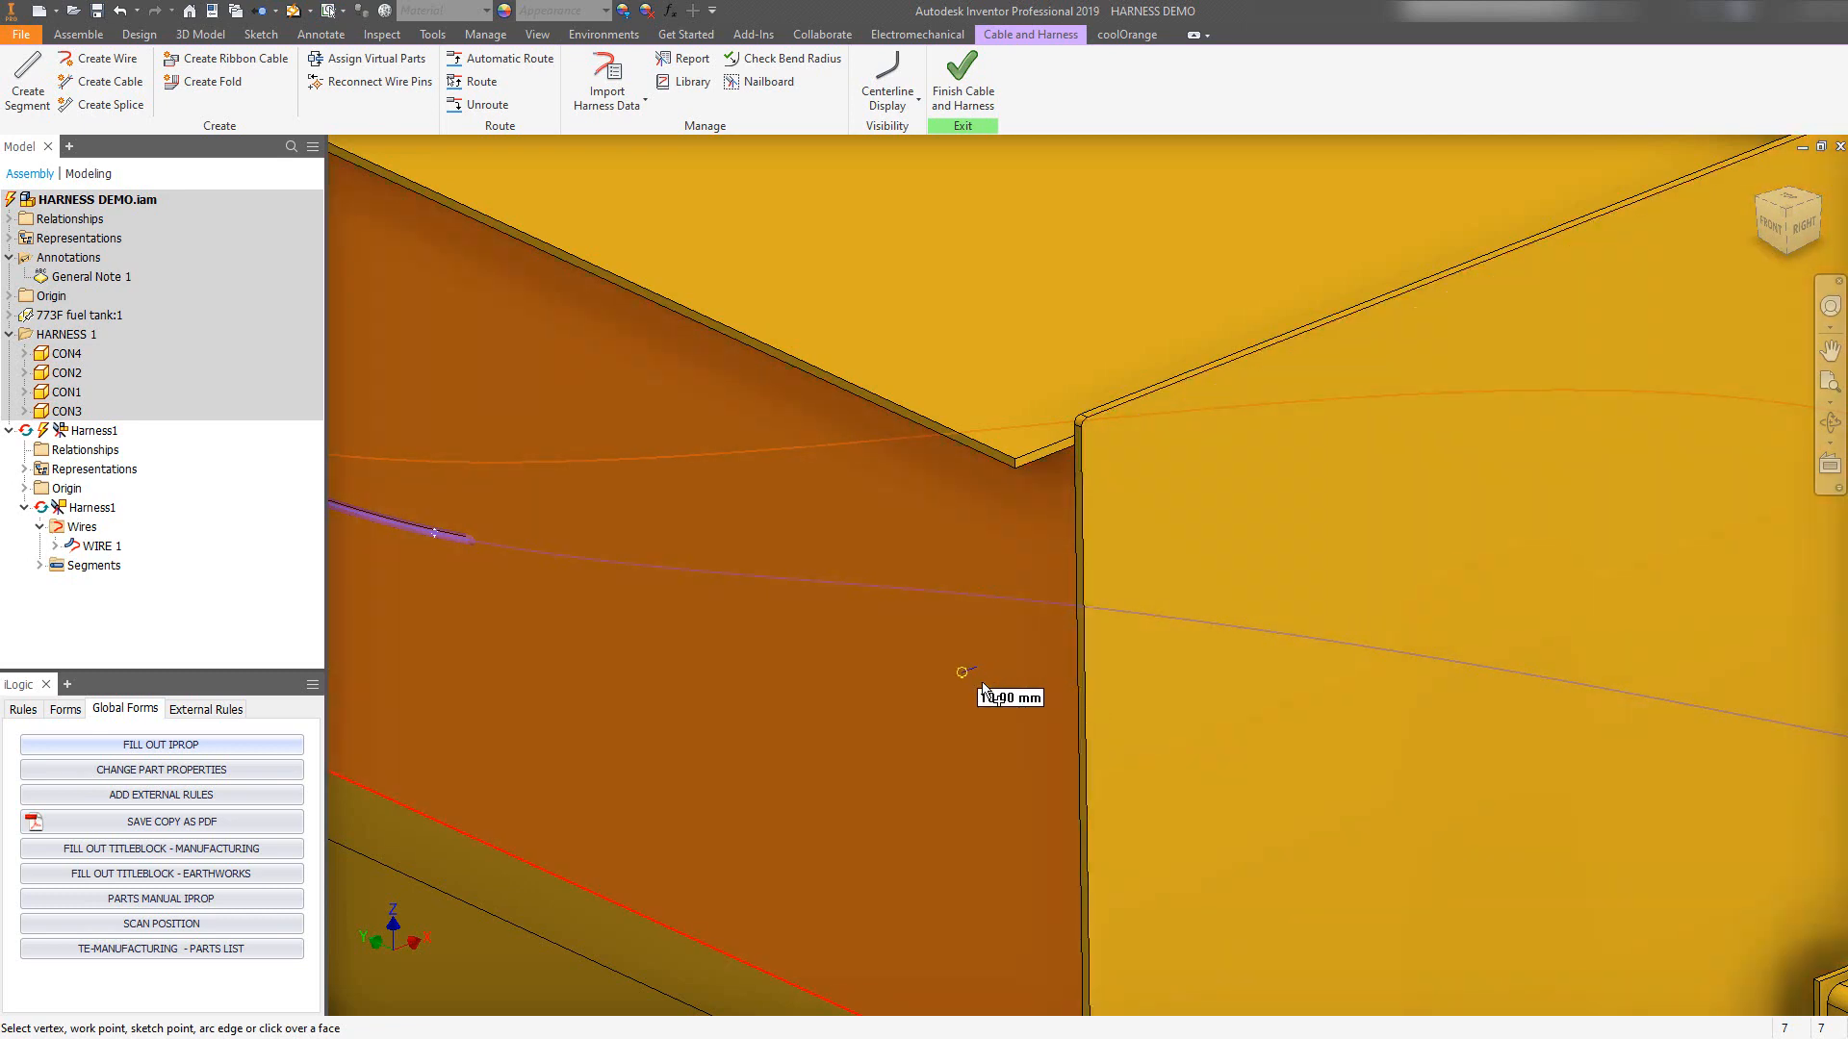
scroll(853, 390, "down", 3)
left_click(852, 391)
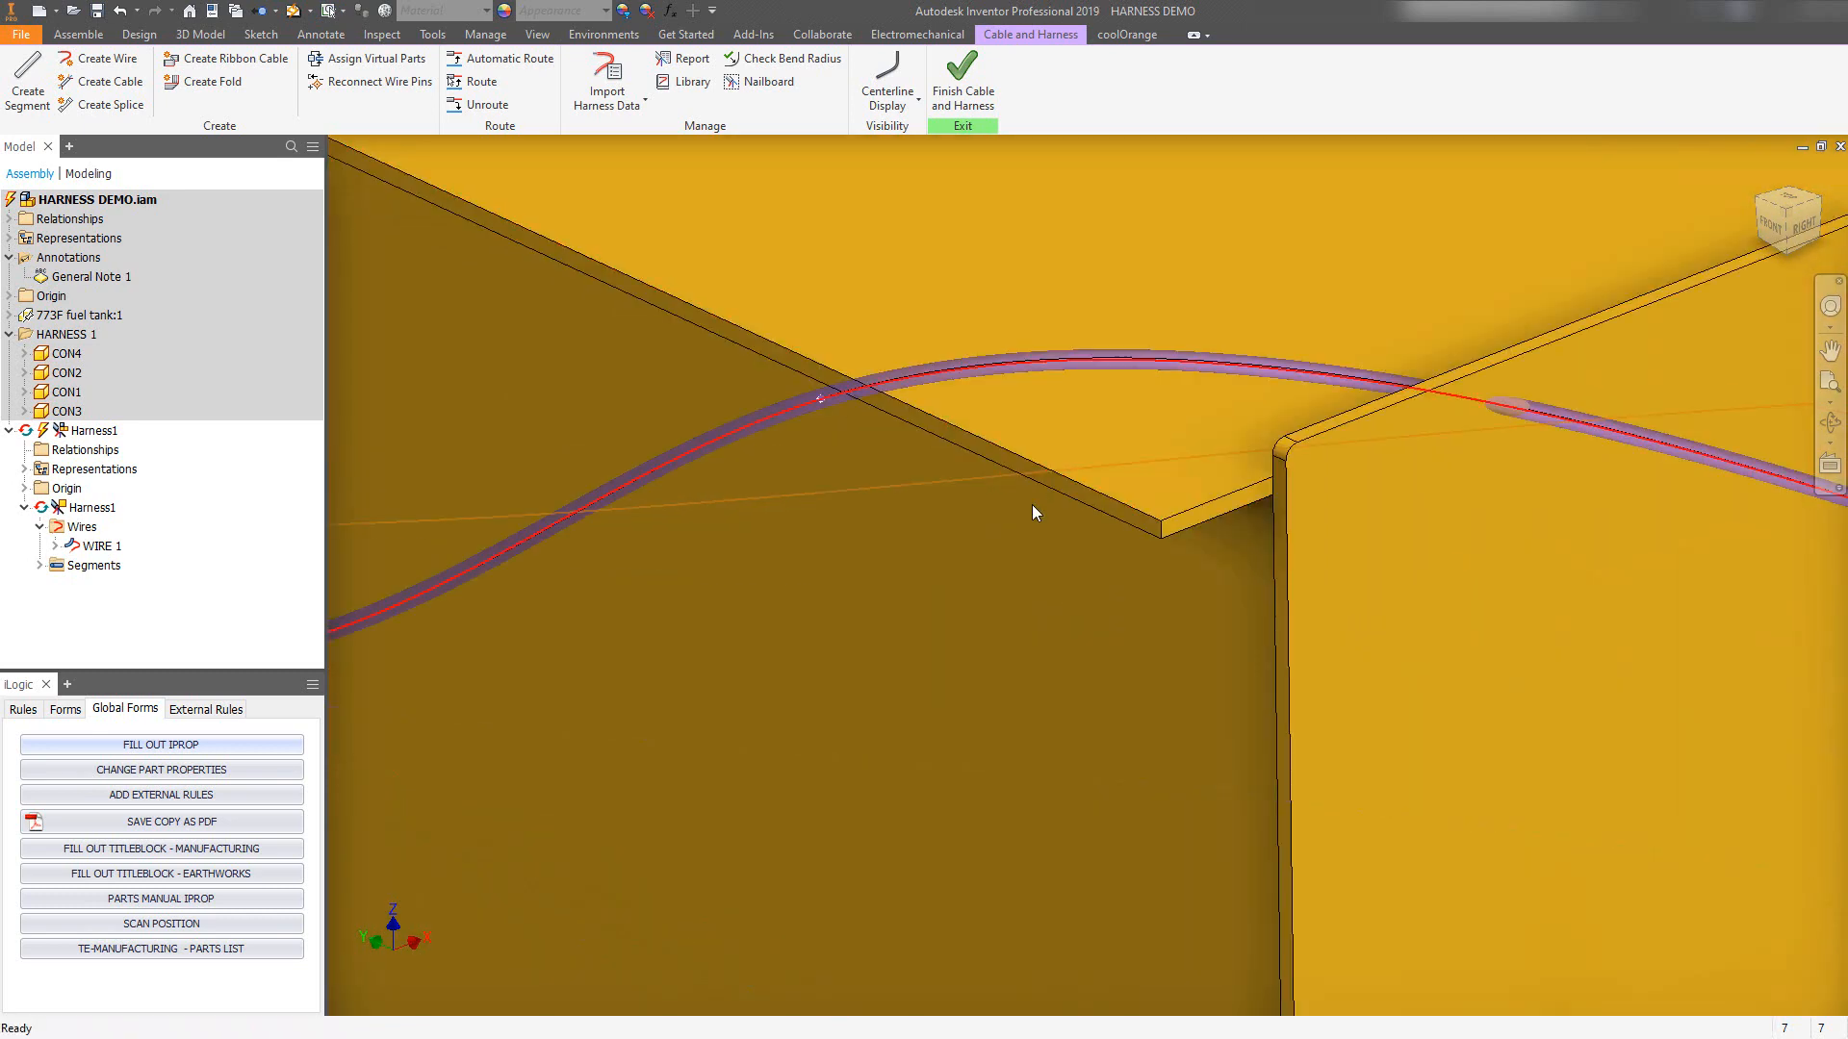
Add two more intermediate points to the segment where it crosses the tank face carrying the box bracket.
scroll(1031, 507, "up", 5)
middle_click_drag(1386, 534, 1137, 500)
scroll(1106, 496, "up", 5)
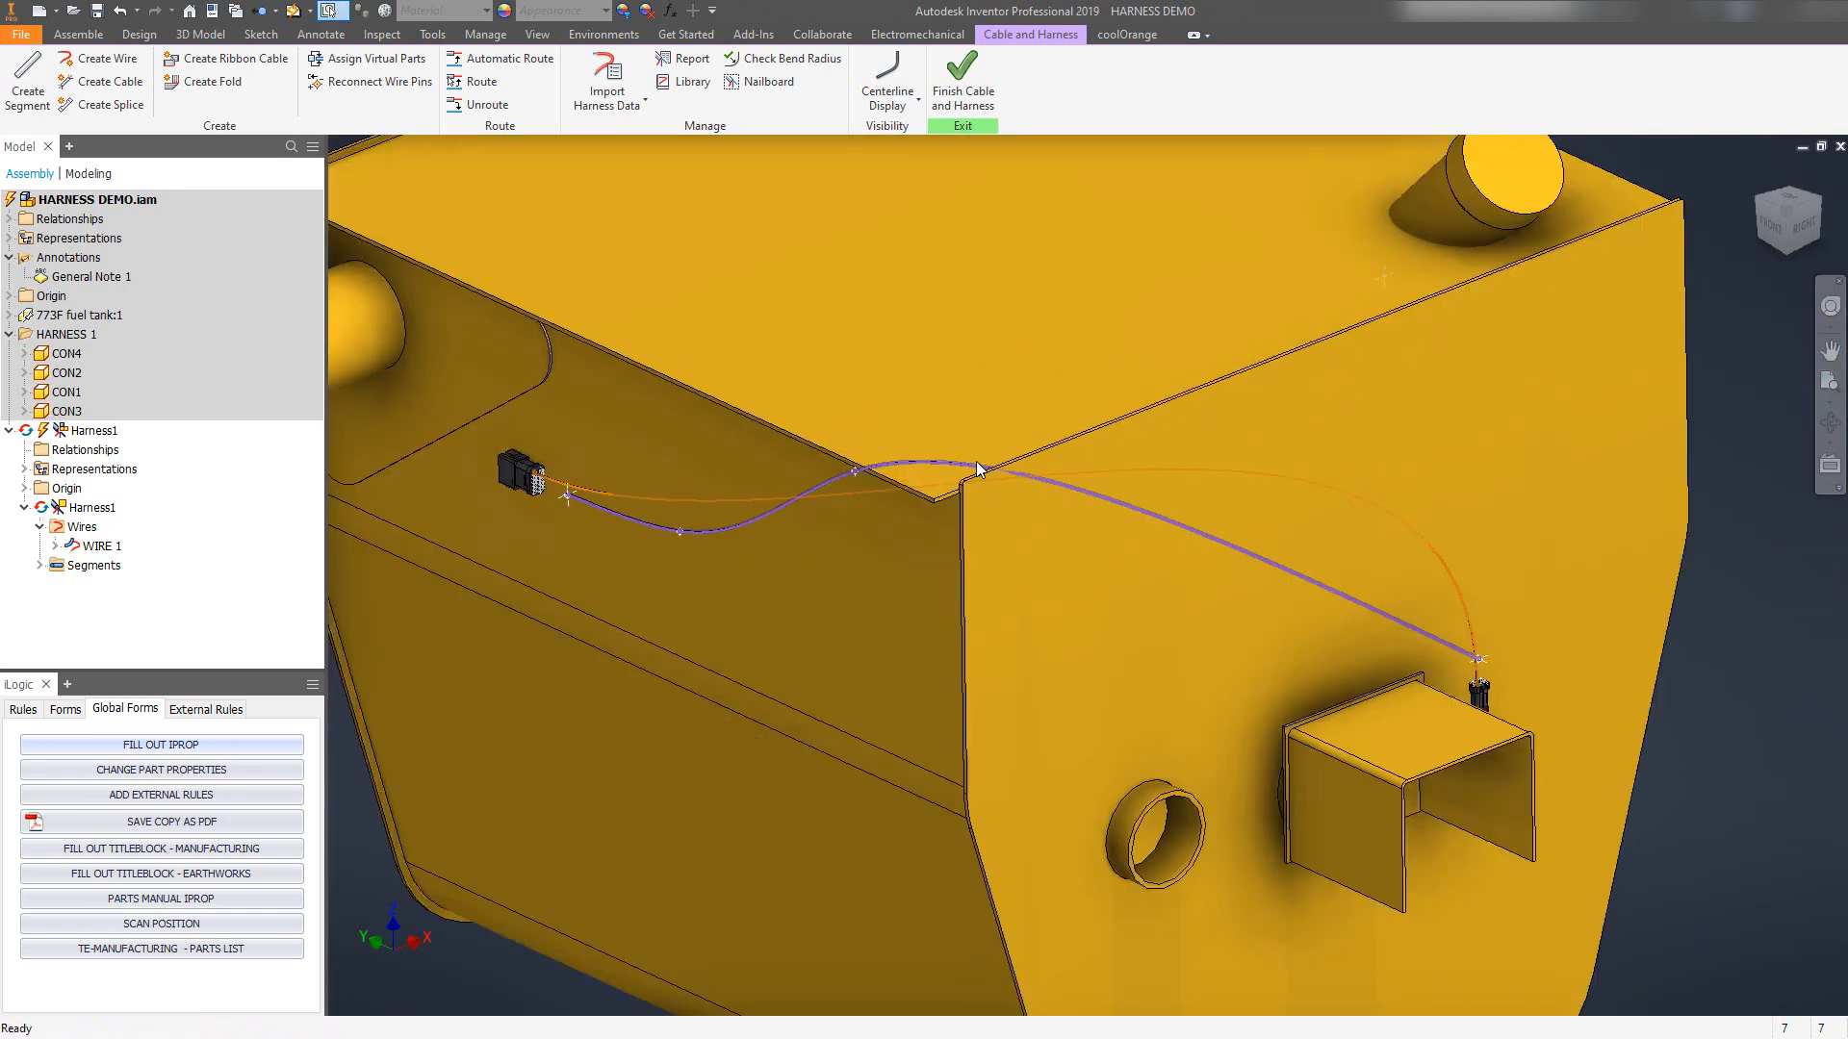
scroll(1122, 515, "down", 6)
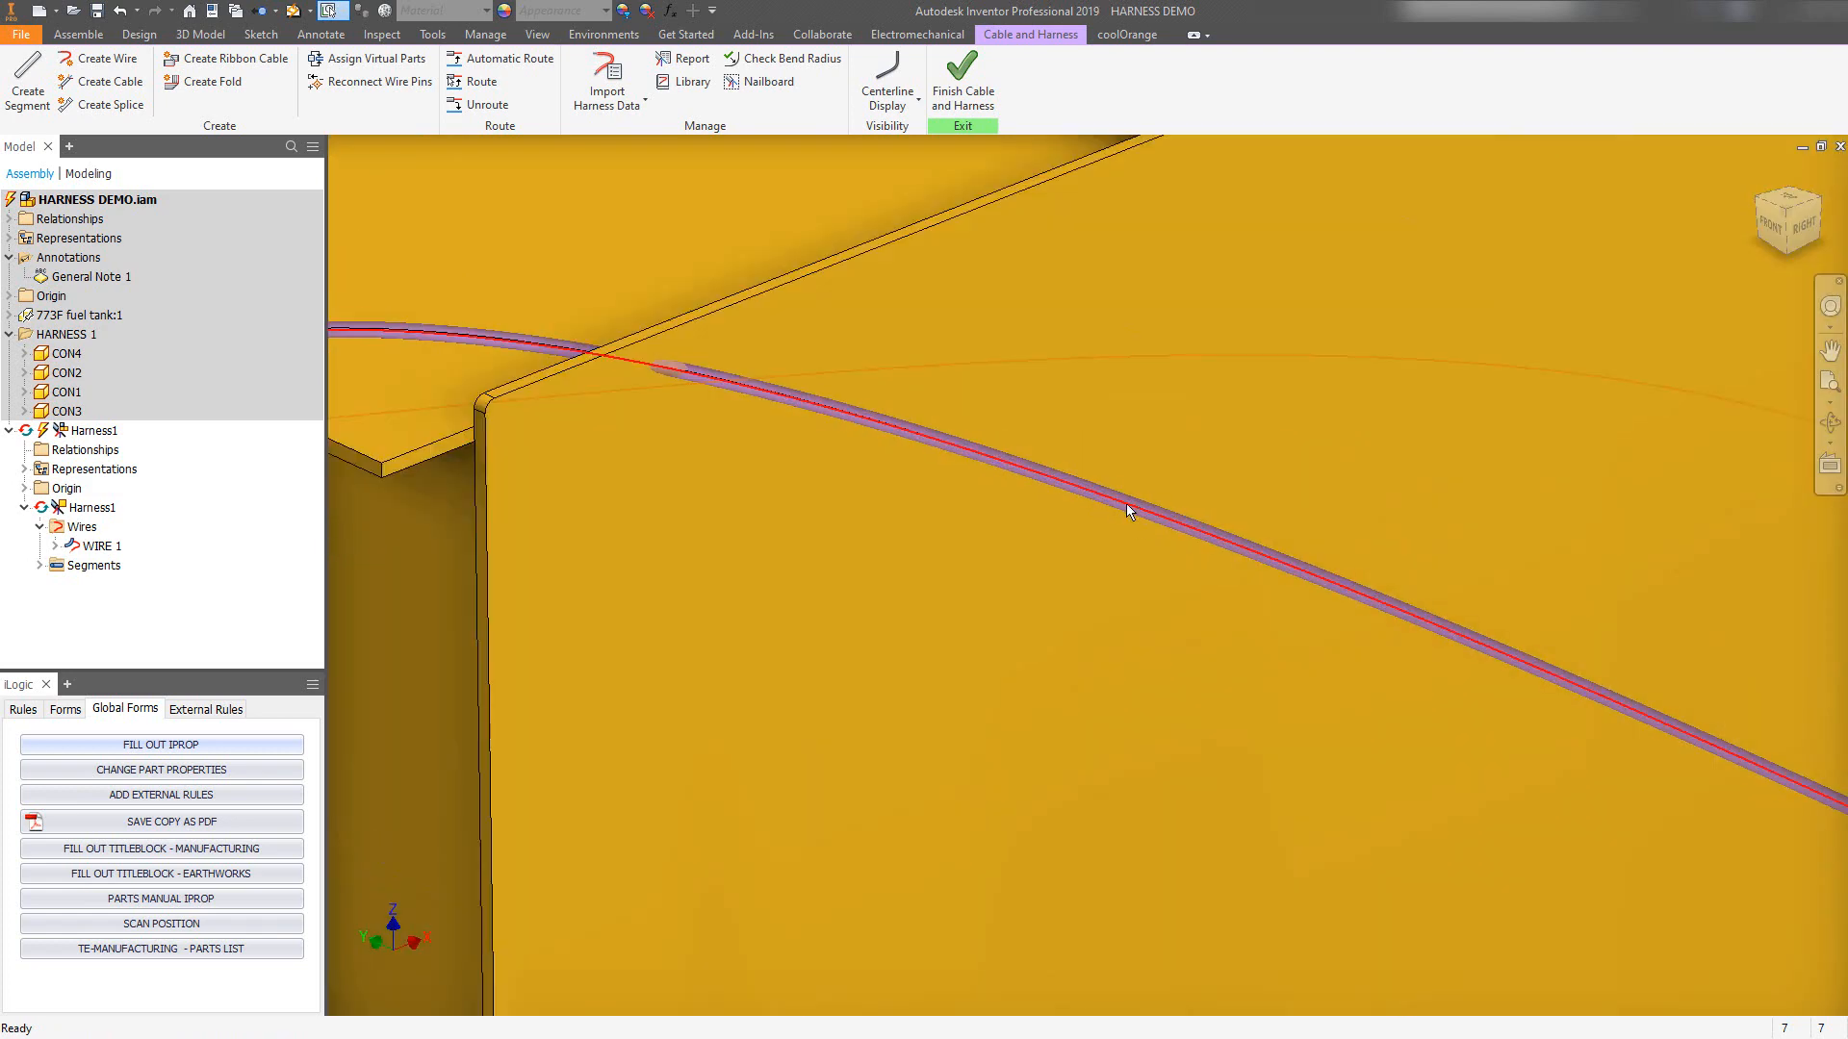
right_click(1124, 505)
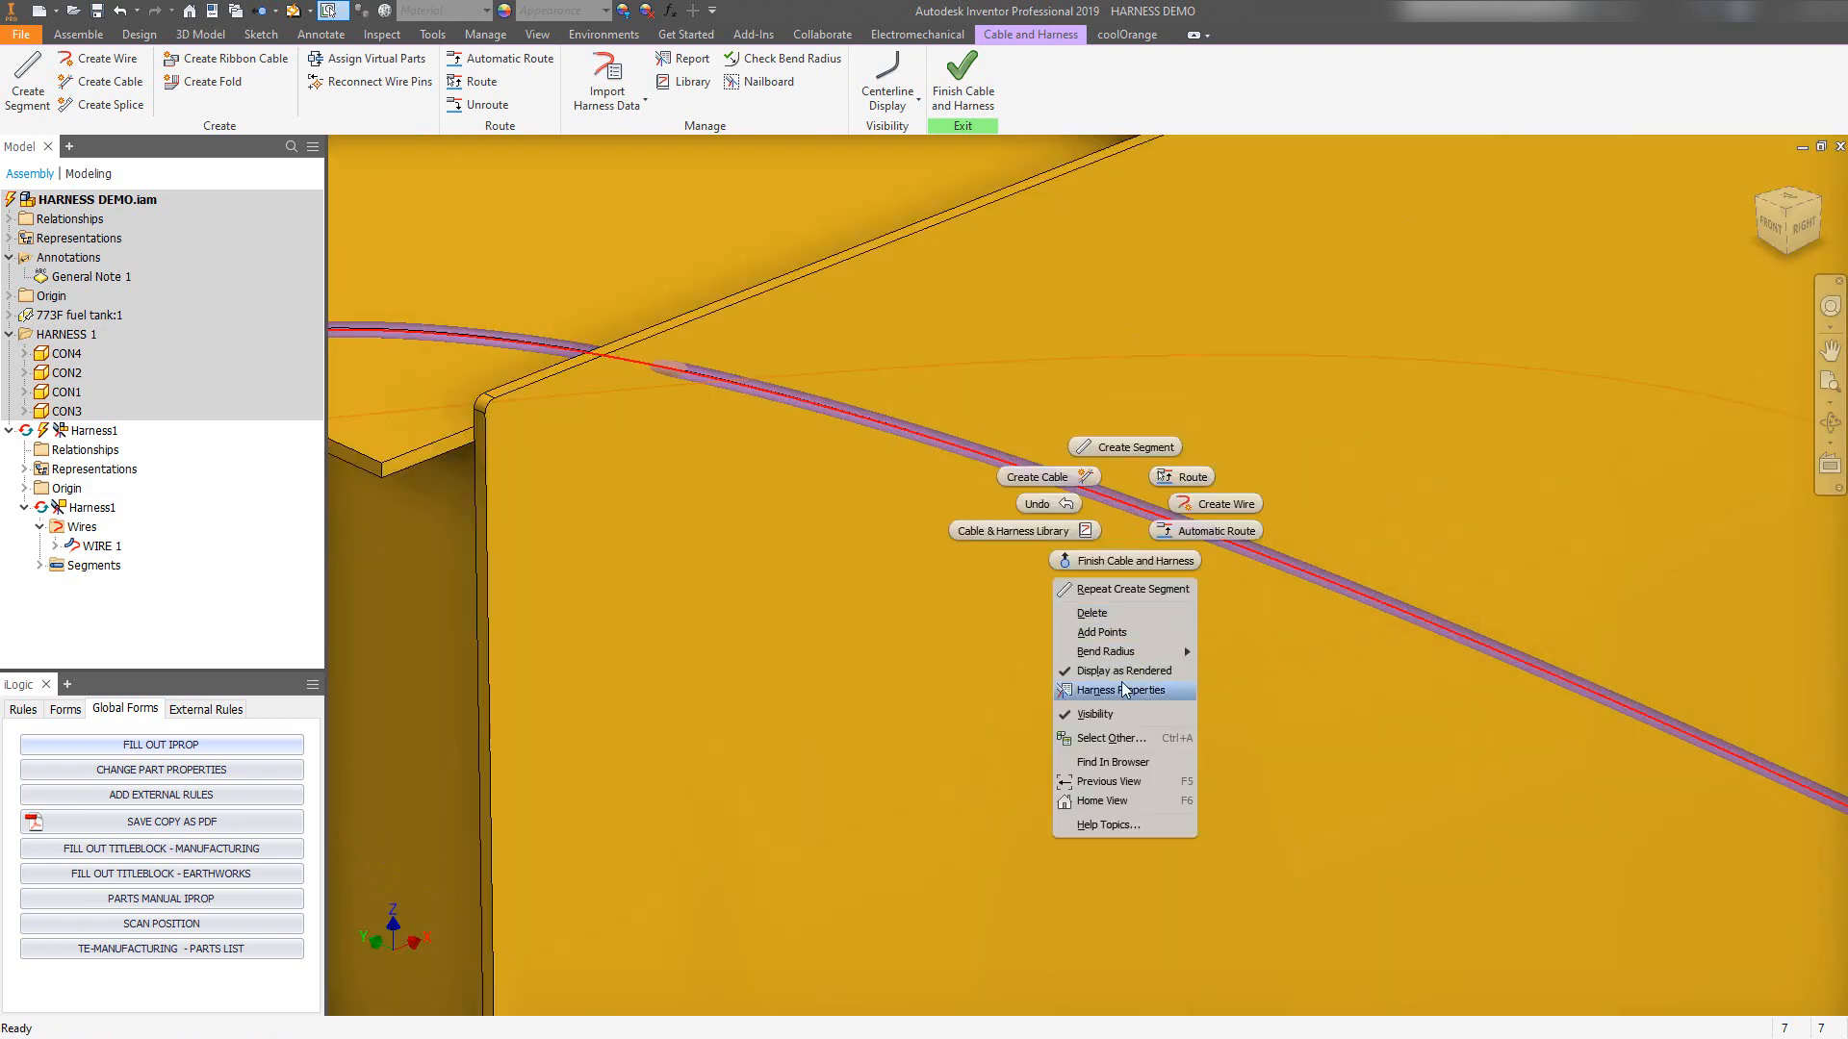
left_click(1102, 633)
left_click(1053, 475)
scroll(1406, 691, "up", 2)
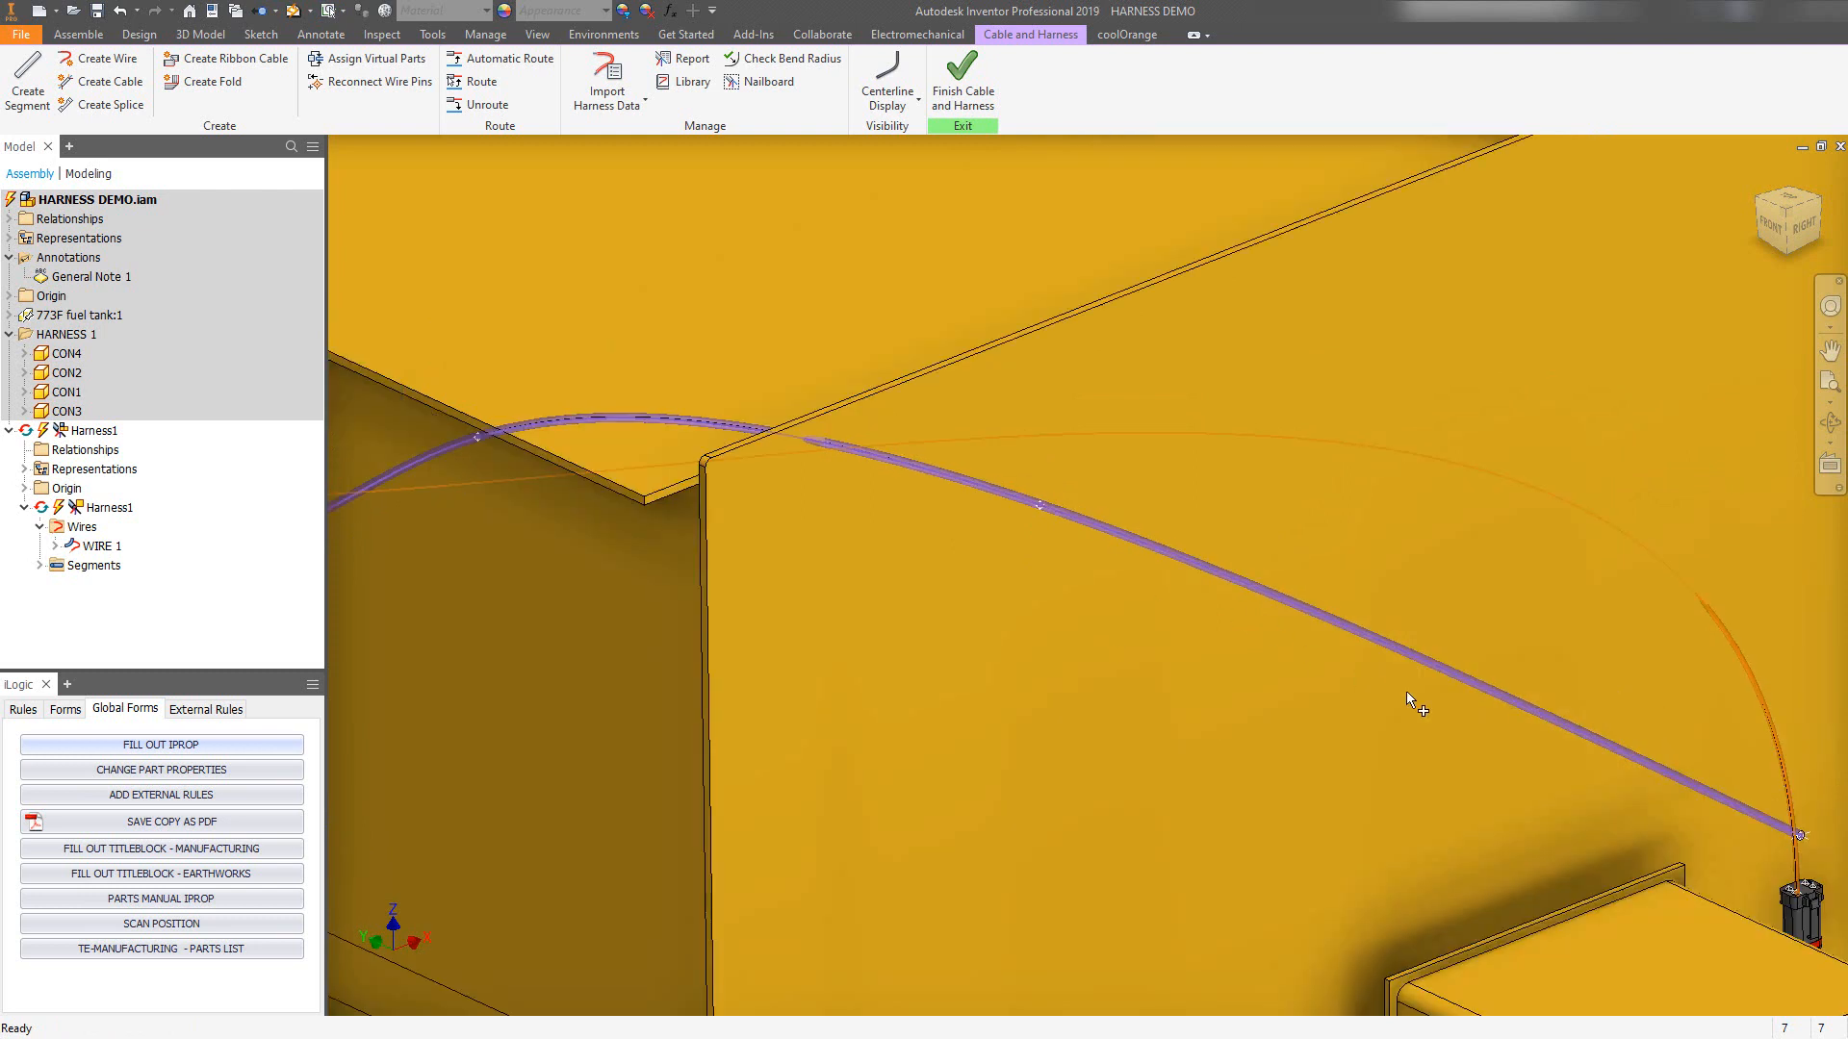
key("Escape")
Redefine the first of the two bracket-face points onto the tank's top plate, set back from its edge.
middle_click_drag(1250, 691, 1158, 694)
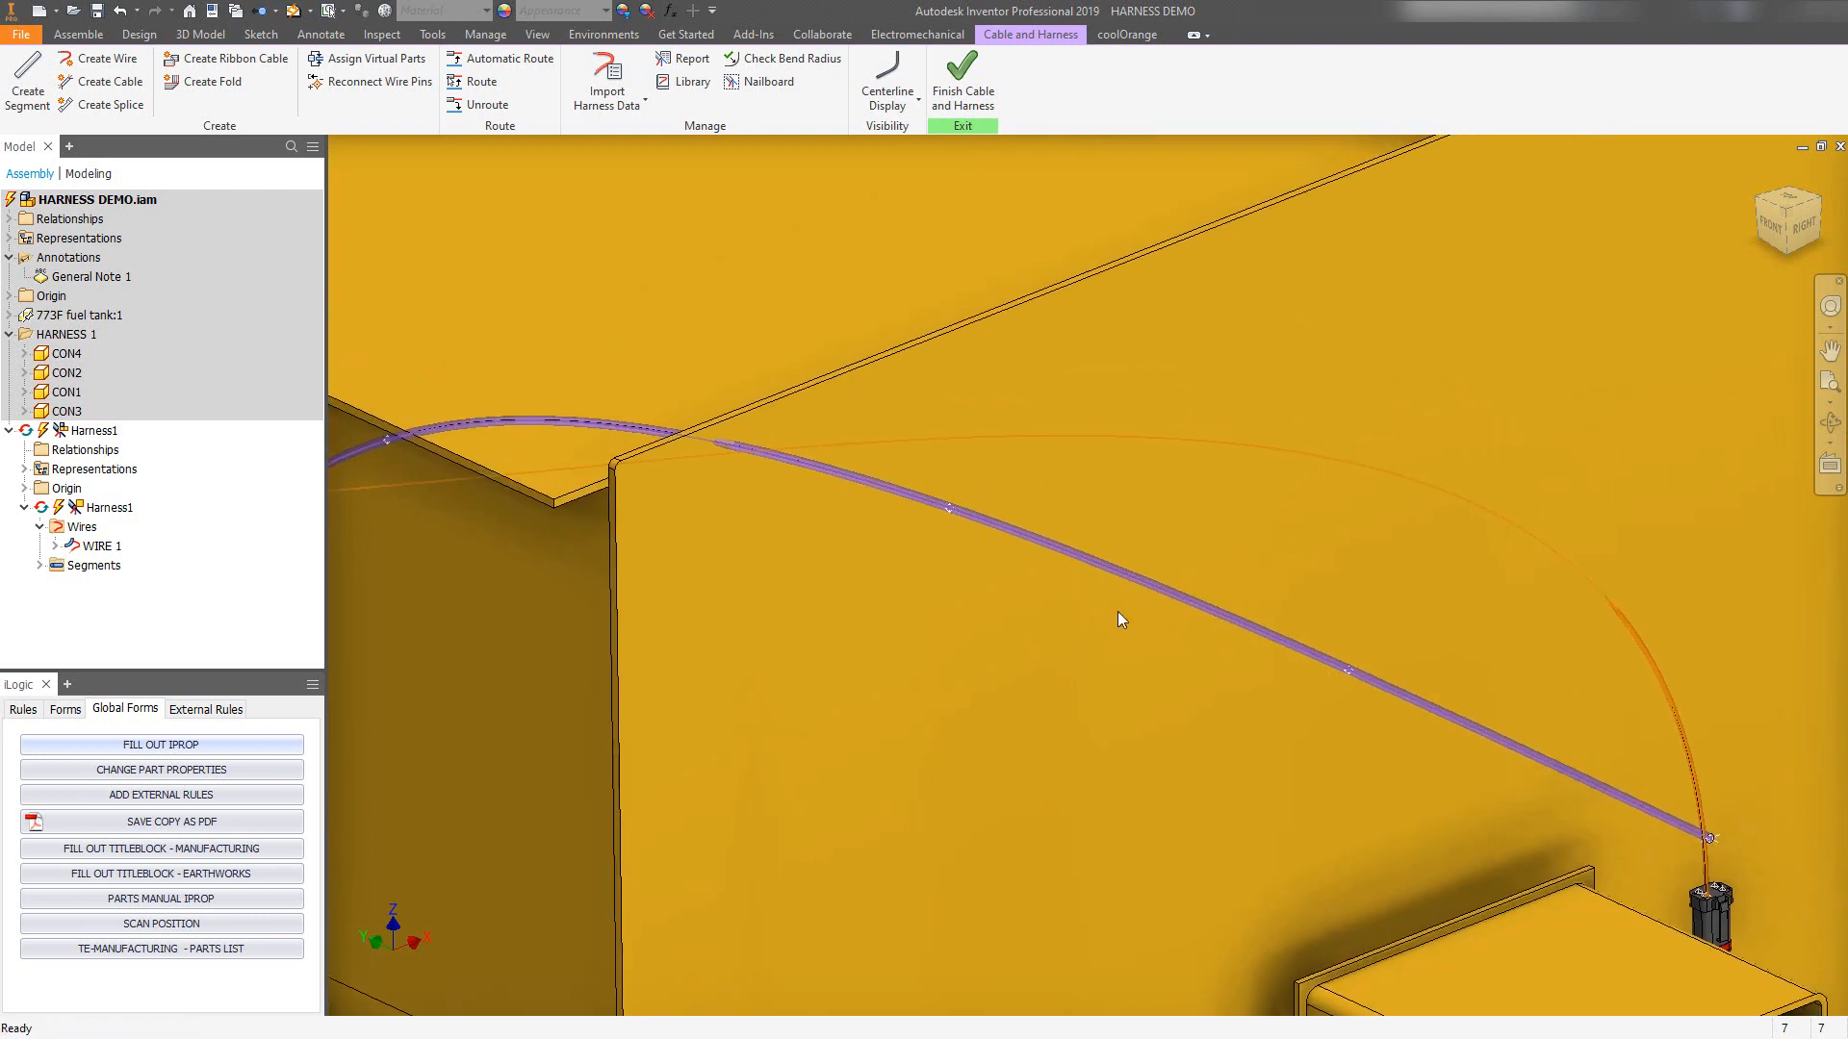
right_click(951, 506)
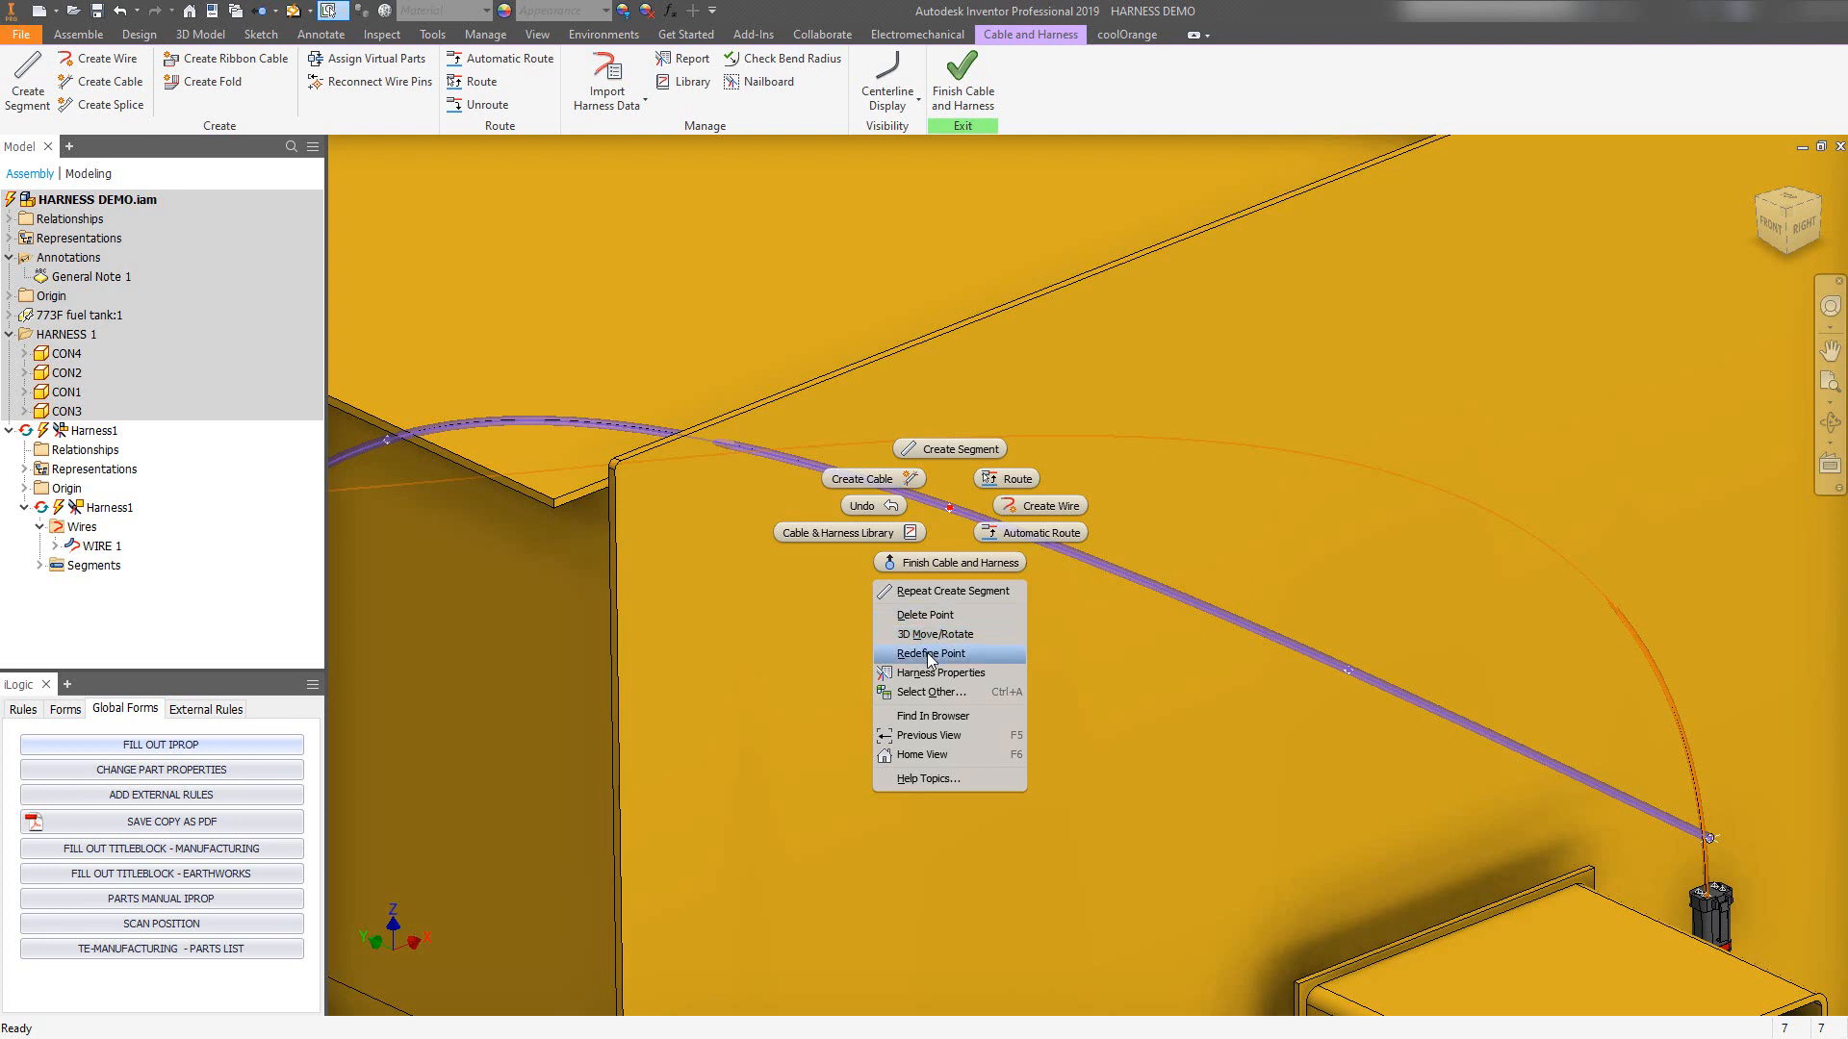
left_click(927, 653)
left_click(867, 206)
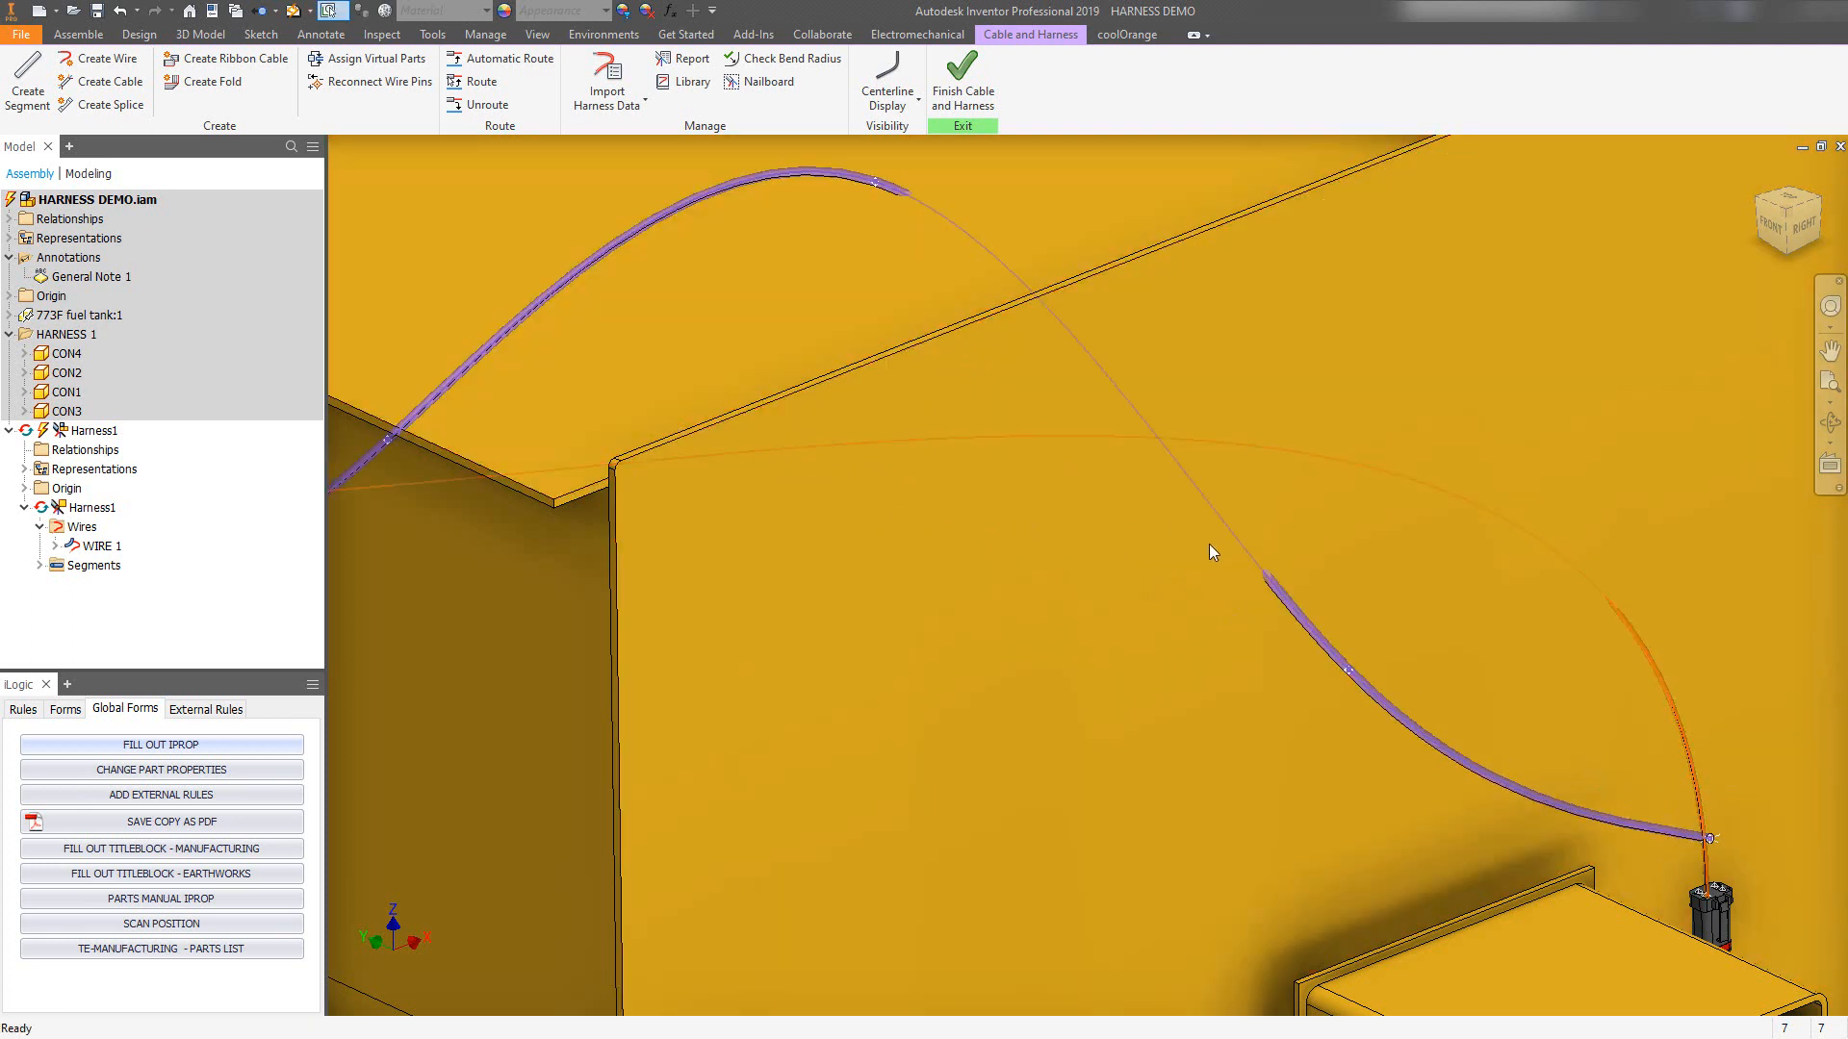
middle_click_drag(1208, 545, 949, 597)
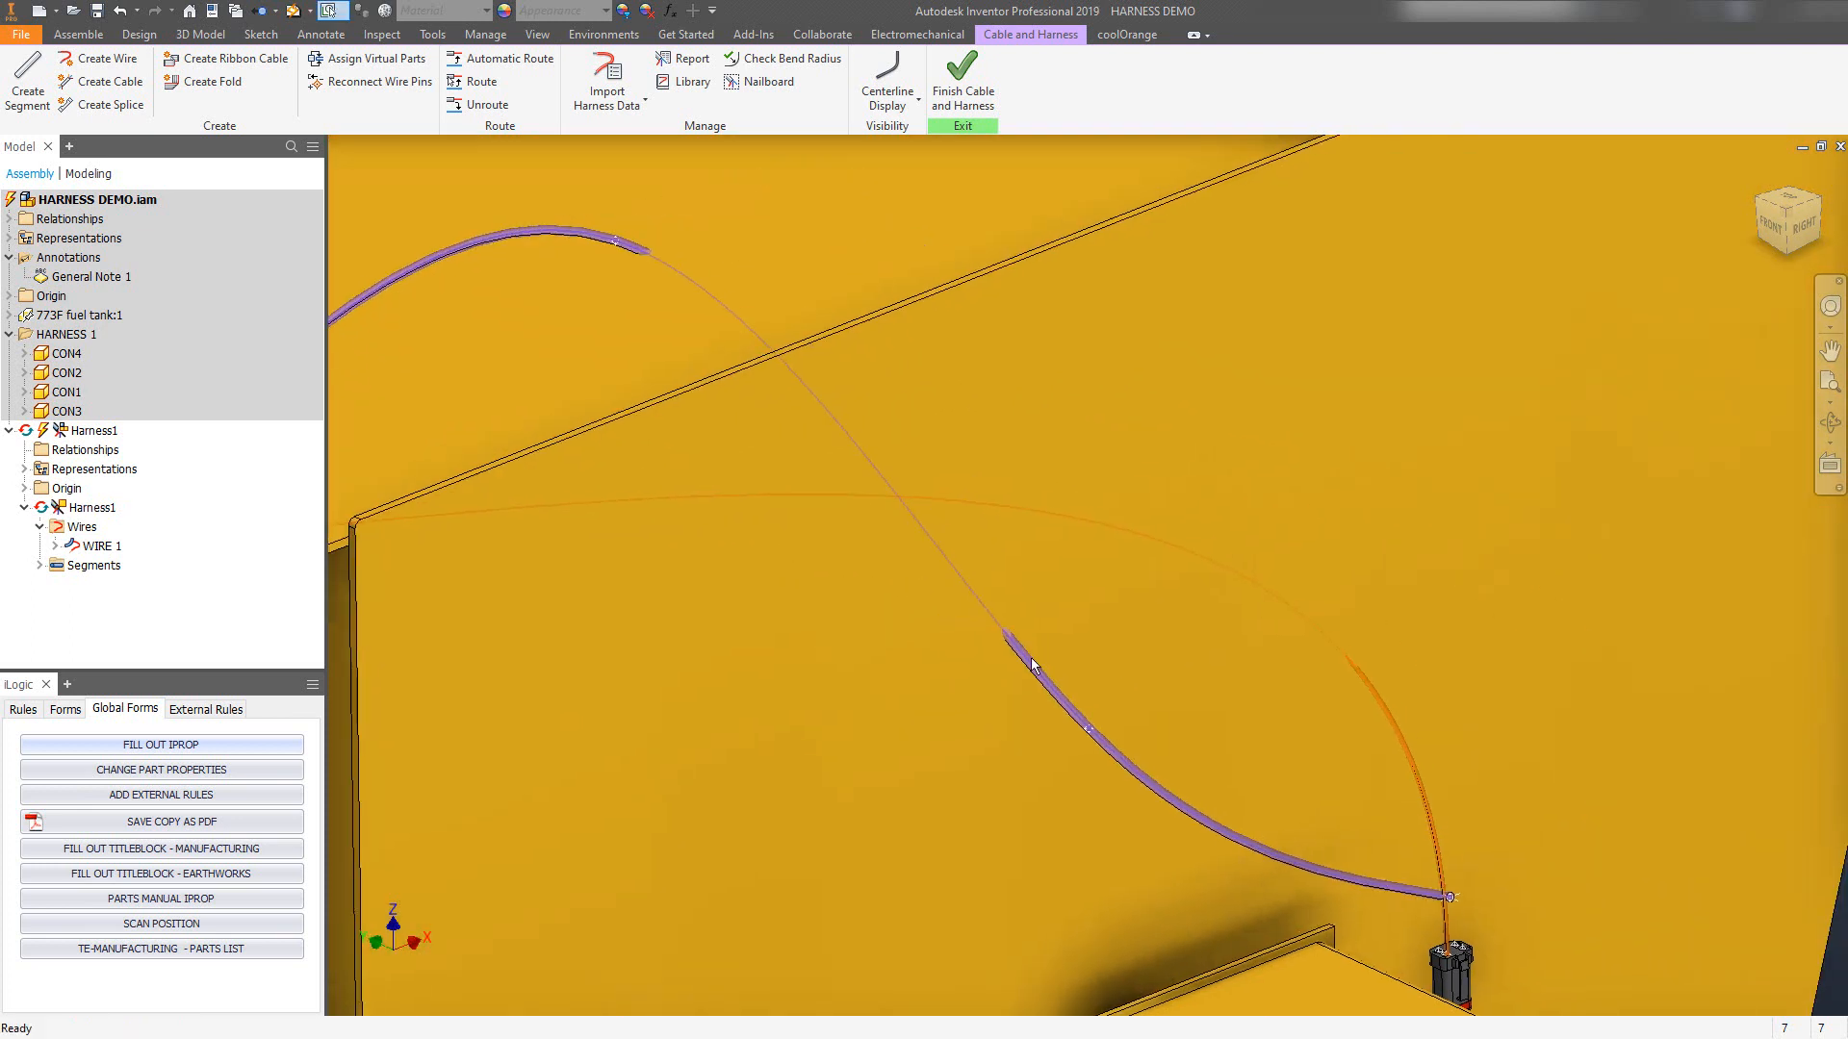
right_click(1090, 739)
left_click(1064, 874)
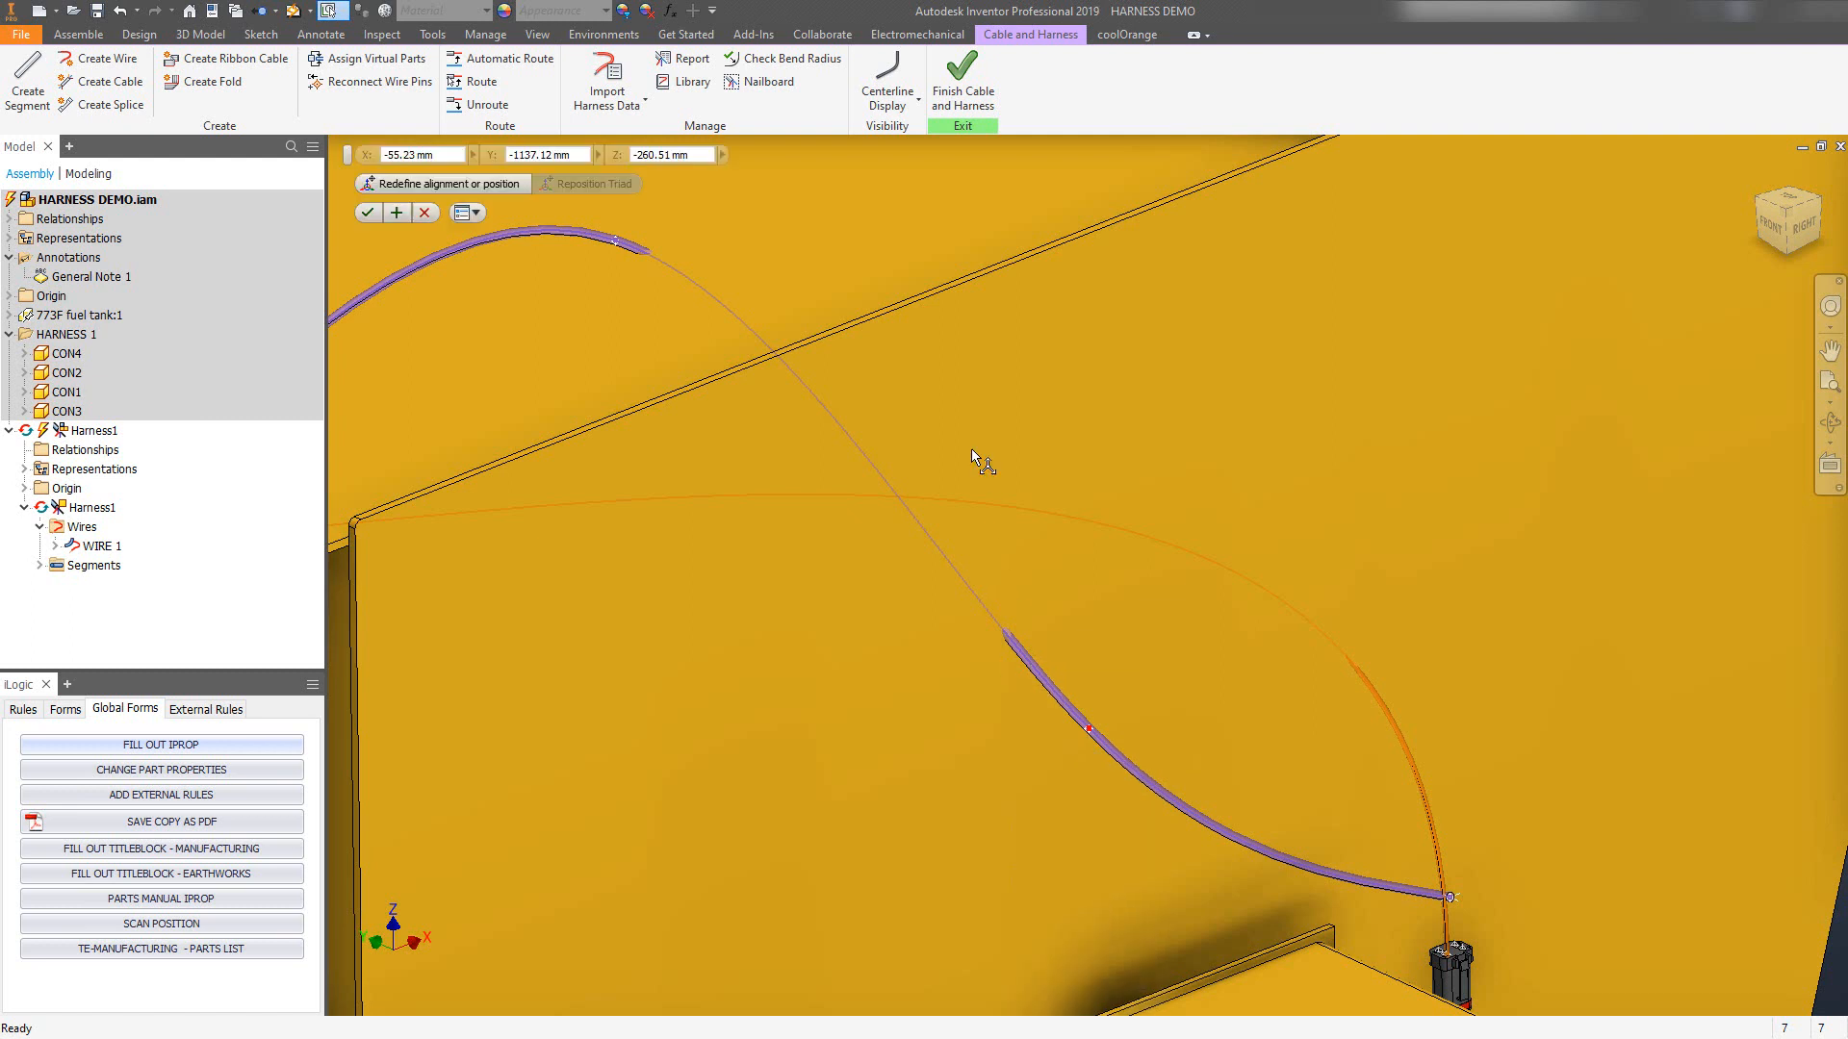
scroll(963, 274, "down", 5)
scroll(996, 383, "up", 6)
key("Escape")
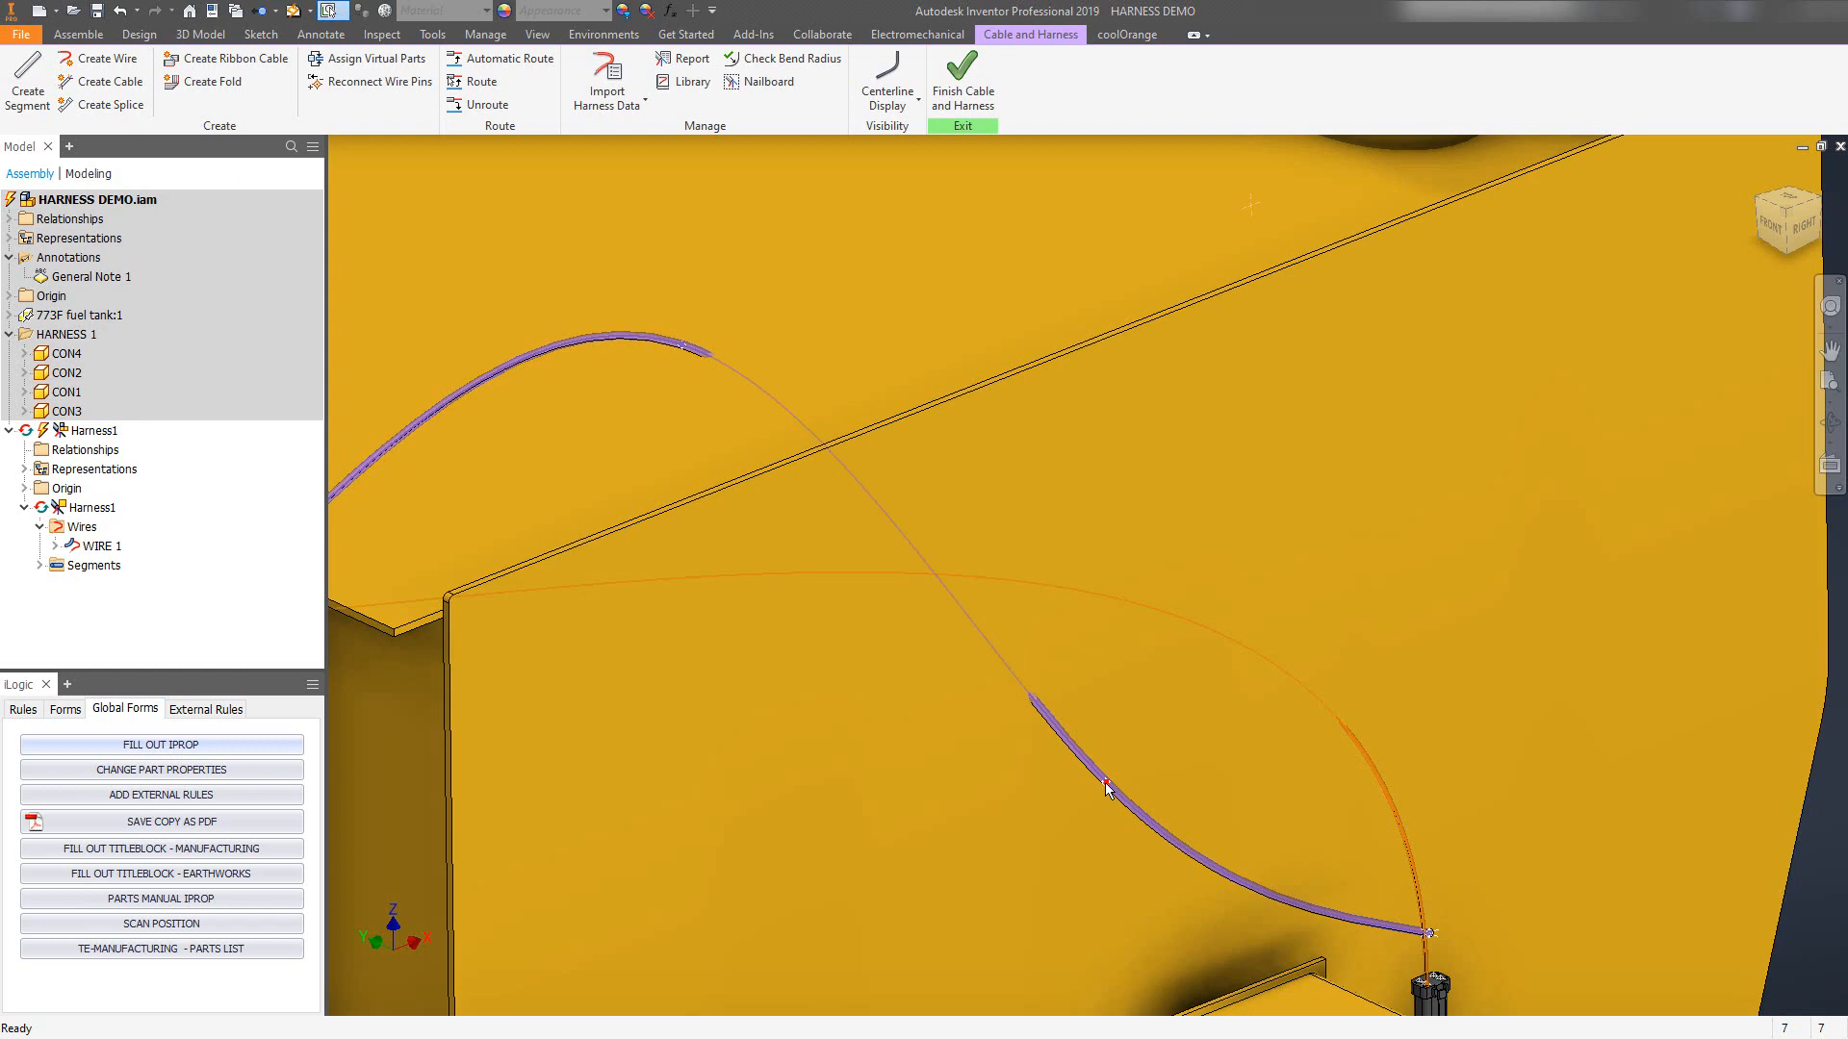
Redefine the remaining bracket-face point onto the tank's top plate, right behind the edge above the box bracket.
right_click(1106, 783)
left_click(1077, 570)
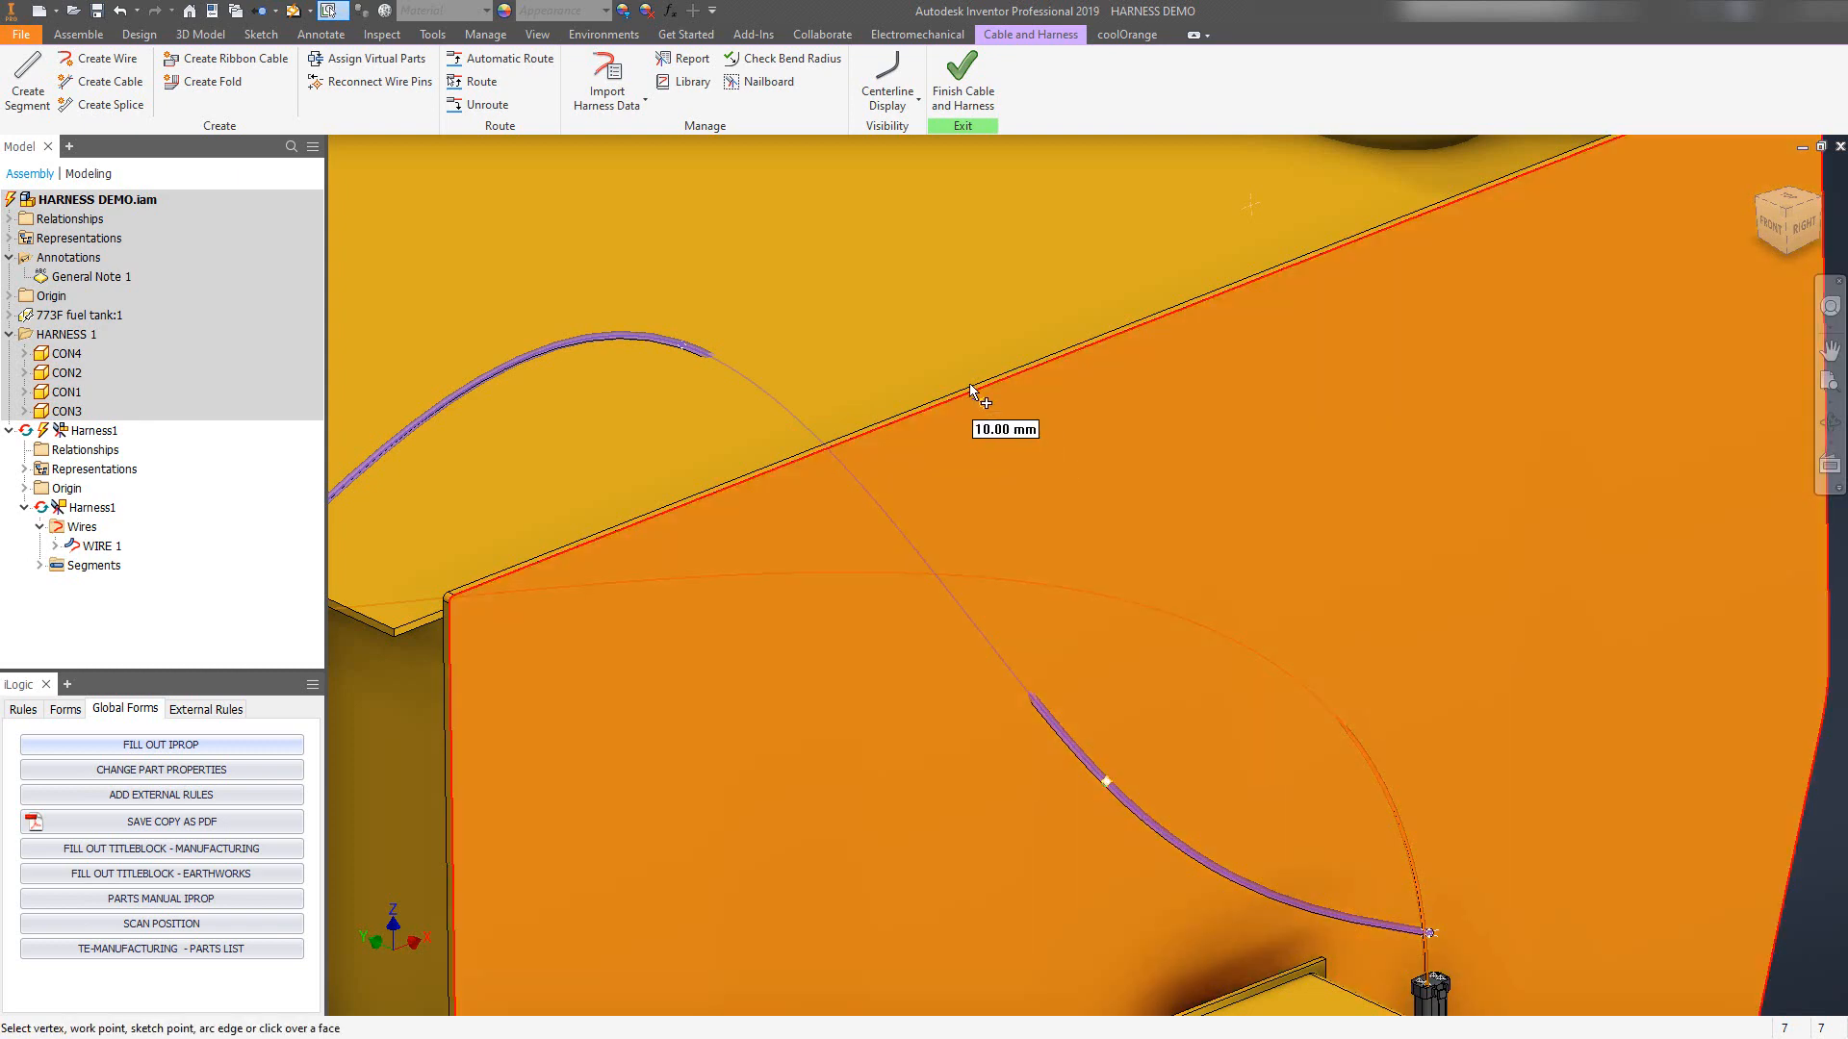
scroll(1020, 472, "down", 6)
scroll(1105, 581, "up", 8)
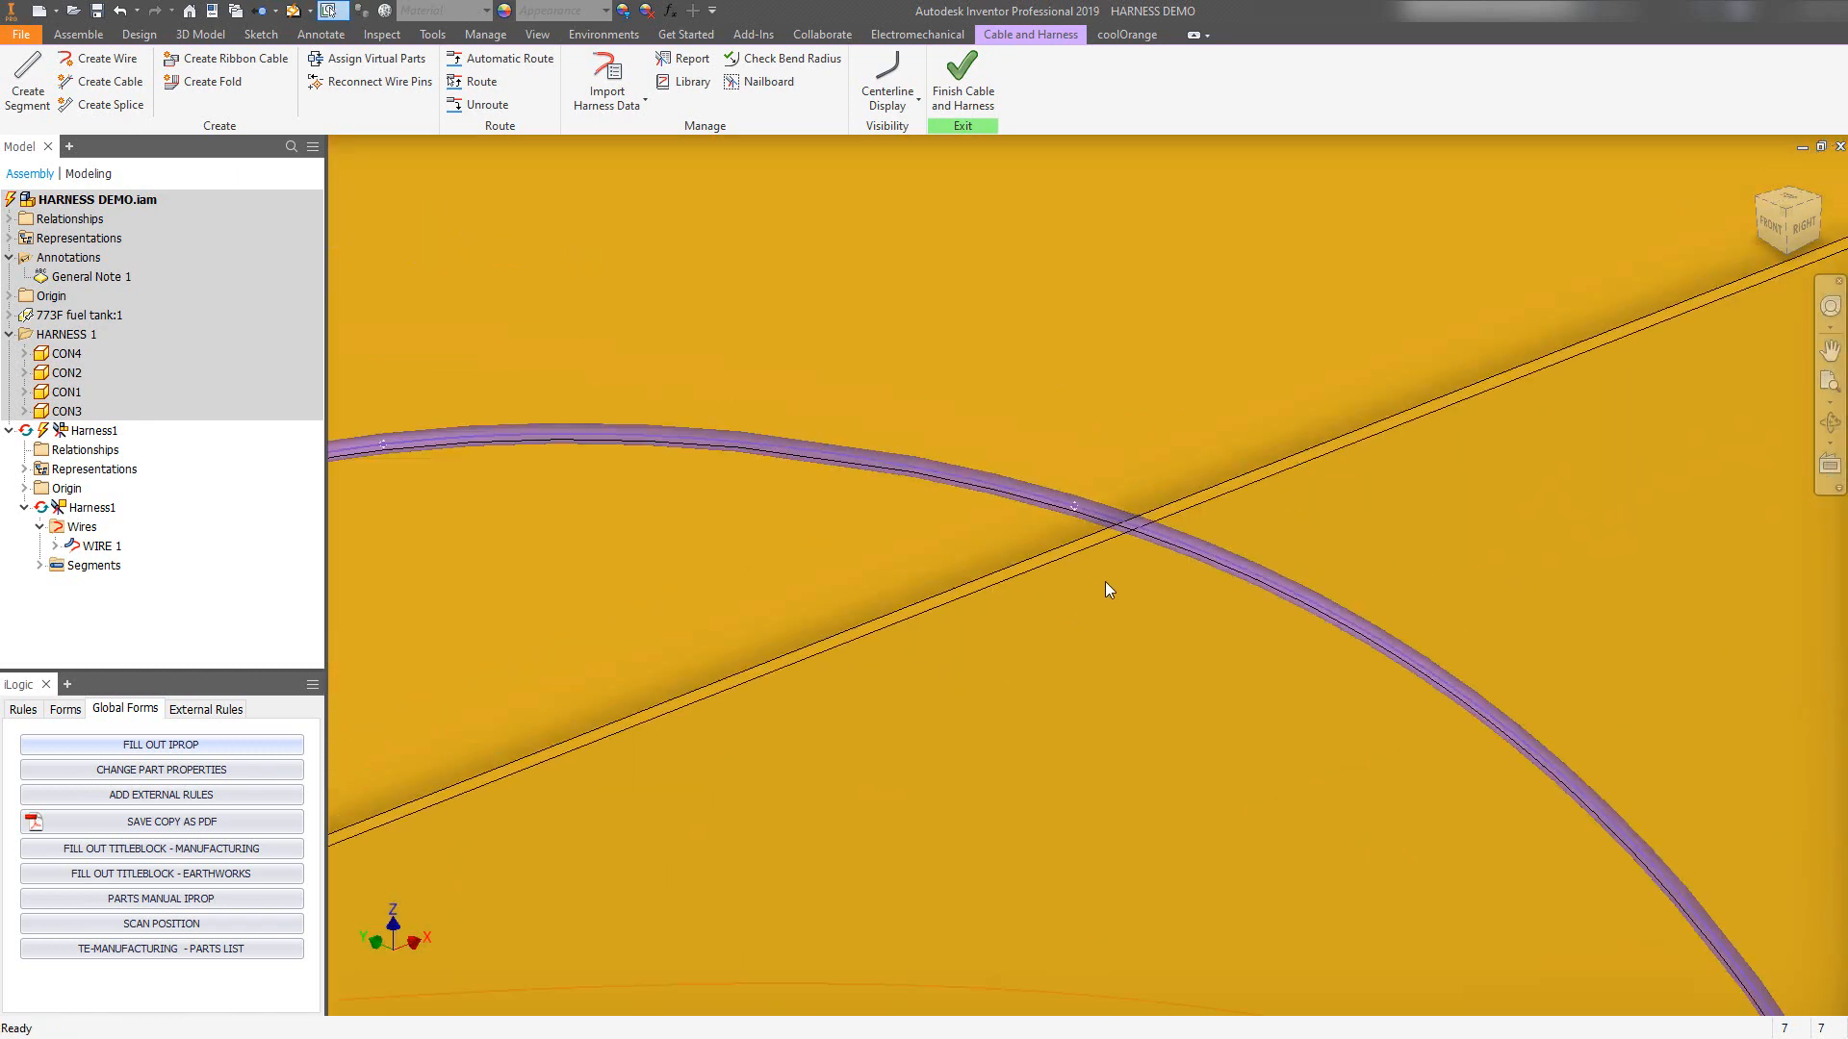
Add one point between the two side-face points and another on the bracket face between the top edge and the connector.
middle_click_drag(1169, 751, 922, 664)
scroll(617, 391, "down", 6)
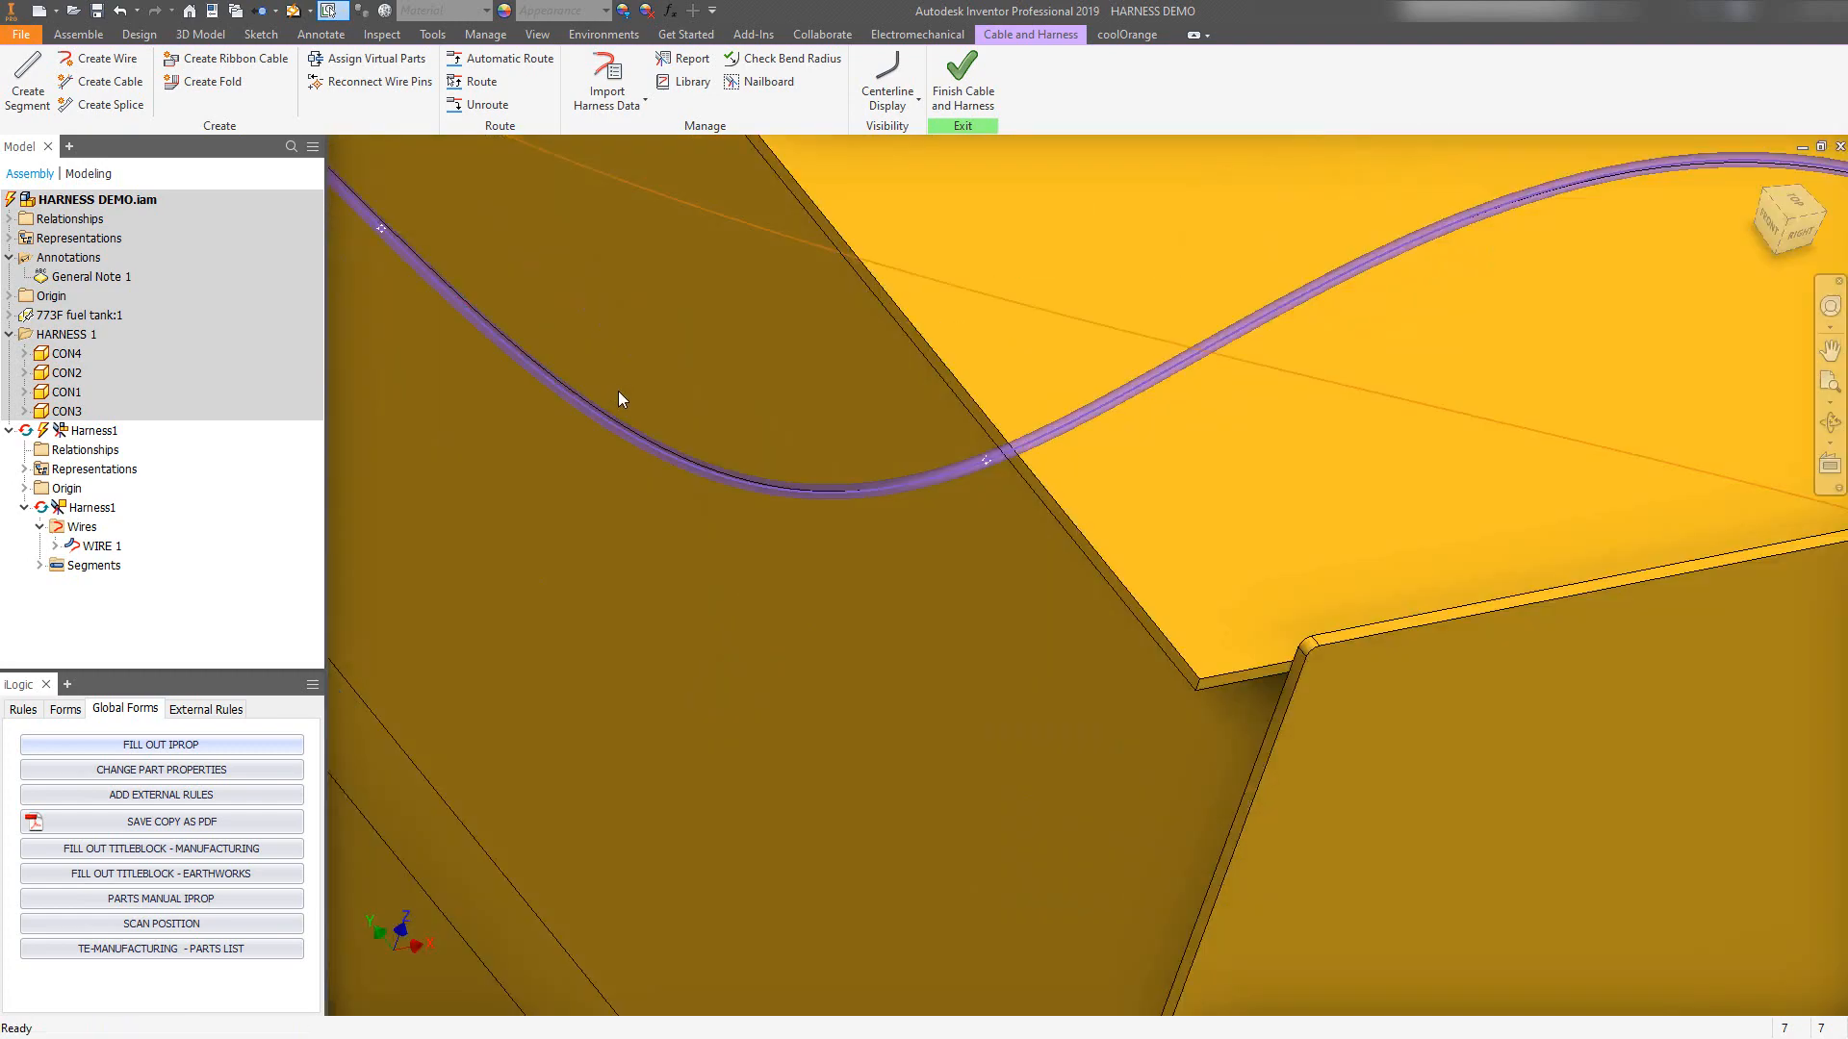
right_click(656, 447)
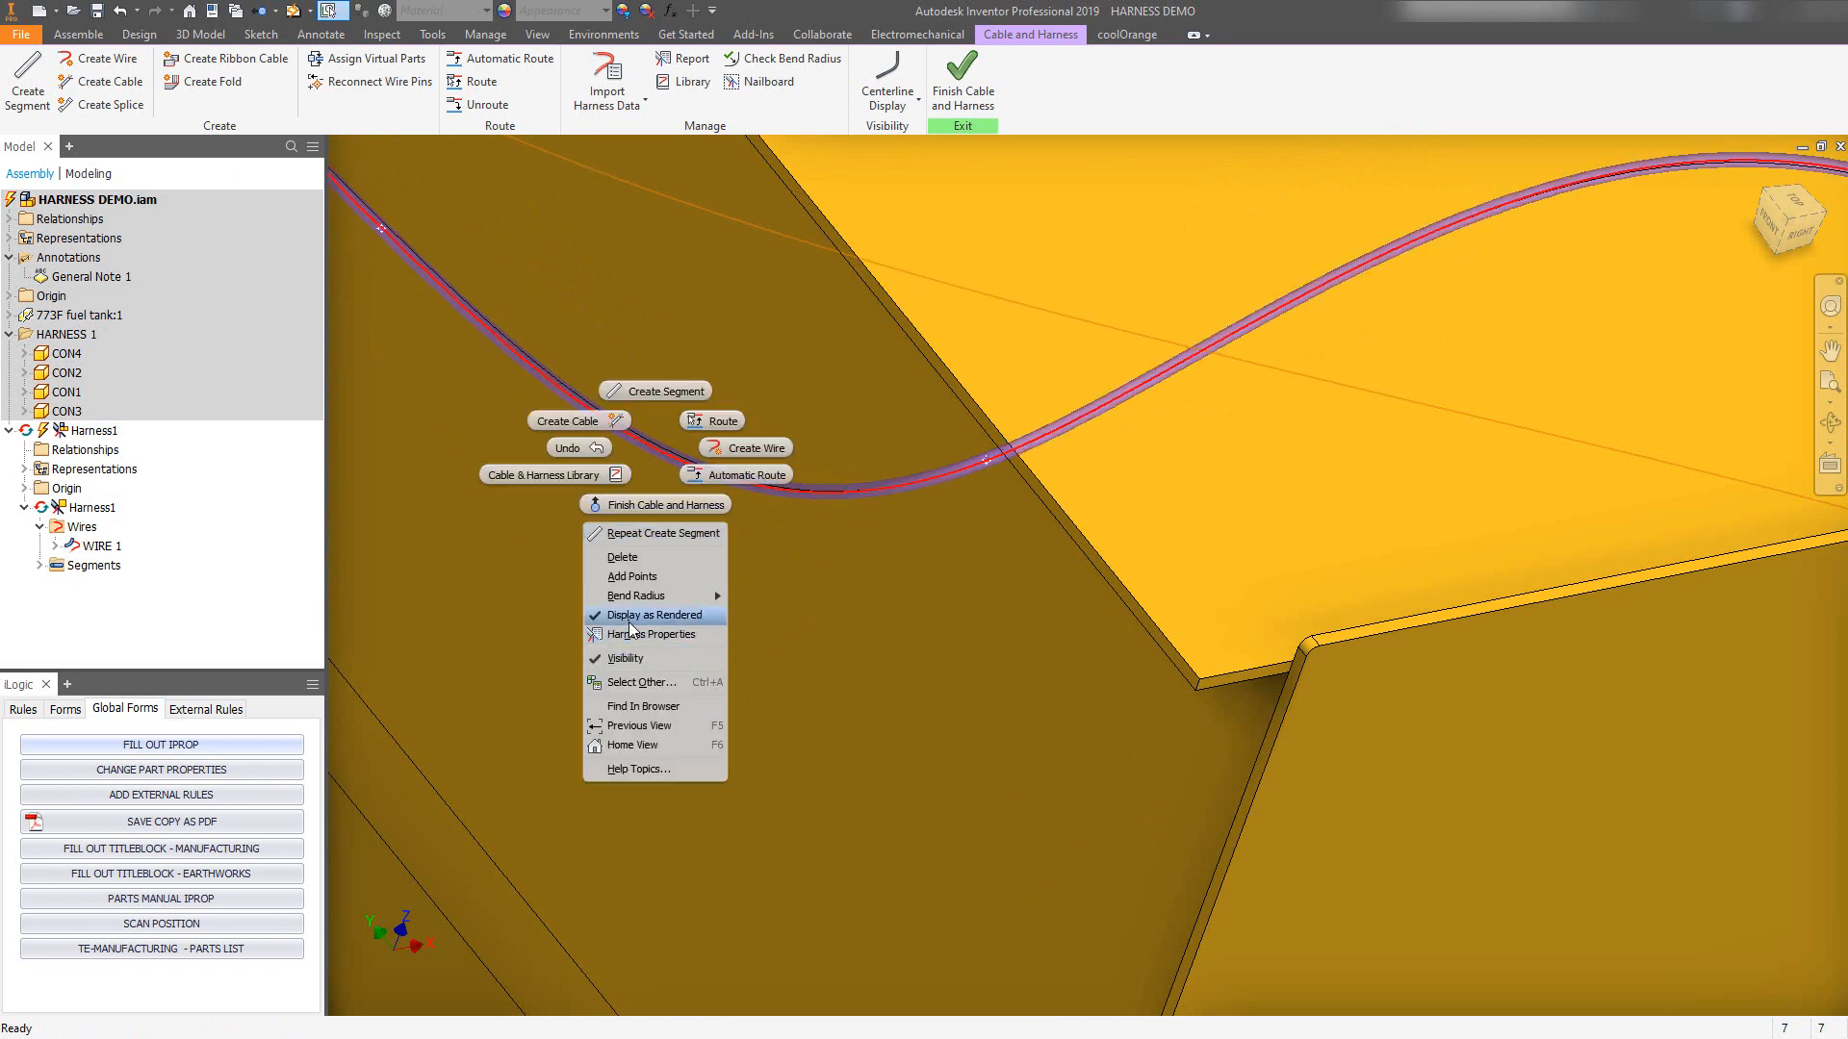
left_click(631, 576)
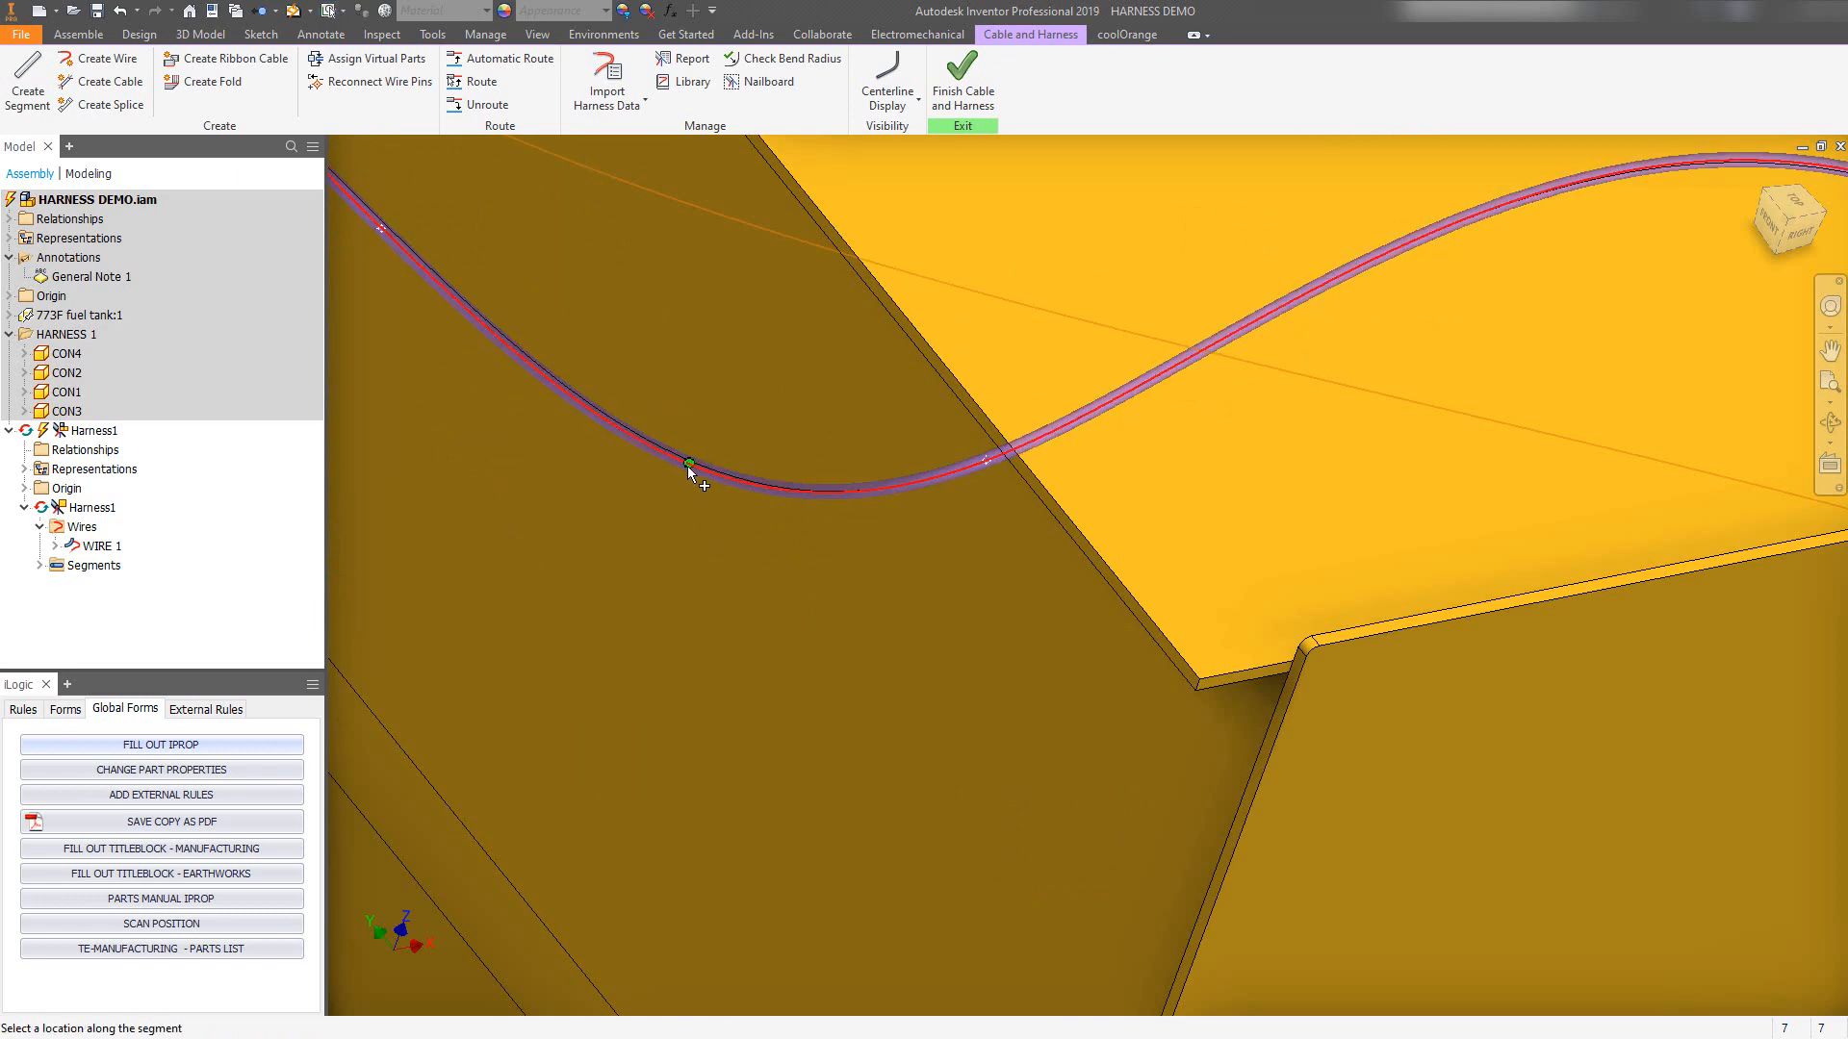
left_click(764, 487)
scroll(765, 487, "up", 2)
scroll(950, 481, "up", 5)
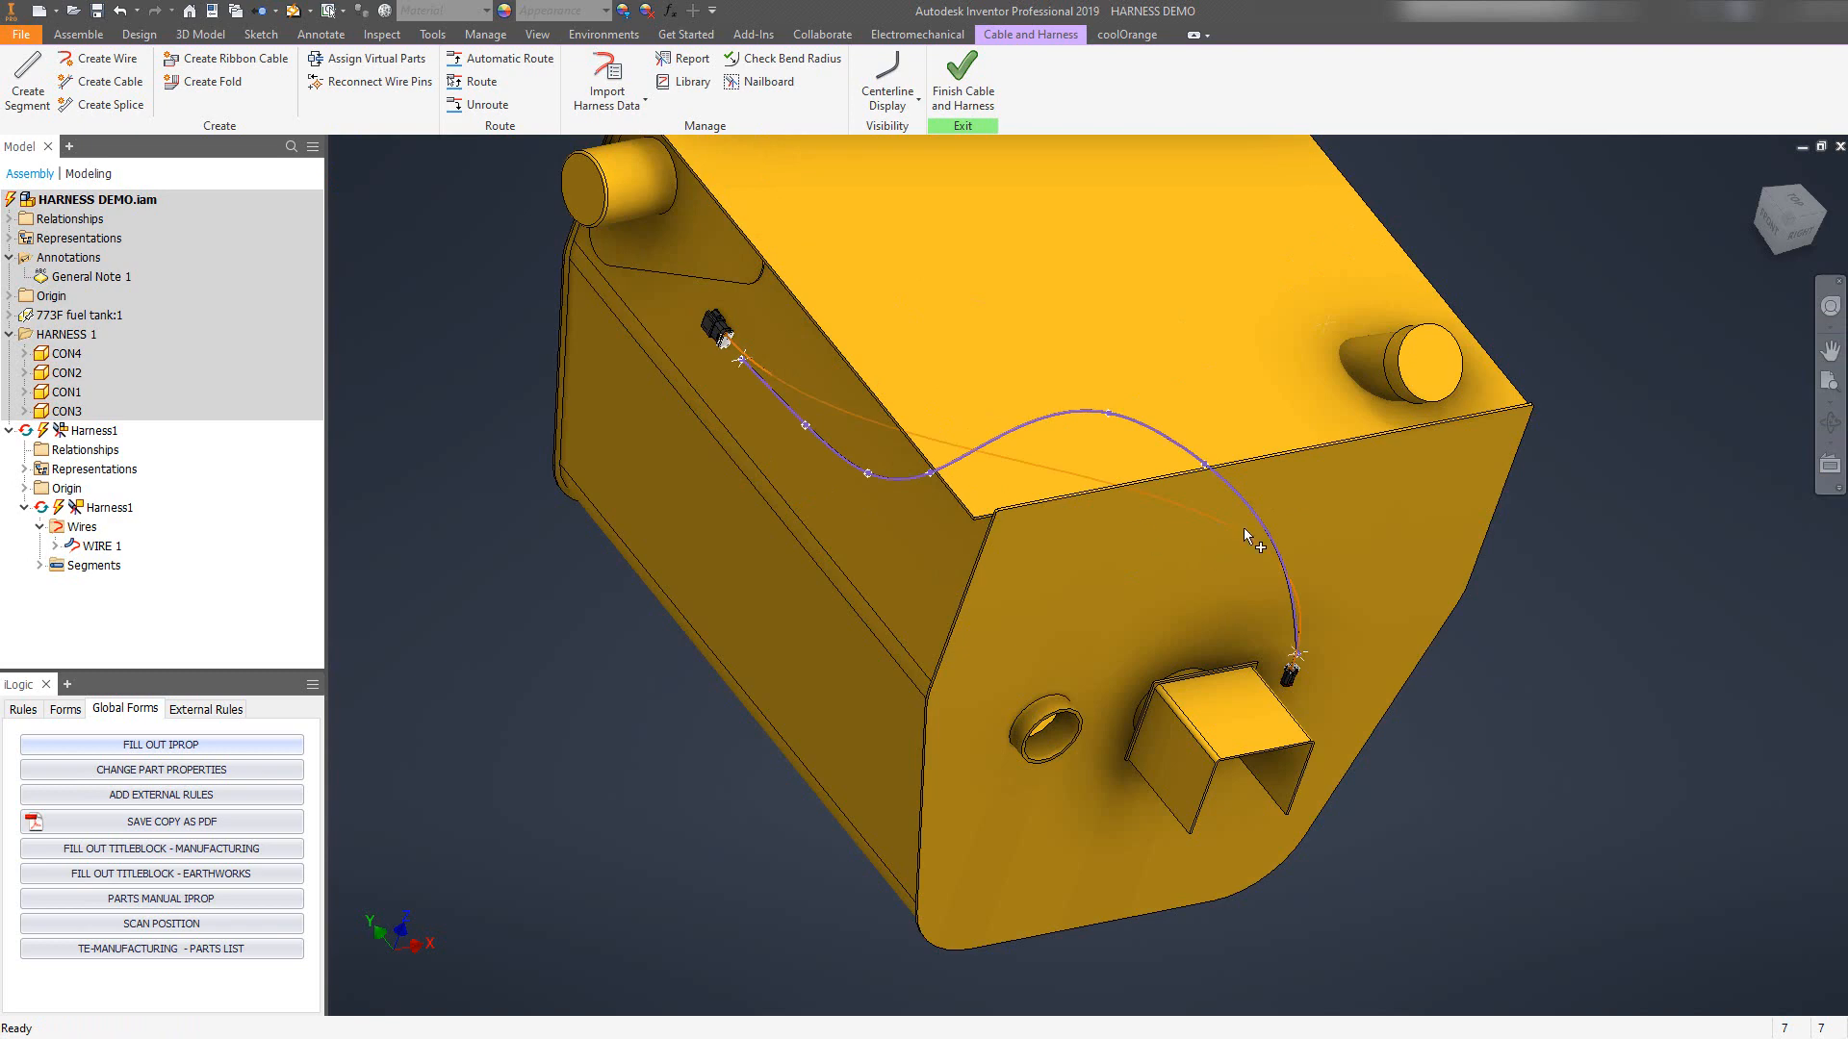
scroll(1243, 528, "down", 6)
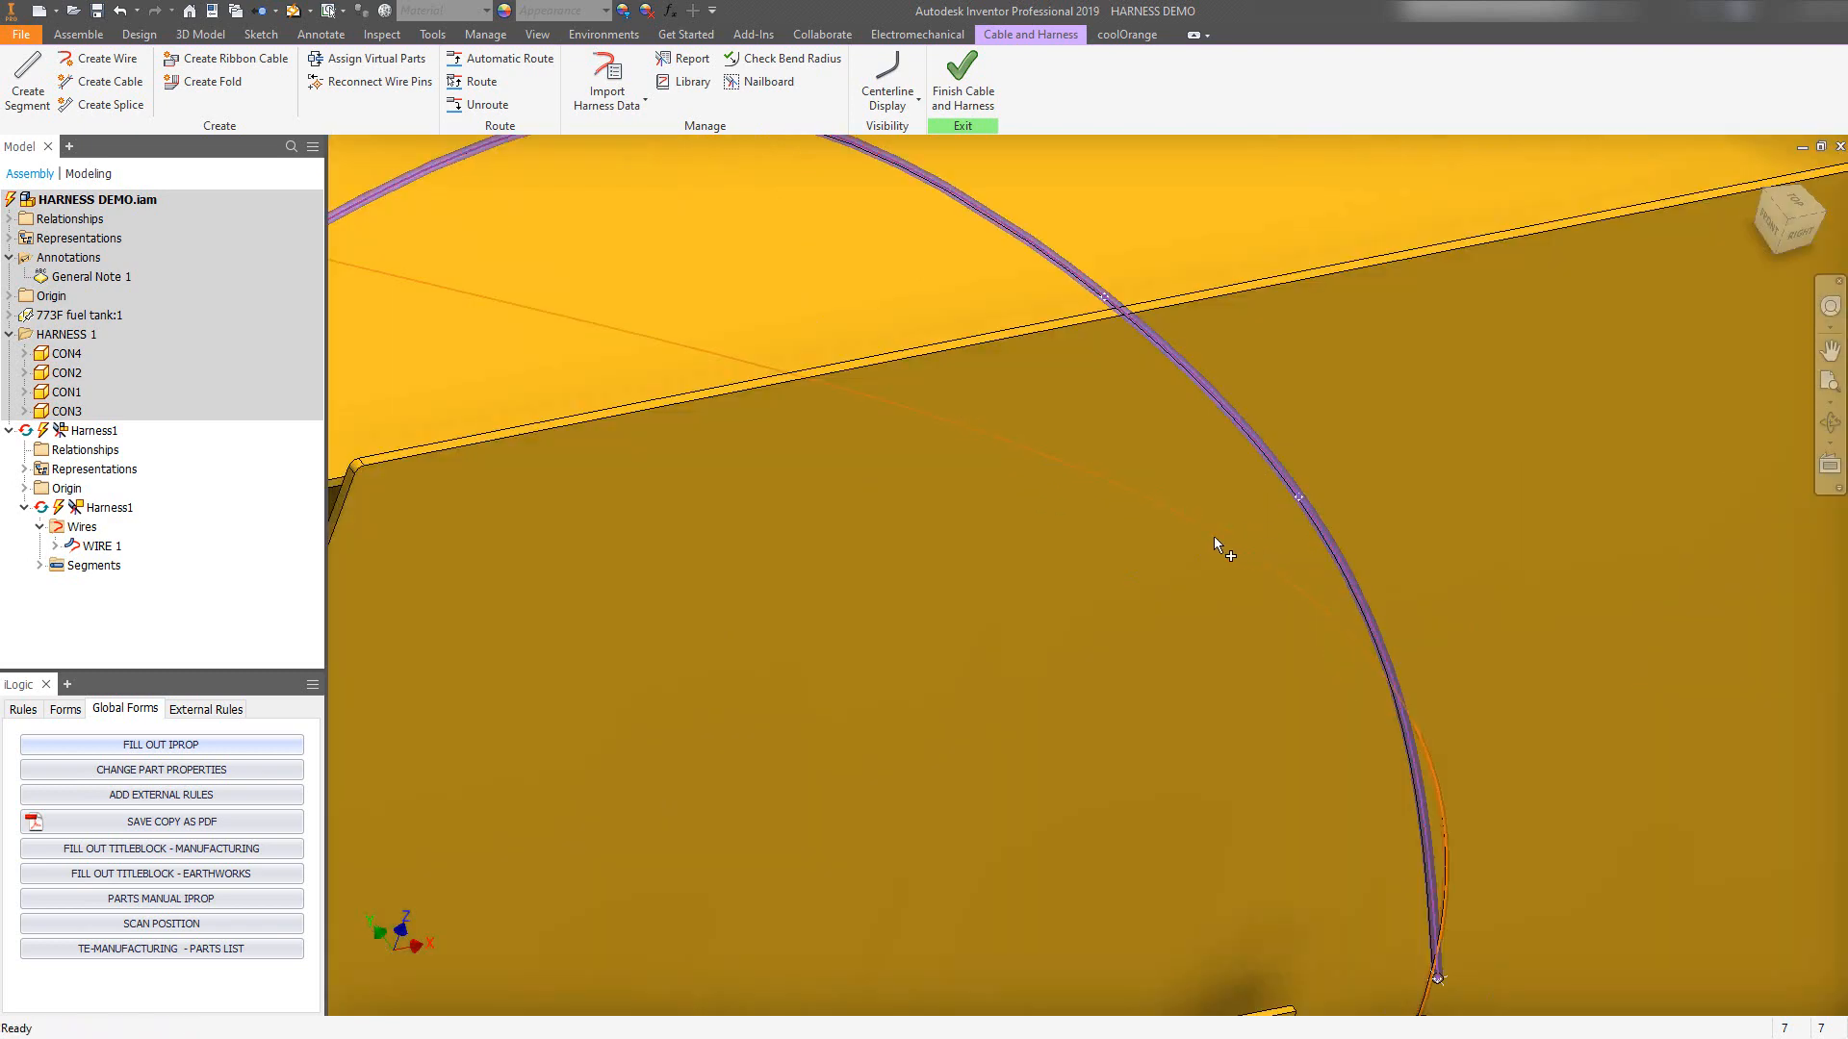
Redefine the new bracket-face point onto that face at a 10 mm offset, close to the segment's current path.
middle_click_drag(1215, 535, 925, 527)
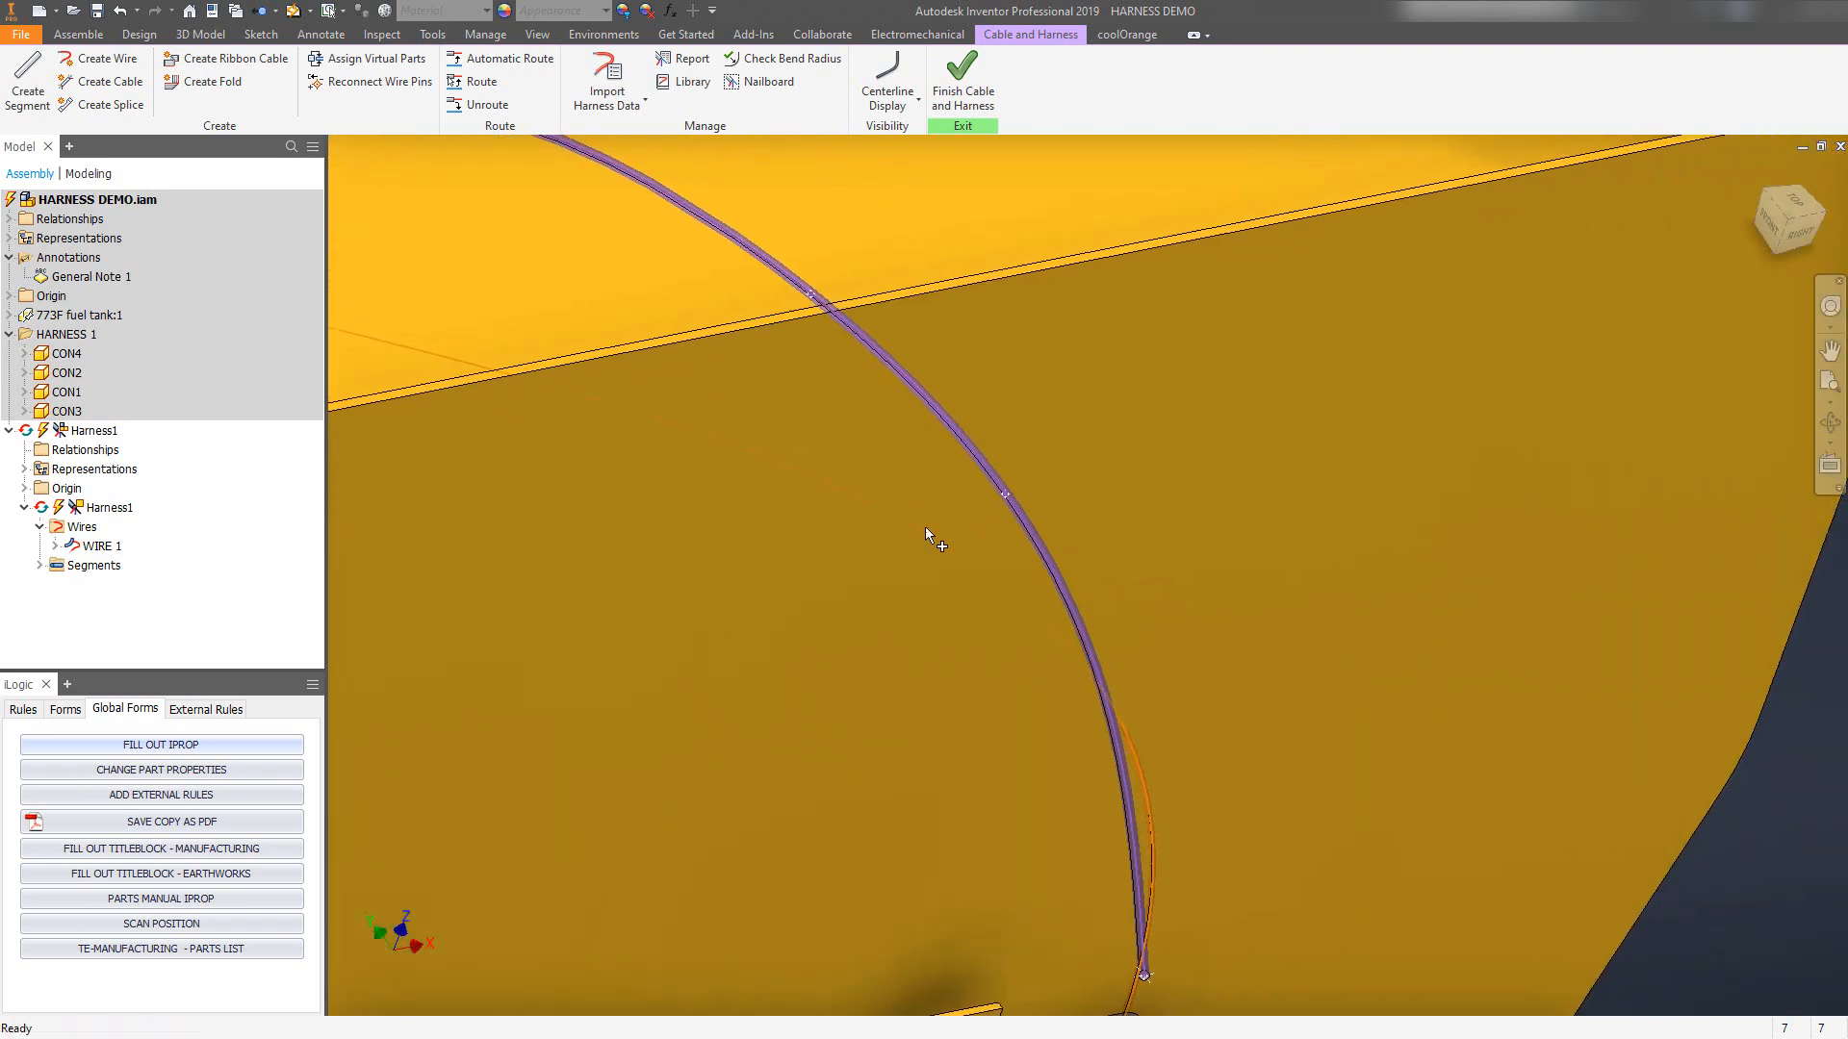
right_click(1022, 556)
left_click(992, 632)
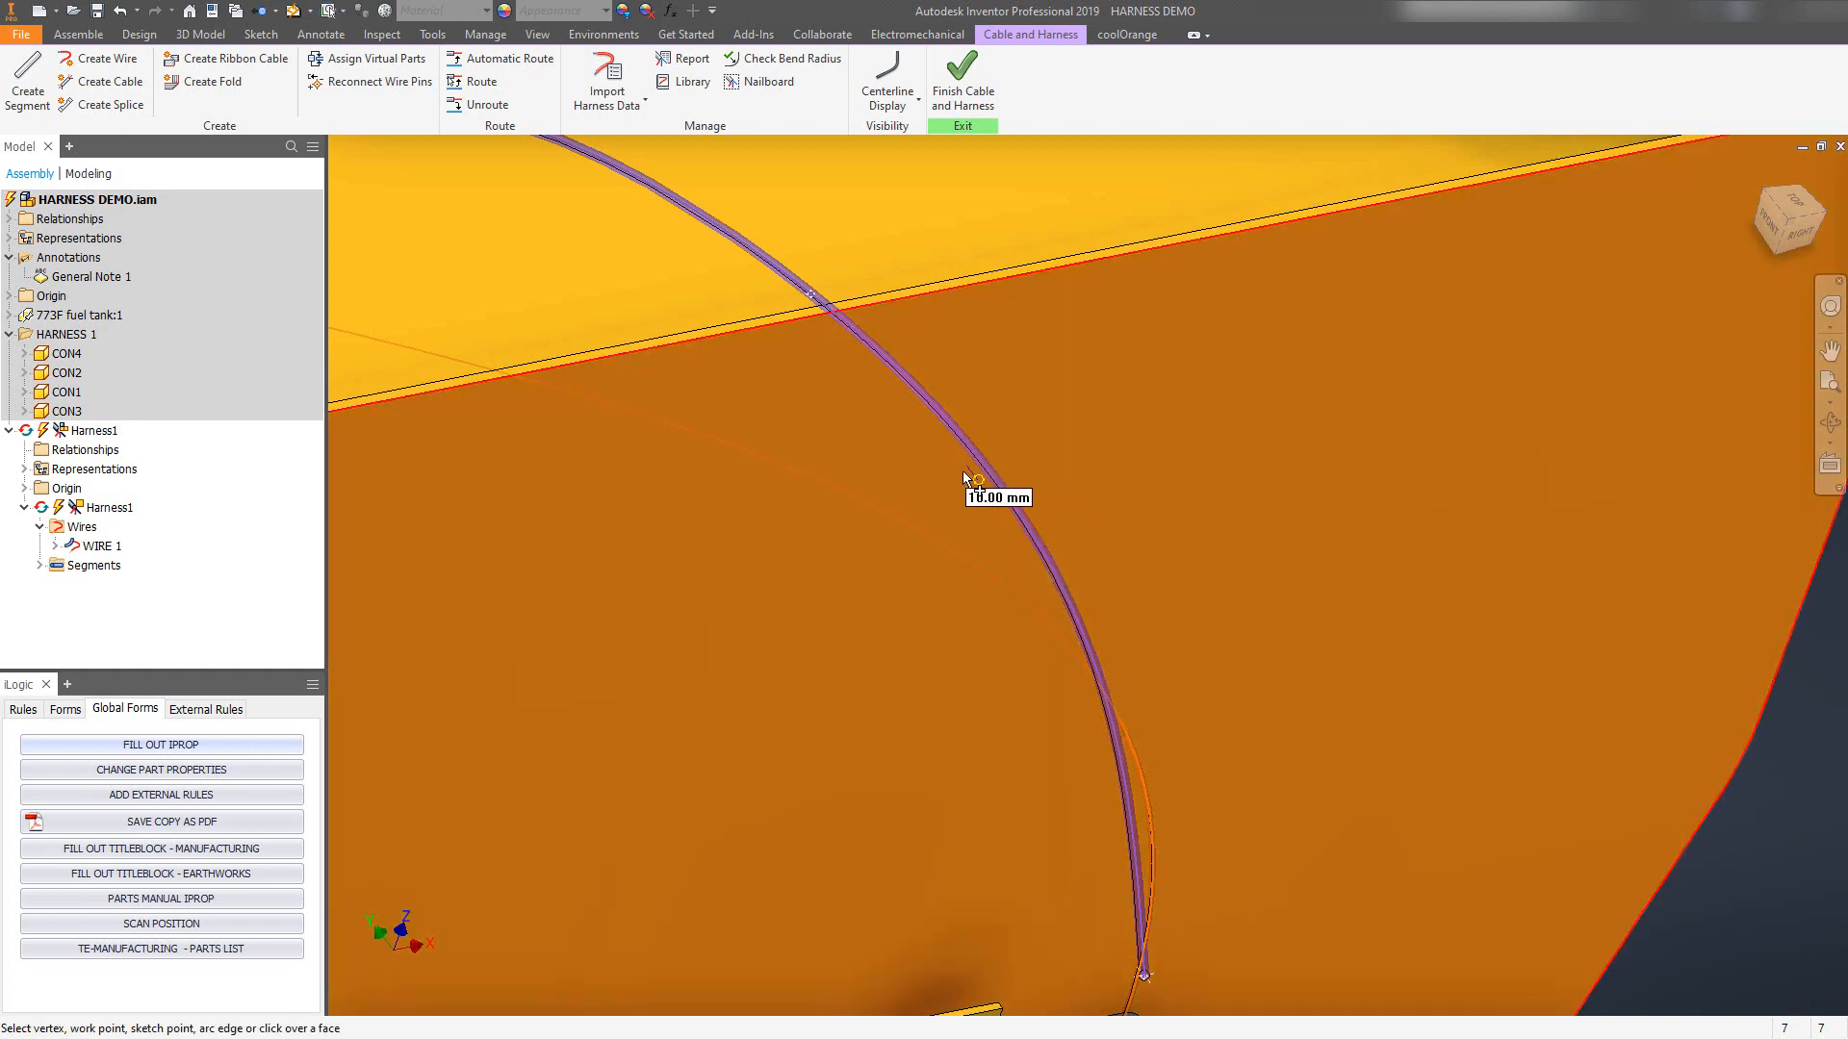
left_click(977, 485)
Redefine the middle side-face point onto the tank's side face, slightly lower than its current position.
scroll(924, 547, "up", 3)
middle_click_drag(608, 543, 1137, 539)
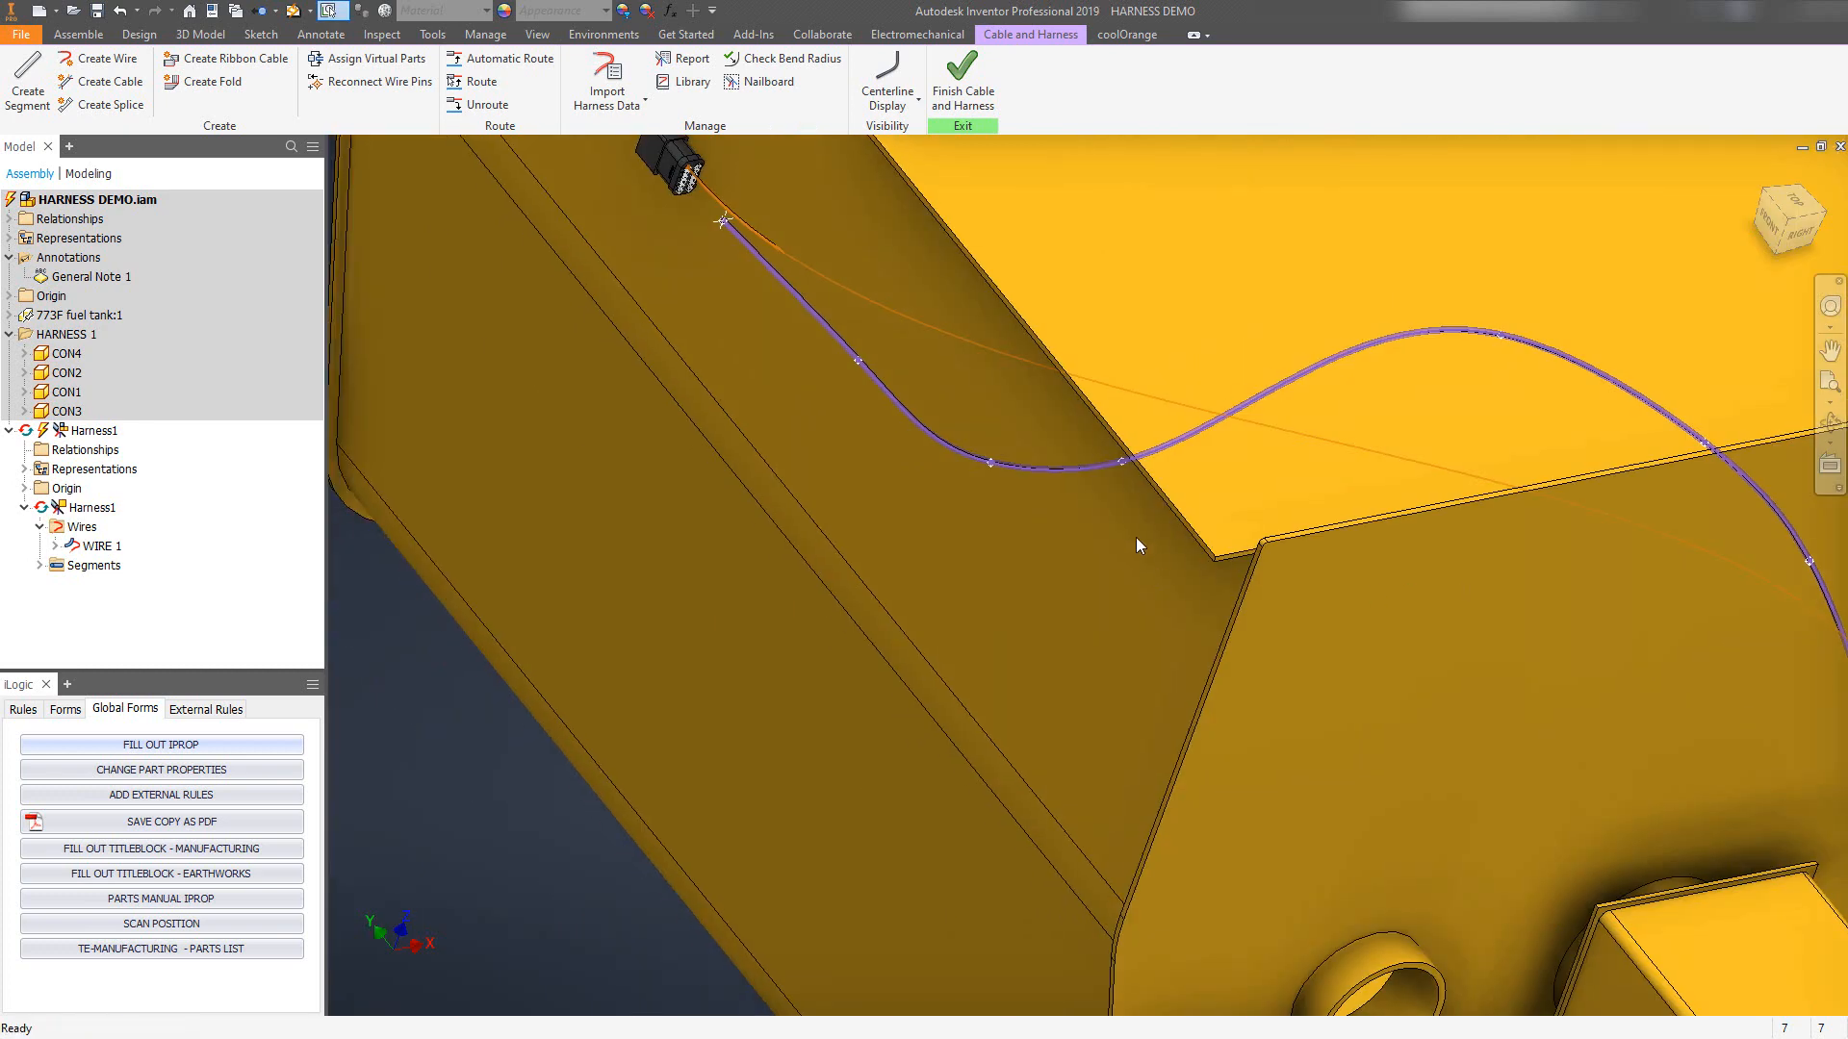
scroll(1011, 477, "down", 3)
right_click(966, 445)
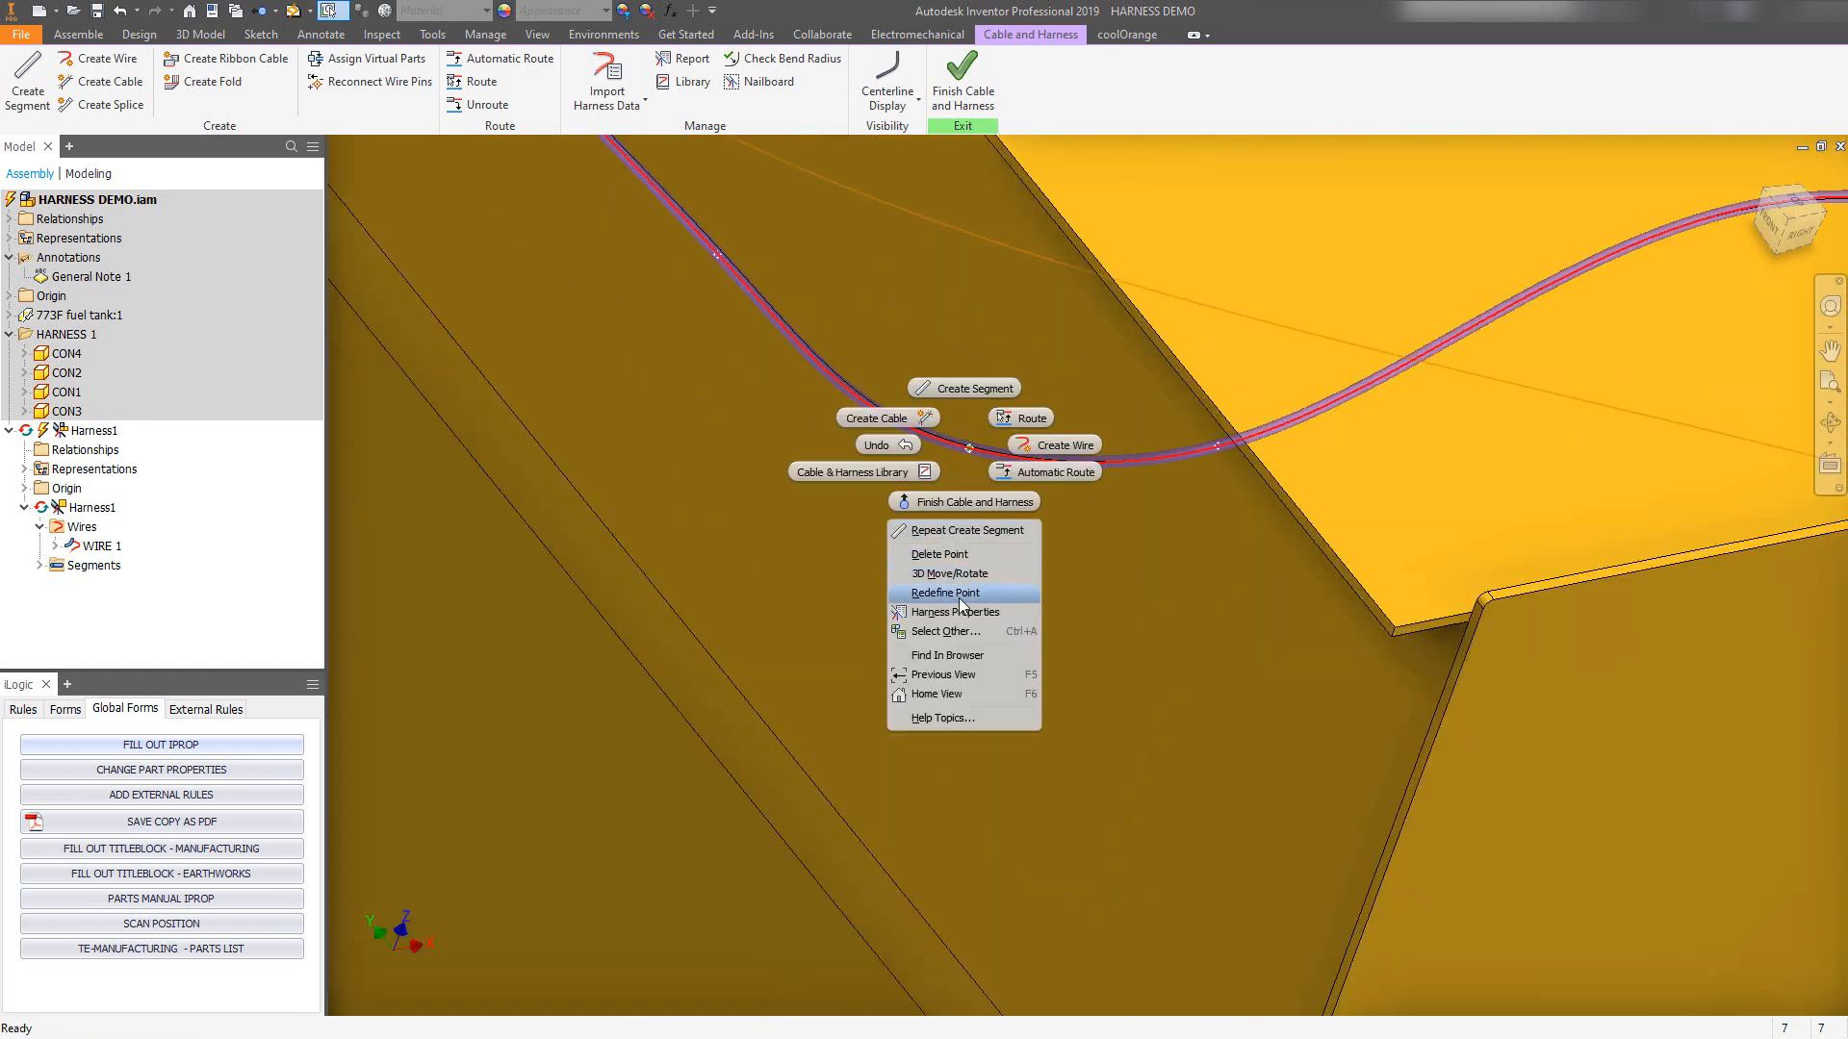
left_click(963, 605)
left_click(982, 472)
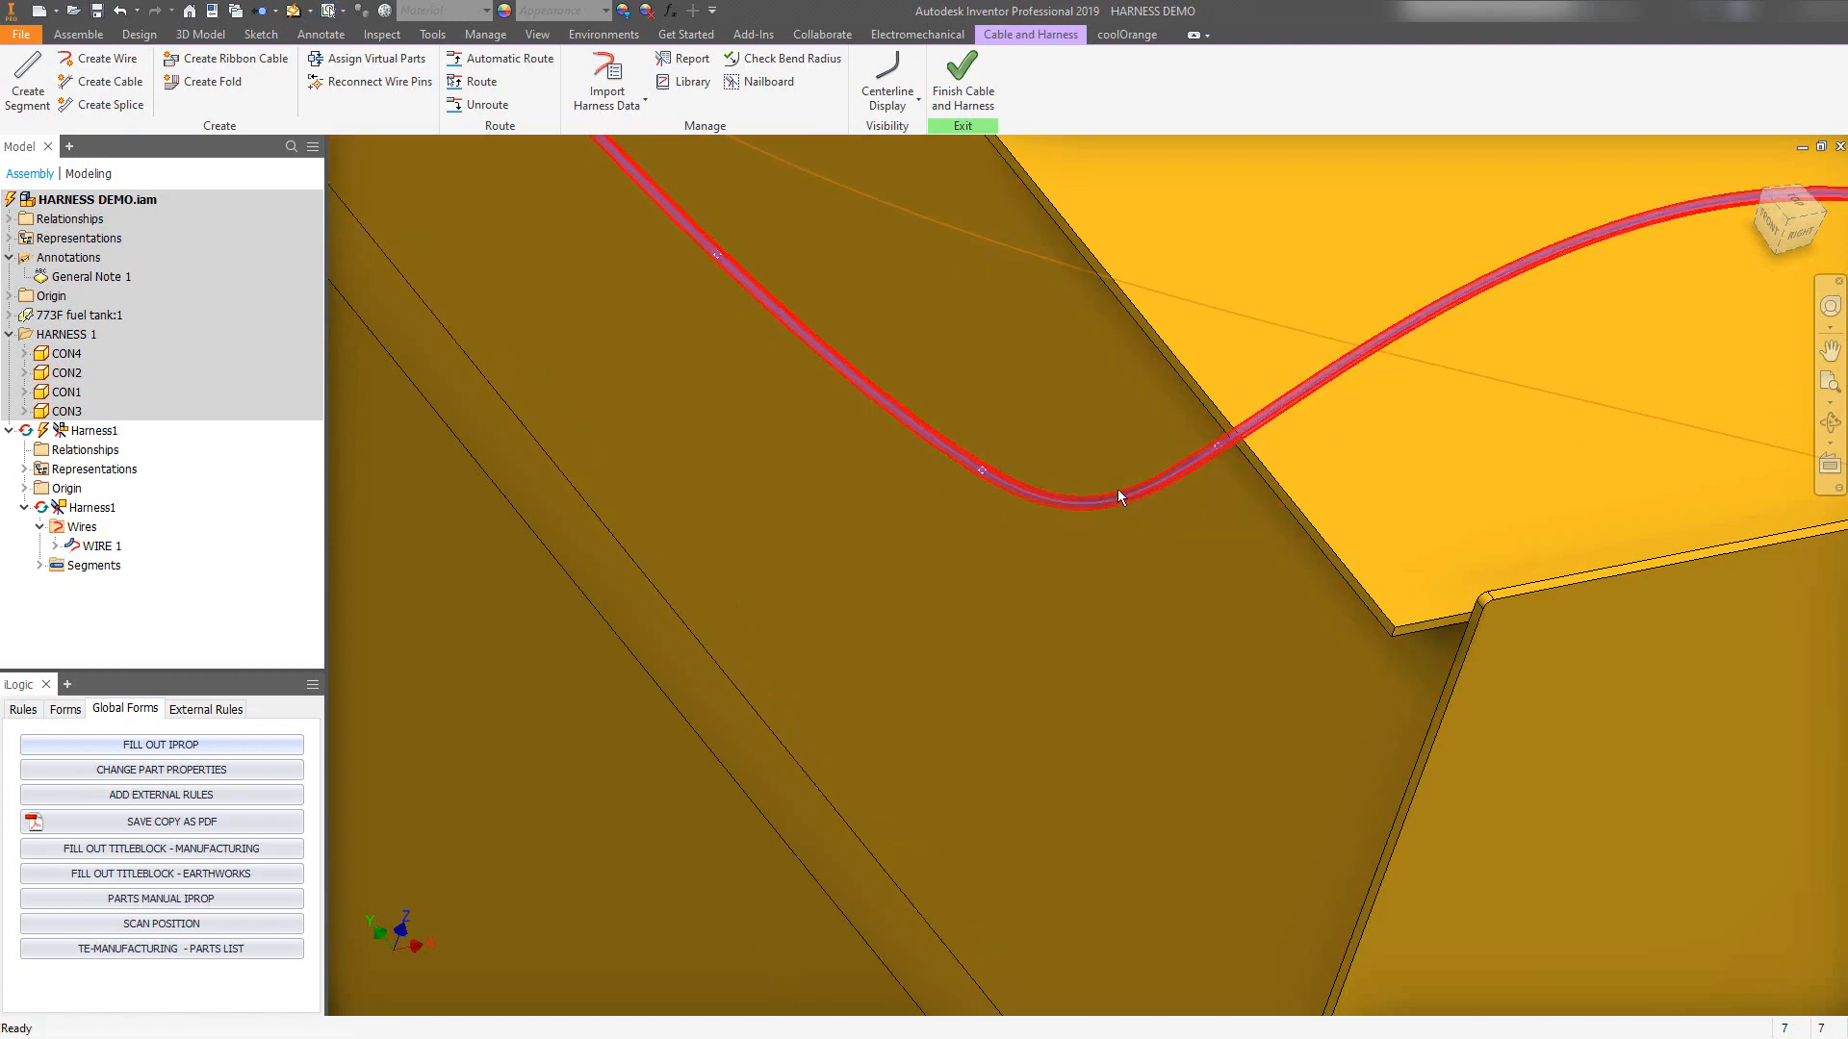
Redefine the bracket-face point to a spot nearly straight above the connector so the segment drops vertically into it.
scroll(1030, 457, "up", 3)
middle_click_drag(1128, 495, 1047, 515, "shift")
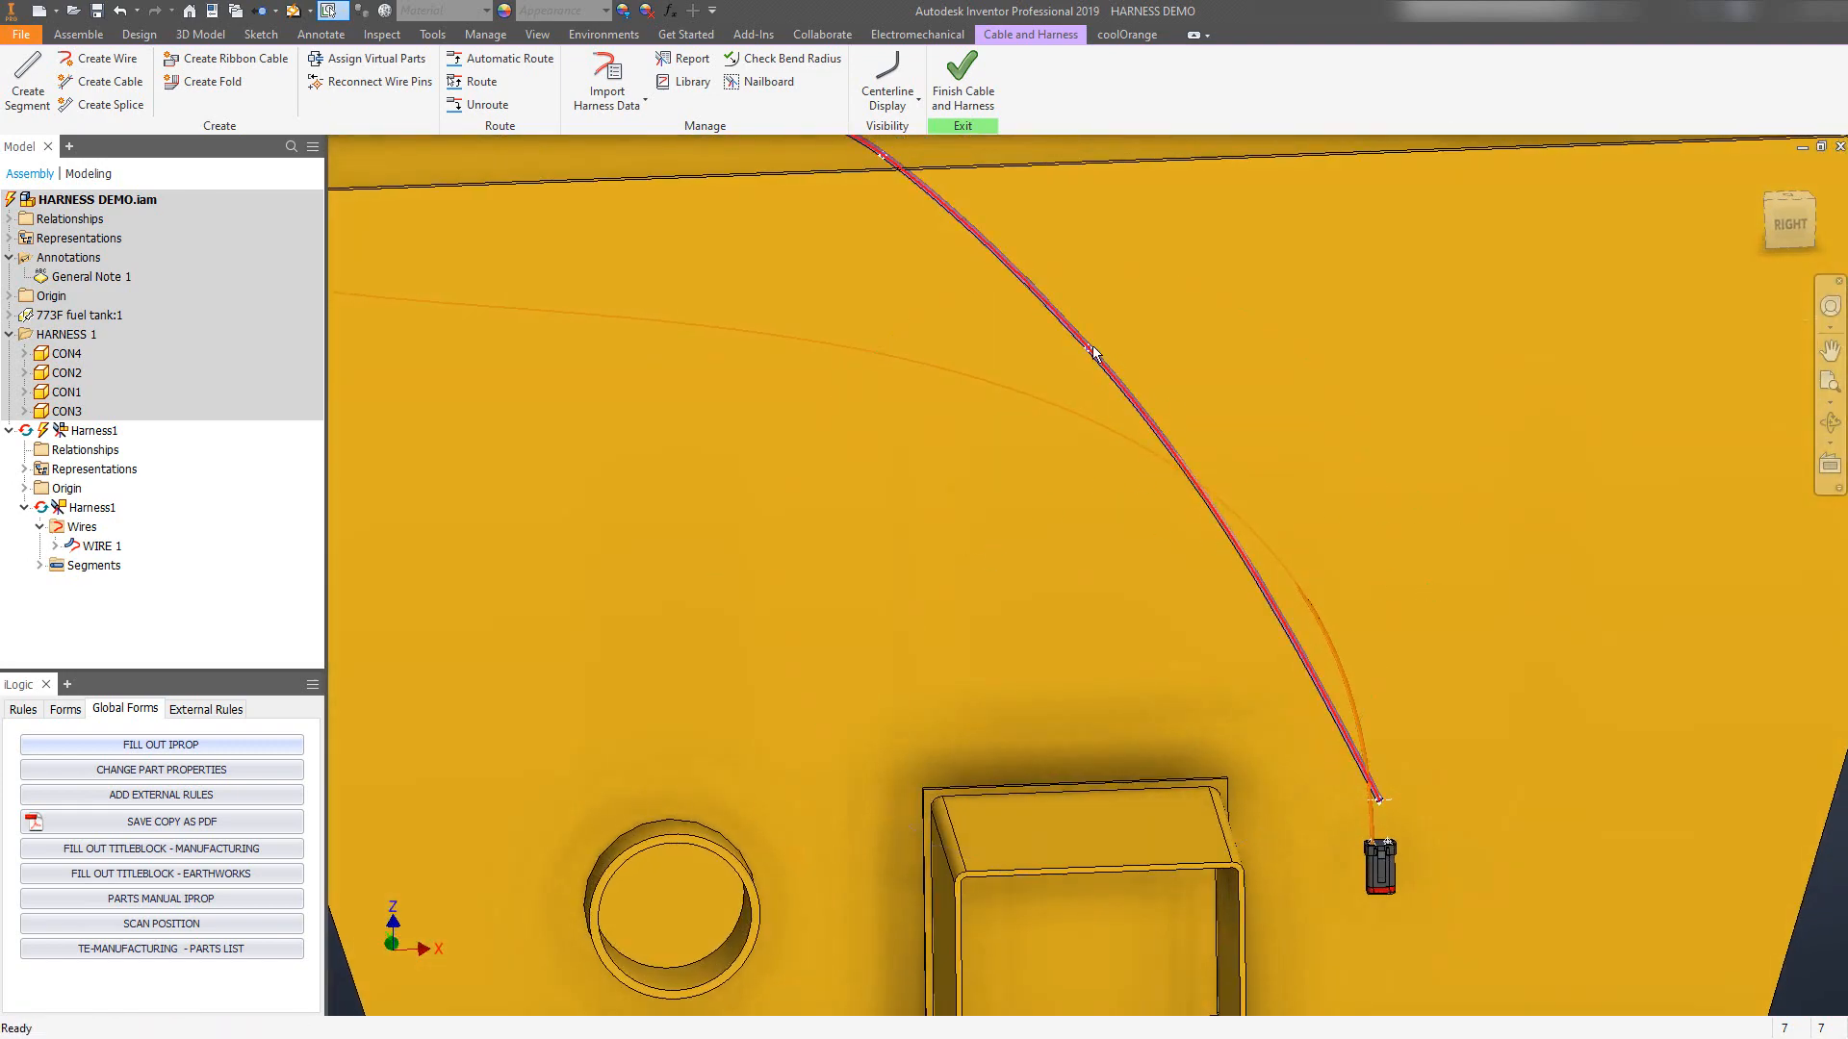
left_click(1088, 352)
right_click(1089, 352)
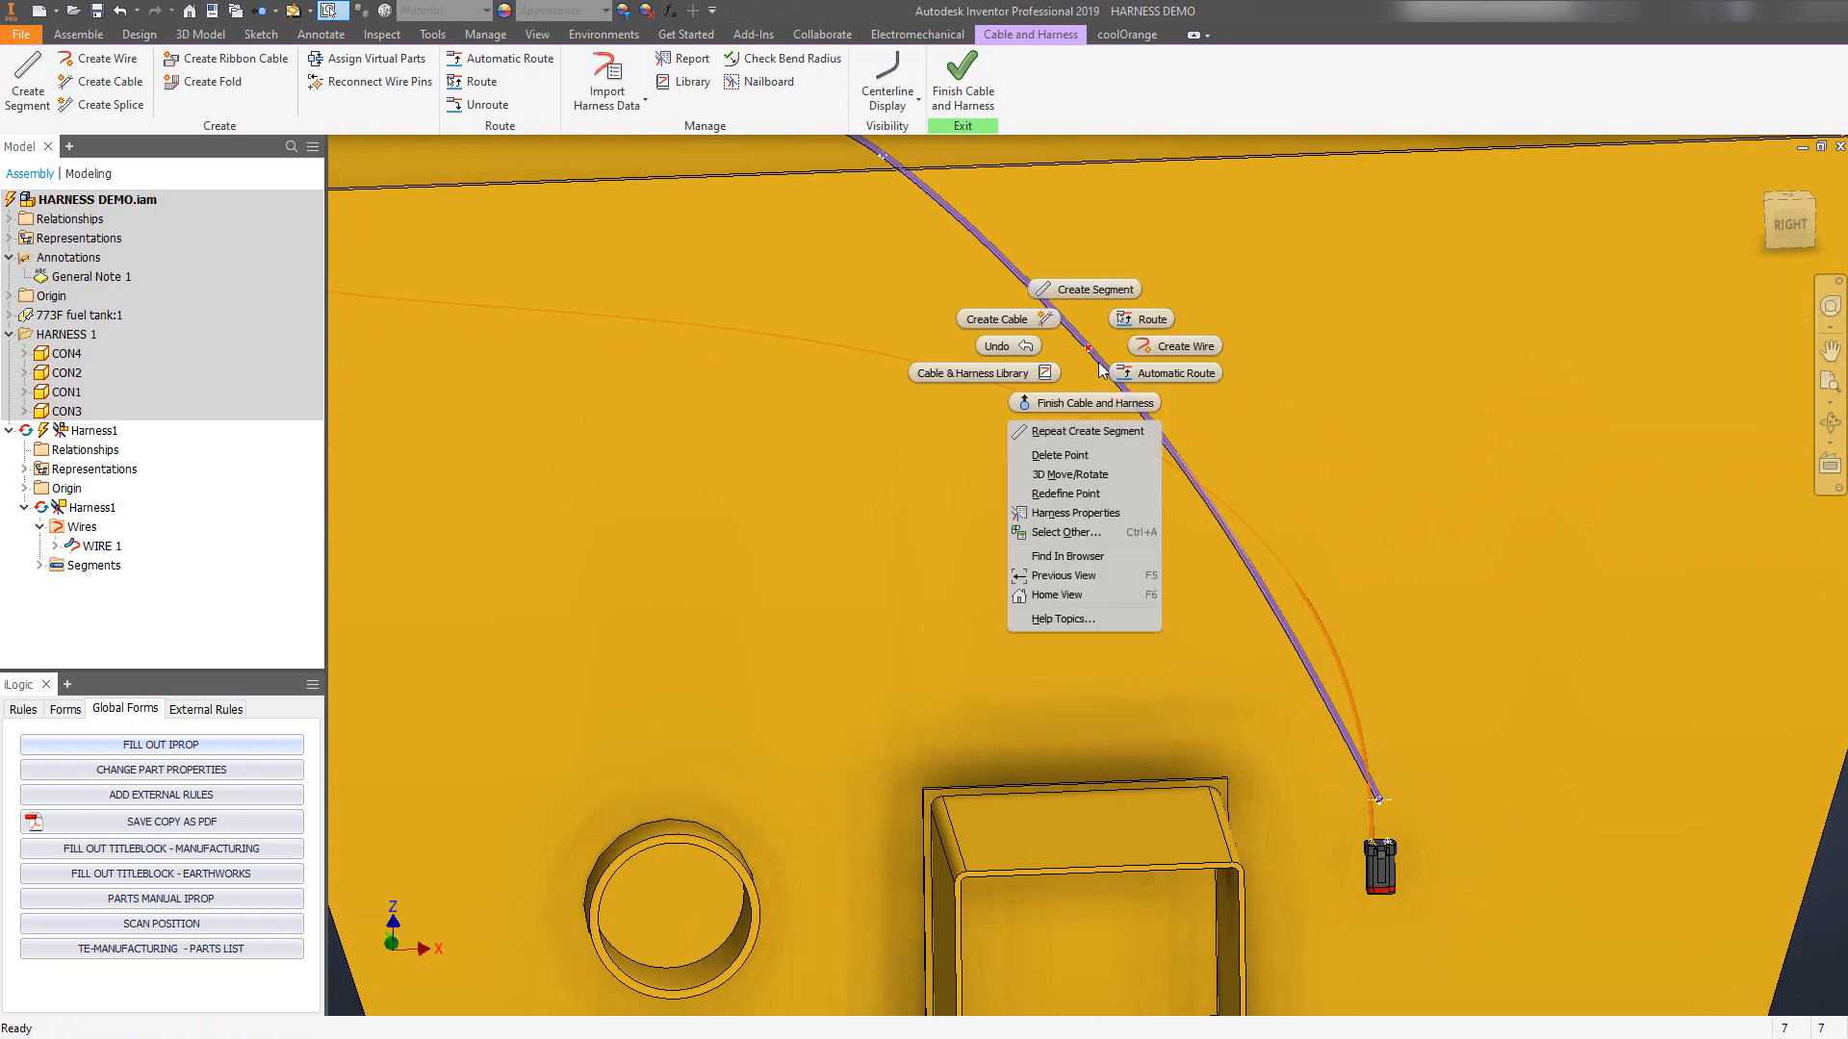
left_click(1065, 493)
left_click(1323, 377)
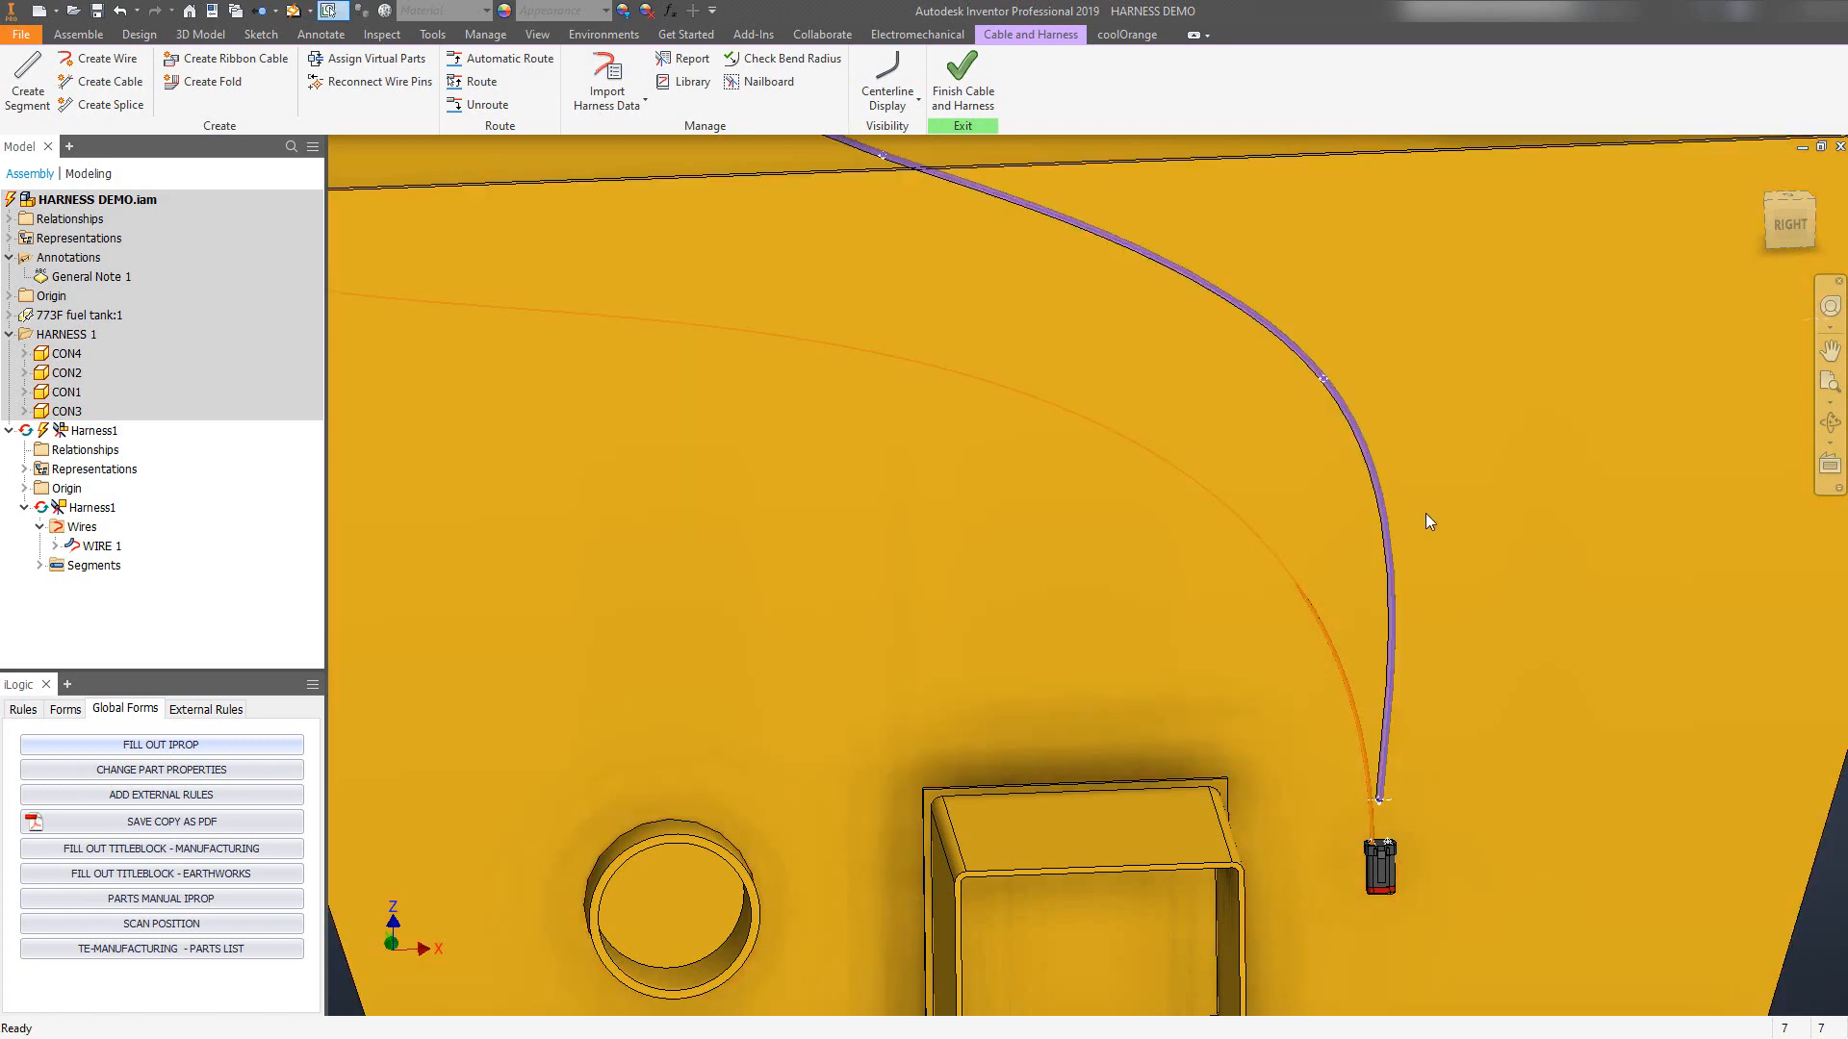
middle_click_drag(1426, 520, 1206, 589)
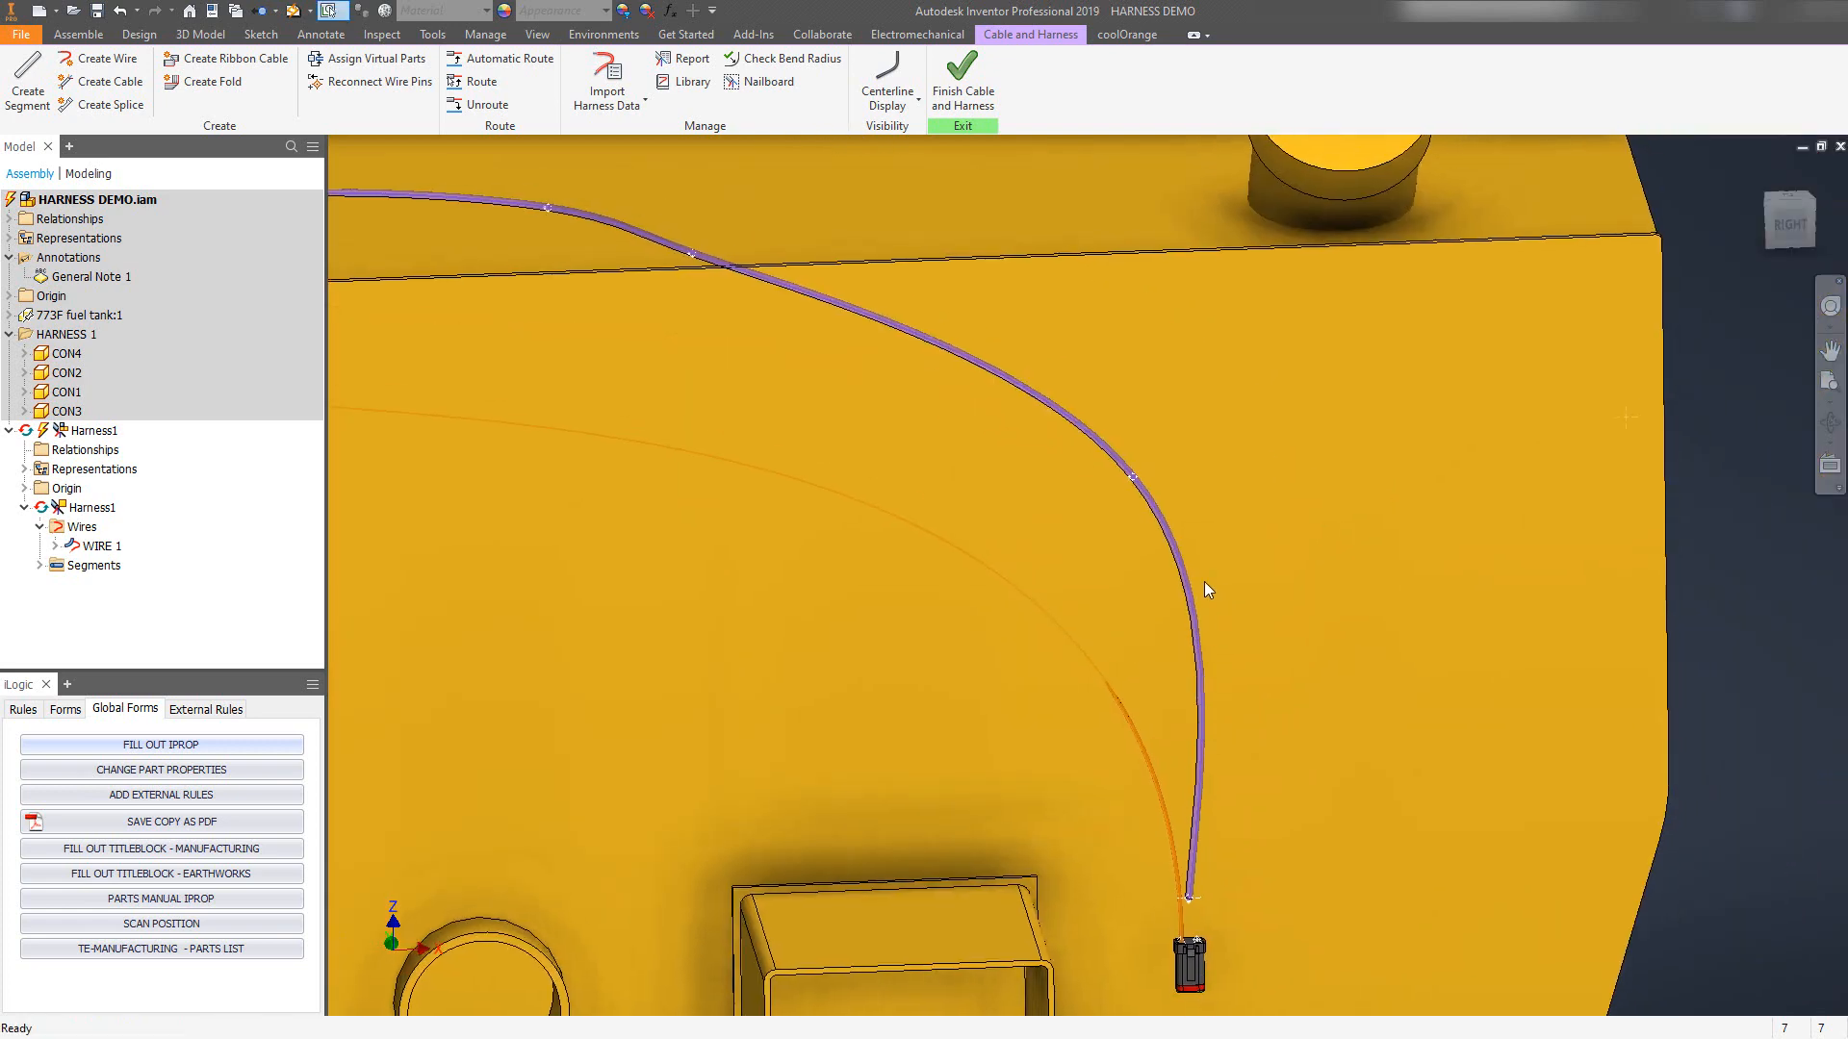
right_click(1132, 482)
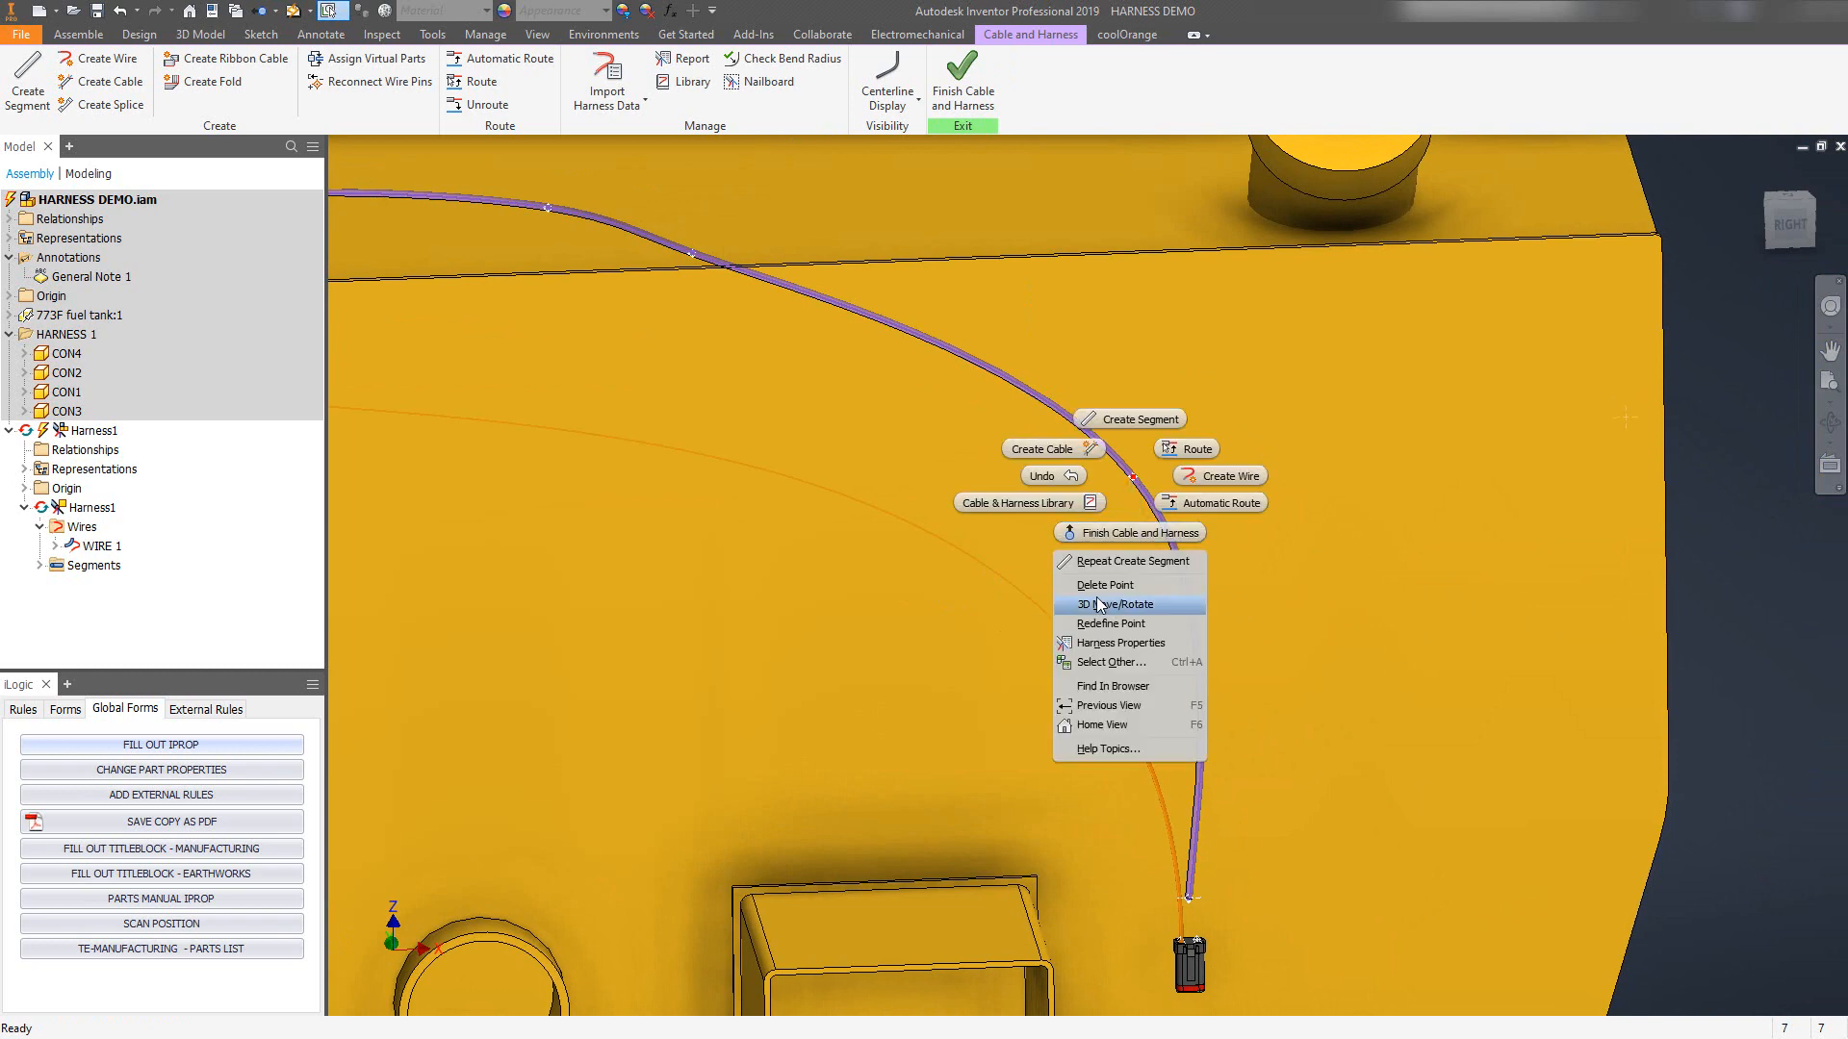
left_click(1121, 606)
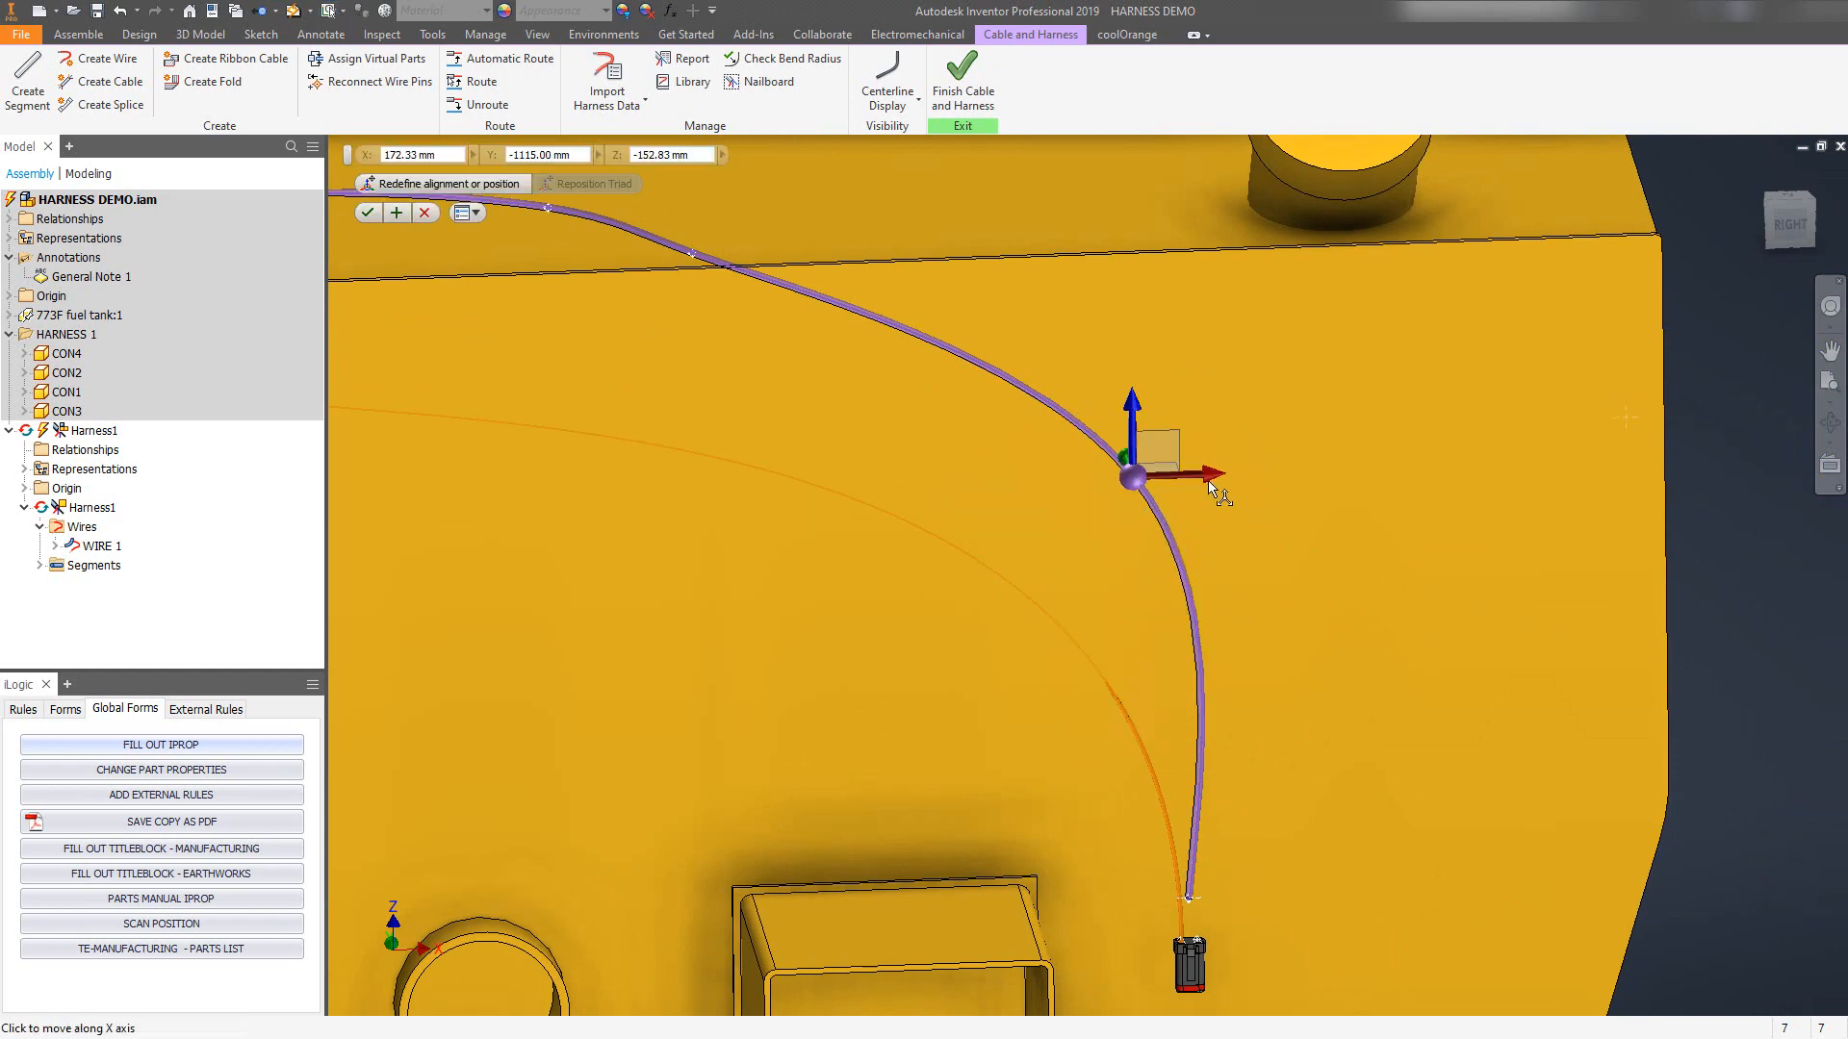
mouse_move(1209, 491)
left_mouse_down()
mouse_move(1151, 489)
mouse_move(1319, 503)
mouse_move(1316, 482)
mouse_move(1210, 495)
left_mouse_up()
middle_click_drag(1002, 536, 1126, 587, "shift")
mouse_move(1136, 460)
left_mouse_down()
mouse_move(1230, 483)
mouse_move(1134, 456)
left_mouse_up()
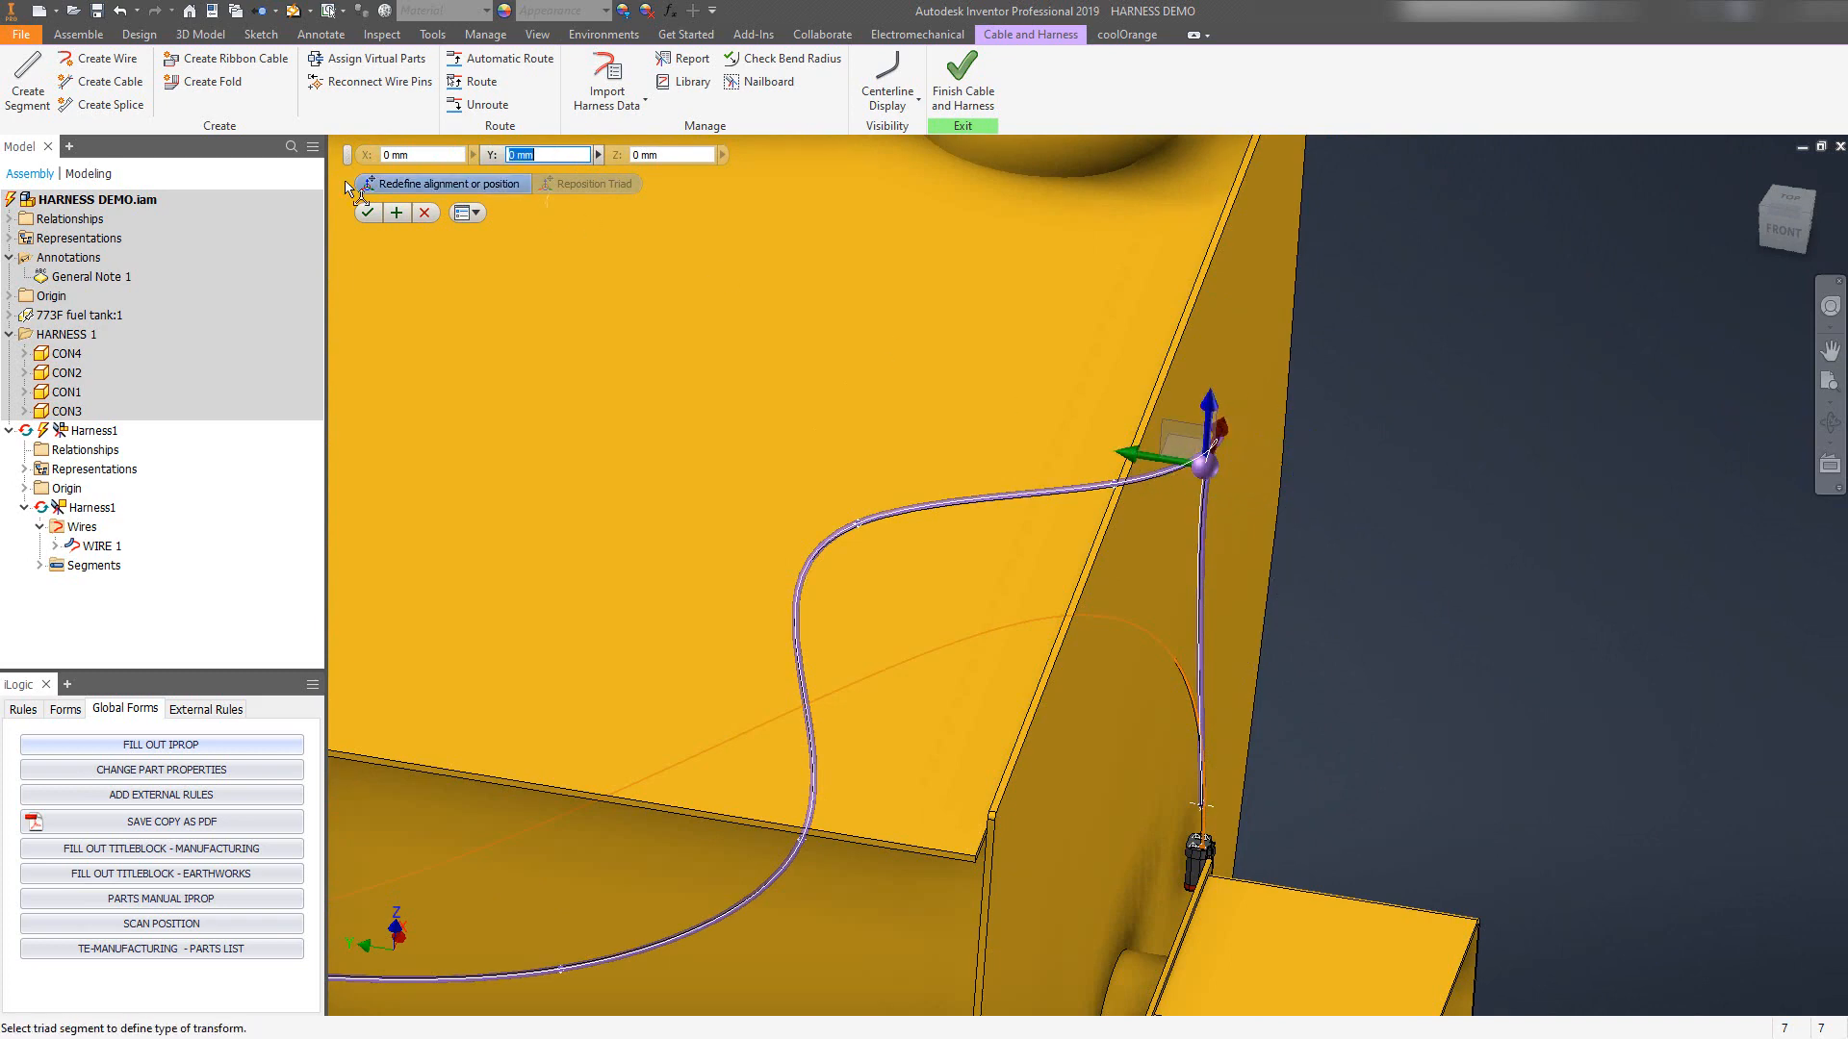
left_click(431, 213)
scroll(1242, 520, "down", 5)
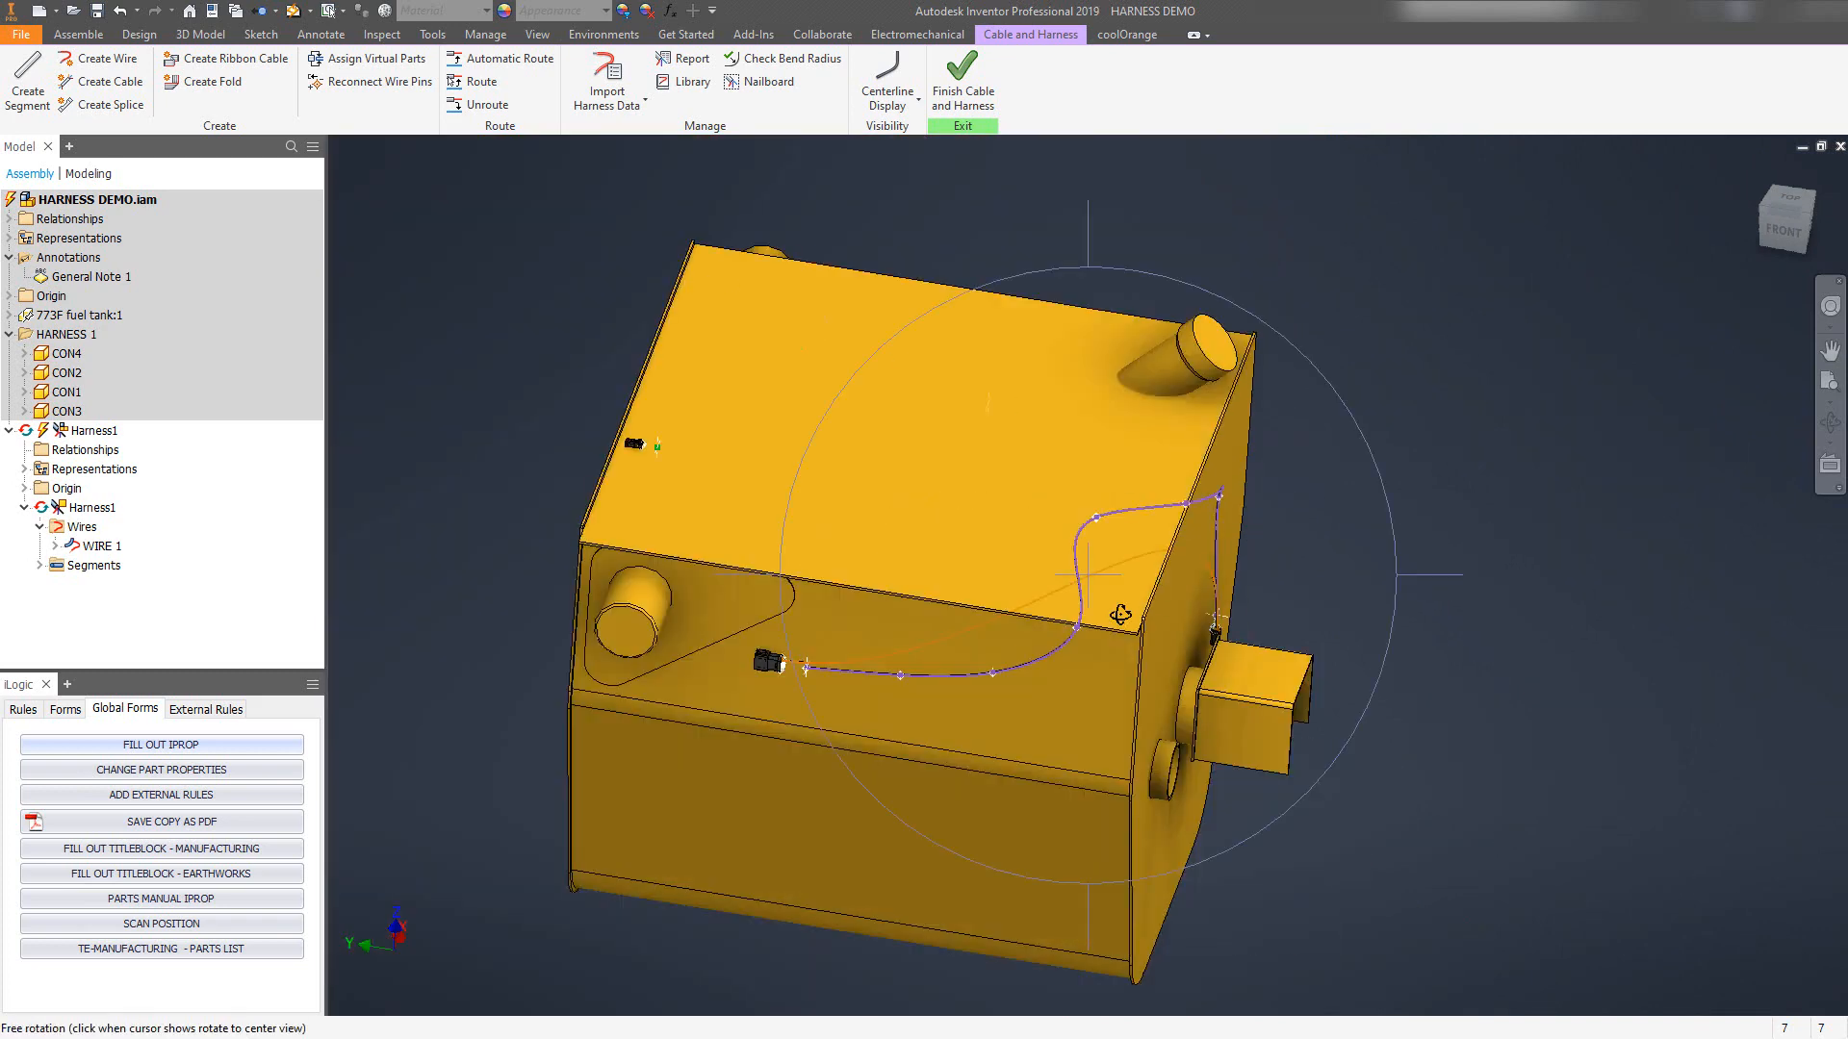
middle_click_drag(1119, 614, 751, 535, "shift")
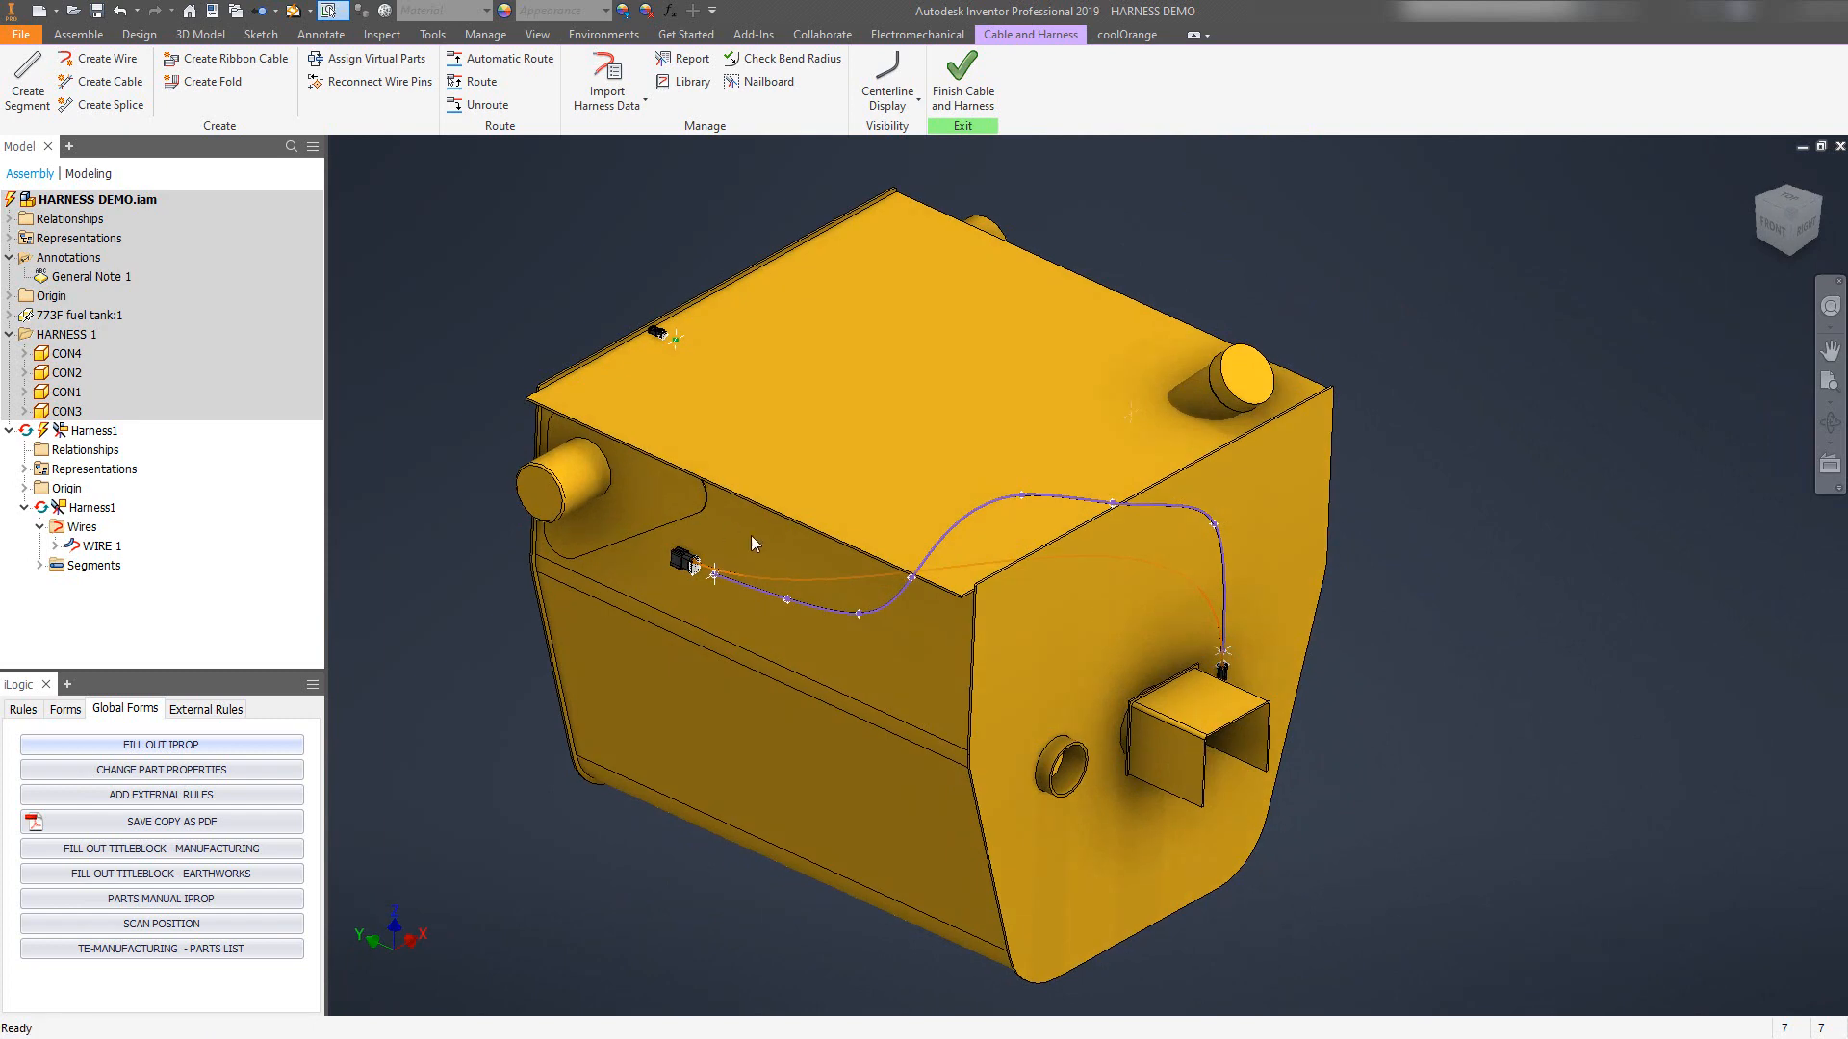
scroll(816, 431, "up", 5)
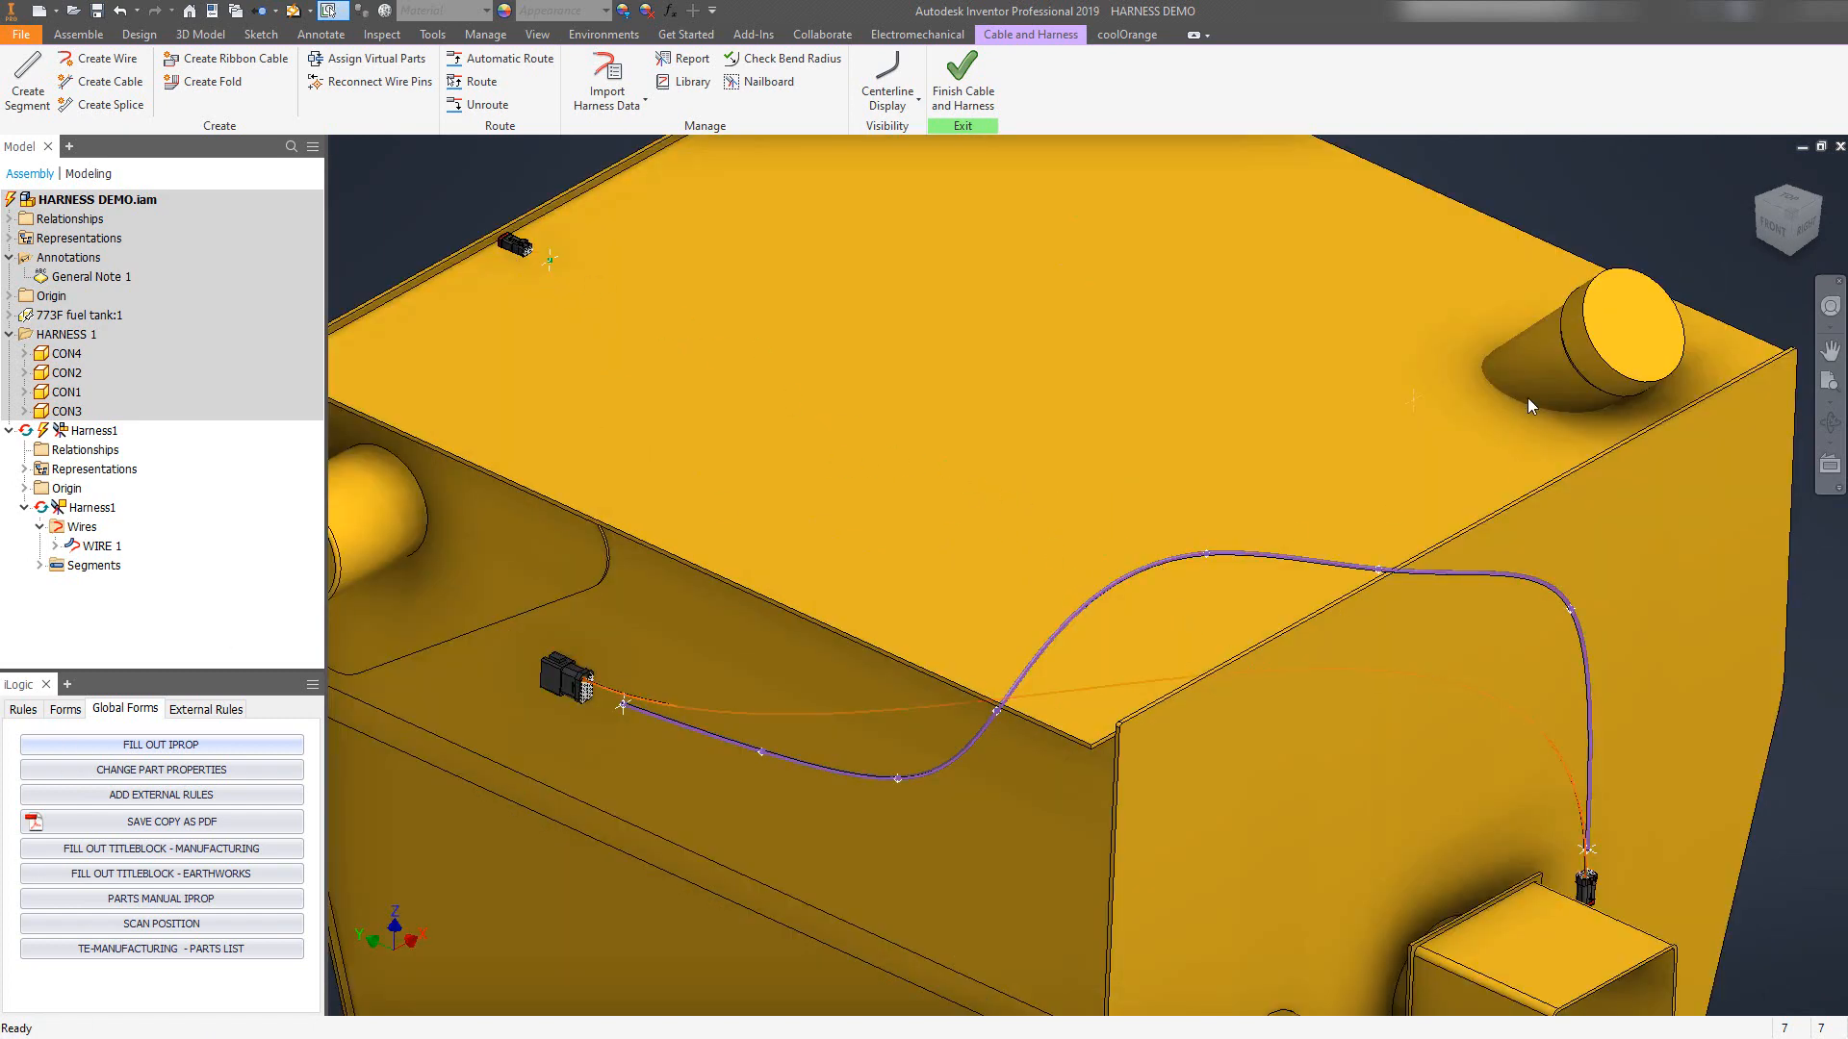
middle_click_drag(1527, 400, 1255, 527)
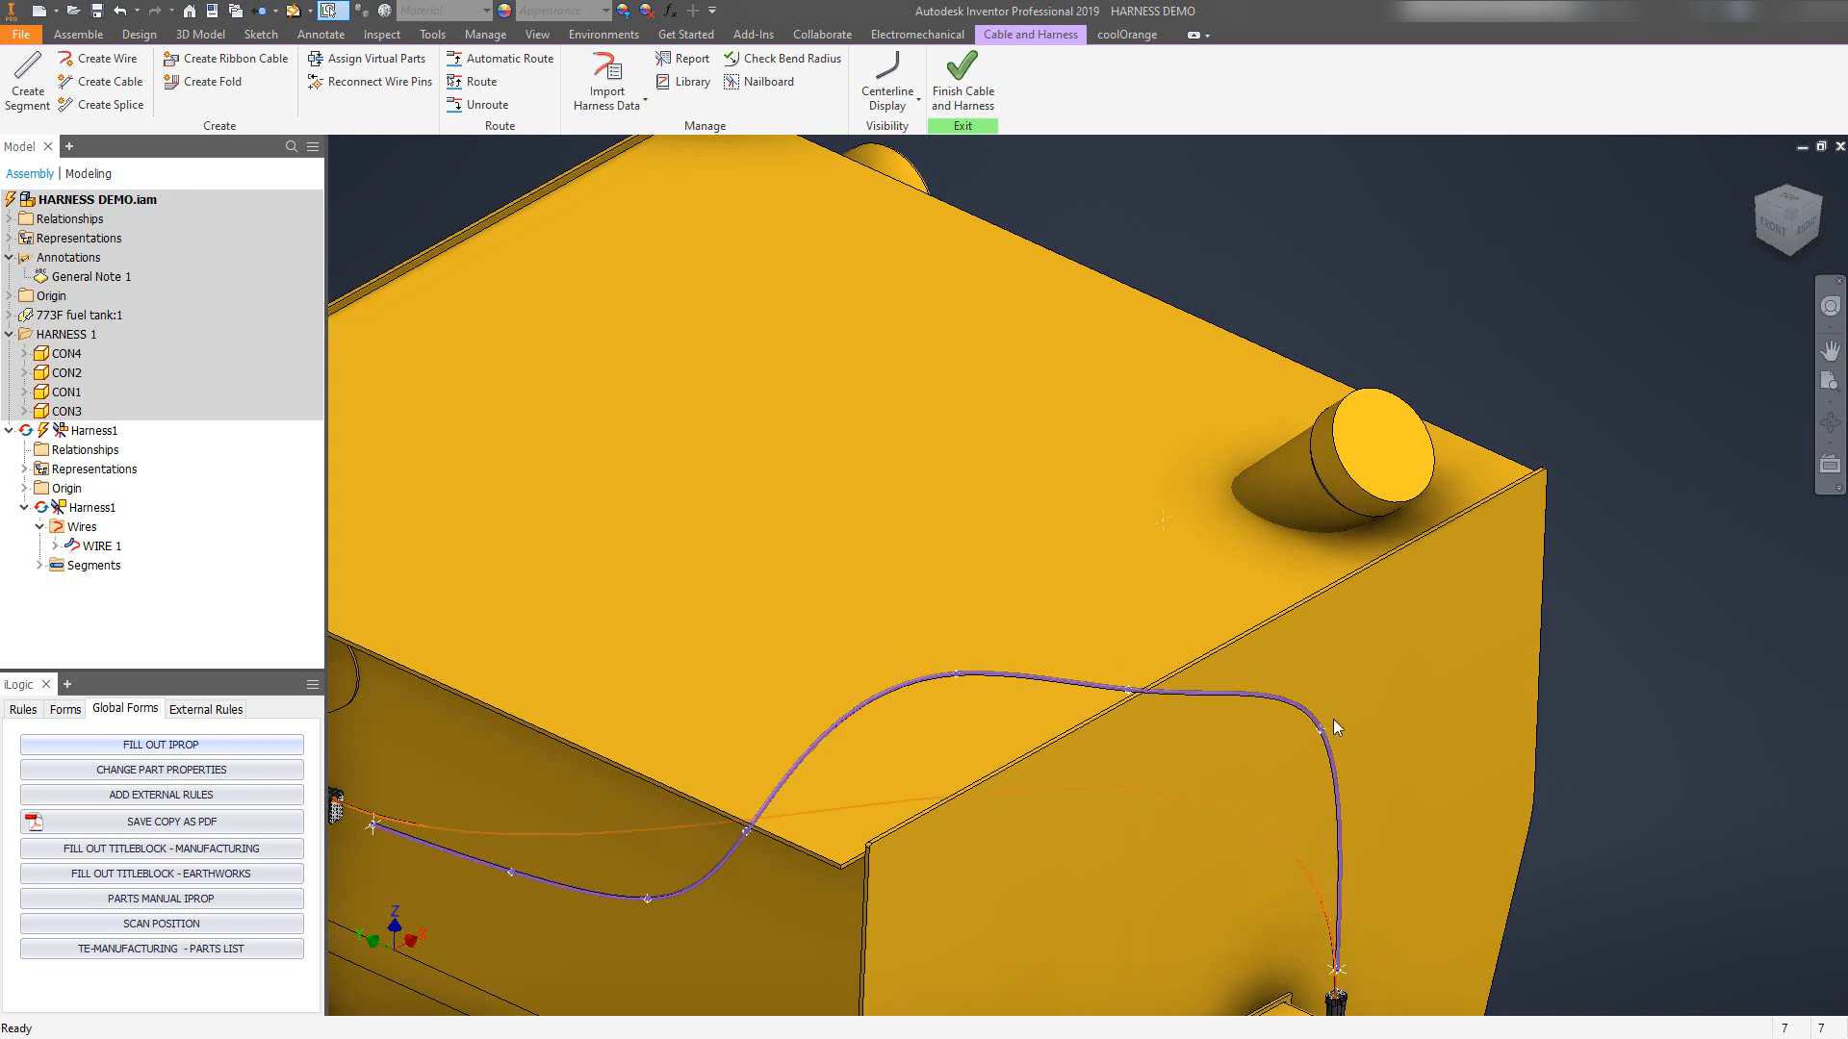